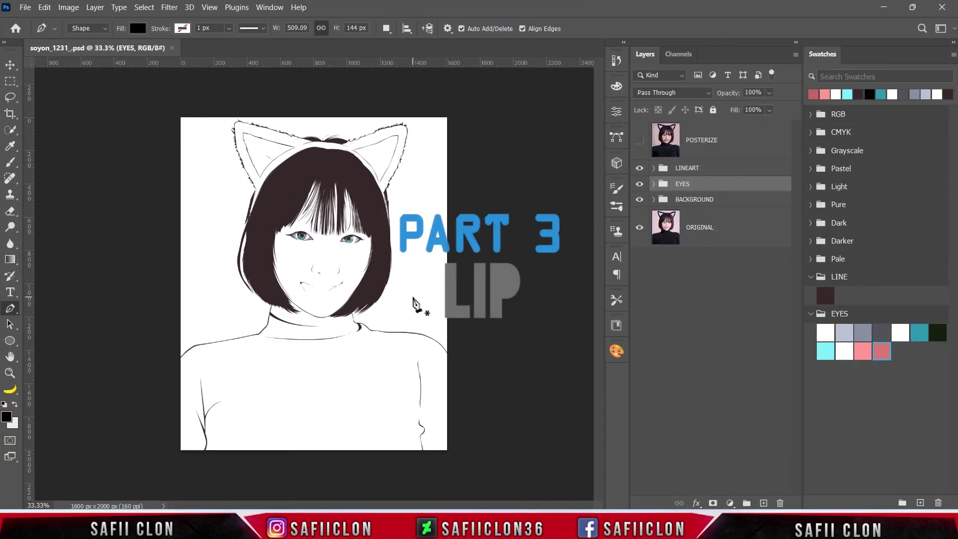
Zoom in and out to review the whole portrait and keep the standard Pen tool.
key(ctrl+plus)
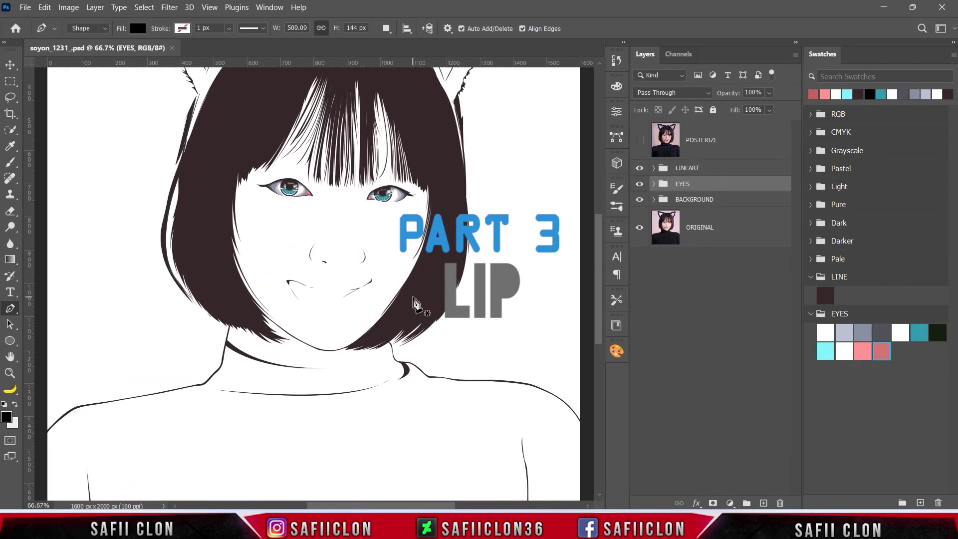
key(ctrl+minus)
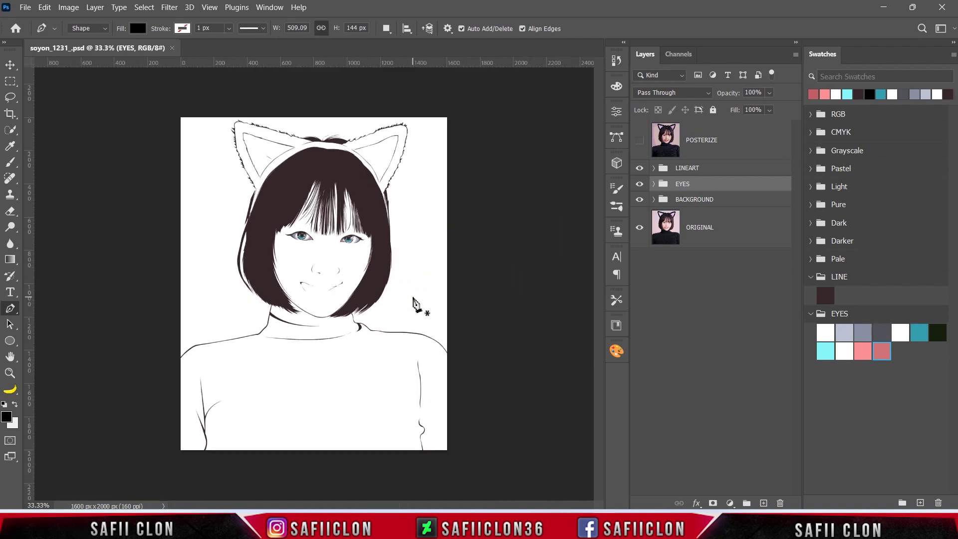
right_click(10, 308)
click(48, 305)
Check the Pen's Shape mode, fill and path options, then target the BACKGROUND group.
click(88, 28)
click(138, 28)
click(134, 28)
click(385, 28)
key(ctrl+plus)
key(ctrl+plus)
key(ctrl+plus)
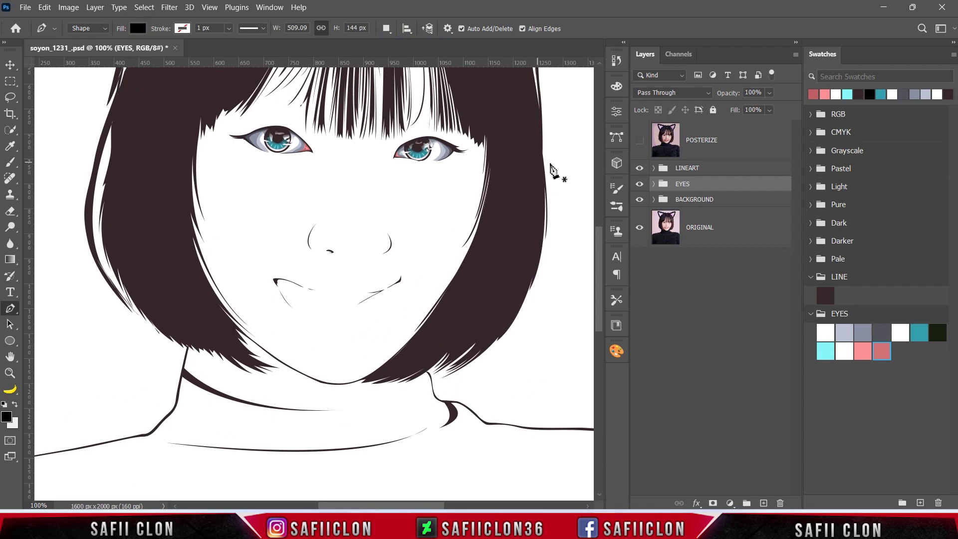
click(724, 203)
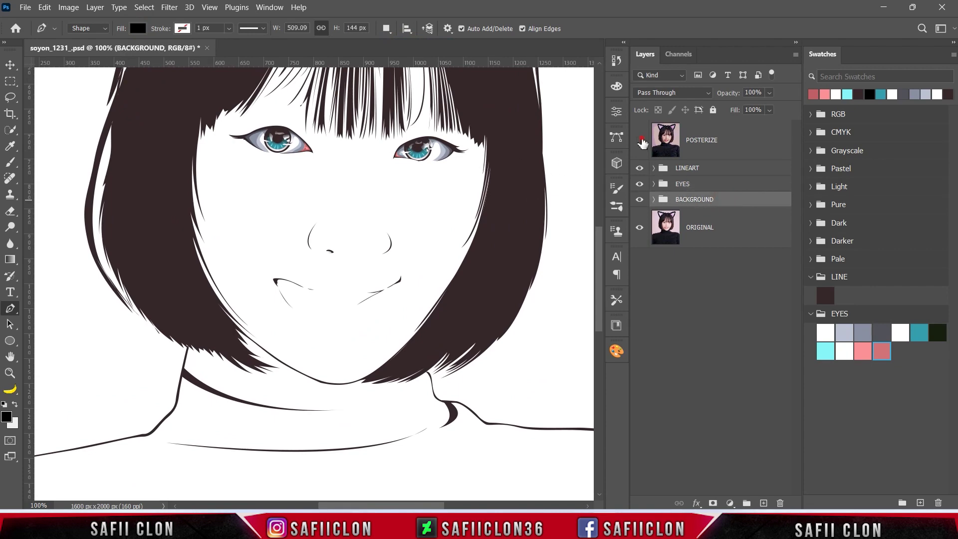
Toggle the POSTERIZE reference photo and zoom in to 300% on the mouth.
click(640, 141)
click(639, 140)
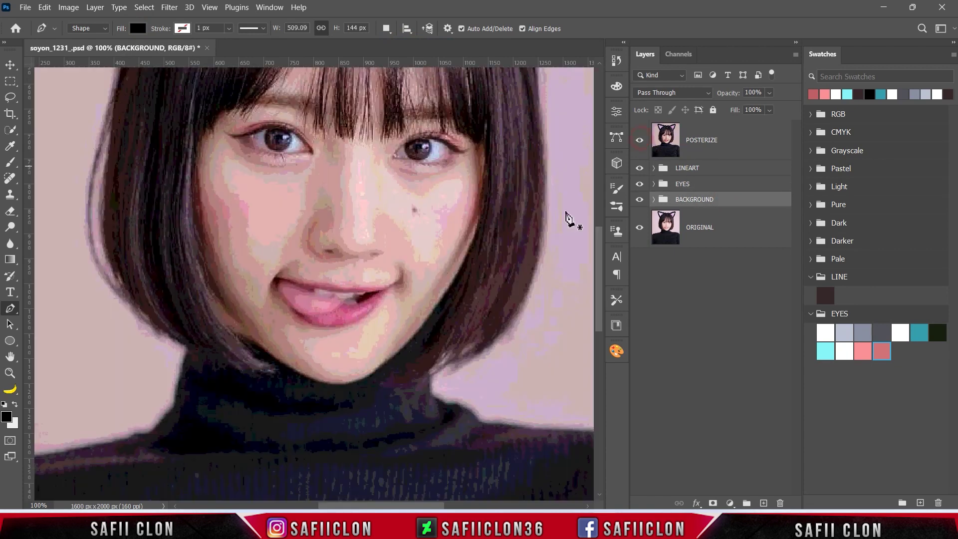
scroll(513, 257, up, 2)
scroll(514, 258, up, 1)
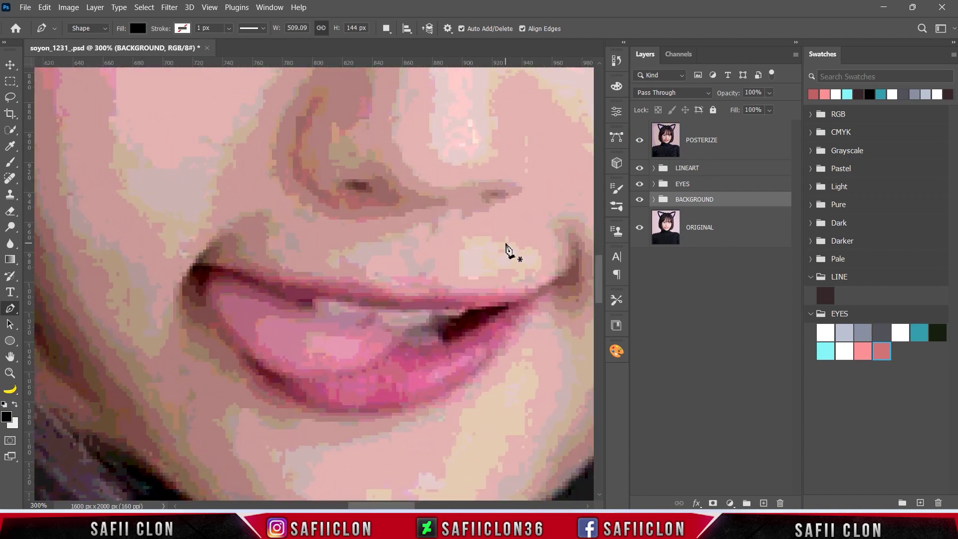
scroll(513, 274, down, 1)
scroll(518, 286, down, 1)
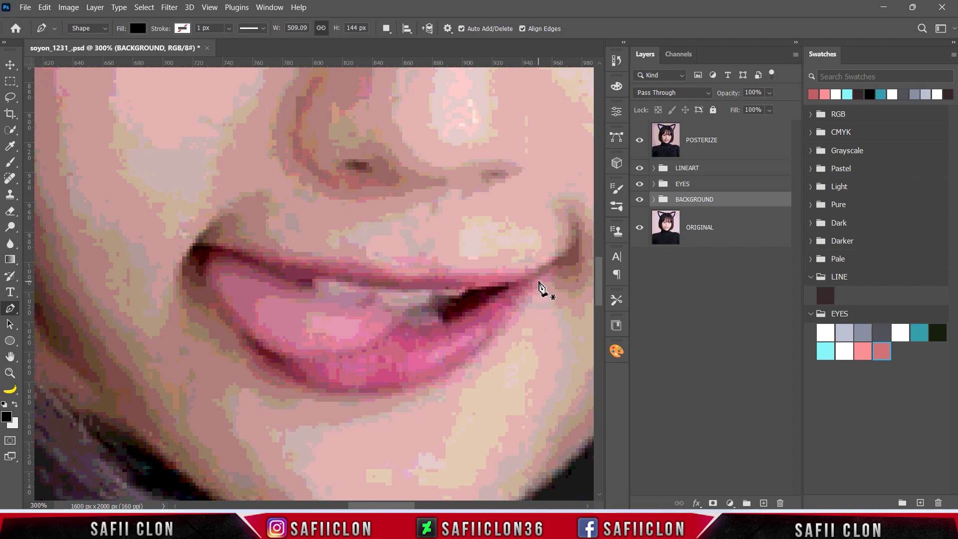
Trace the open-mouth outline with curved anchors from the right corner to the left corner.
click(540, 278)
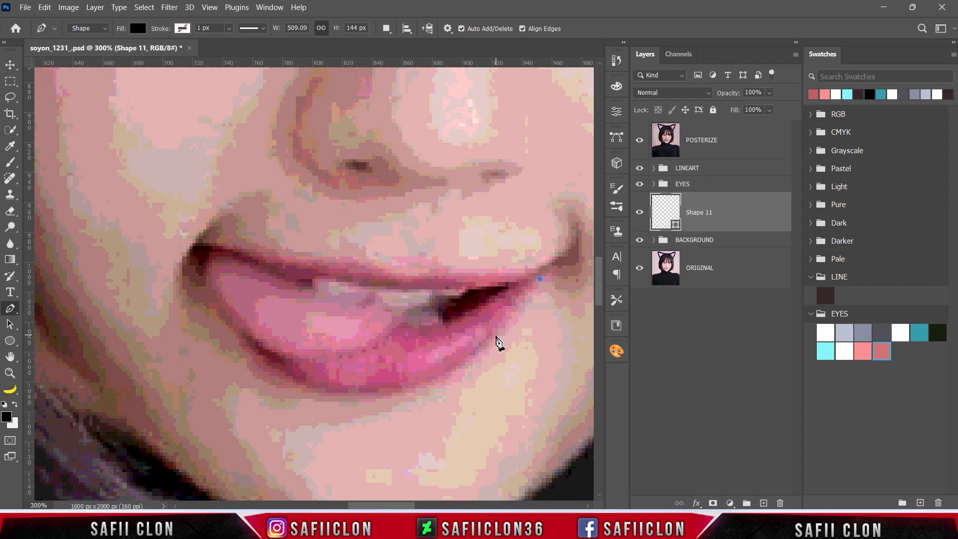
click(478, 346)
drag(478, 347, 445, 373)
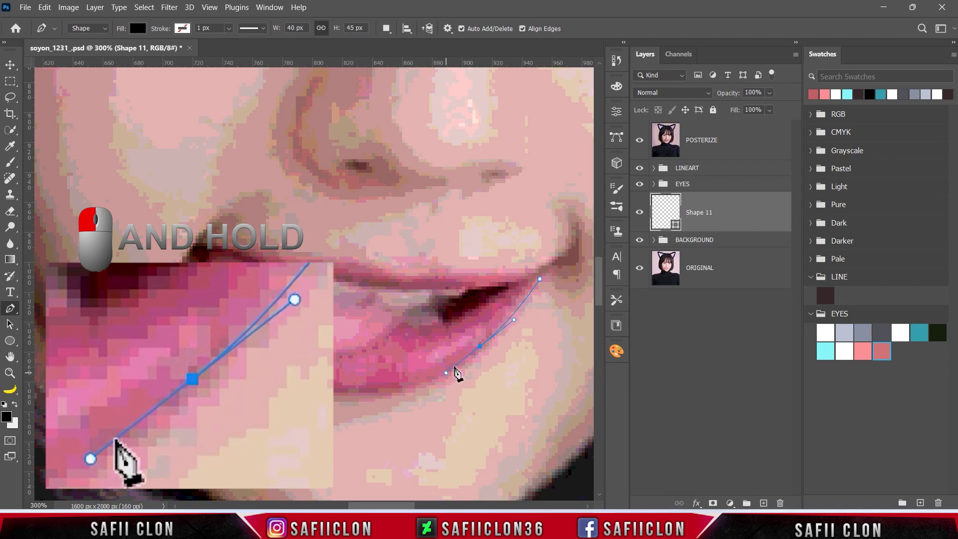
drag(479, 347, 481, 349)
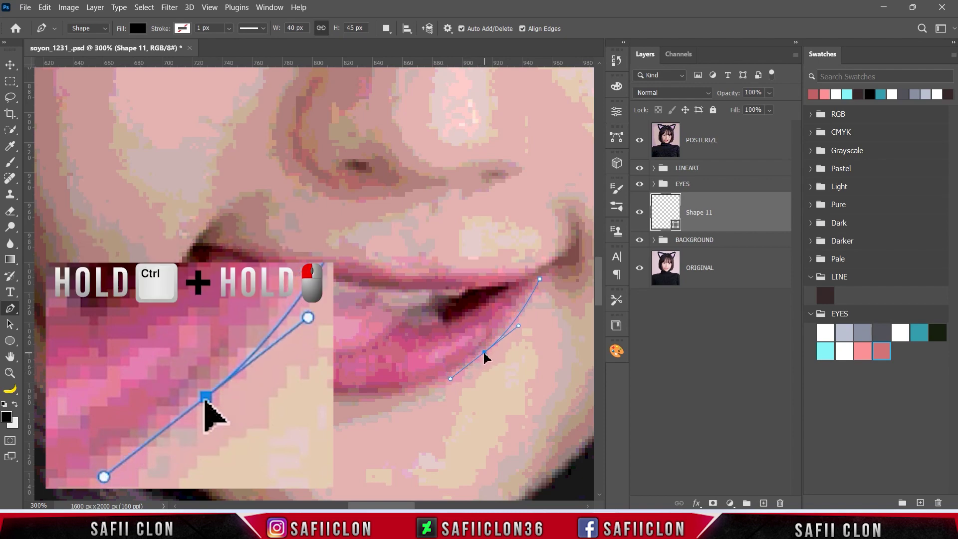
drag(363, 392, 322, 396)
drag(251, 346, 212, 309)
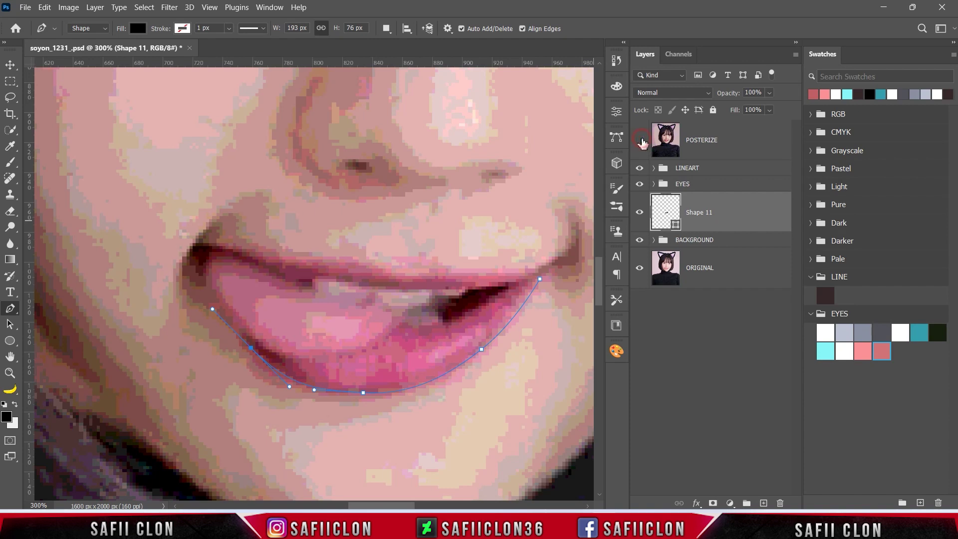
click(640, 141)
click(639, 140)
drag(188, 271, 181, 262)
Refine the left mouth-corner curve and drop the mouth shape's fill to 0%.
click(640, 141)
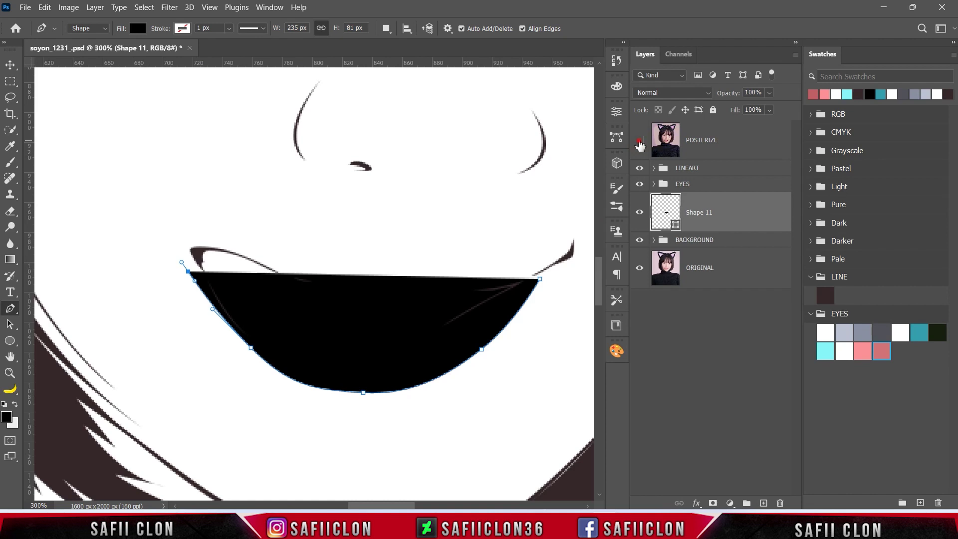
click(639, 140)
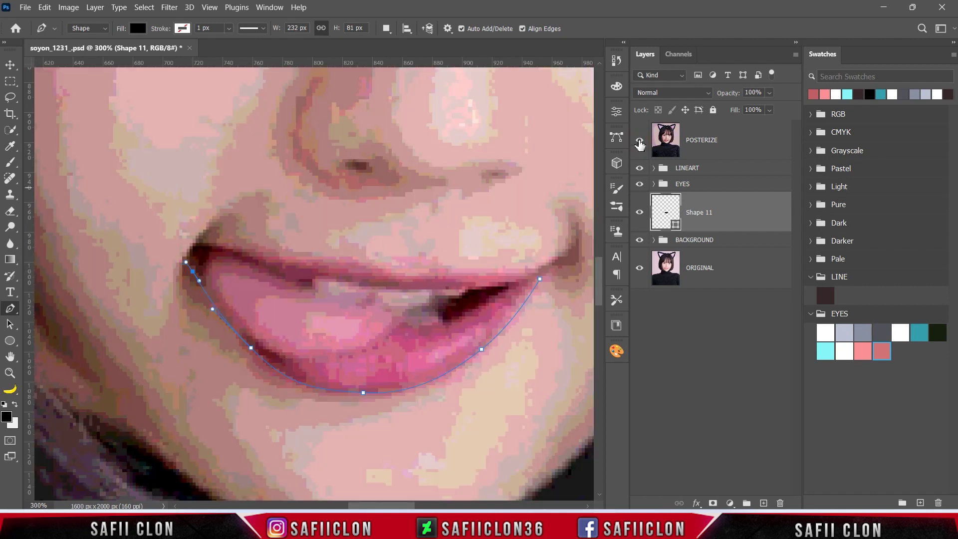
click(639, 141)
drag(195, 274, 195, 261)
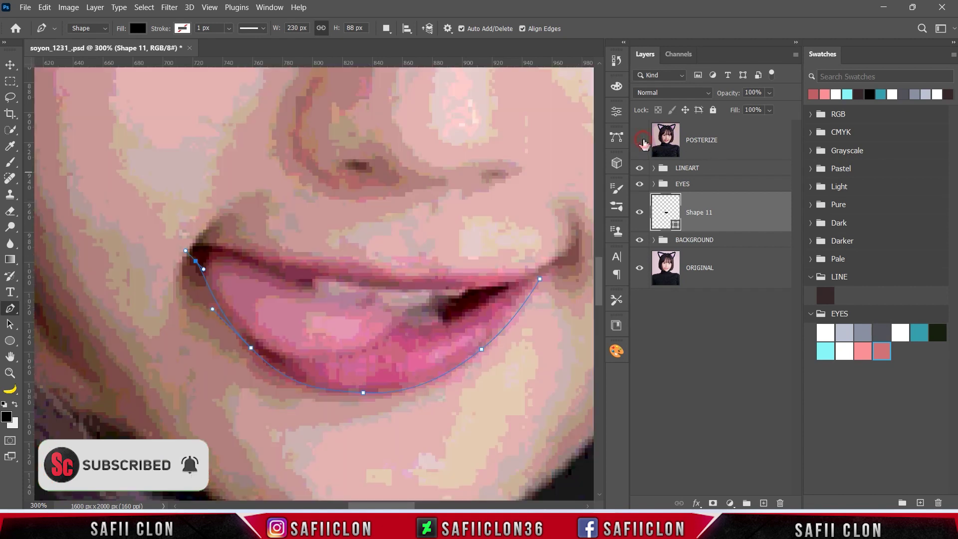
click(640, 142)
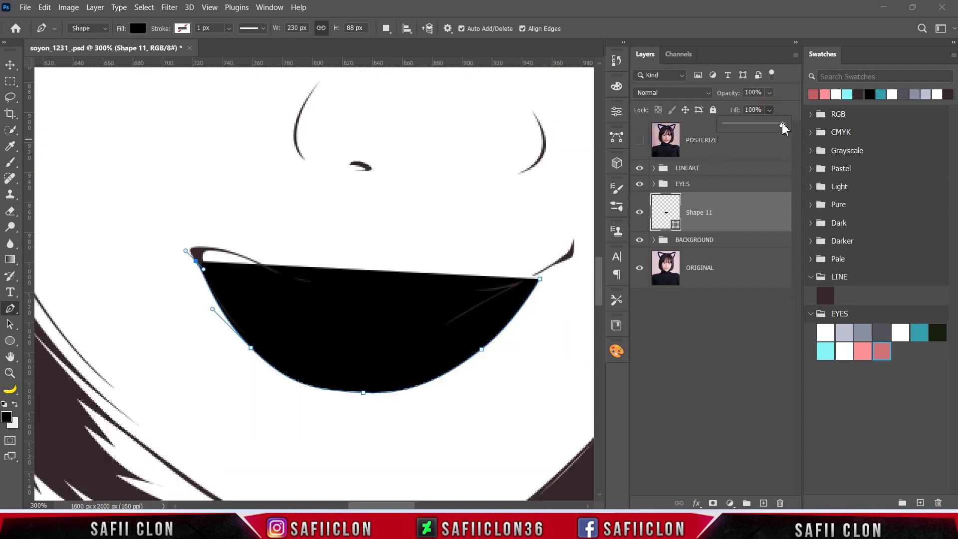
drag(771, 109, 715, 126)
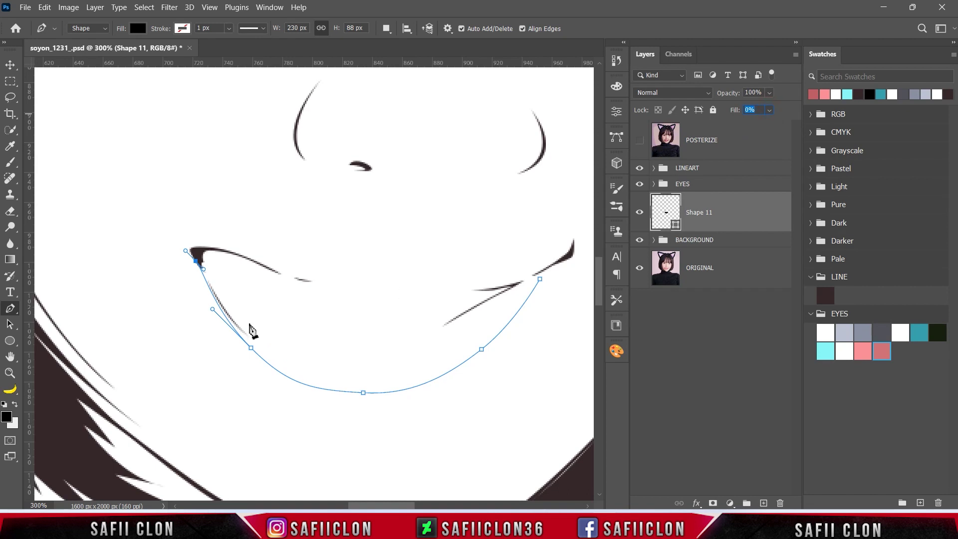
Extend Shape 11 along the inner lip and tongue edge toward the right mouth corner.
click(221, 304)
click(245, 339)
click(264, 350)
click(284, 362)
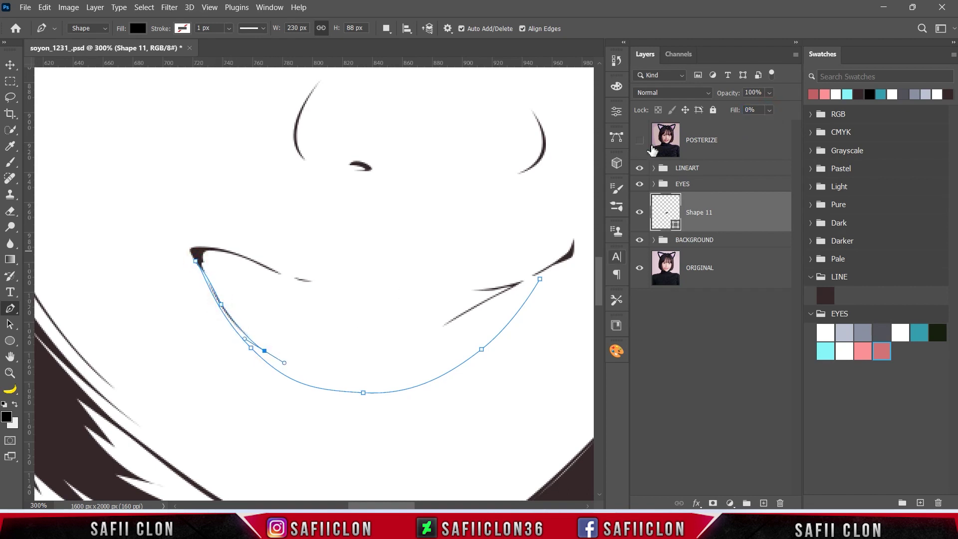
click(371, 347)
click(404, 324)
click(639, 140)
click(639, 140)
drag(453, 319, 475, 310)
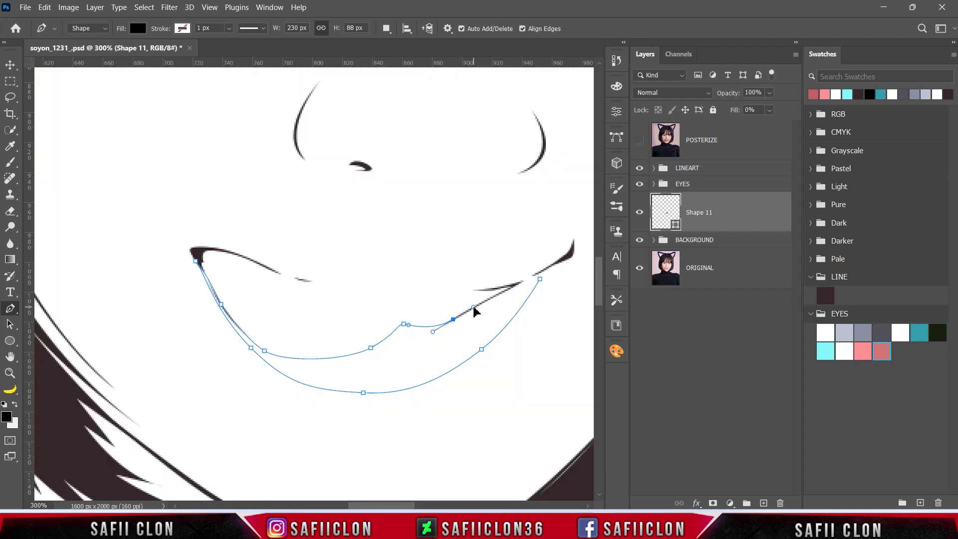
click(519, 283)
click(639, 140)
click(557, 260)
click(639, 141)
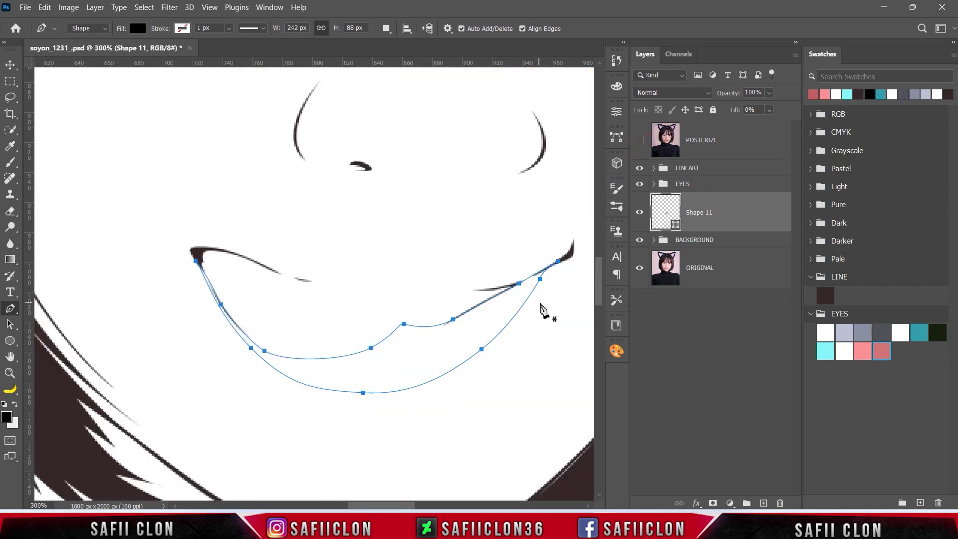
Set path operation to New Layer, close the lower-lip outline, and begin Shape 12.
click(387, 30)
click(638, 140)
click(637, 140)
click(557, 261)
click(562, 260)
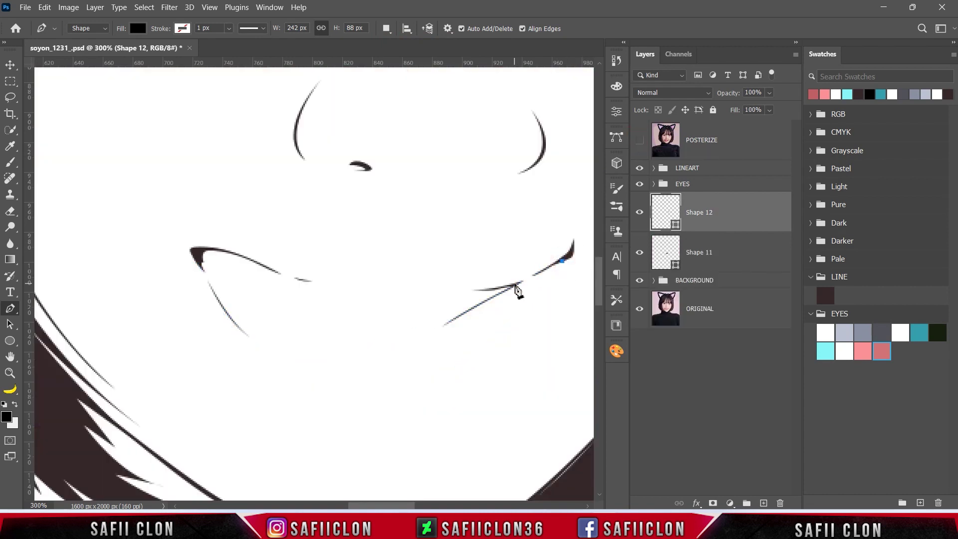
Place anchors along the upper lip's lower edge out to the left mouth corner.
drag(513, 283, 460, 288)
click(639, 140)
click(389, 288)
click(358, 285)
click(325, 280)
click(301, 280)
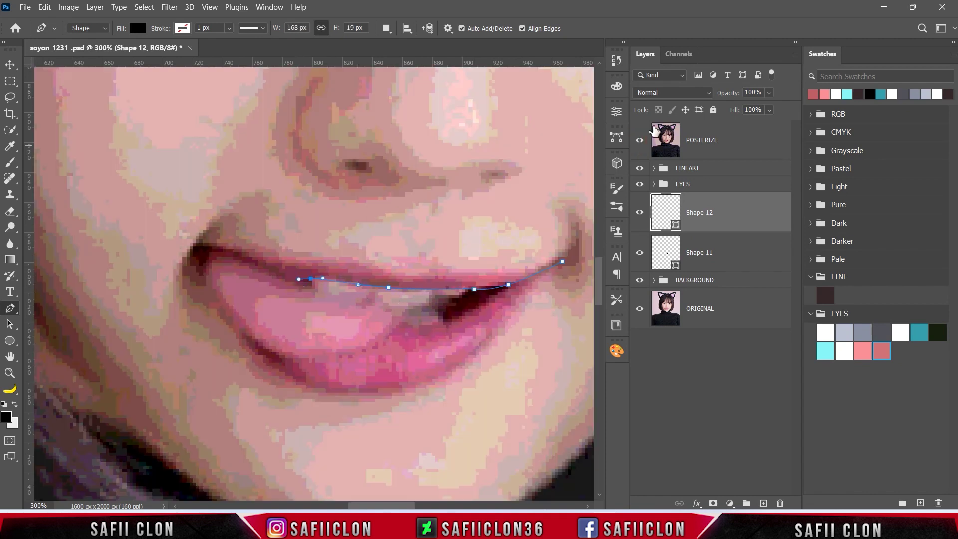
click(639, 140)
click(278, 273)
click(268, 267)
Curve the upper lip's top edge back to the start and close the shape.
drag(201, 248, 228, 246)
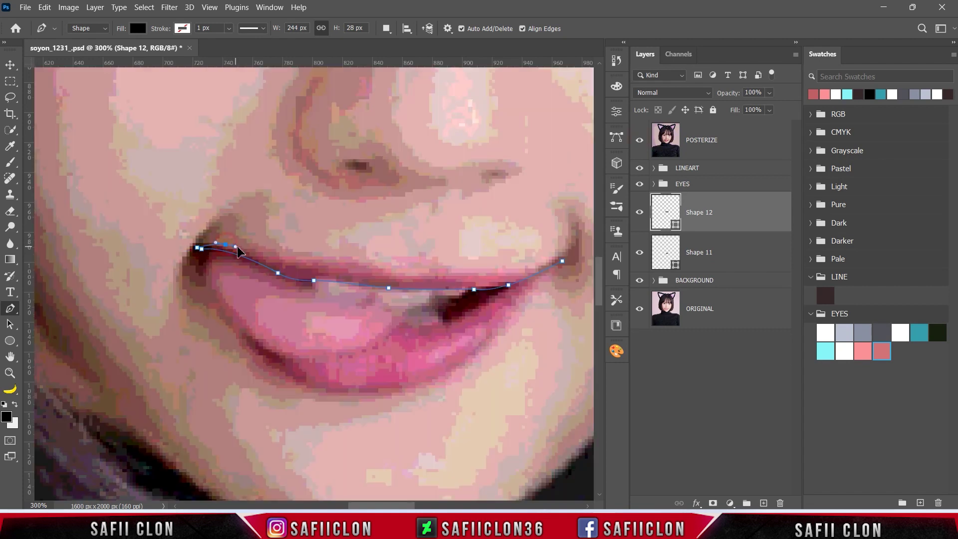
drag(299, 256, 308, 257)
drag(391, 270, 420, 284)
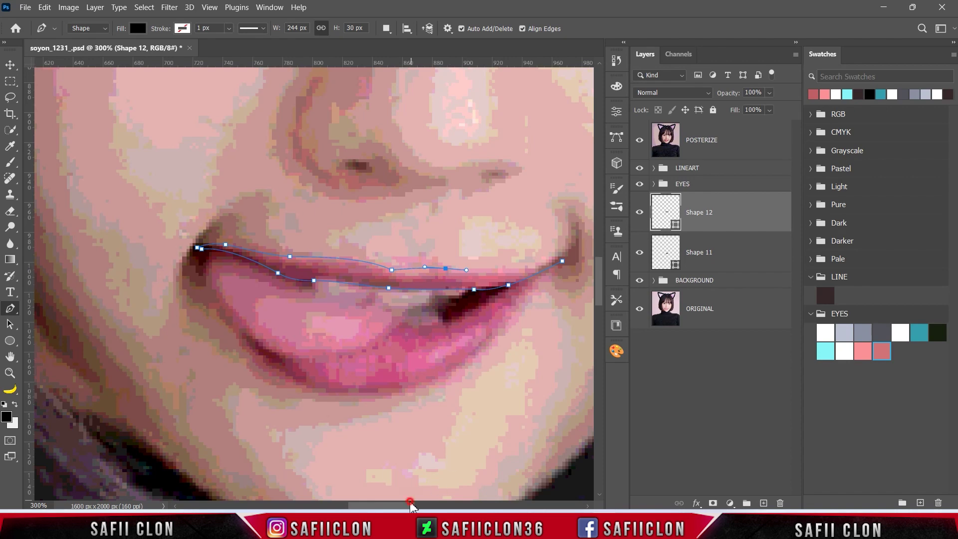
scroll(455, 278, right, 3)
drag(430, 263, 453, 254)
click(639, 140)
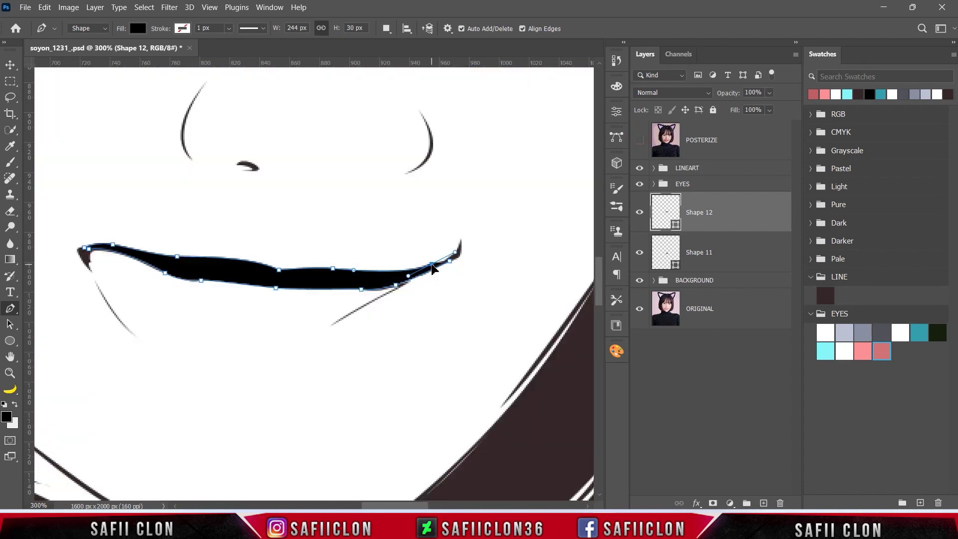
click(449, 260)
Reshape the upper lip's top edge against the reference and start renaming its layer.
drag(335, 272, 344, 280)
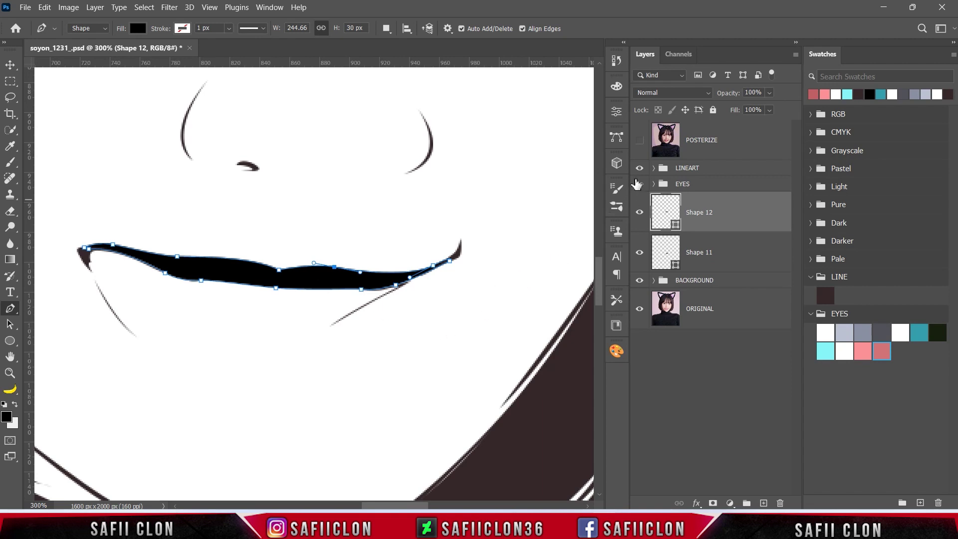
click(640, 143)
click(640, 142)
double_click(697, 211)
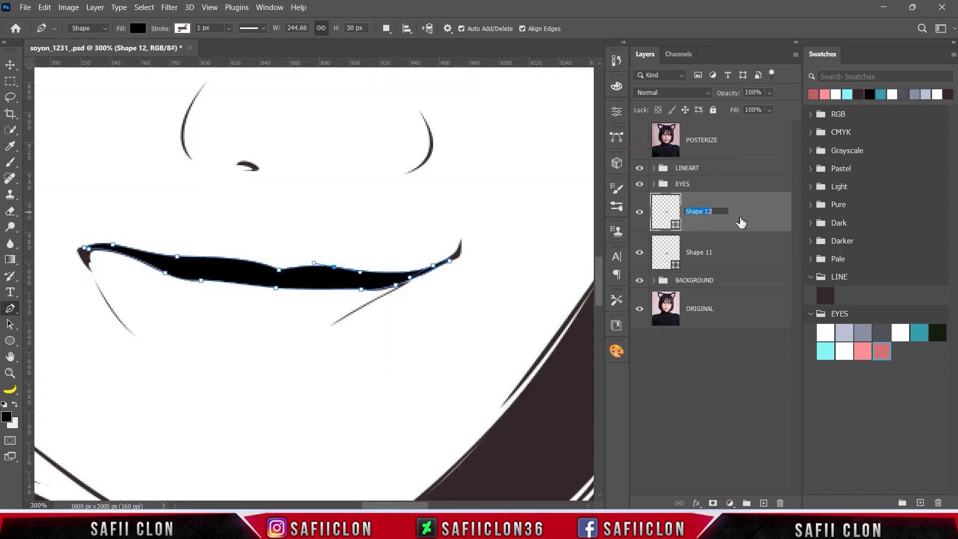
text(UP)
Name the upper-lip layer UP and the lower-lip layer DOWN.
key(Return)
click(693, 252)
double_click(703, 252)
text(DOWN)
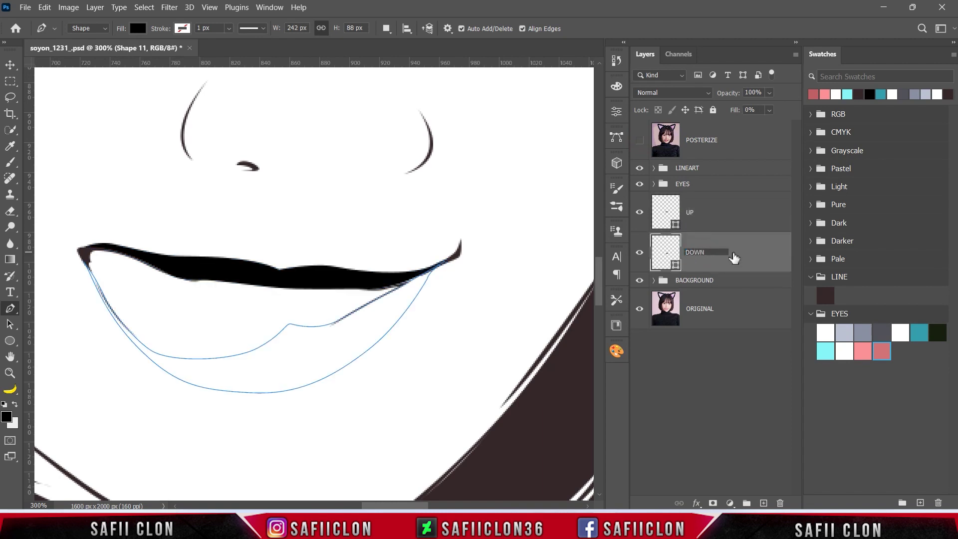
click(733, 255)
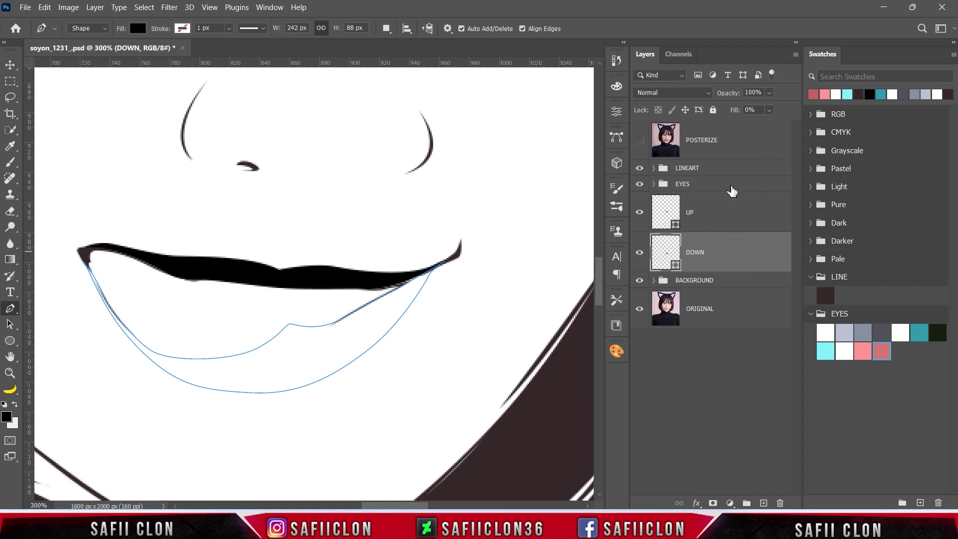
Set the DOWN layer's fill to 100% so it shows solid black.
click(770, 110)
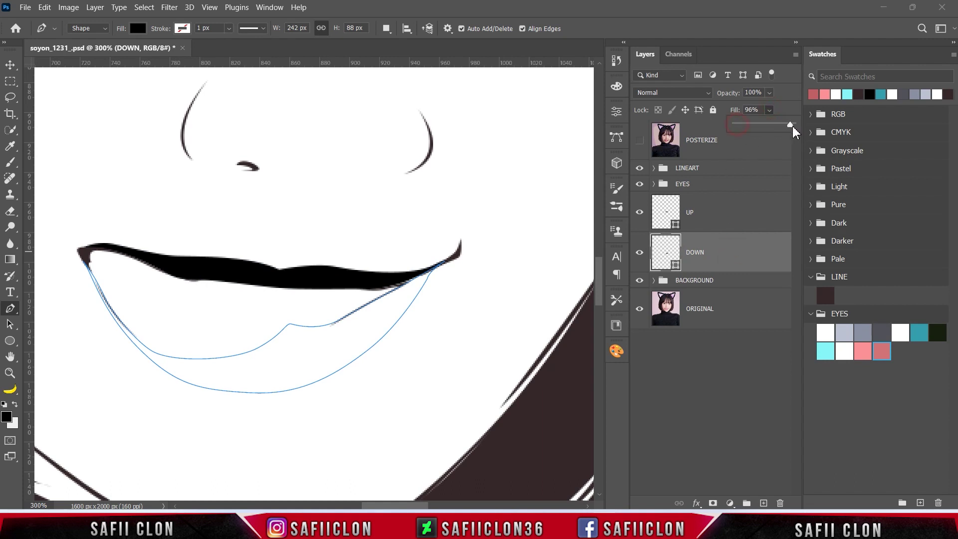
drag(789, 127, 798, 128)
click(784, 110)
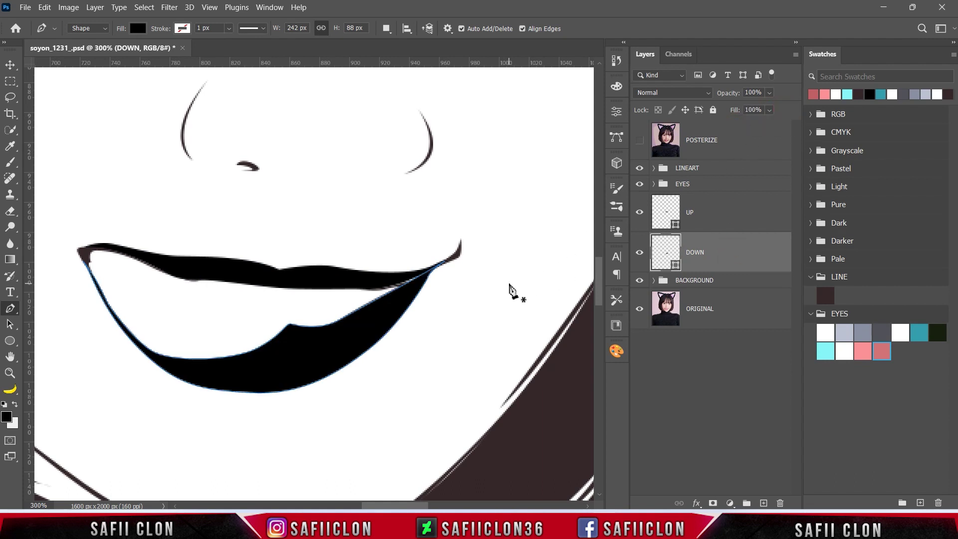
Import MOUTH.aco from the Soyon VXL folder into Swatches and collapse the EYES group.
click(953, 53)
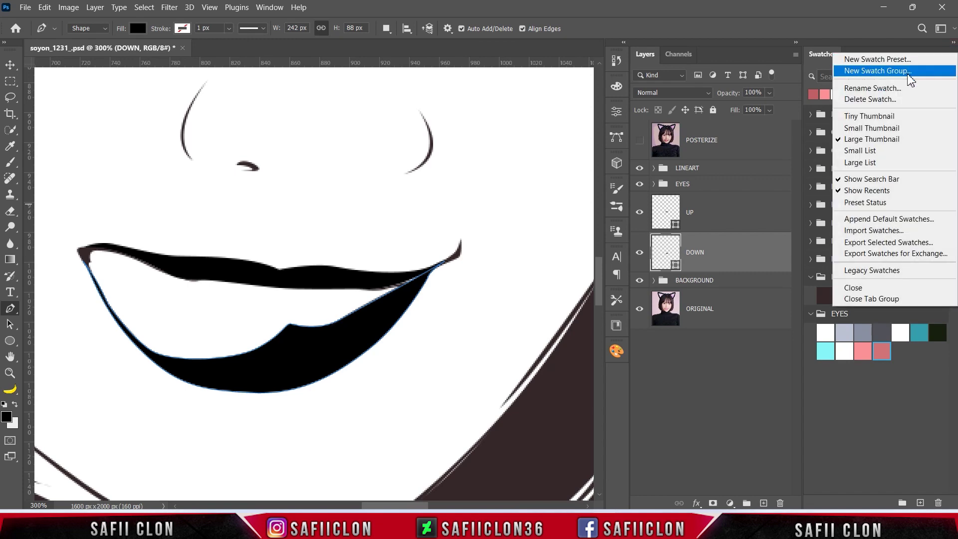
click(872, 231)
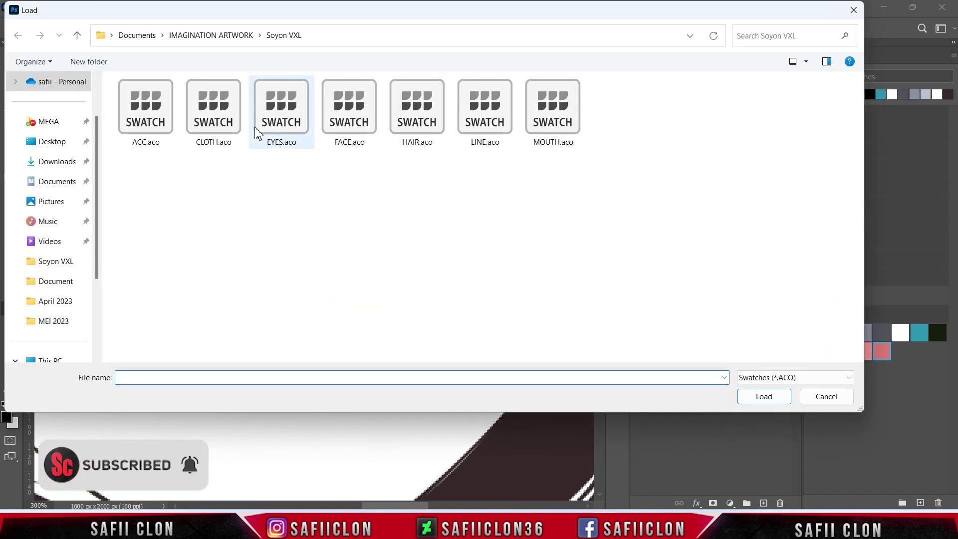
click(552, 118)
click(758, 397)
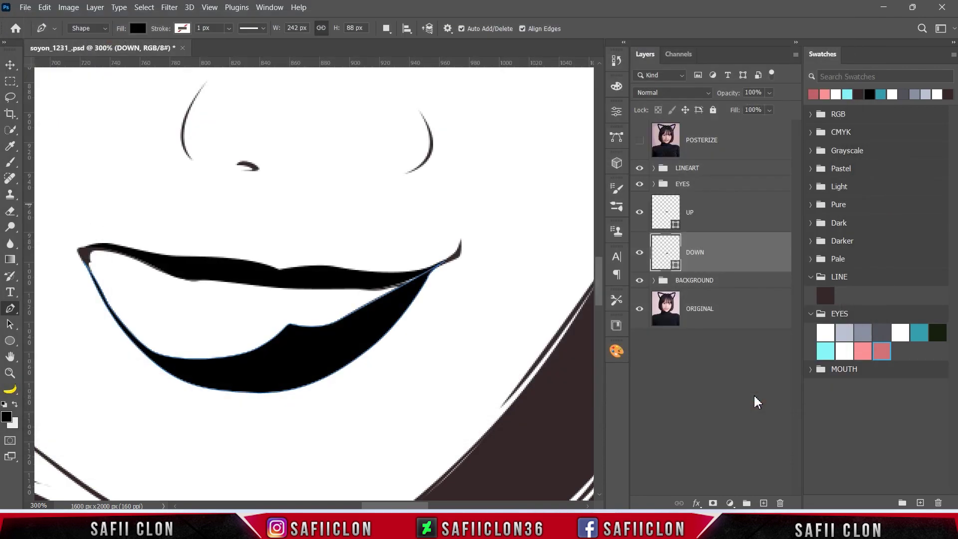
click(808, 313)
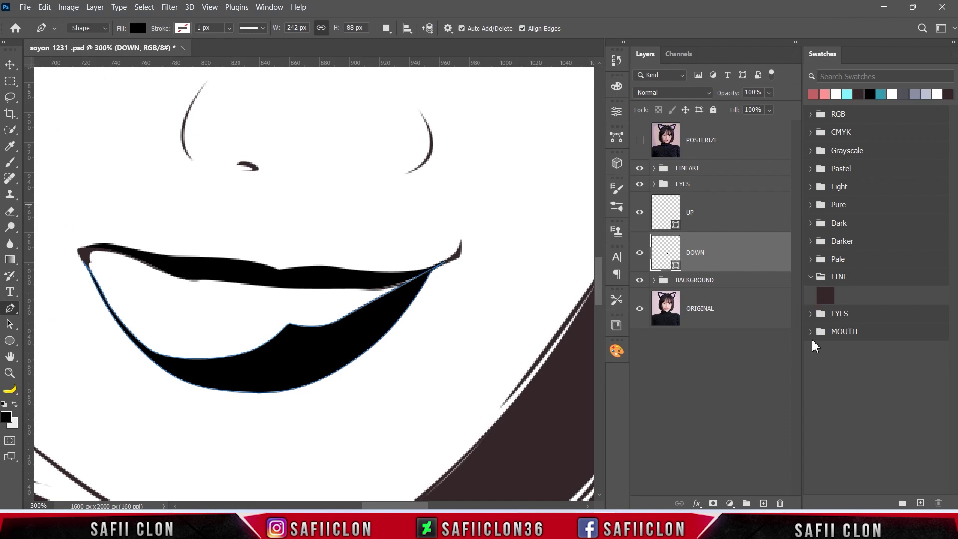
Fill the DOWN lower lip with the light pink MOUTH swatch and show the POSTERIZE reference.
click(810, 331)
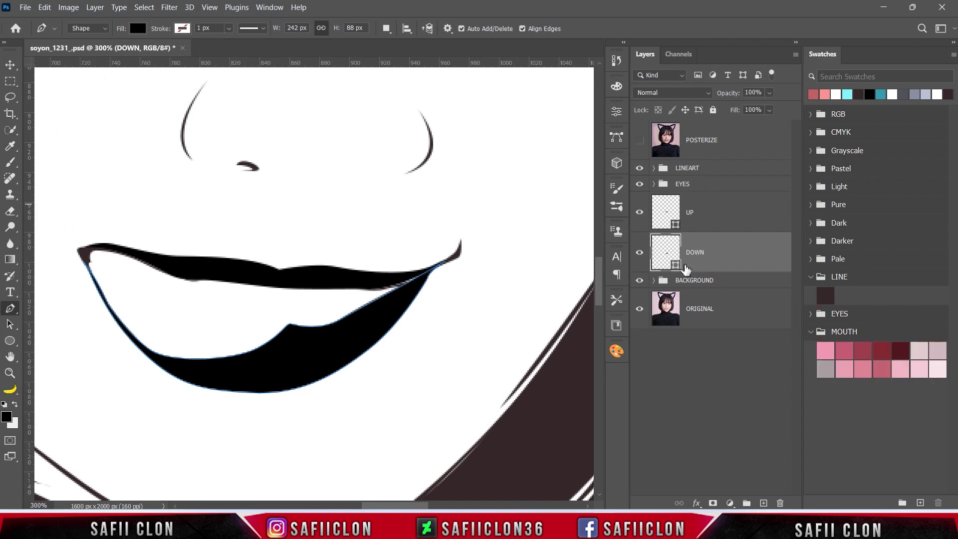
double_click(674, 265)
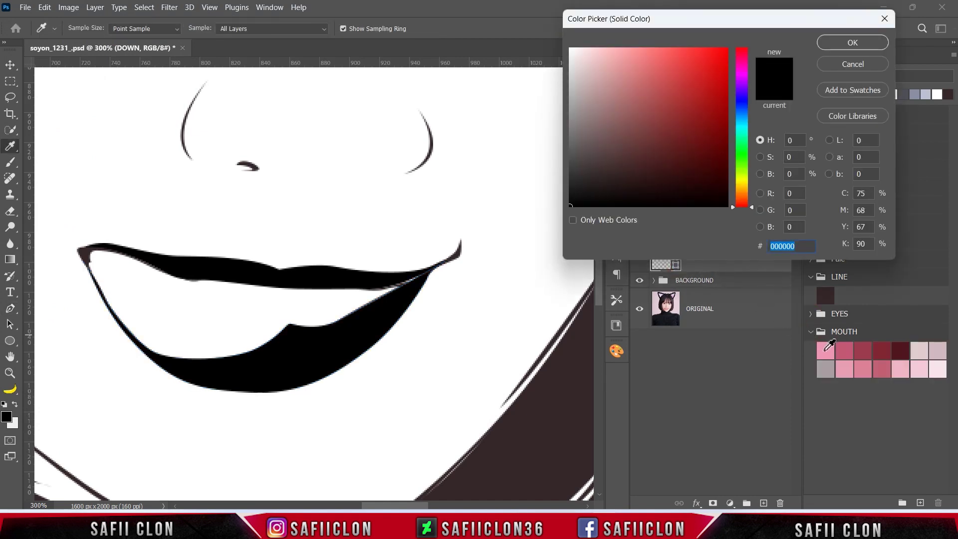
click(826, 349)
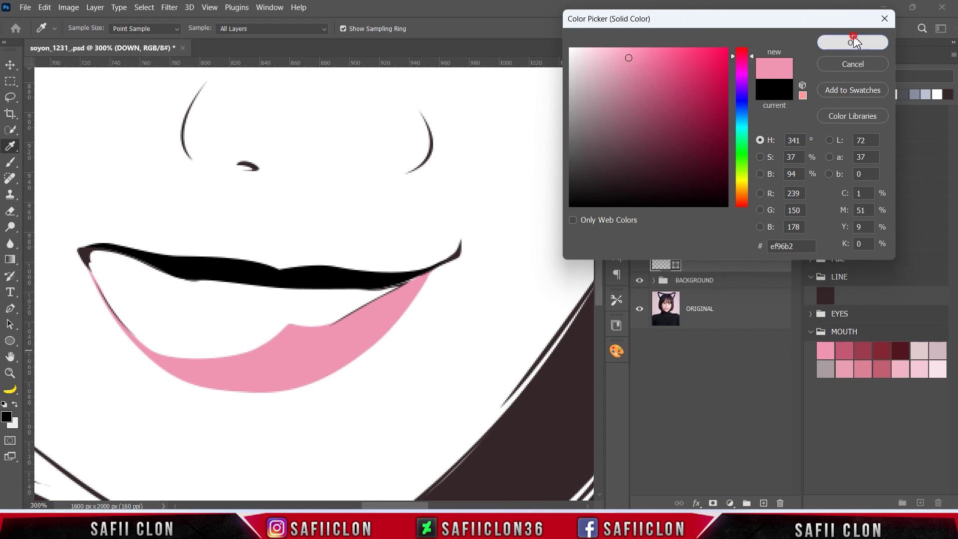
click(852, 41)
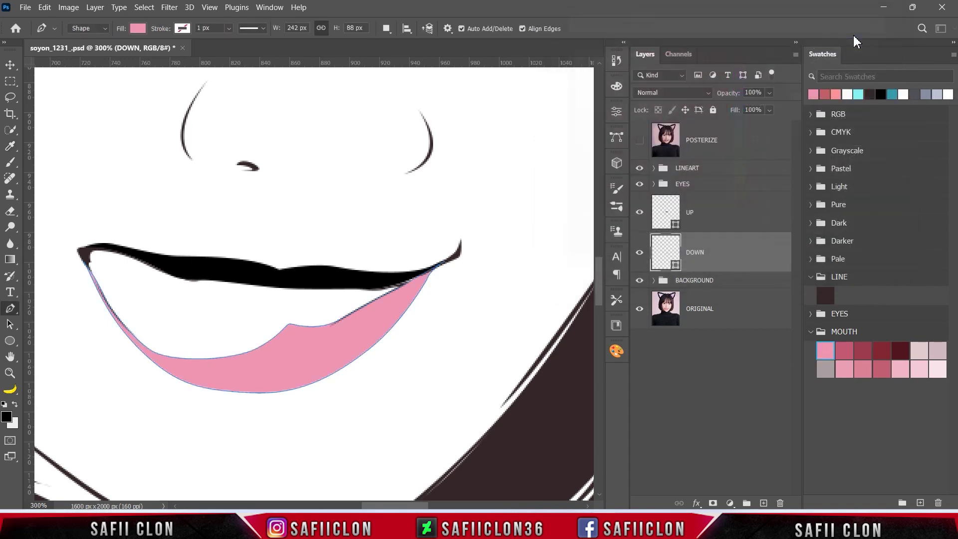
click(639, 142)
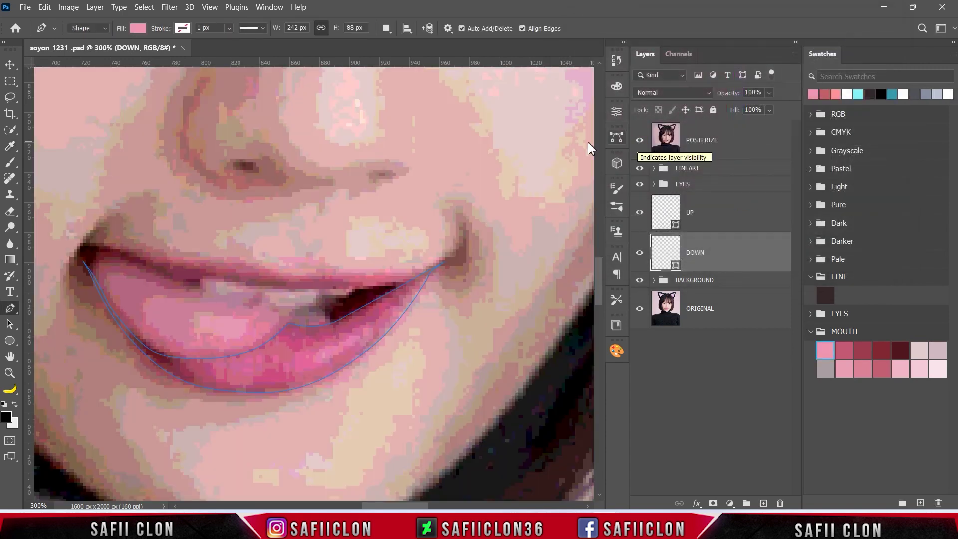
click(386, 29)
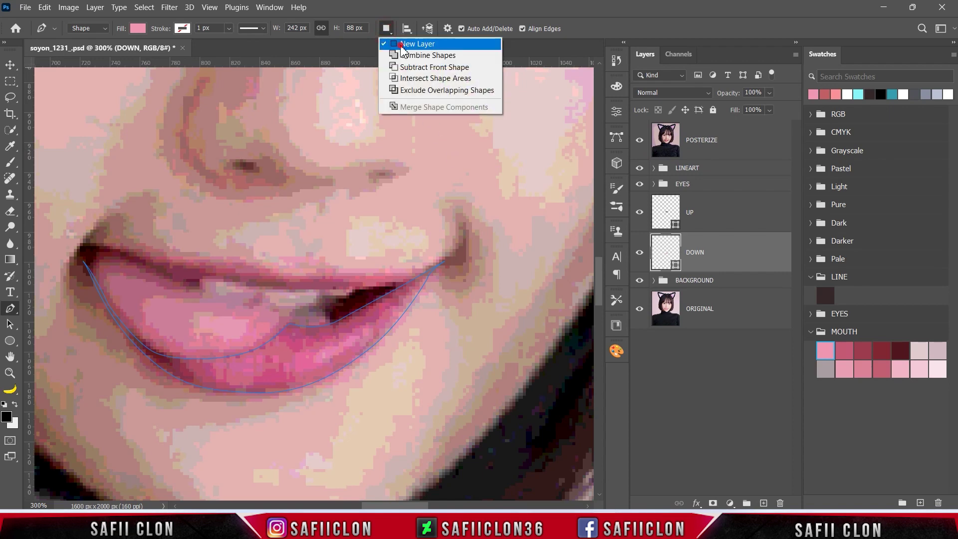
Trace a closed pink shape on its own layer around the lower lip and tongue area.
click(400, 45)
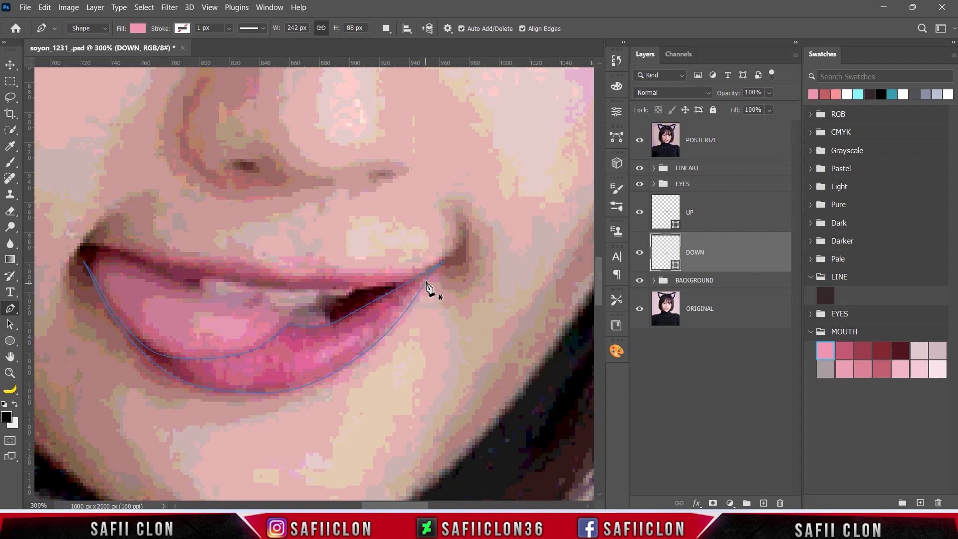
click(439, 259)
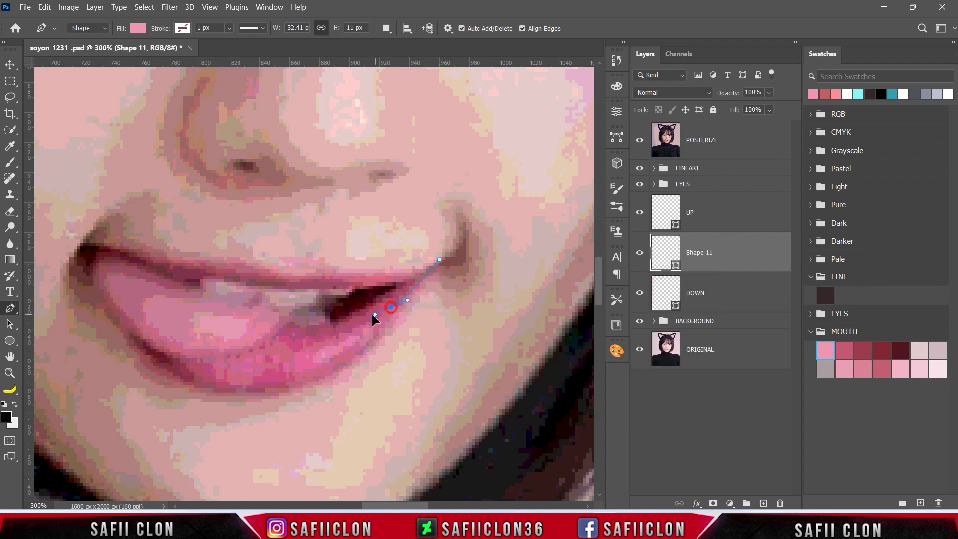
drag(273, 338, 267, 342)
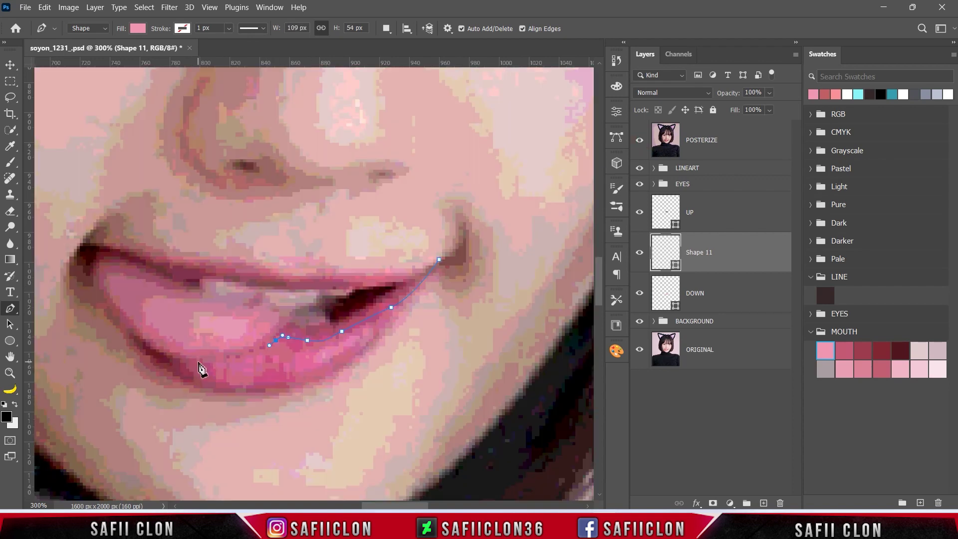
click(198, 361)
click(639, 140)
click(371, 346)
drag(294, 430, 259, 431)
click(72, 262)
click(317, 296)
click(439, 259)
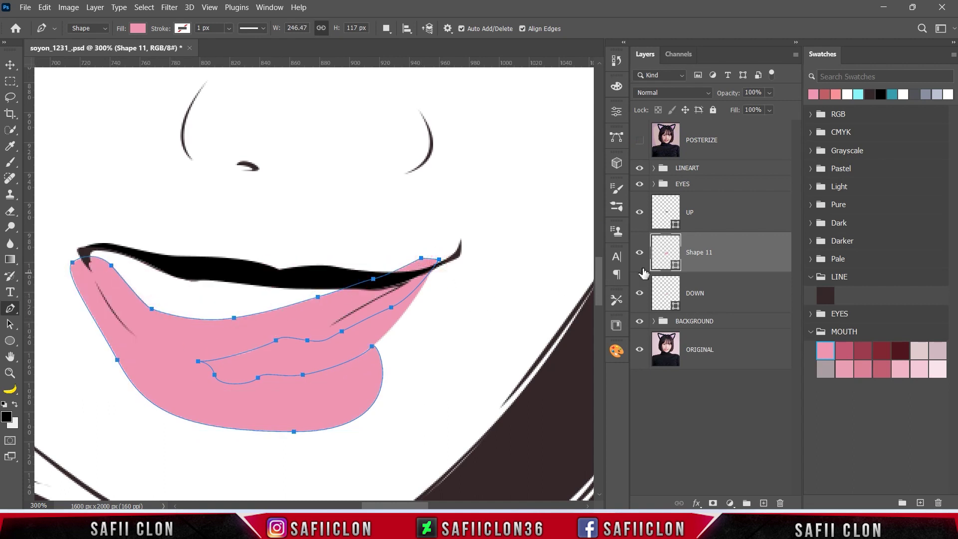
double_click(675, 267)
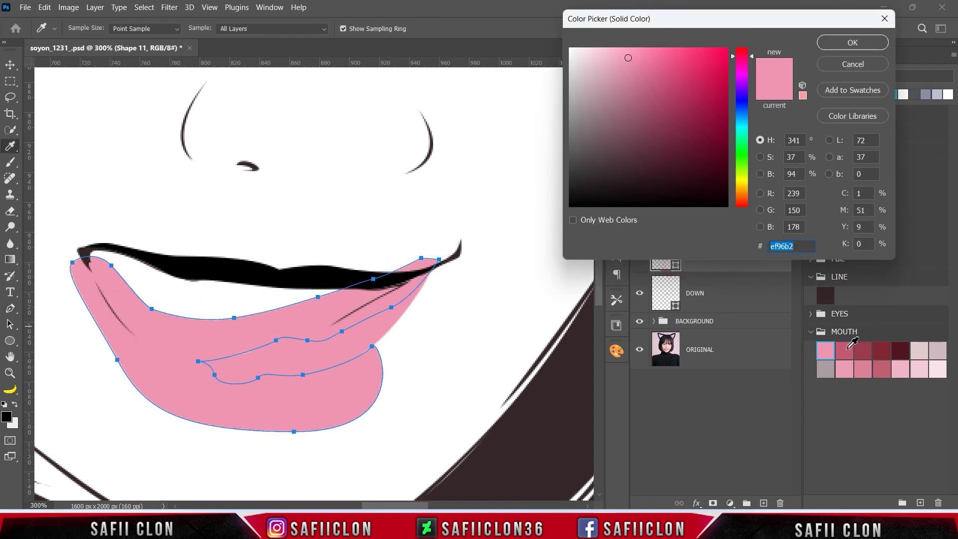
Give Shape 11 the darker pink swatch c35974 and clip it to DOWN.
click(848, 347)
click(842, 44)
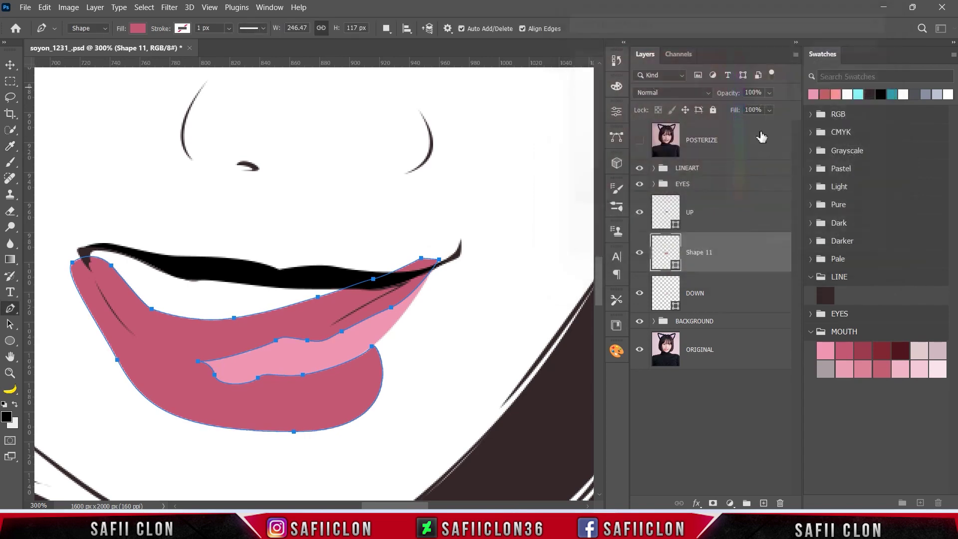
right_click(734, 255)
click(768, 243)
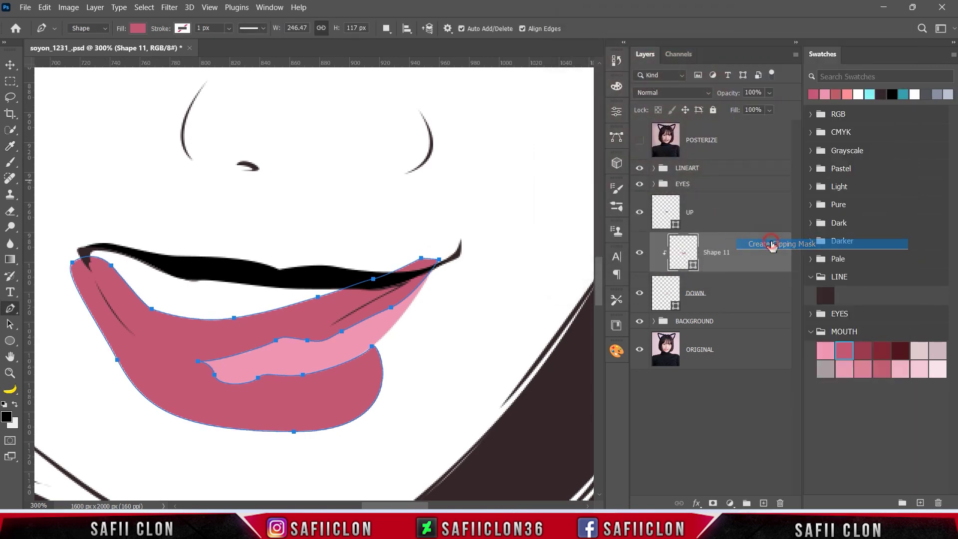
With New Layer selected and the reference shown, start a new path along the lip bottom.
click(387, 29)
click(409, 40)
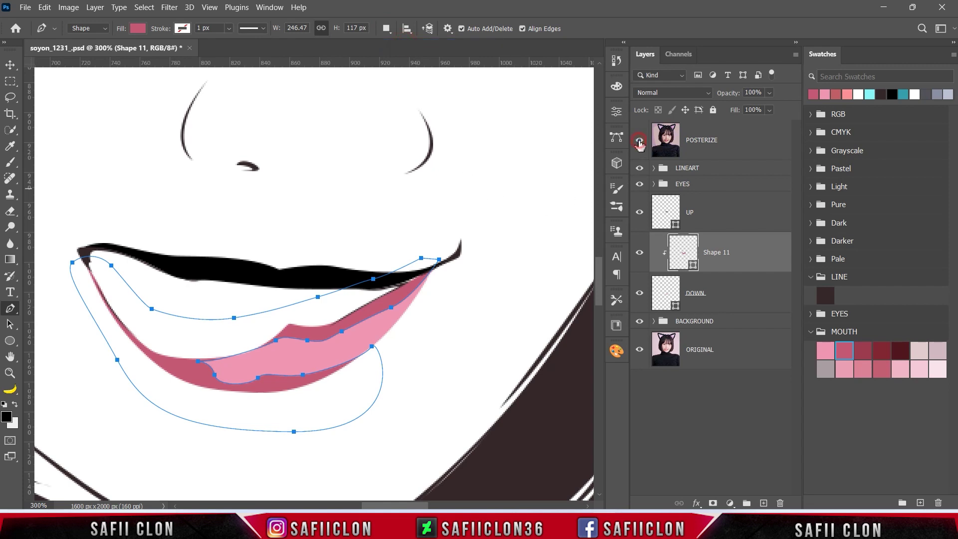
click(639, 142)
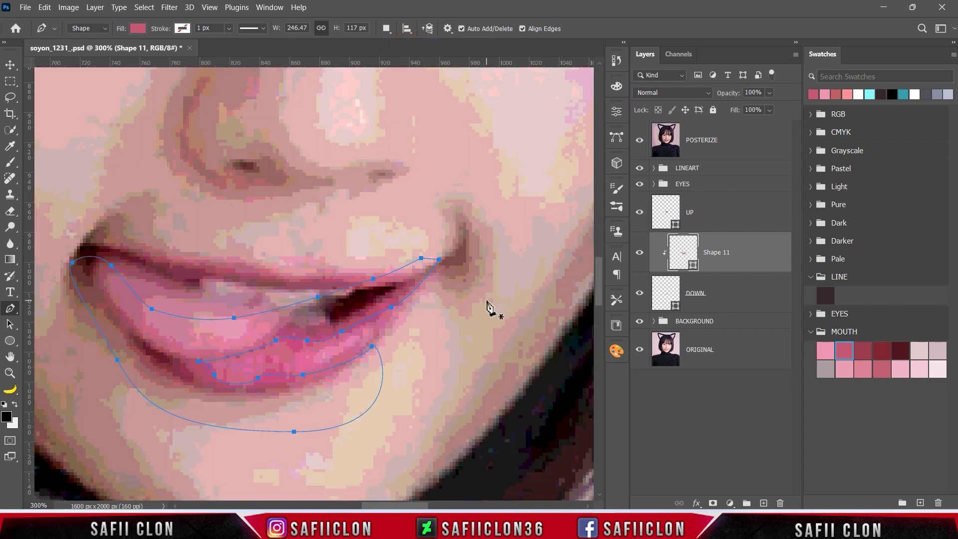
click(358, 361)
drag(298, 382, 271, 383)
click(639, 140)
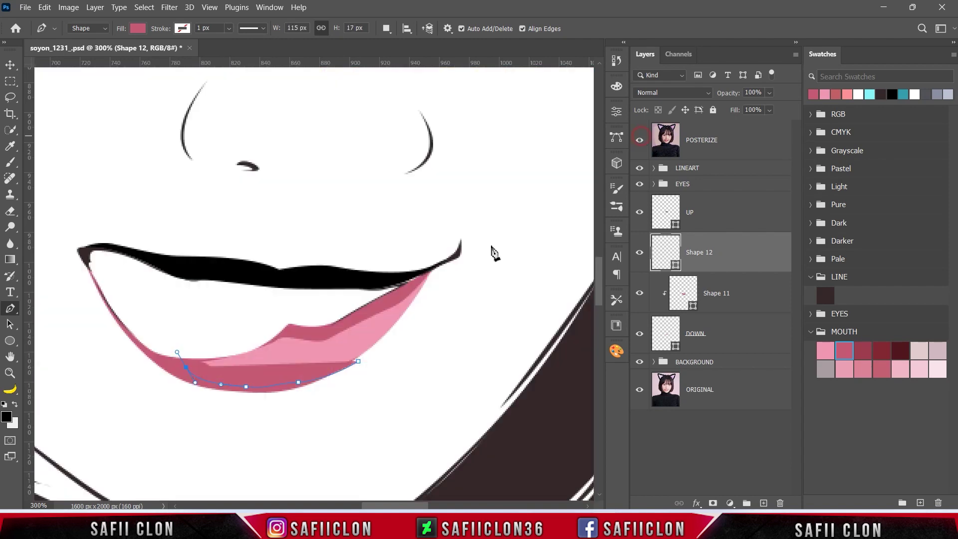
Close Shape 12 around the lower lip's inner edge and left corner.
click(183, 367)
click(639, 140)
click(250, 349)
drag(141, 327, 113, 301)
click(89, 259)
click(366, 367)
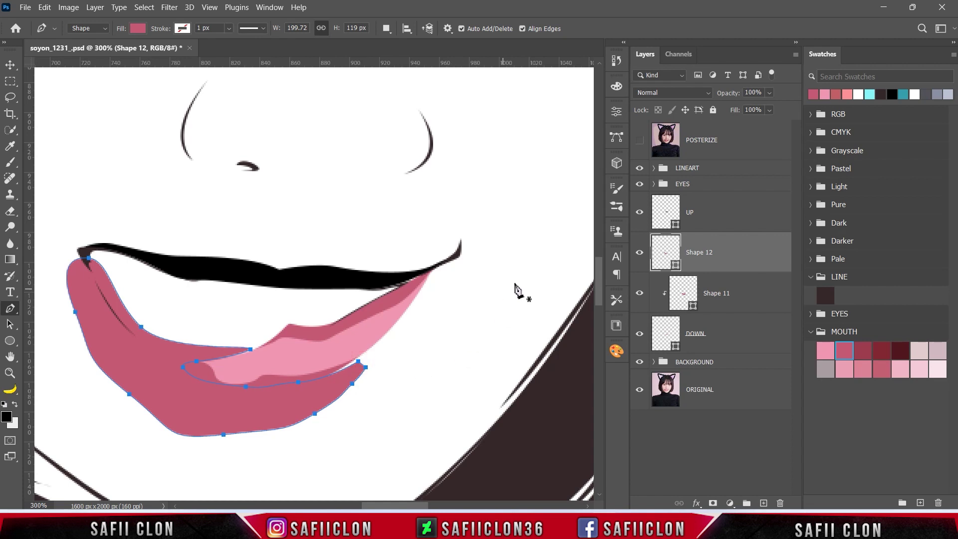
Fill Shape 12 with the deep red MOUTH swatch and clip it to the lip layers.
double_click(676, 268)
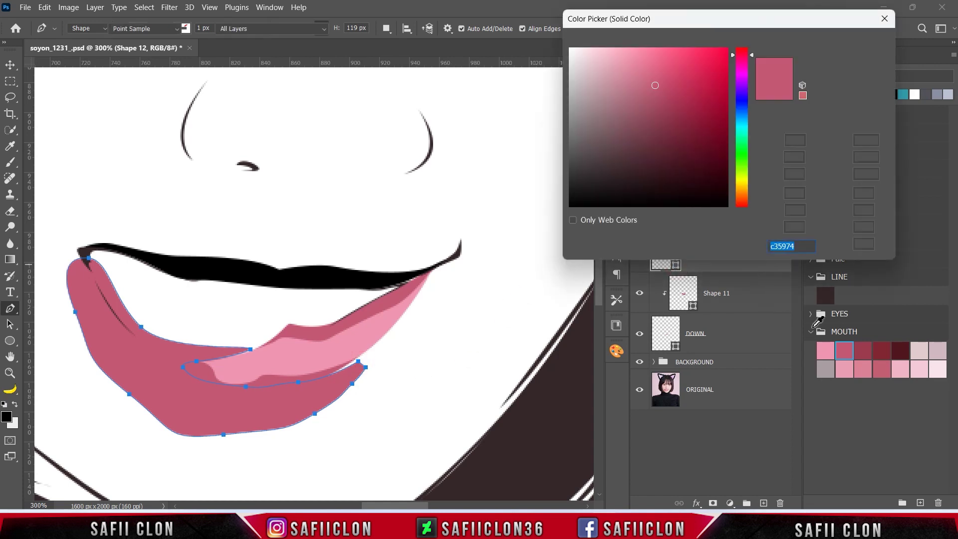
click(867, 349)
click(852, 43)
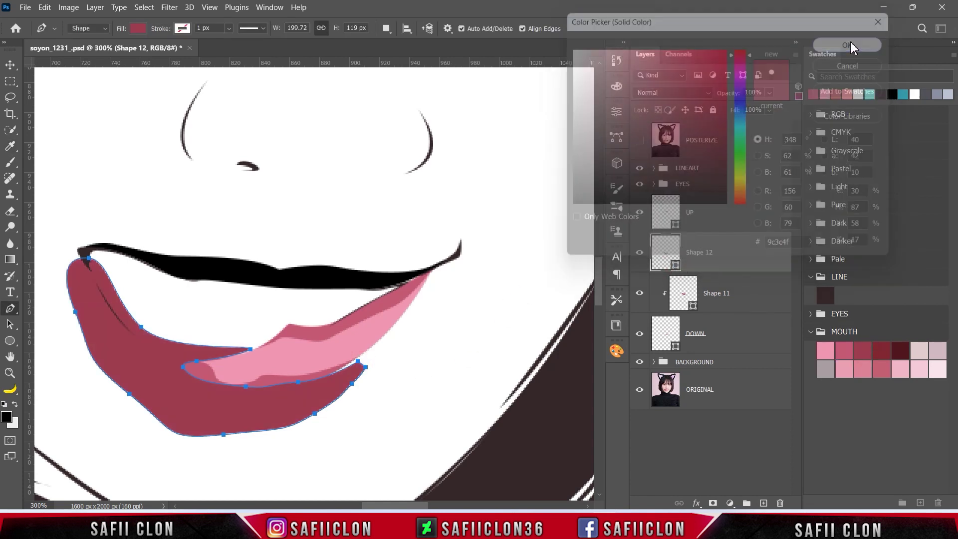
right_click(734, 251)
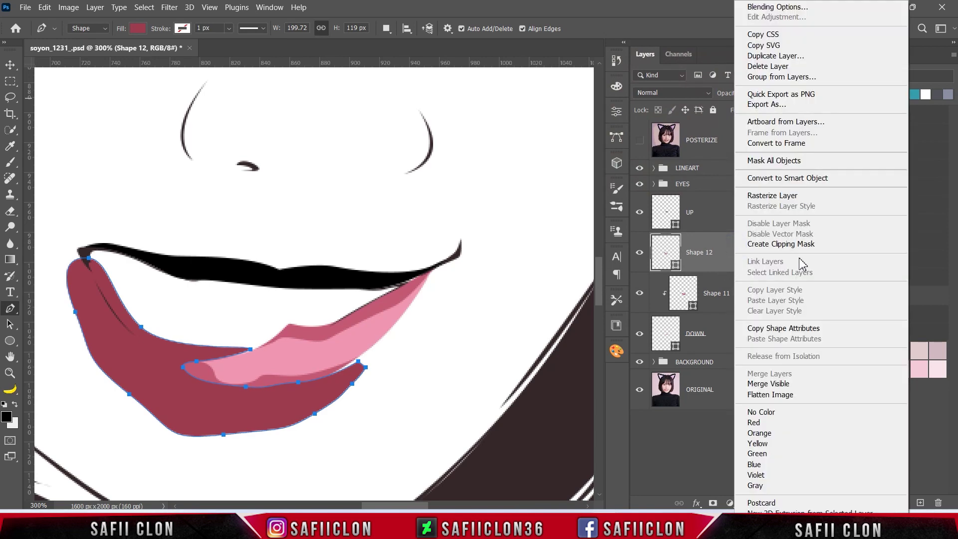
click(790, 246)
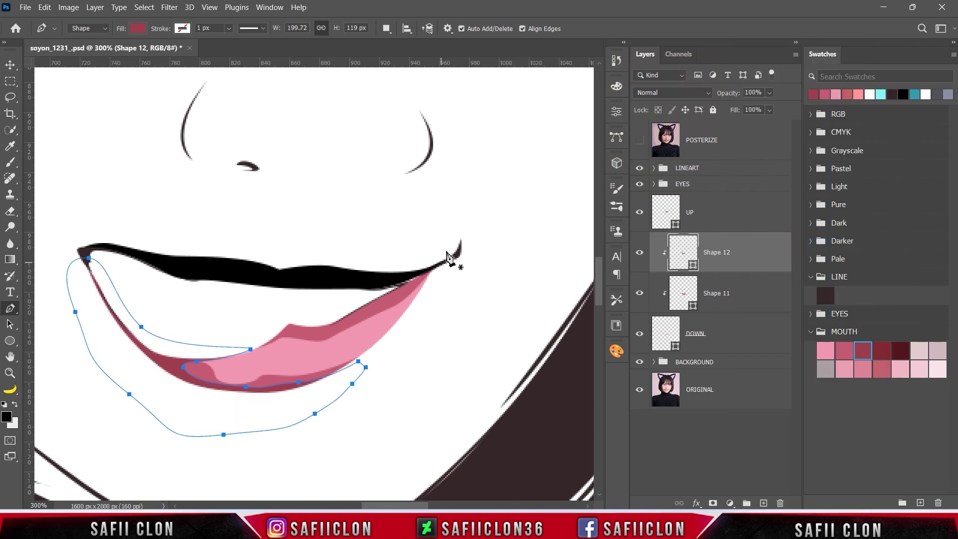
Add a second closed outline across the lower lip into the same shape.
click(386, 29)
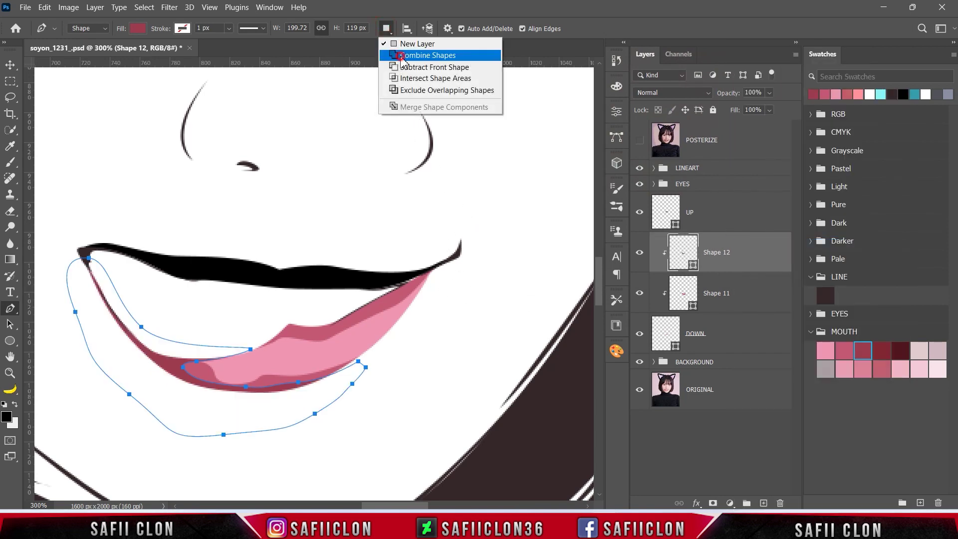
click(402, 56)
click(638, 141)
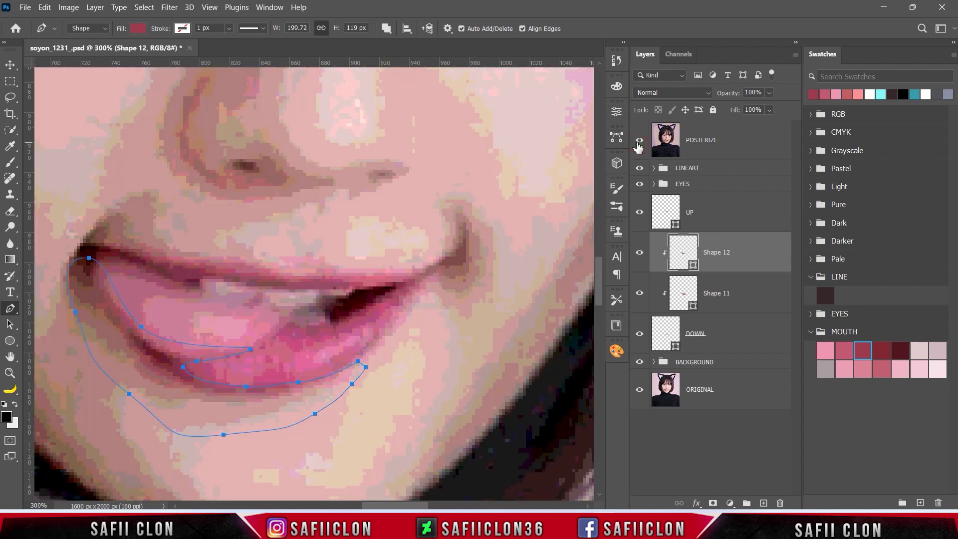
click(258, 338)
click(285, 329)
click(310, 336)
click(640, 141)
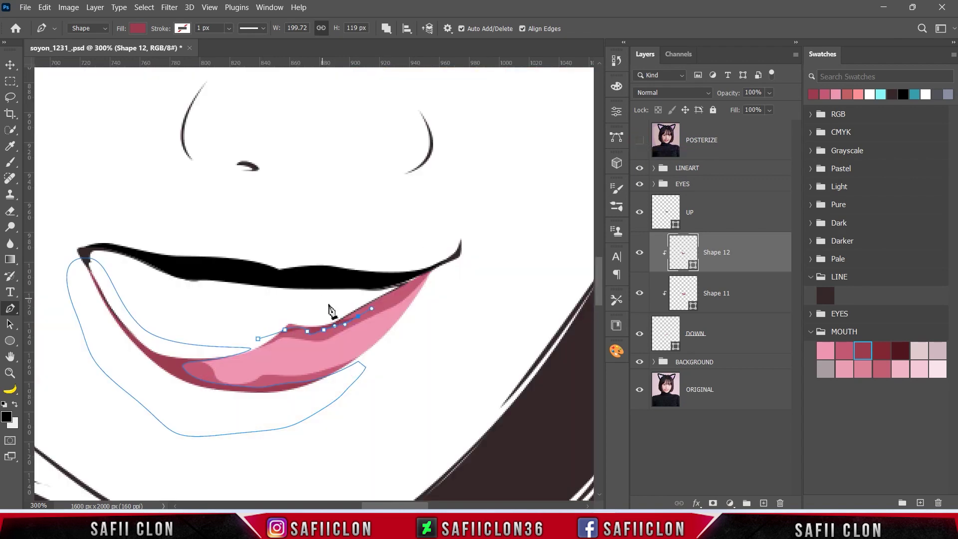
click(431, 274)
click(412, 262)
click(318, 278)
click(243, 302)
click(238, 318)
click(258, 338)
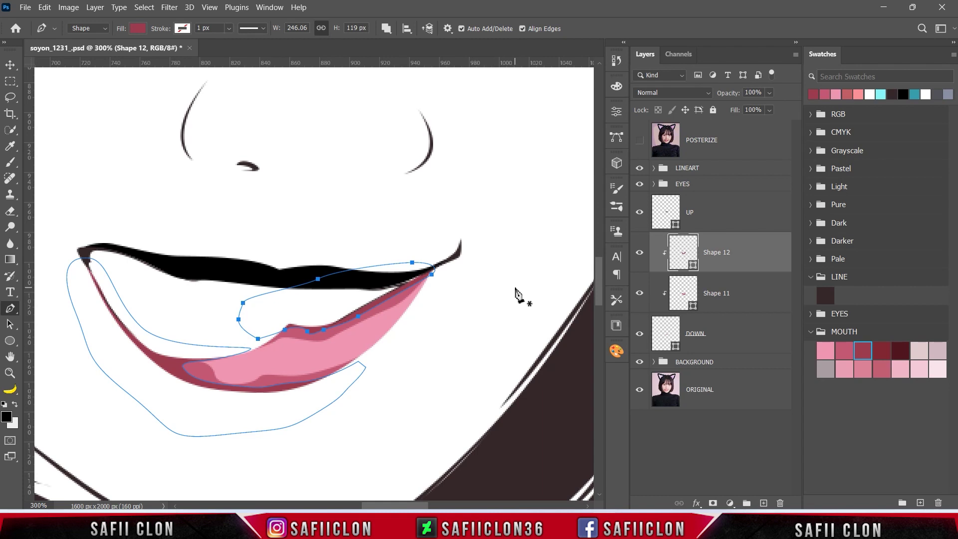
Start a separate Shape 13 with anchors along the lower lip's left edge.
click(385, 28)
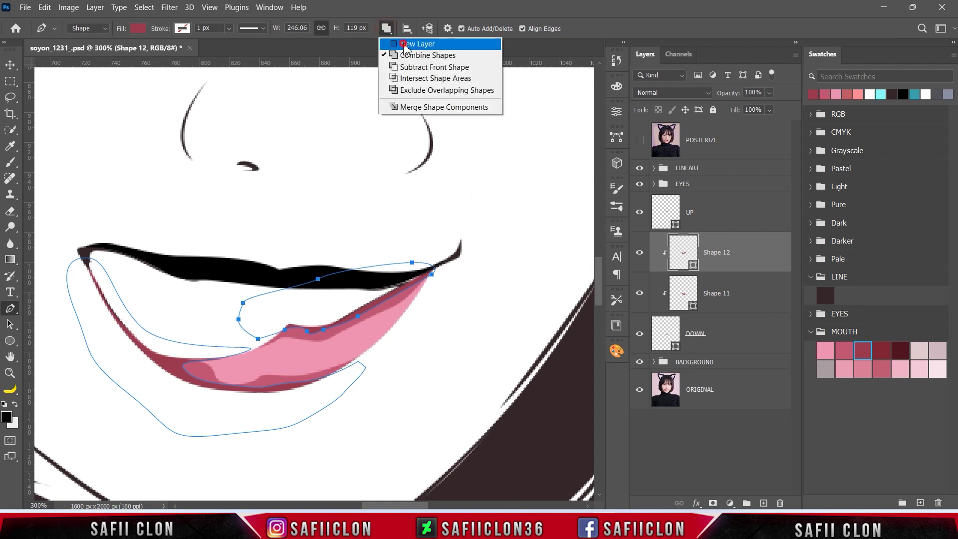
click(405, 41)
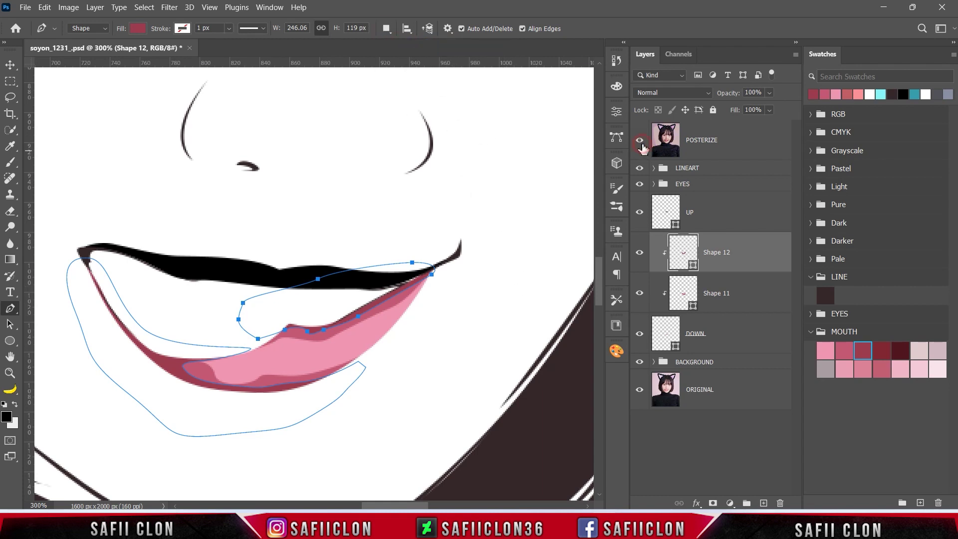
click(639, 141)
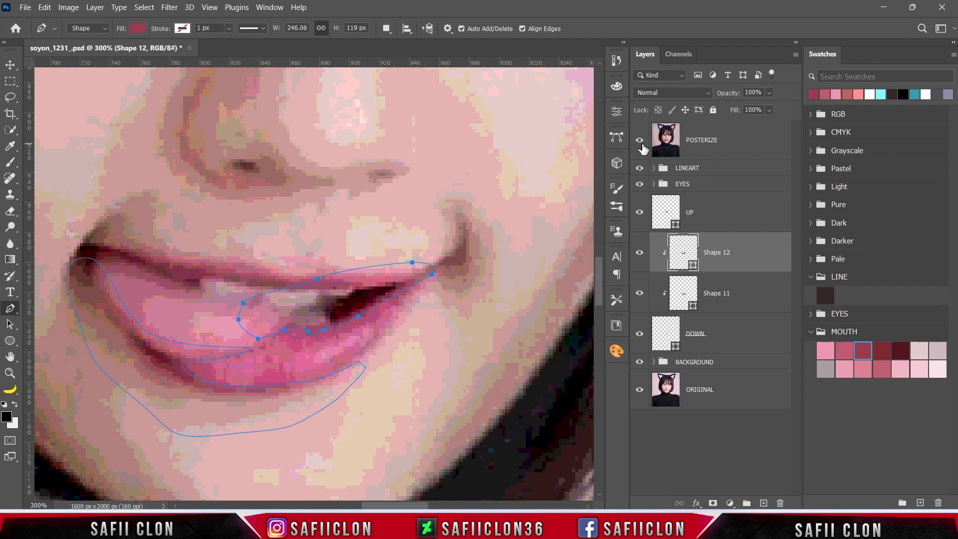
click(216, 342)
click(177, 358)
click(188, 377)
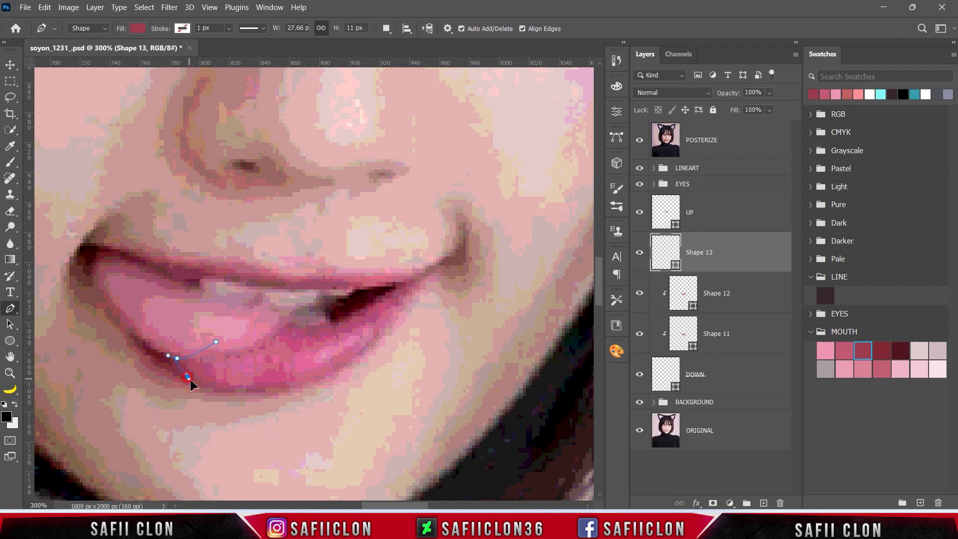
Trace and close a shading outline along the lower lip's left side and upper edge.
click(639, 141)
click(274, 389)
drag(294, 398, 314, 387)
click(204, 418)
click(130, 387)
click(83, 265)
click(128, 283)
click(183, 312)
click(215, 341)
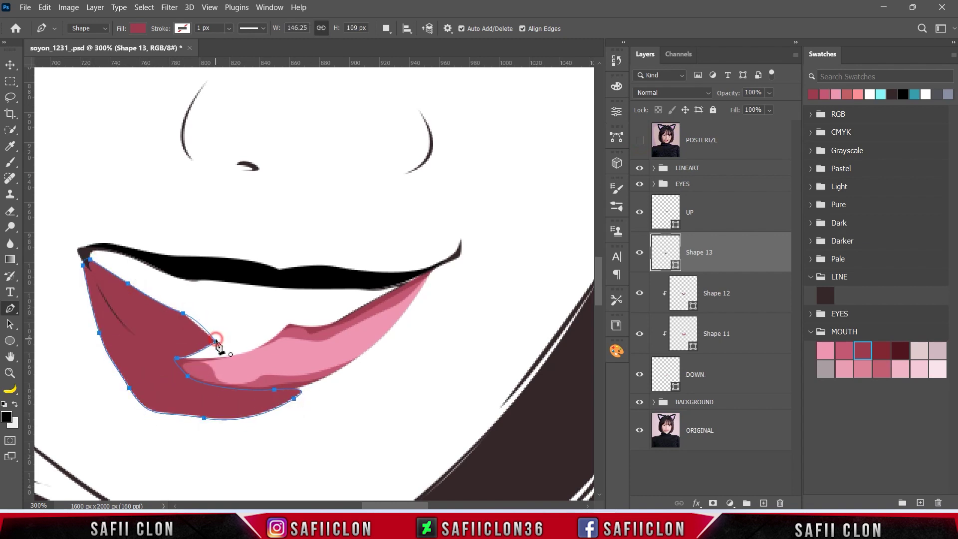
Fill the shading shape with dark red #802631 and clip it to the lower lip.
double_click(674, 267)
click(881, 350)
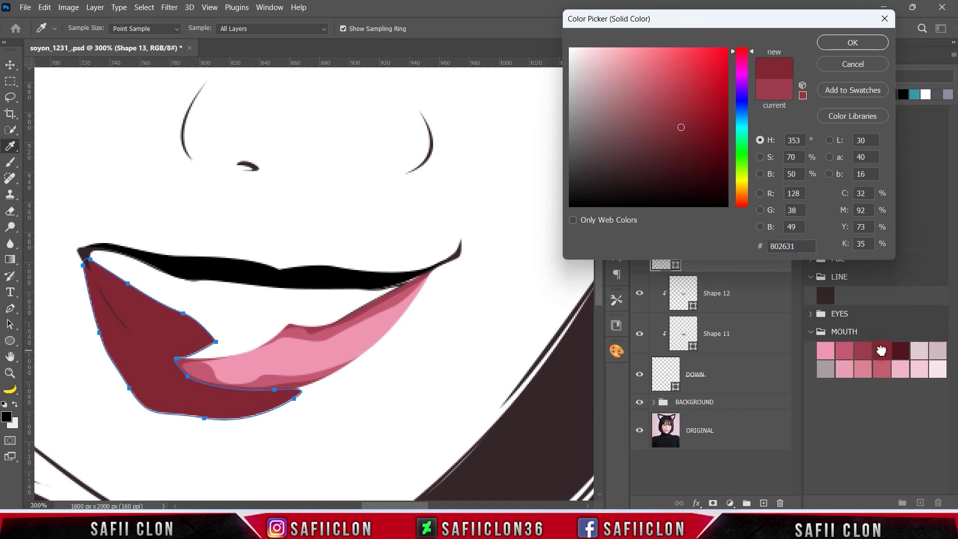
click(848, 43)
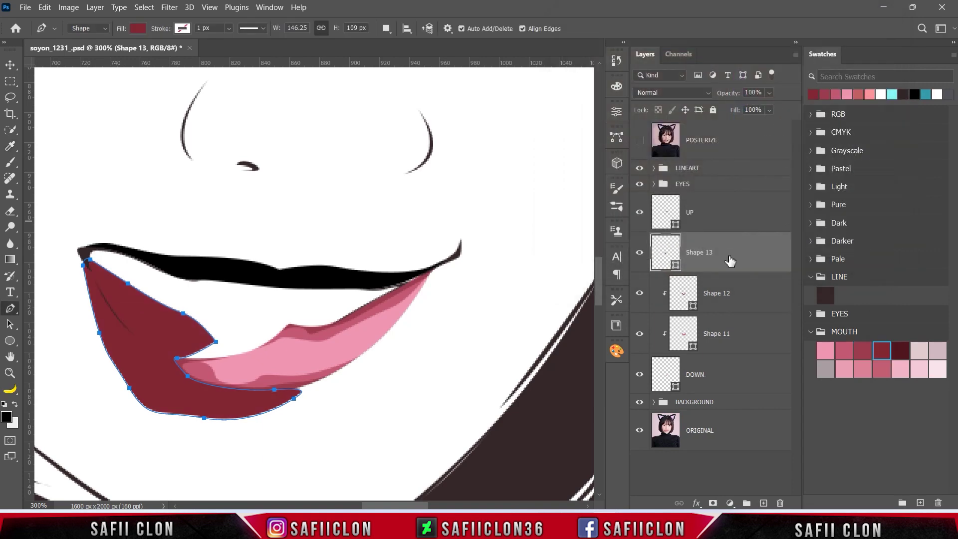
right_click(731, 260)
click(767, 243)
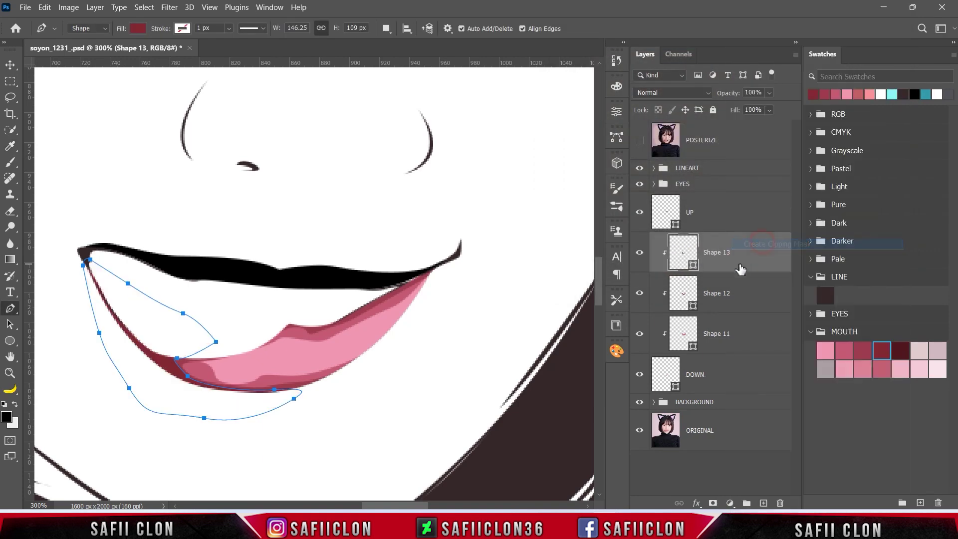
With Combine Shapes, add a second sub-path along the lower lip's top edge to the right corner.
click(386, 29)
click(407, 56)
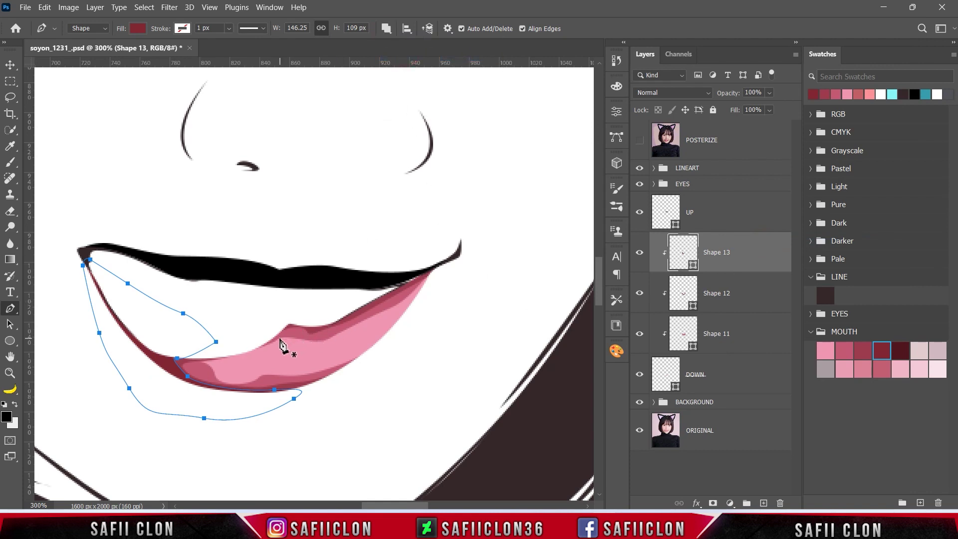
click(260, 343)
click(317, 328)
drag(358, 311, 373, 302)
click(431, 269)
click(345, 271)
click(255, 298)
click(261, 343)
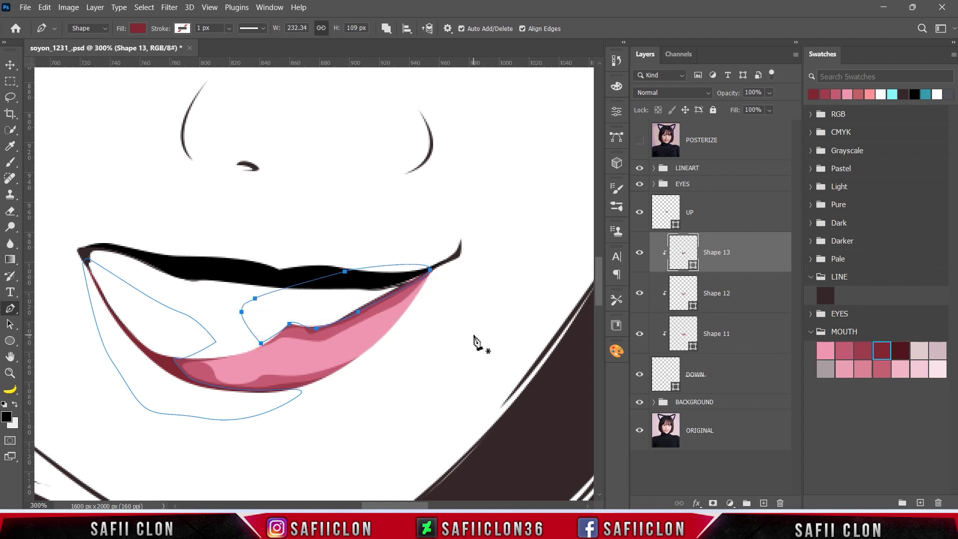
key(ctrl+minus)
key(ctrl+minus)
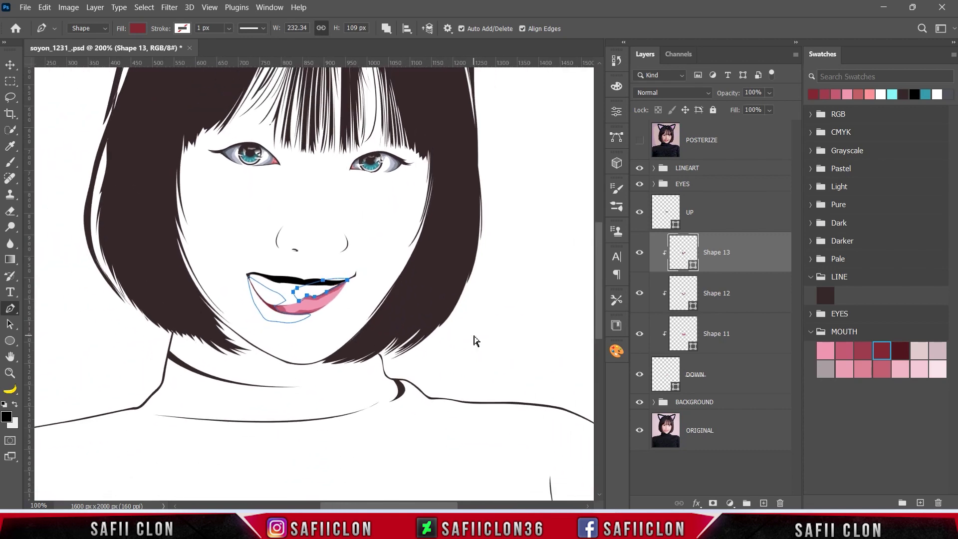
key(ctrl+plus)
key(ctrl+plus)
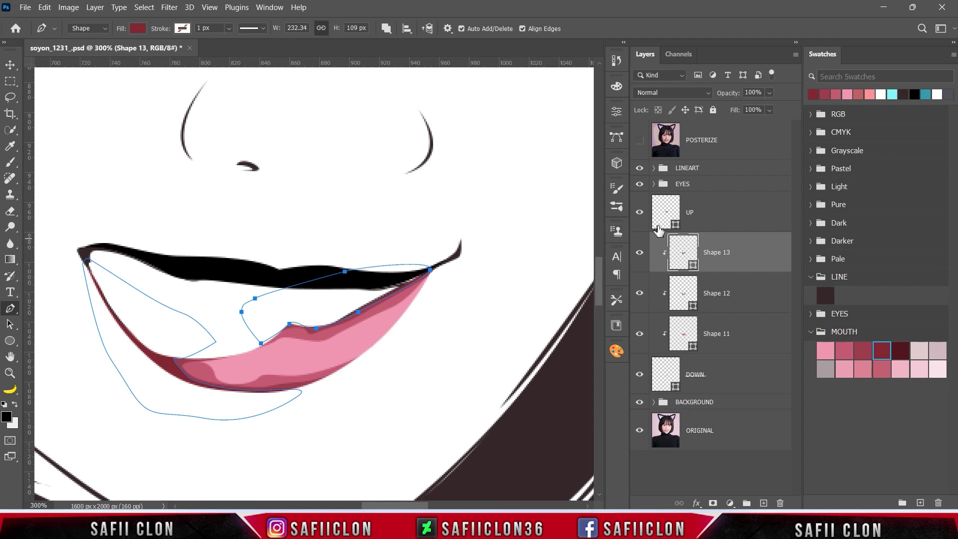
click(740, 211)
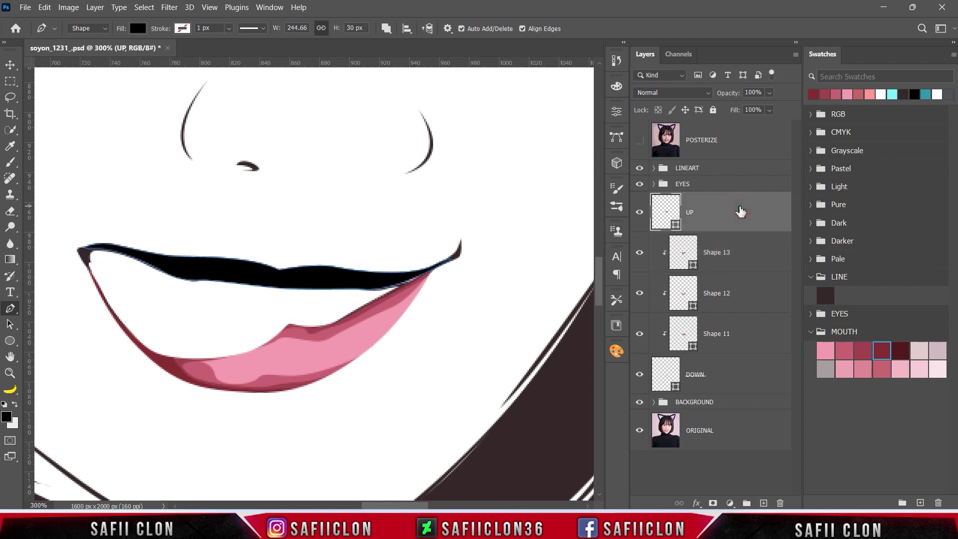
Recolour the UP upper lip fill to light pink #ef96b2.
double_click(675, 226)
click(829, 350)
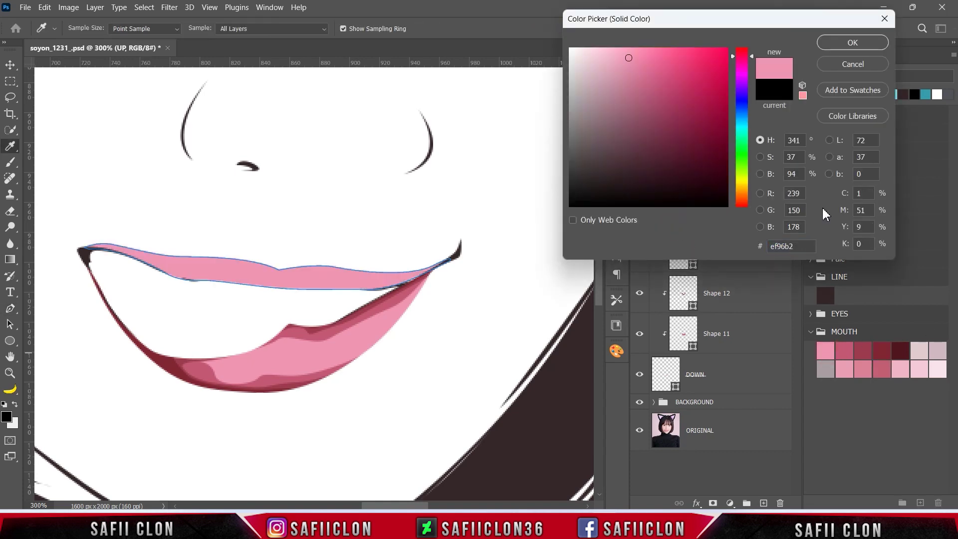
click(862, 43)
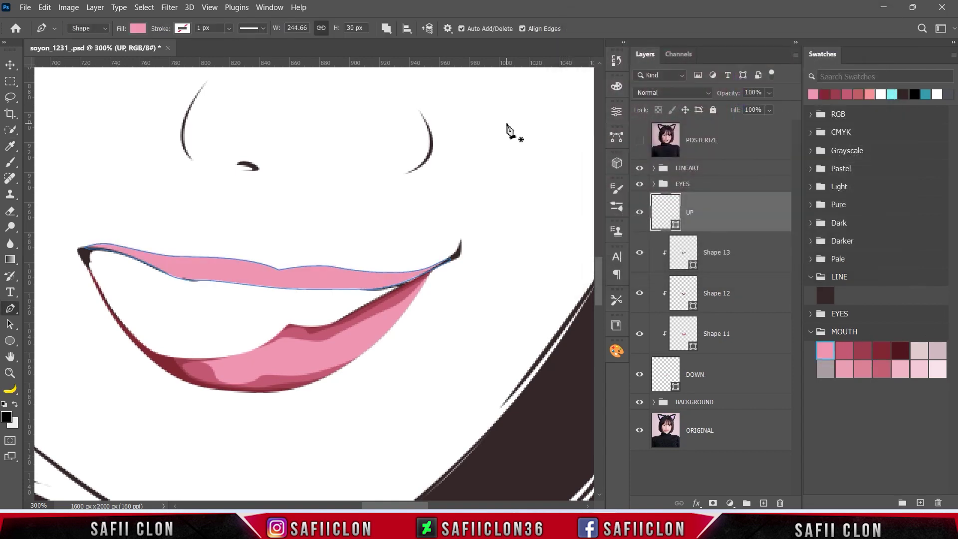
Set path operations to New Layer, show POSTERIZE, and begin tracing the upper lip's top edge.
click(386, 28)
click(403, 44)
click(640, 144)
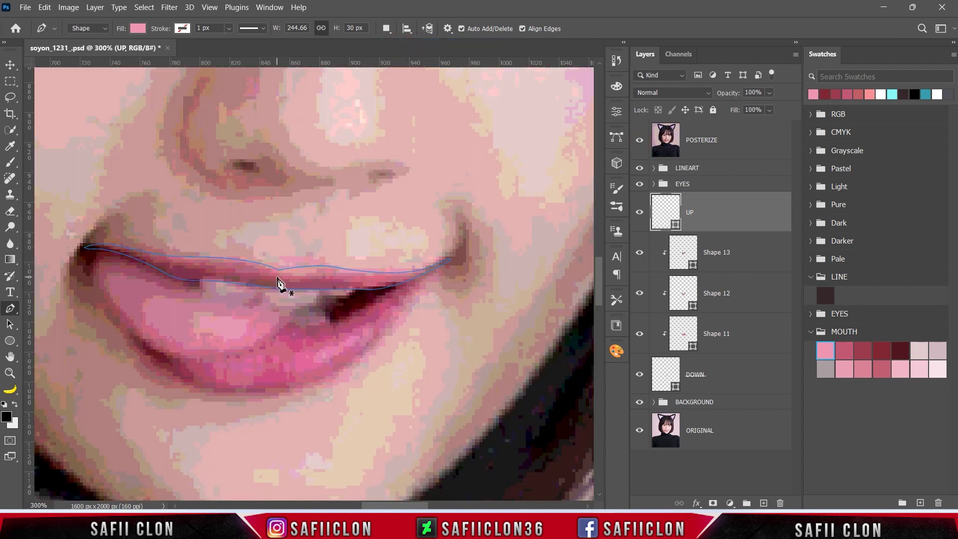
click(72, 248)
click(131, 250)
drag(198, 262, 278, 273)
drag(372, 276, 396, 283)
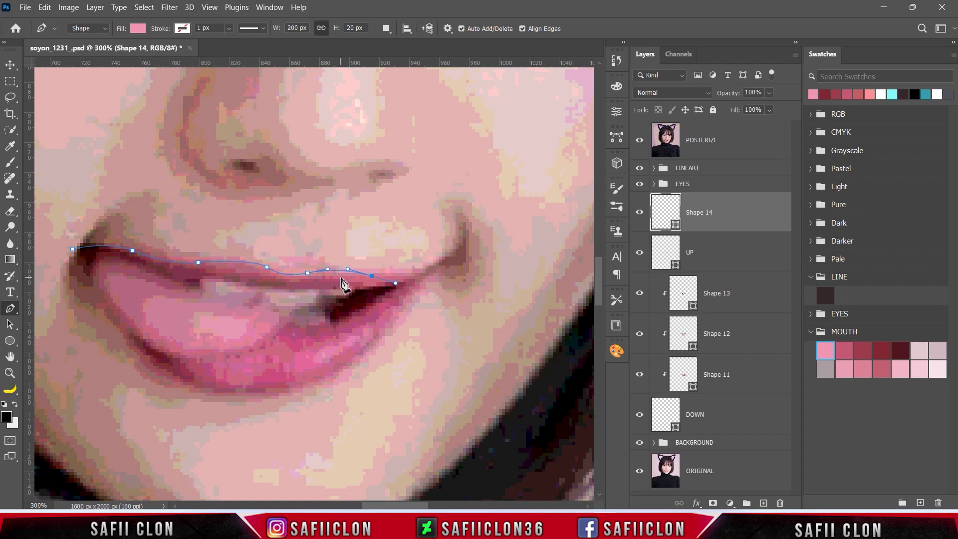
Finish Shape 14 around the right corner and along the upper lip's lower edge, closing it.
click(639, 140)
drag(308, 272, 298, 272)
drag(371, 275, 355, 273)
click(451, 253)
click(448, 282)
click(353, 307)
click(220, 313)
click(93, 280)
click(72, 248)
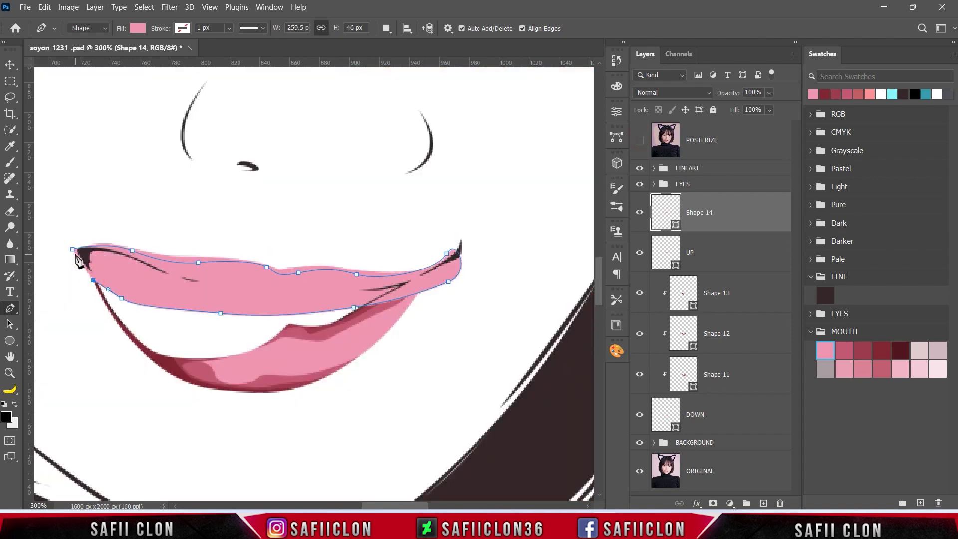
Fill Shape 14 with darker pink #c35974 and clip it to the upper lip.
double_click(677, 228)
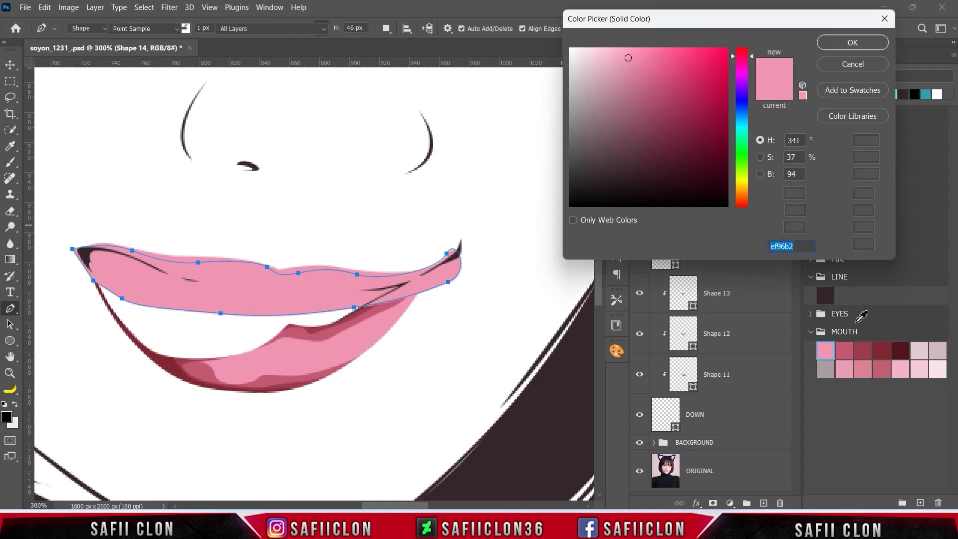
click(844, 350)
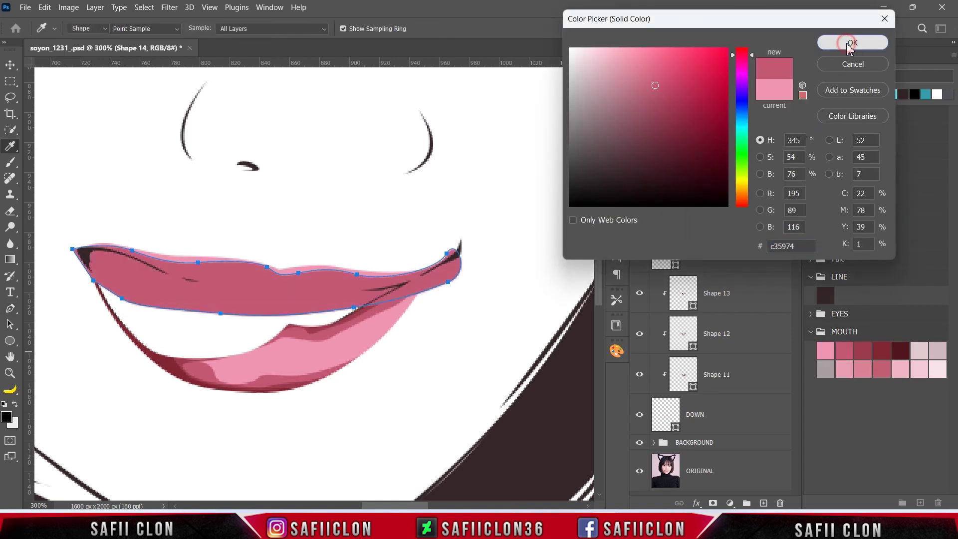
click(849, 44)
right_click(726, 210)
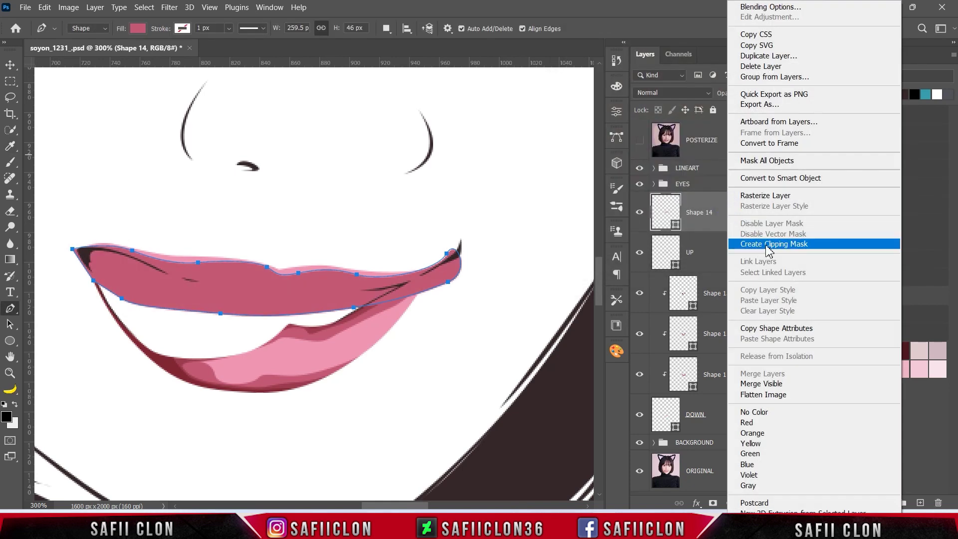
click(771, 243)
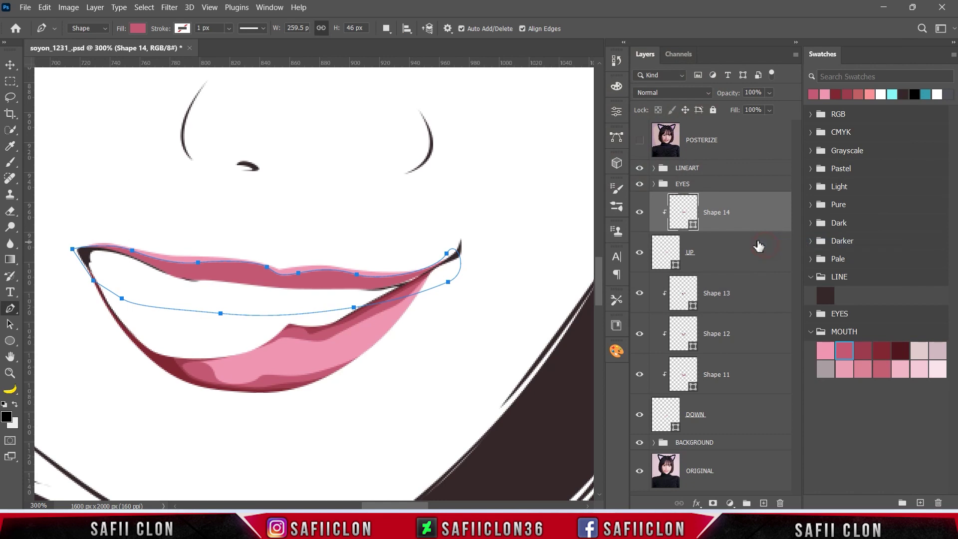
Keep new paths on separate layers, show the POSTERIZE reference, and start Shape 15 along the upper lip.
click(385, 28)
click(406, 46)
click(641, 143)
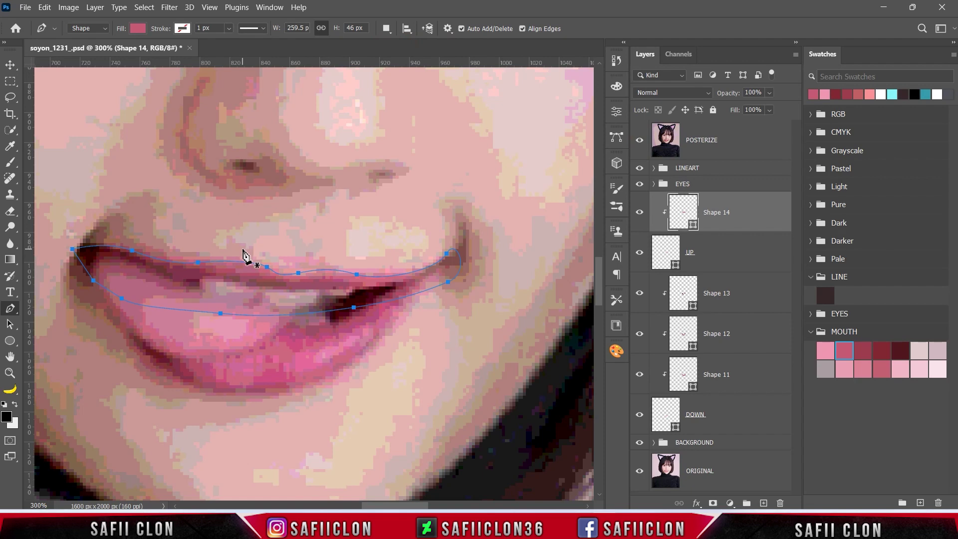
click(83, 252)
mouse_move(122, 250)
mouse_down()
mouse_move(275, 286)
mouse_move(321, 279)
mouse_up()
click(640, 141)
click(640, 141)
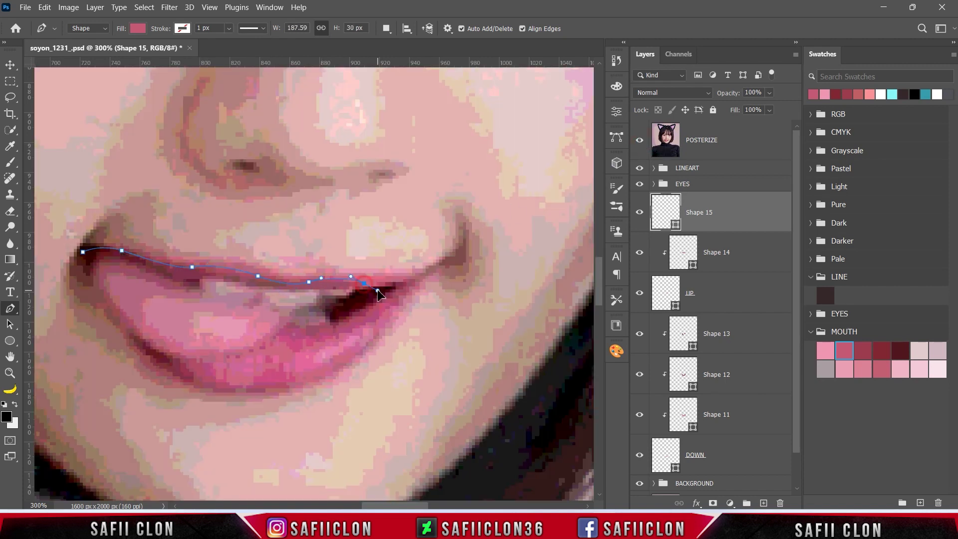
Close Shape 15 around the right corner and along the upper lip's lower edge.
click(640, 141)
click(438, 262)
click(450, 294)
click(239, 320)
click(106, 288)
click(83, 252)
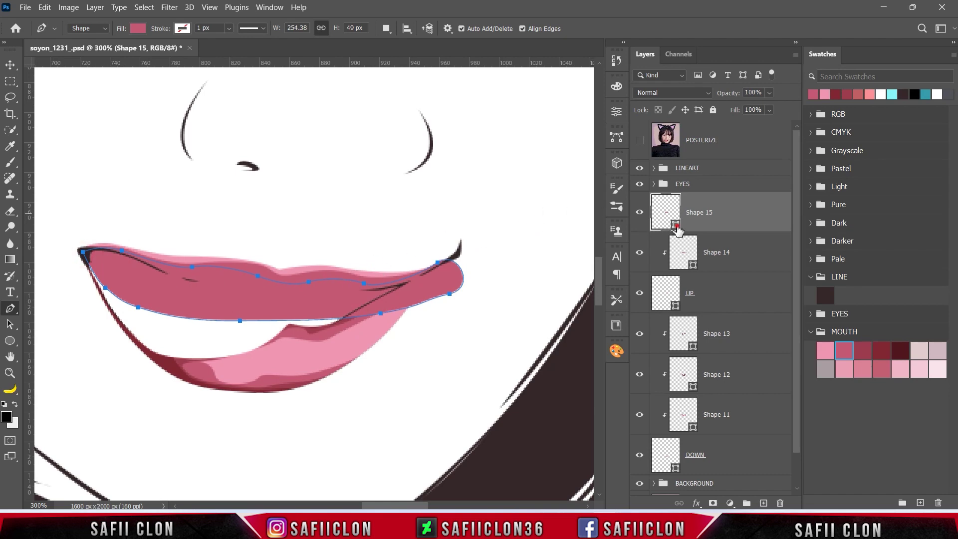
Fill Shape 15 with a deep red-pink swatch and clip it to the upper lip.
double_click(676, 224)
click(863, 349)
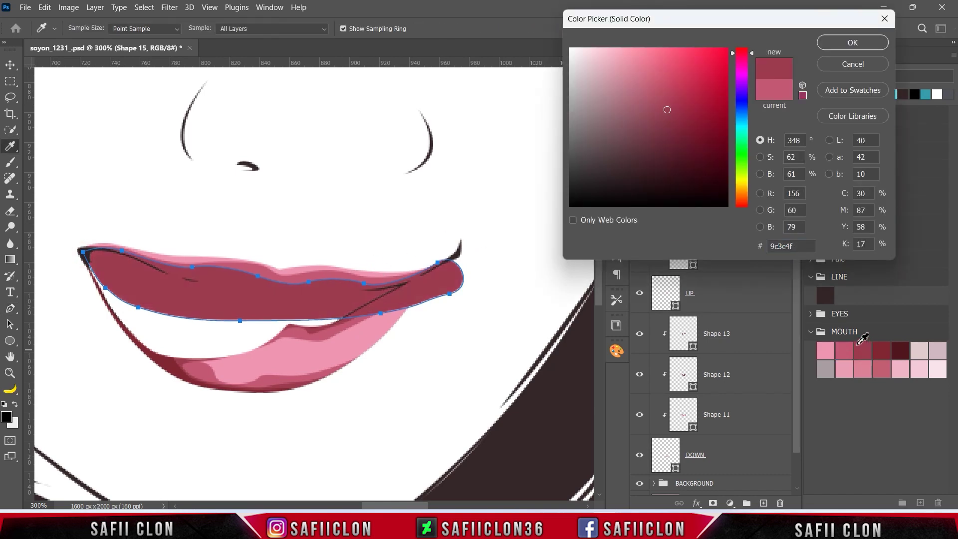
click(851, 42)
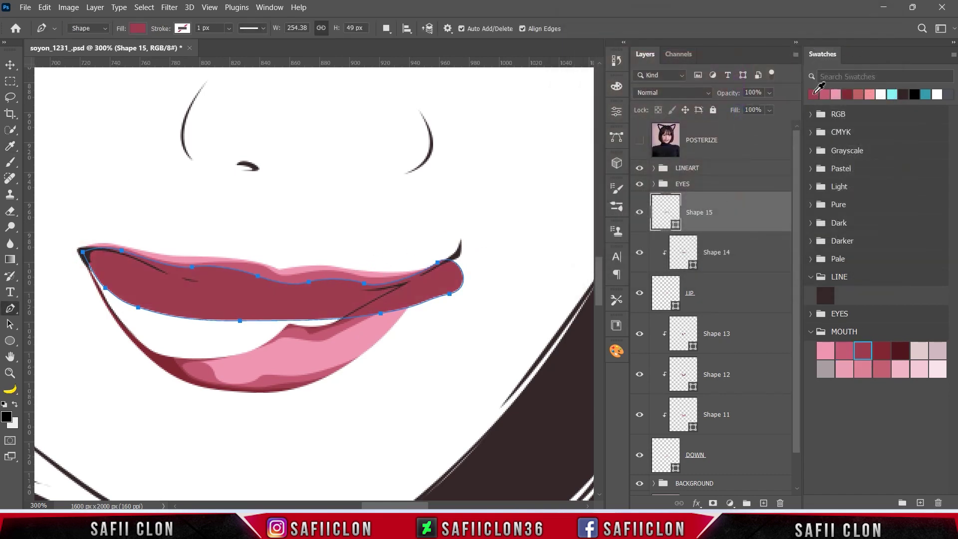
right_click(728, 211)
click(748, 242)
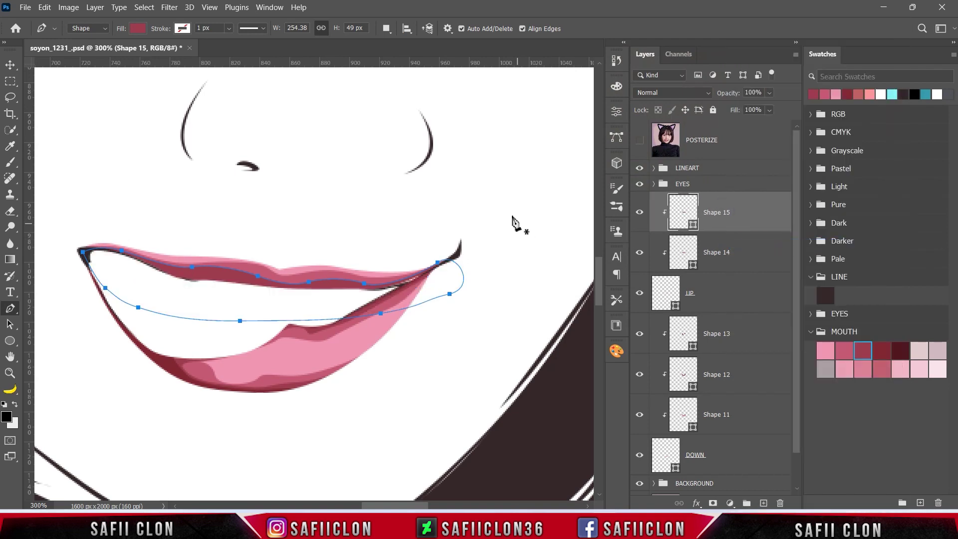
Set new paths to New Layer, show the POSTERIZE reference, and place Shape 16's first point.
click(386, 30)
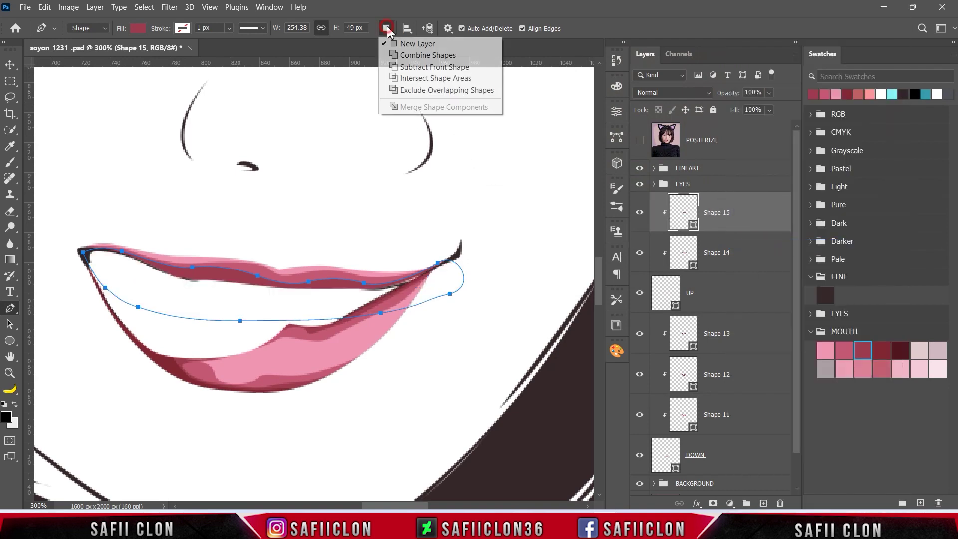
click(402, 40)
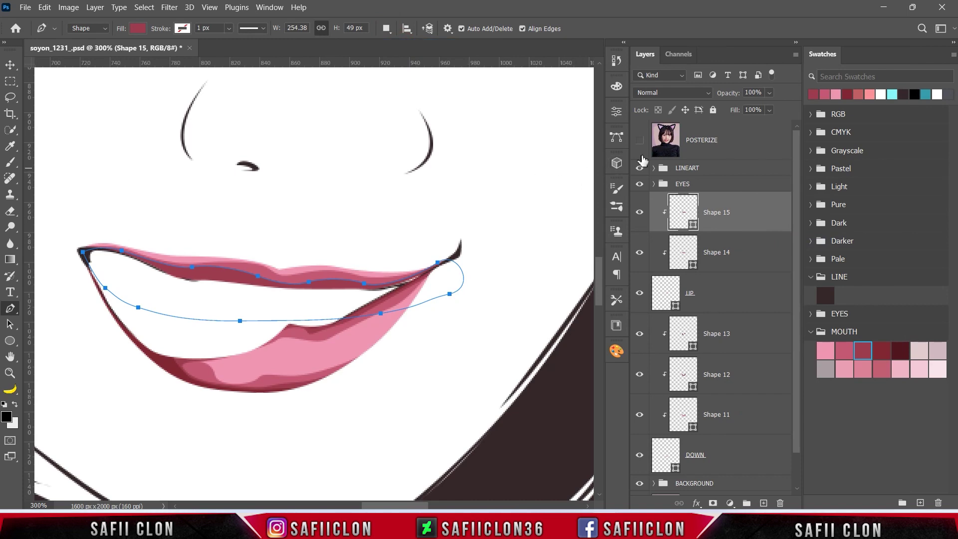
click(639, 141)
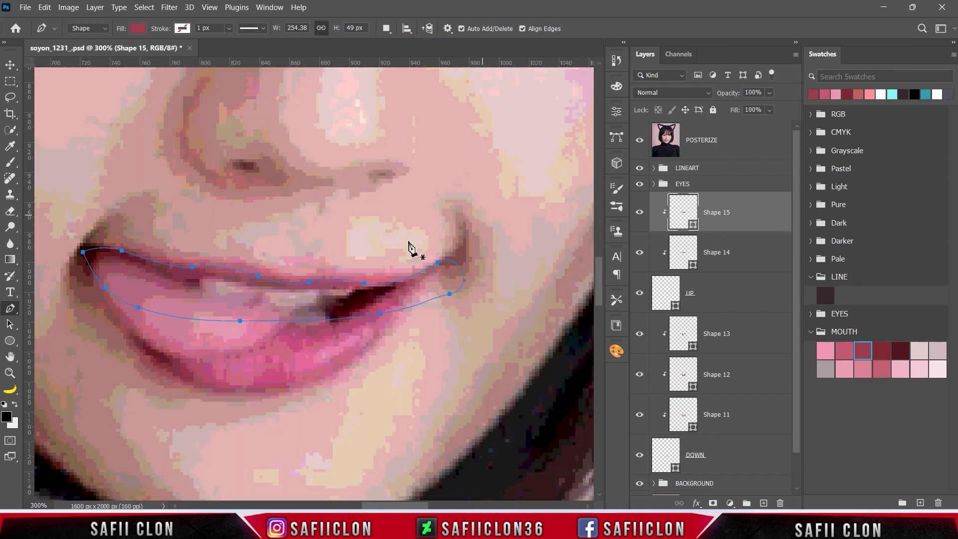
key(Escape)
click(231, 278)
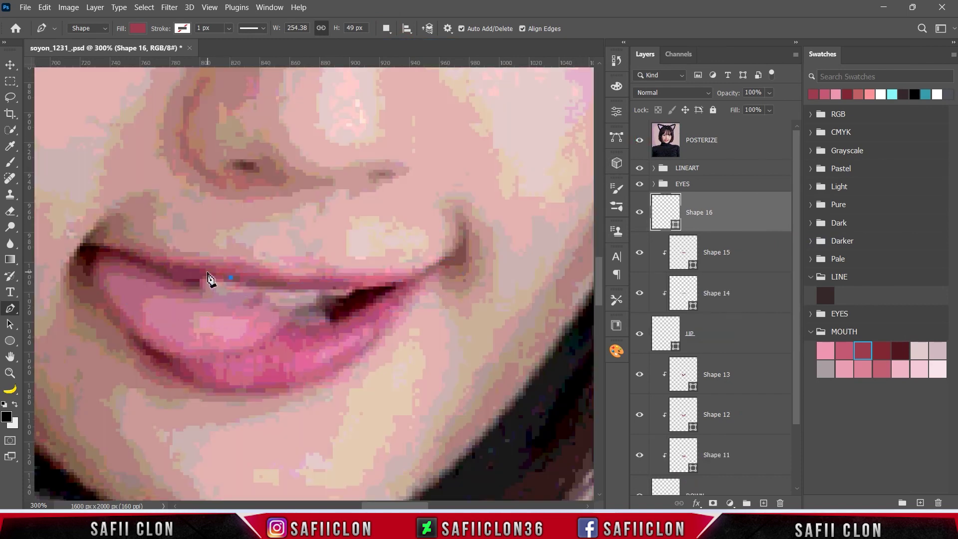
Trace and close a shadow shape along the upper lip's inner edge at the mouth opening.
drag(199, 271, 183, 266)
click(168, 267)
click(640, 140)
click(130, 255)
click(84, 253)
click(211, 298)
drag(284, 292, 296, 292)
click(400, 289)
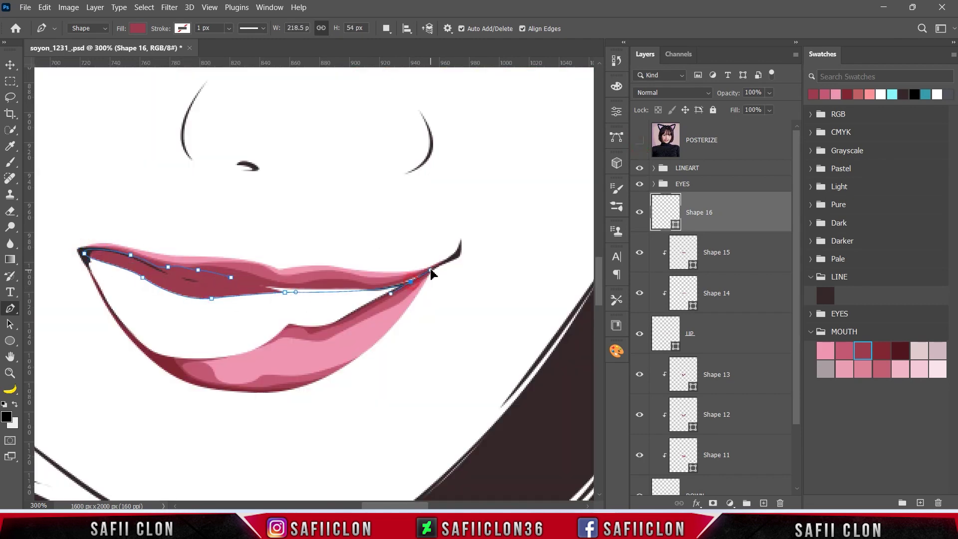
click(364, 288)
click(312, 284)
click(271, 287)
click(231, 277)
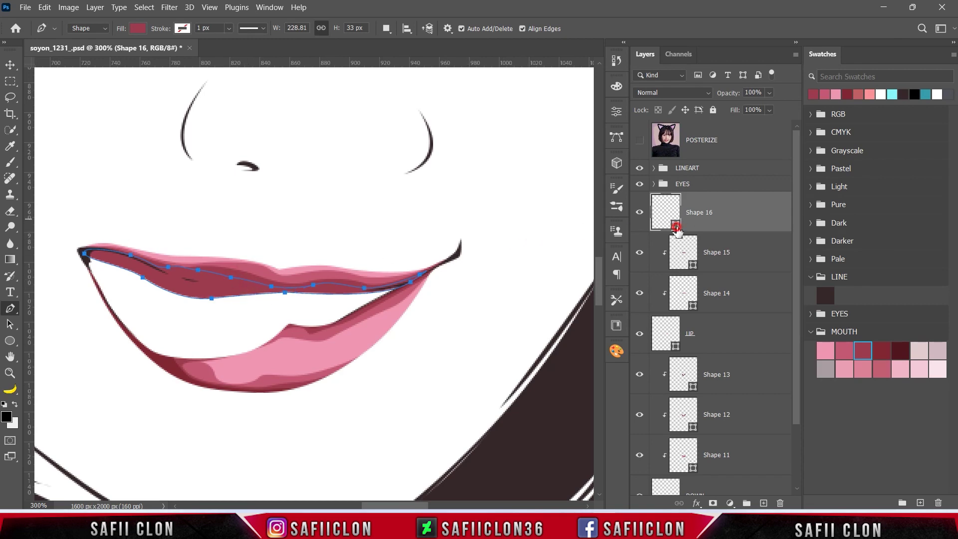
Fill the shadow with the dark red MOUTH swatch and clip it to the upper lip.
double_click(676, 227)
click(884, 348)
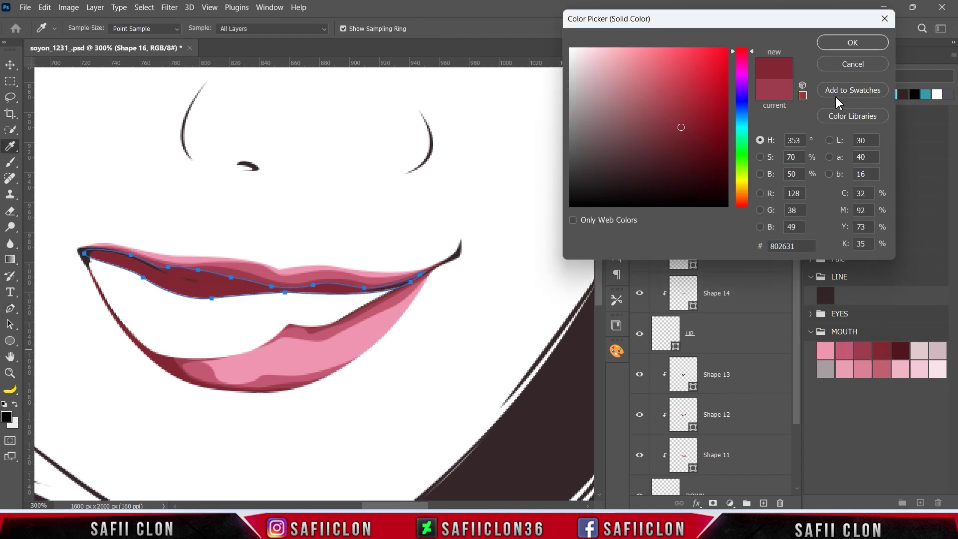
click(851, 43)
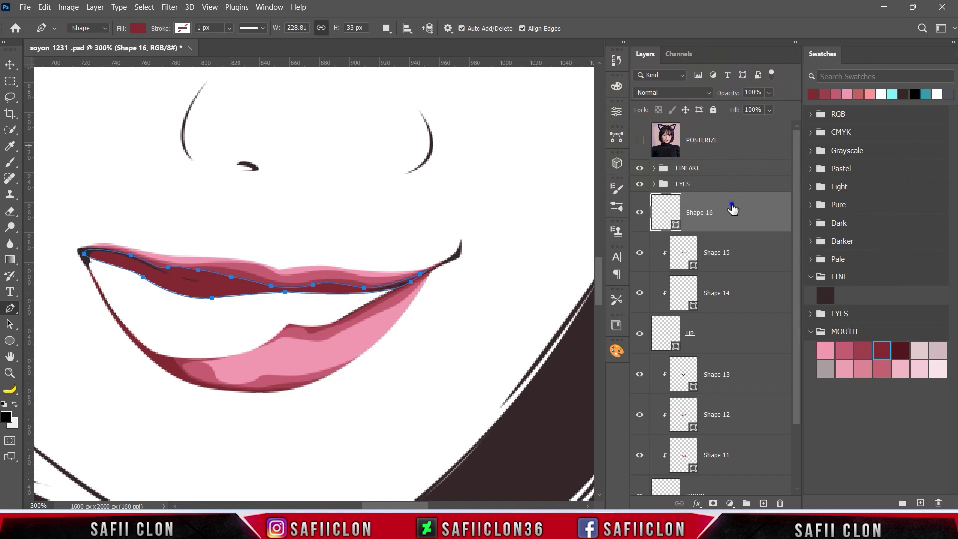
right_click(733, 208)
click(773, 243)
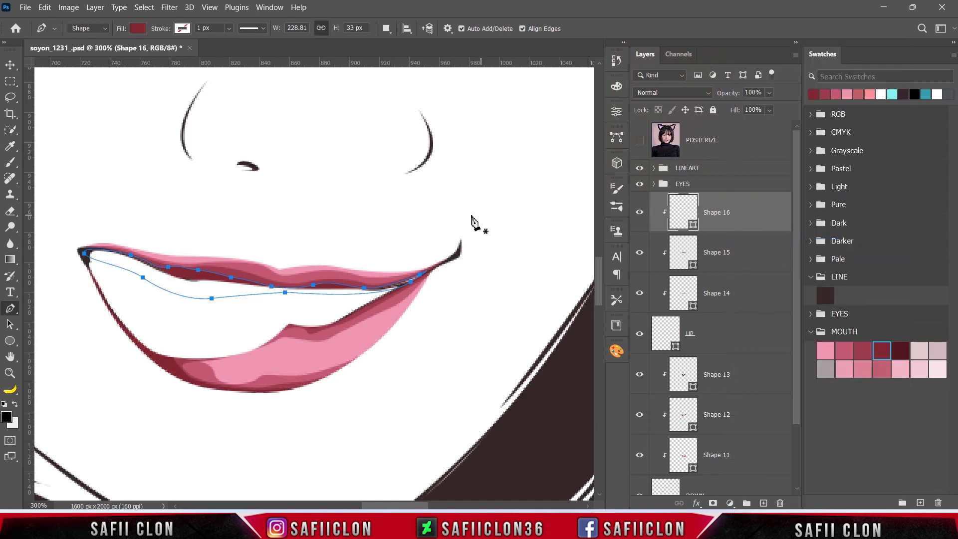
Review the lips zoomed out, set new paths to New Layer, and select the BACKGROUND group.
key(Escape)
key(ctrl+minus)
key(ctrl+minus)
key(ctrl+minus)
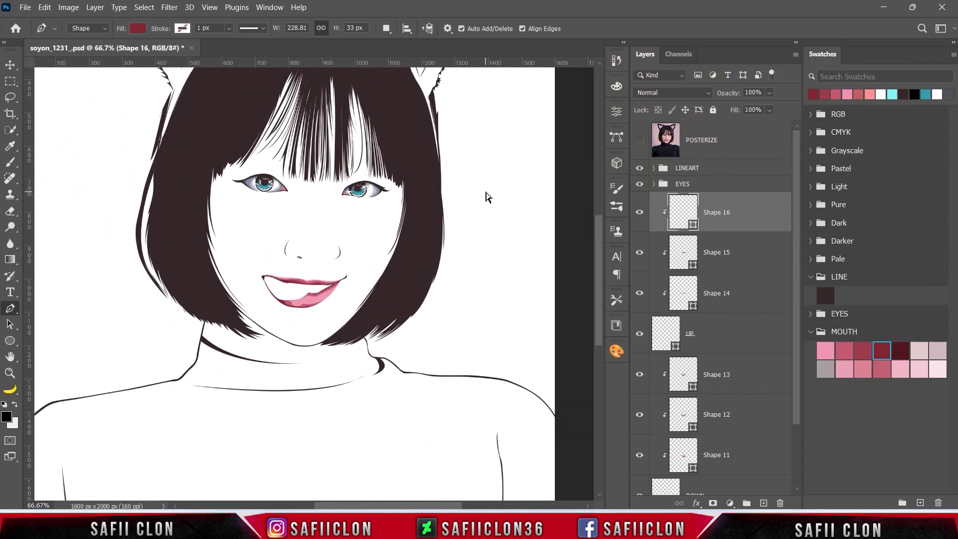
key(ctrl+minus)
key(ctrl+plus)
key(ctrl+plus)
key(ctrl+plus)
key(ctrl+plus)
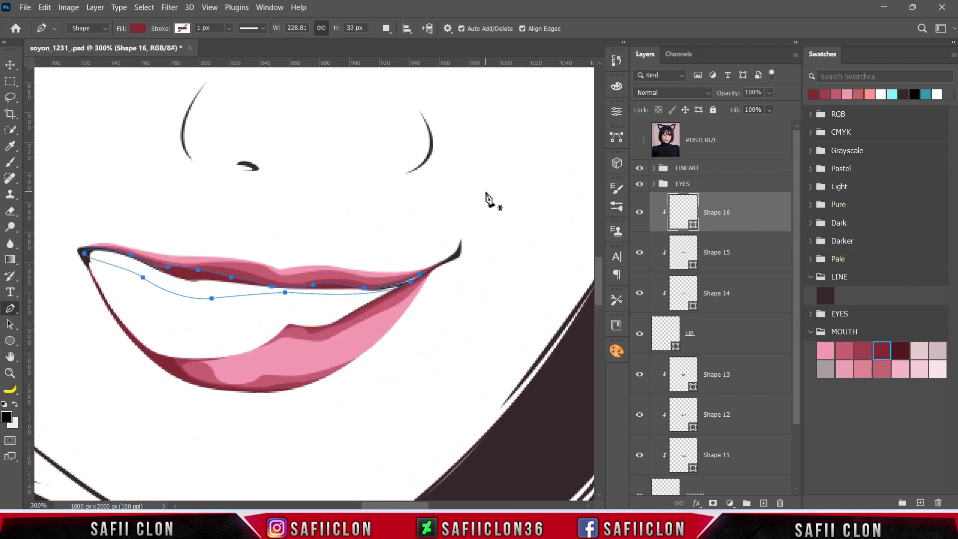
key(ctrl+minus)
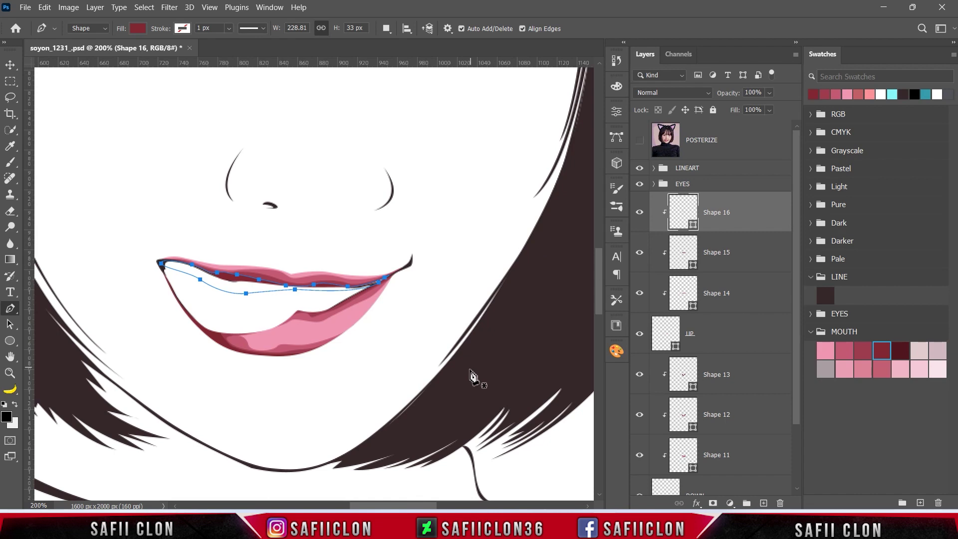
scroll(426, 501, left, 2)
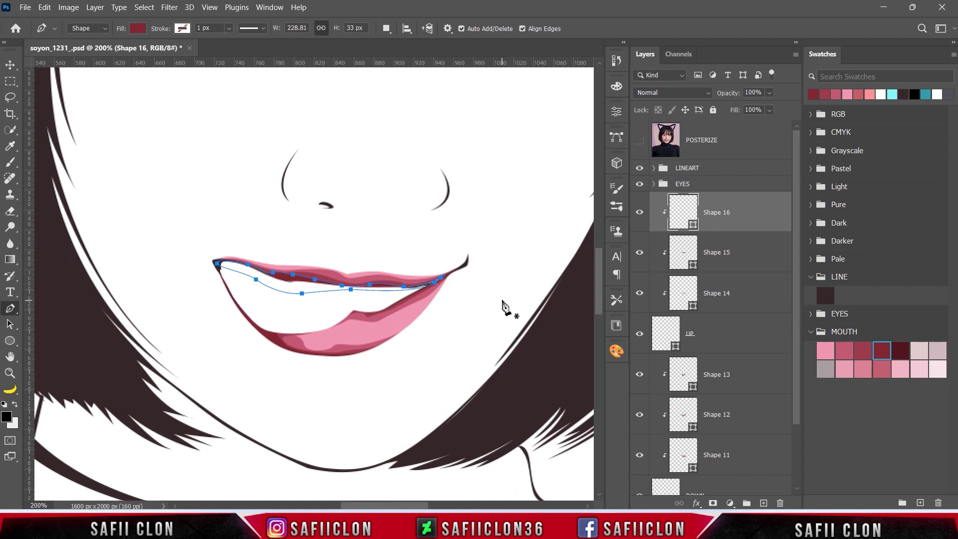
click(640, 144)
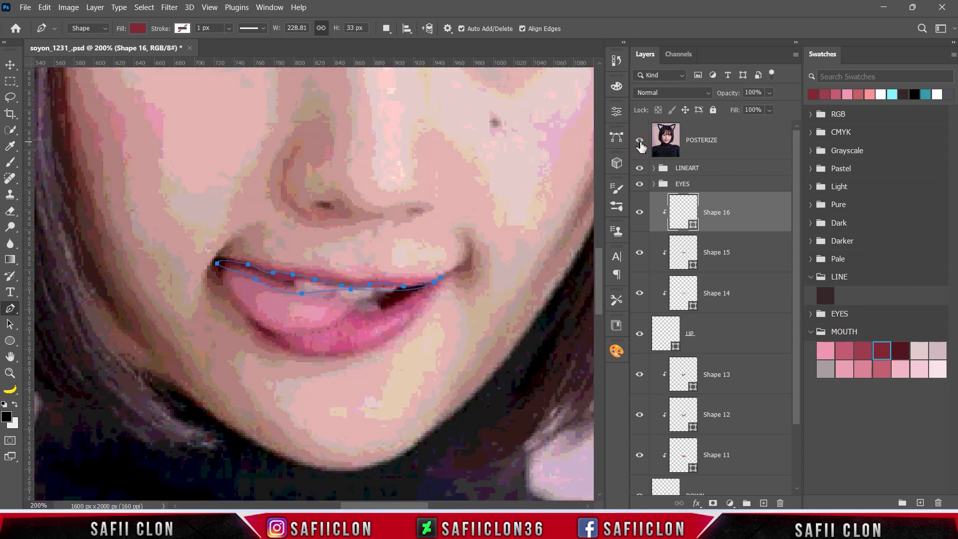
click(639, 143)
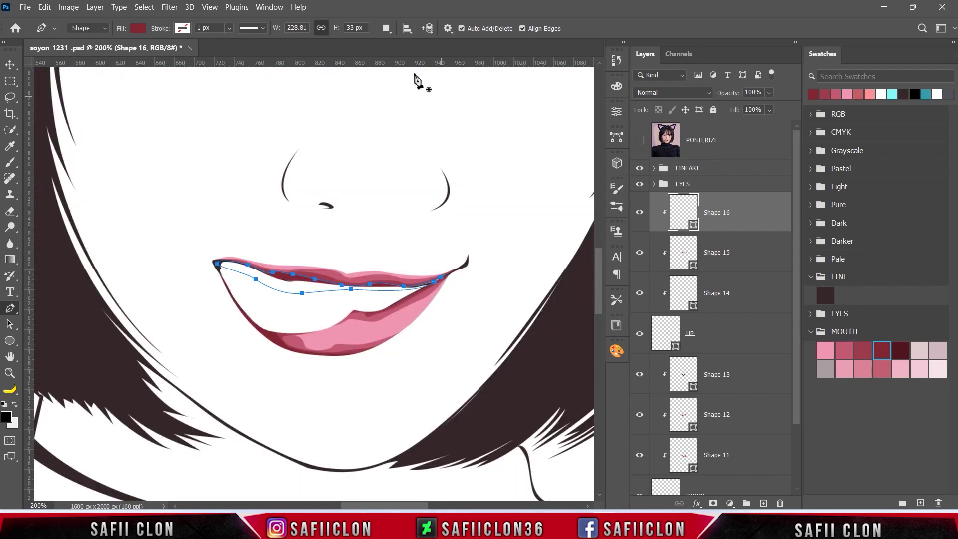
click(386, 28)
click(413, 43)
scroll(794, 196, down, 1)
scroll(794, 200, down, 1)
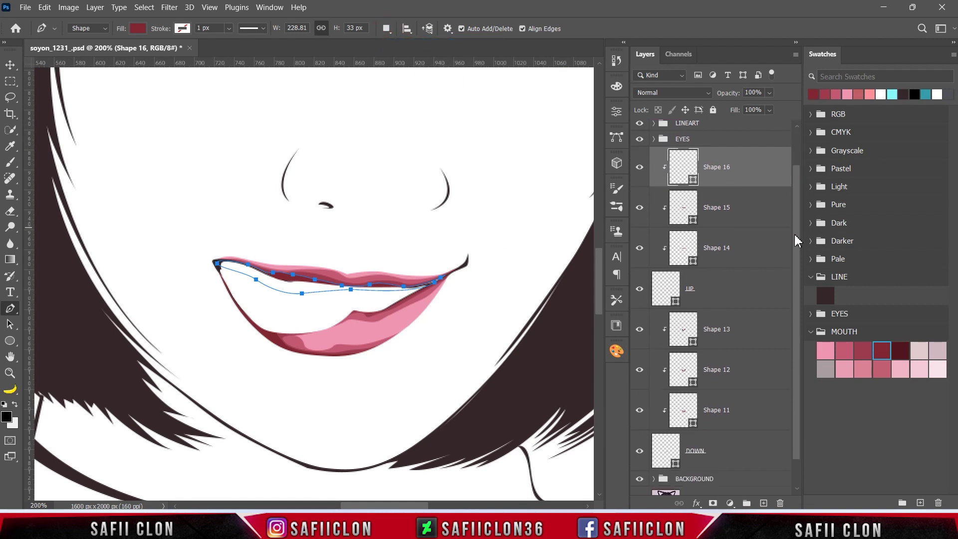
scroll(794, 199, down, 1)
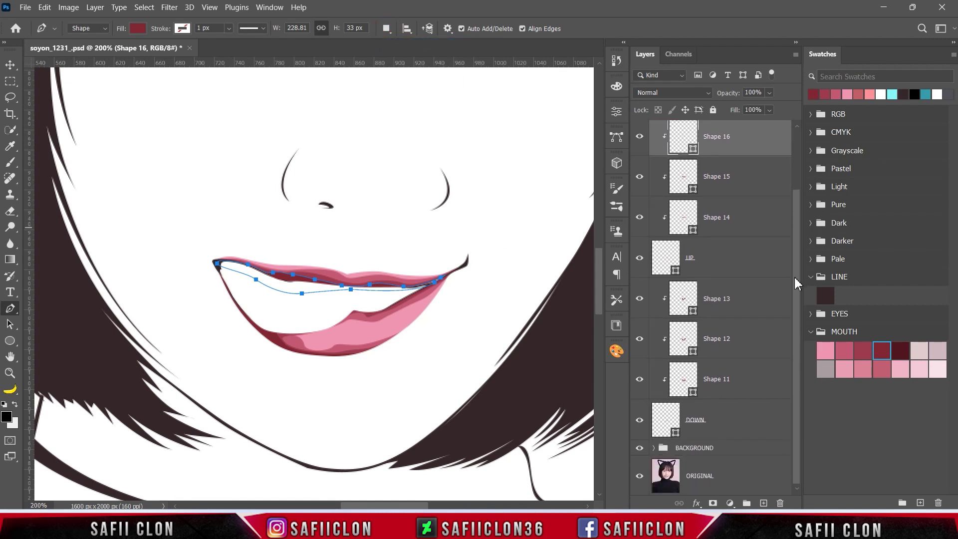
click(728, 451)
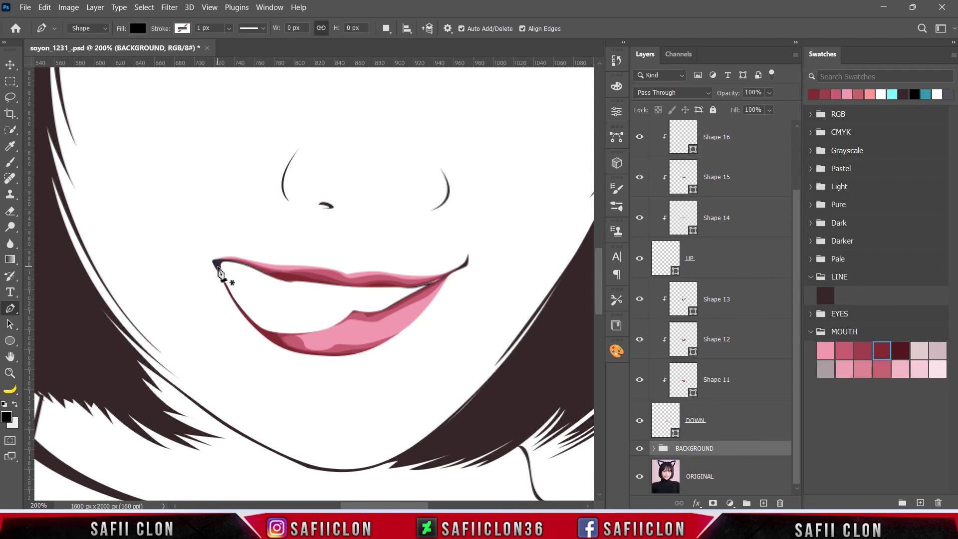
Trace and close a shape filling the open mouth between the lower and upper lips.
click(218, 266)
click(251, 324)
drag(251, 324, 270, 340)
drag(332, 328, 351, 317)
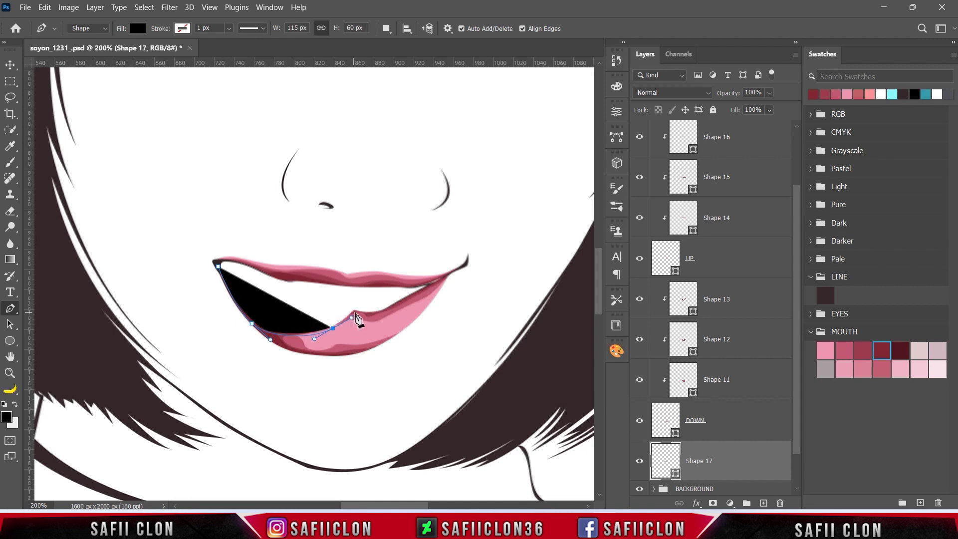
click(354, 313)
drag(427, 286, 443, 277)
click(444, 277)
click(413, 278)
click(330, 278)
click(271, 269)
click(218, 267)
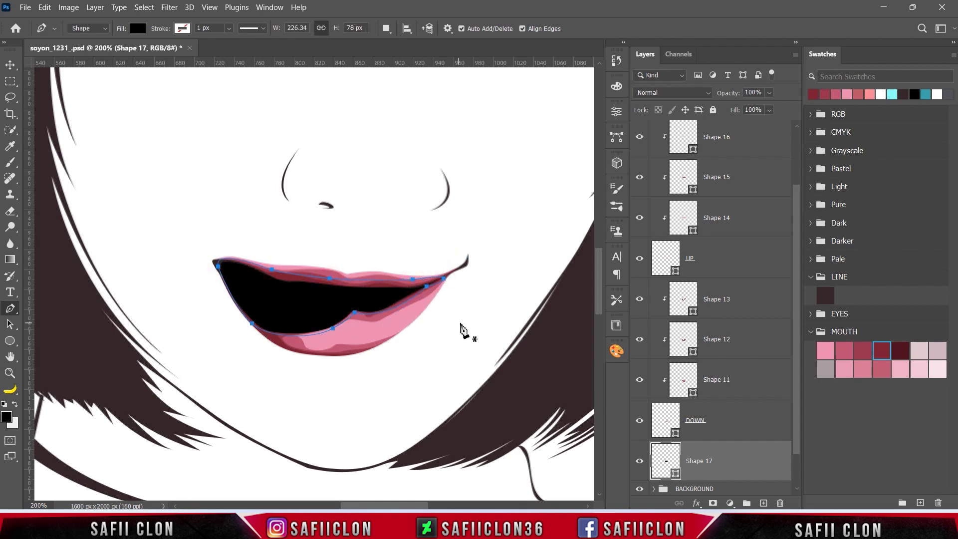
Rename the new shape layer TONGUE and fill it with the light pink mouth swatch.
drag(797, 296, 797, 348)
double_click(702, 420)
text(TONGUE)
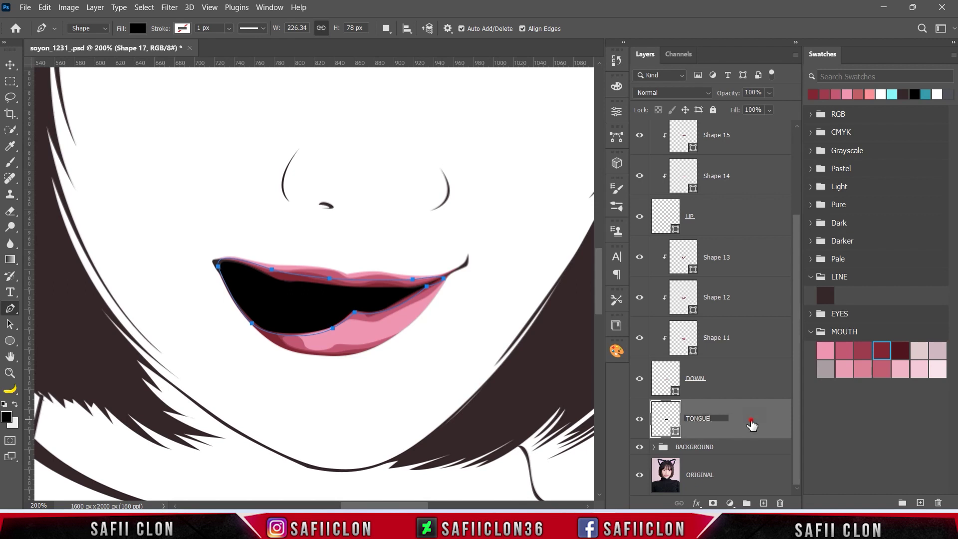
key(Return)
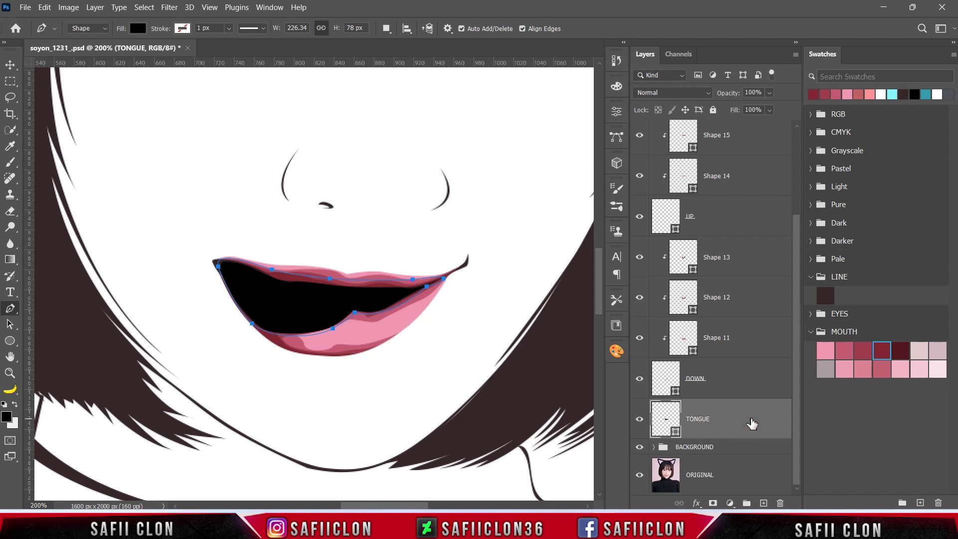
double_click(676, 432)
click(845, 370)
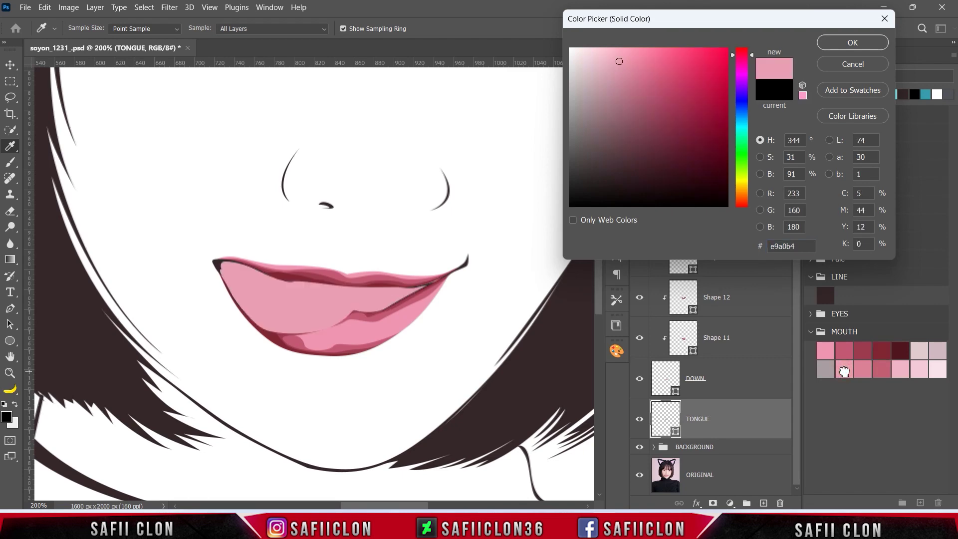
click(864, 46)
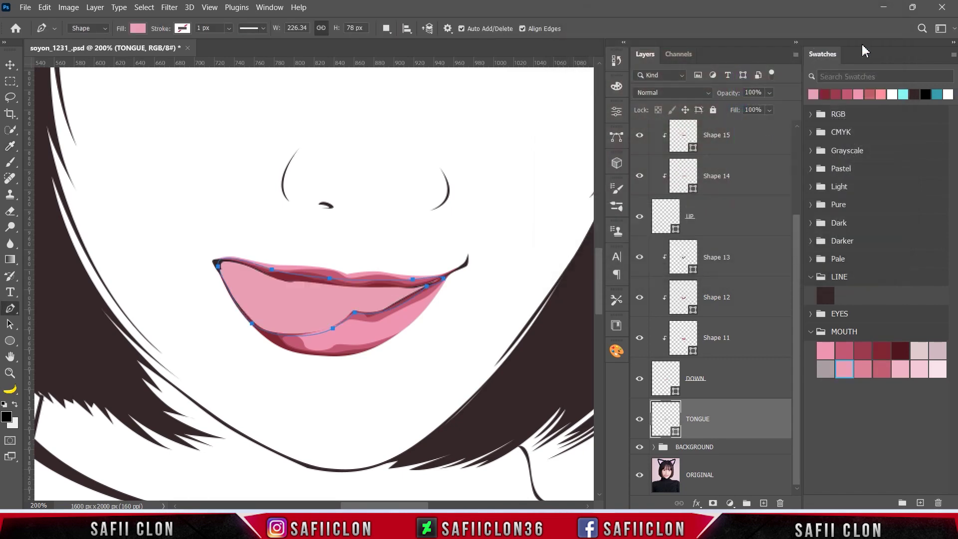
Check the path combination setting and show the POSTERIZE photo reference again.
click(386, 28)
click(452, 93)
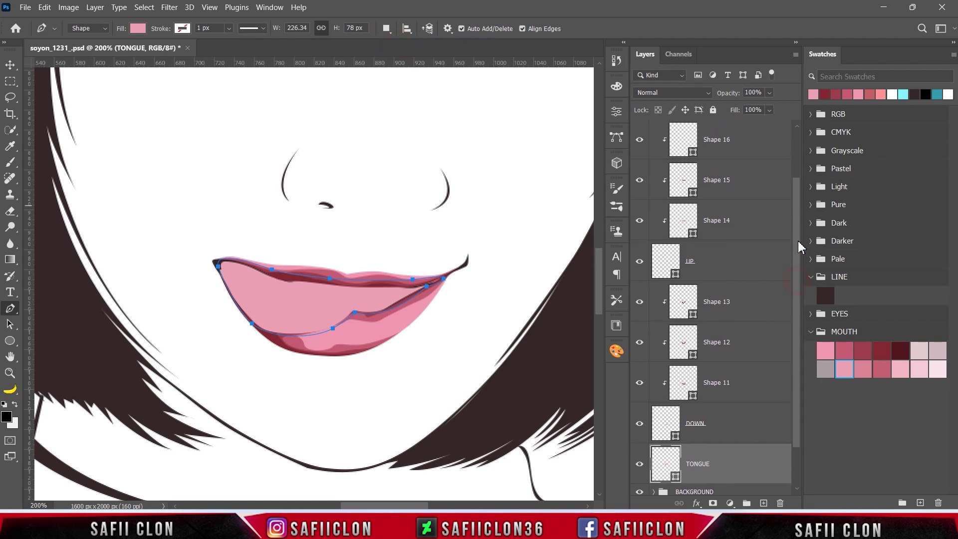
drag(798, 287, 798, 197)
click(639, 140)
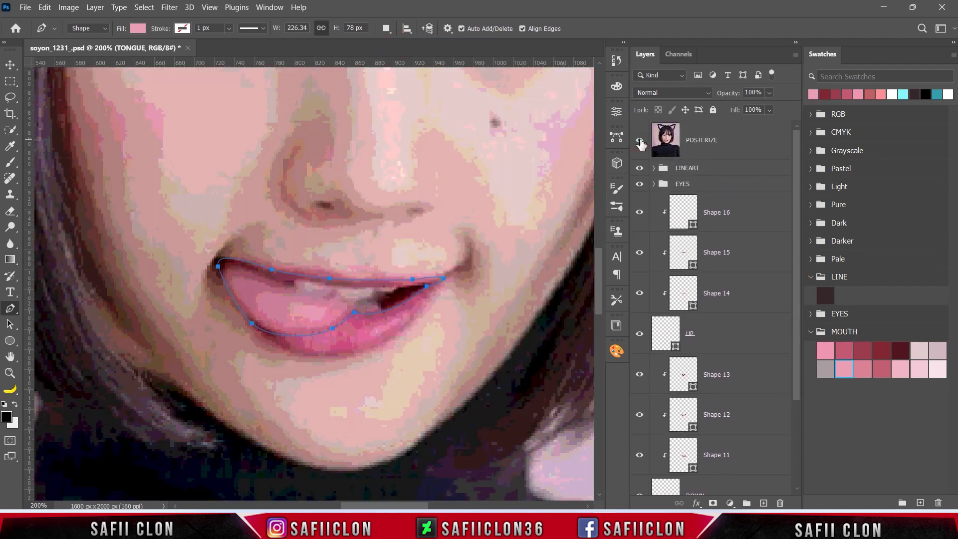
Trace the Shape 17 tongue highlight outline with the Pen tool along the tongue and lips.
click(320, 297)
mouse_move(275, 292)
mouse_down()
mouse_move(261, 286)
mouse_move(249, 308)
mouse_up()
click(280, 326)
drag(323, 325, 334, 324)
drag(347, 307, 354, 304)
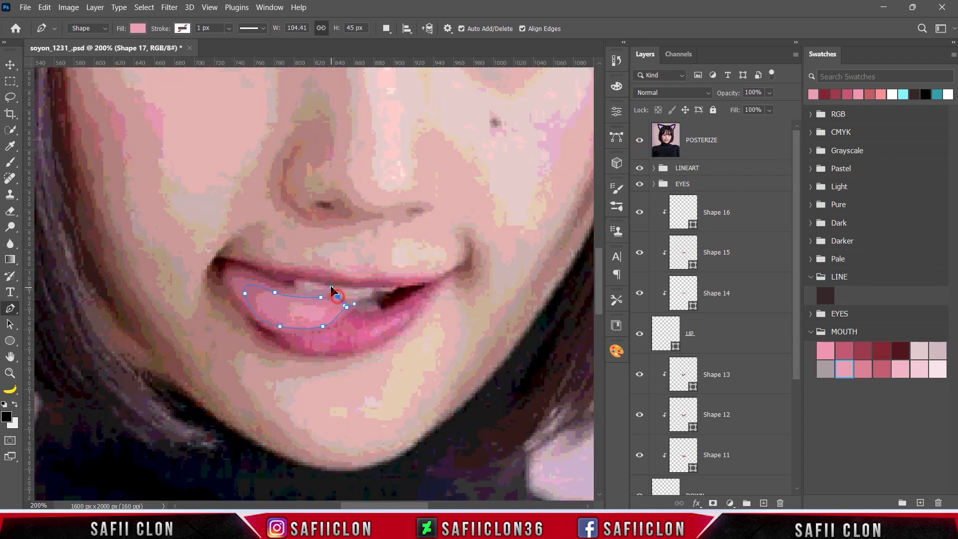
click(338, 297)
click(312, 285)
drag(391, 265, 427, 282)
click(453, 266)
click(405, 345)
click(322, 359)
click(204, 312)
click(230, 215)
drag(308, 225, 319, 235)
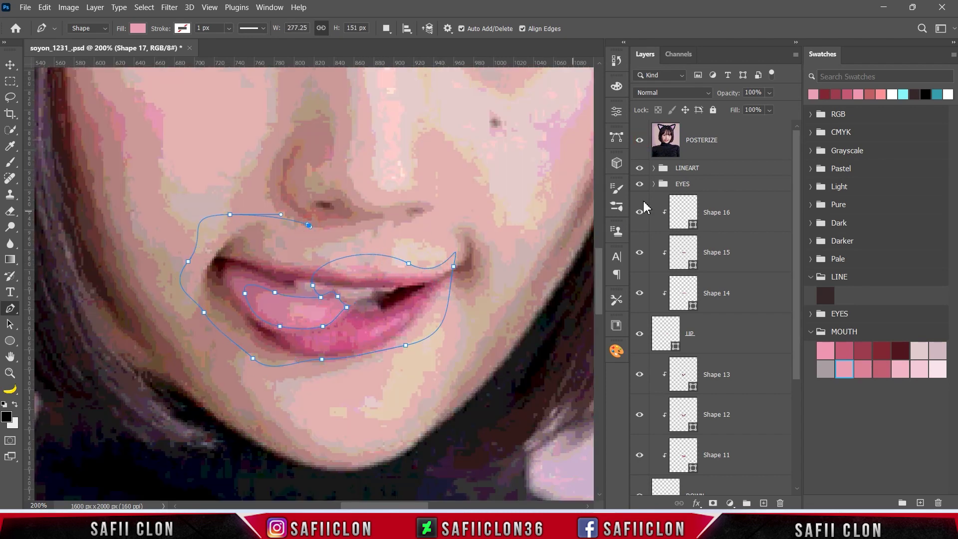
Hide the photo reference and add the last tongue shape points along the tongue outline.
click(639, 142)
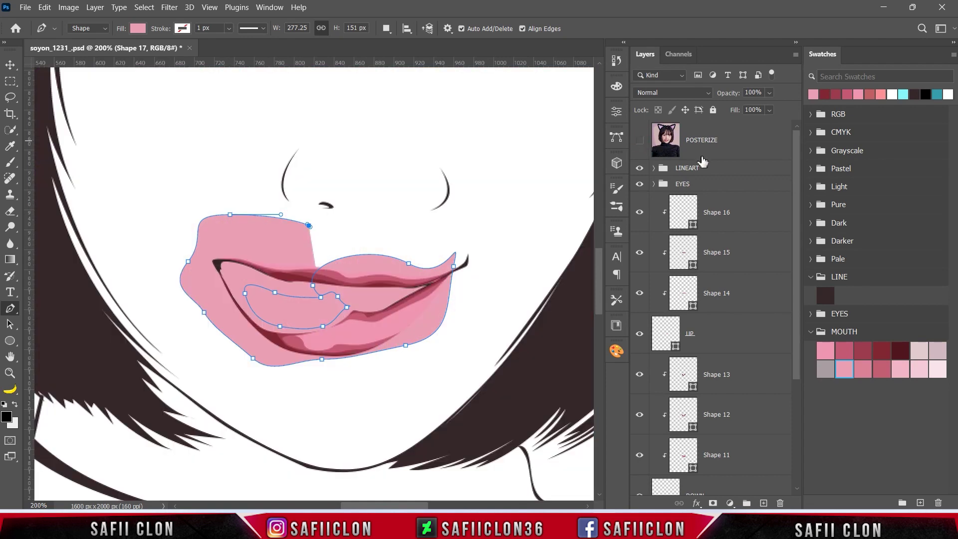
drag(796, 187, 798, 309)
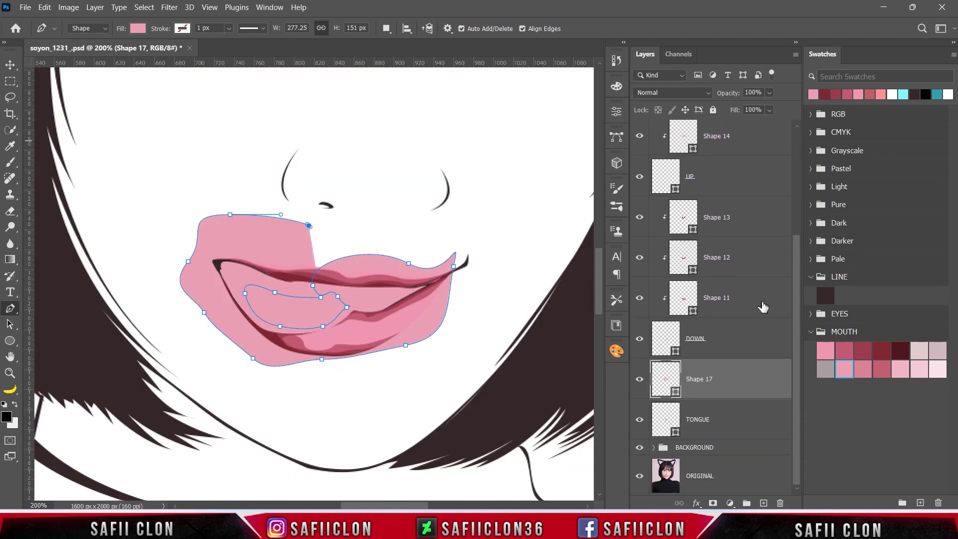
click(302, 270)
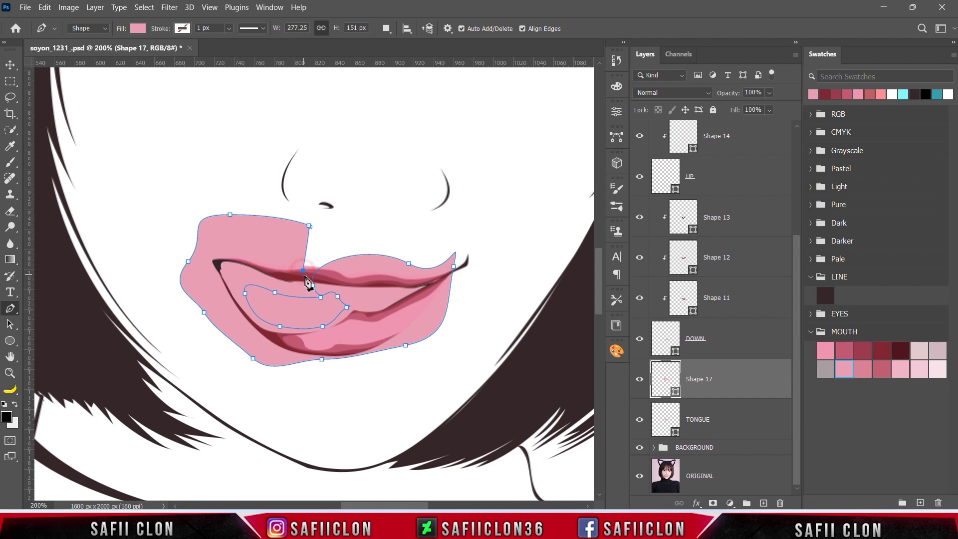
click(312, 285)
Fill Shape 17 with a darker pink mouth swatch and clip it to the TONGUE layer.
double_click(675, 392)
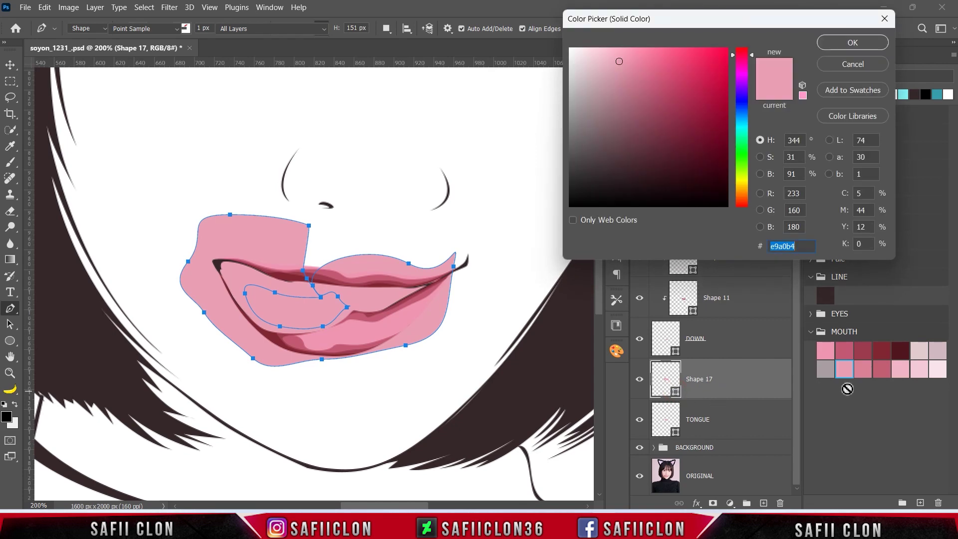
click(862, 367)
click(852, 42)
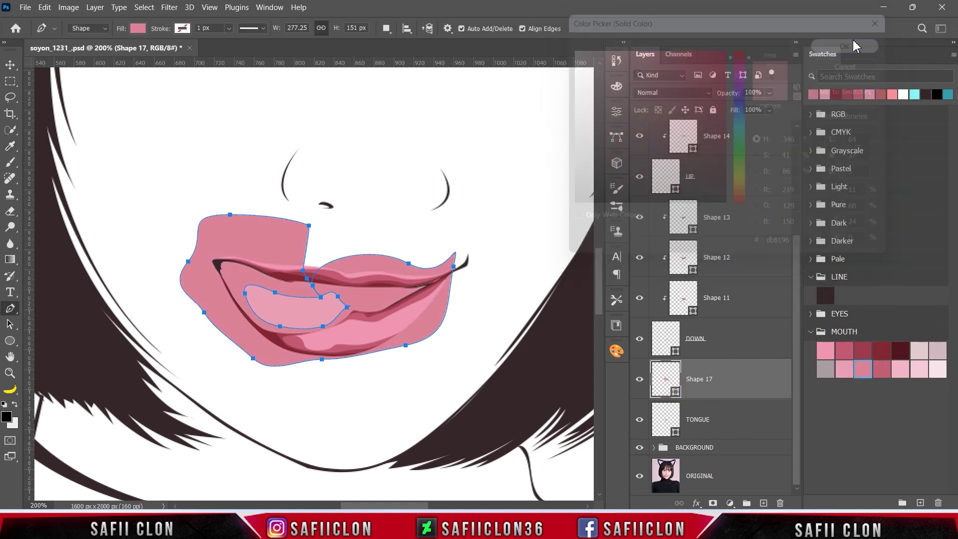
right_click(724, 379)
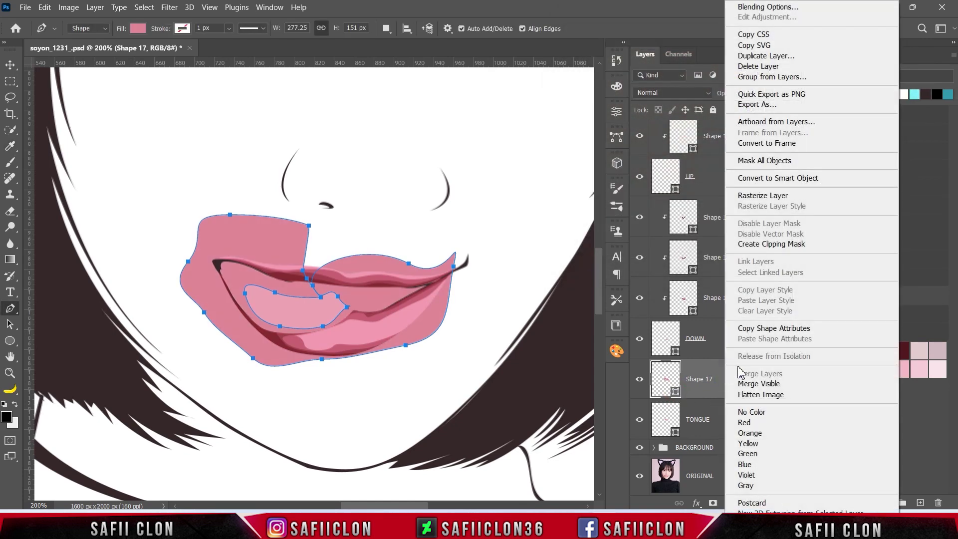
click(771, 244)
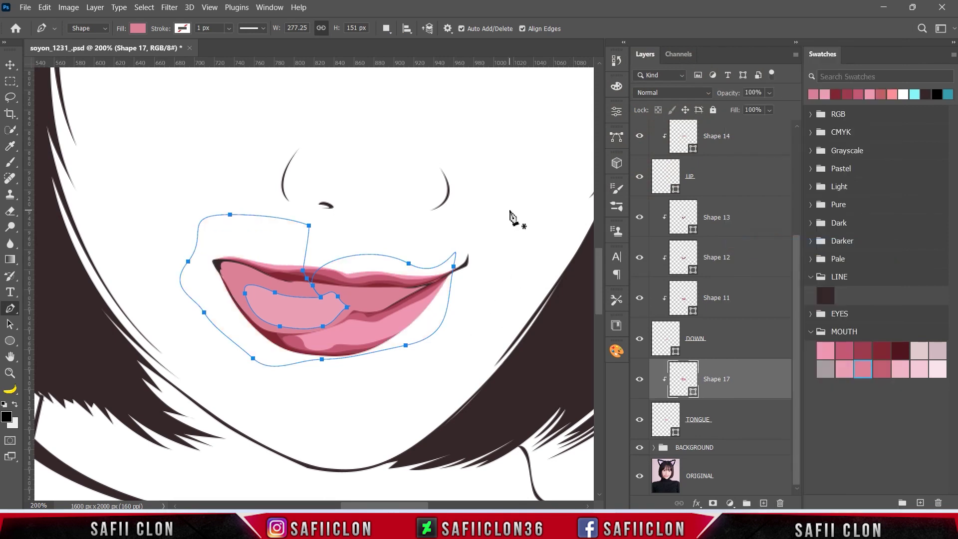
click(385, 28)
Start a separate new Shape 18 over the posterized photo, tracing along the lower lip.
click(399, 45)
mouse_move(796, 307)
mouse_down()
mouse_move(797, 203)
mouse_move(776, 196)
mouse_up()
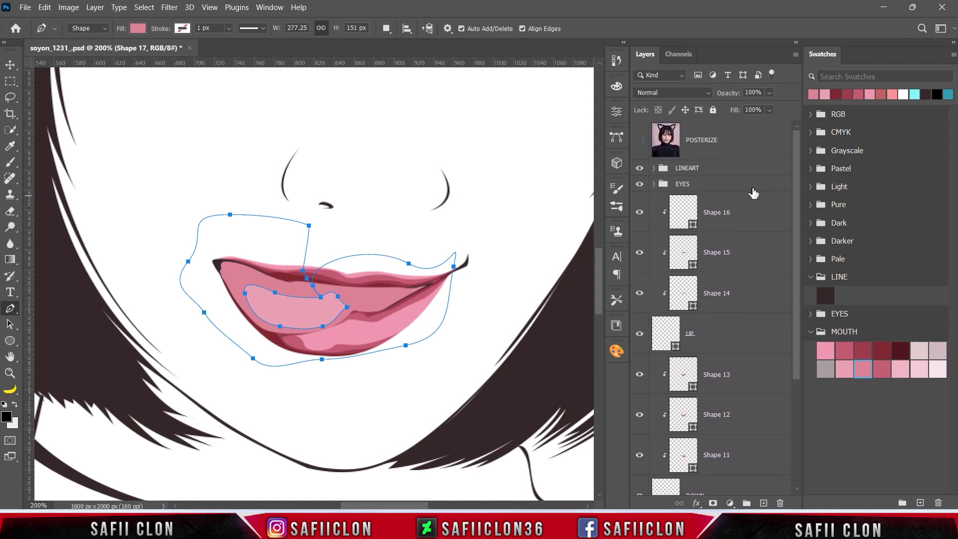
click(639, 142)
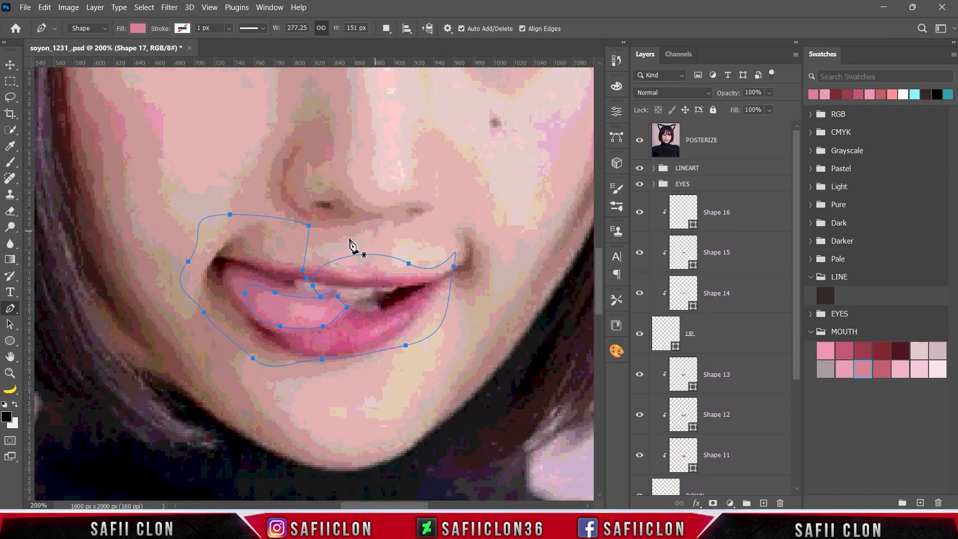
click(305, 286)
click(273, 286)
click(234, 286)
click(232, 271)
click(258, 318)
click(276, 330)
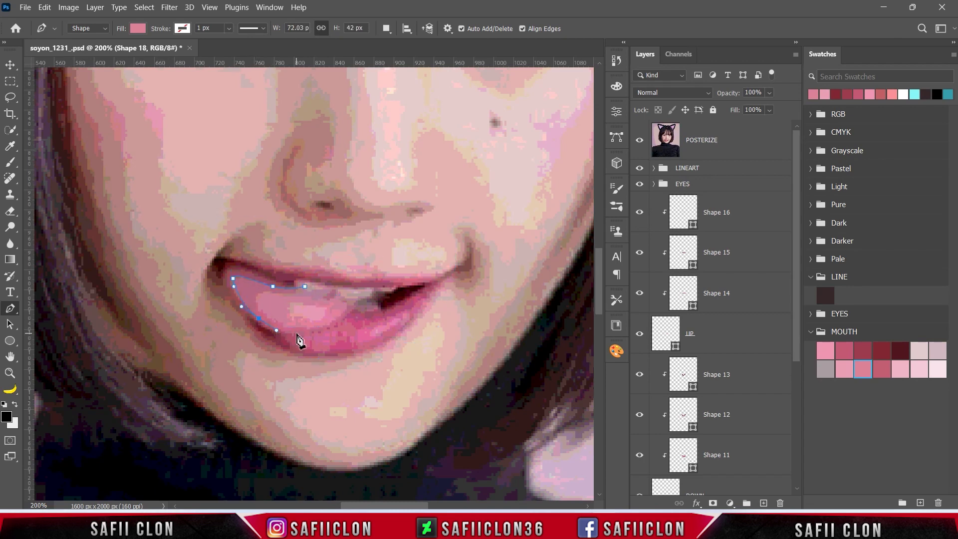
click(316, 332)
click(639, 139)
Outline the shading around the mouth's left side and close Shape 18 with a curved corner.
scroll(791, 190, down, 5)
scroll(798, 294, down, 1)
click(334, 327)
click(307, 351)
click(183, 260)
click(219, 231)
click(294, 252)
click(313, 275)
drag(305, 286, 294, 285)
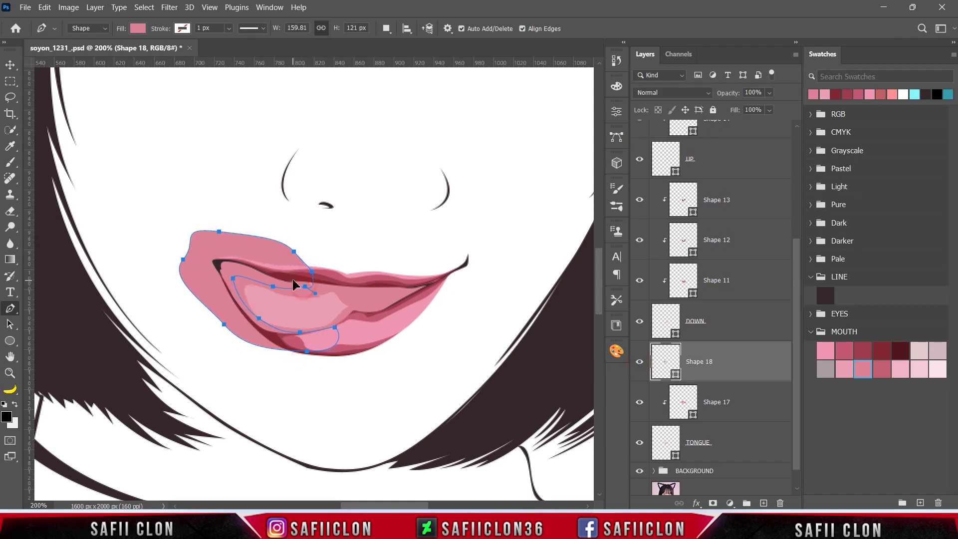
Fill Shape 18 with a darker pink mouth swatch and clip it to the tongue.
double_click(674, 375)
click(884, 368)
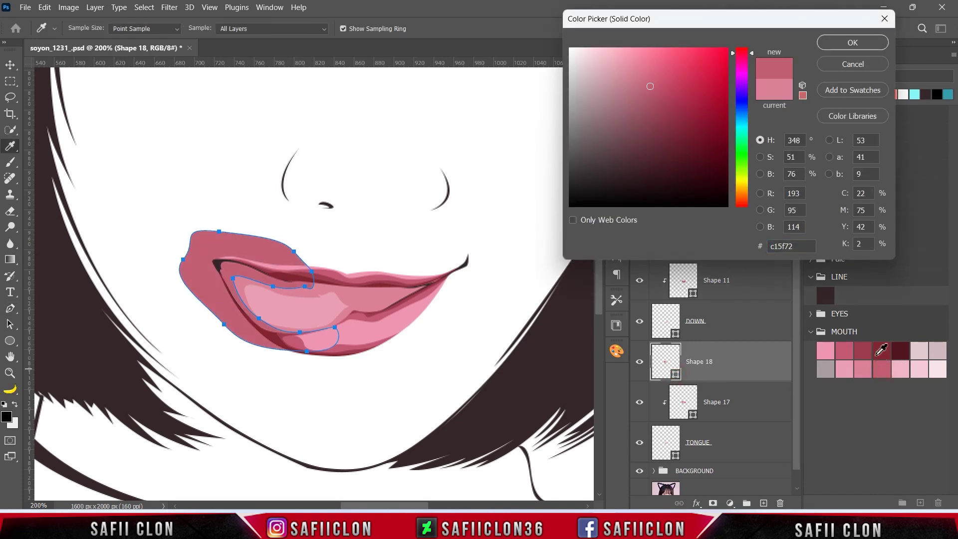
click(845, 42)
right_click(724, 366)
click(763, 247)
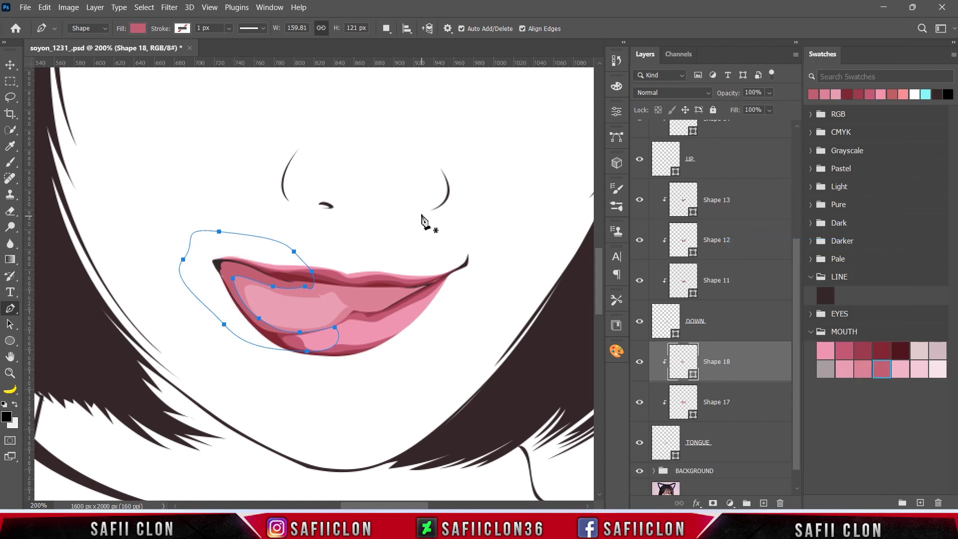
Set Combine Shapes and trace a second shading piece on the tongue's right side.
click(386, 29)
click(404, 54)
drag(795, 369, 802, 269)
scroll(657, 166, up, 1)
click(639, 138)
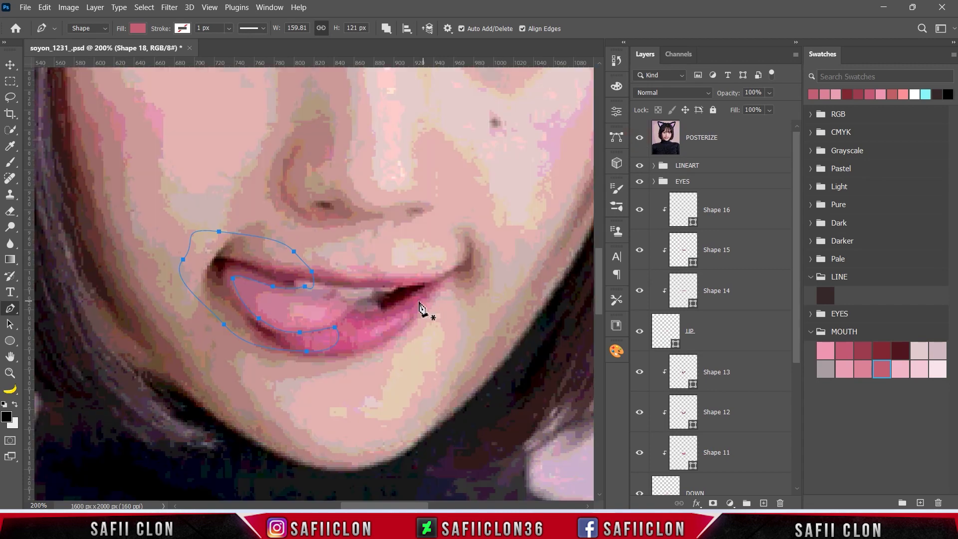
drag(346, 313, 352, 313)
click(349, 297)
drag(326, 296, 332, 266)
click(639, 138)
drag(403, 265, 428, 264)
click(453, 274)
drag(373, 349, 381, 357)
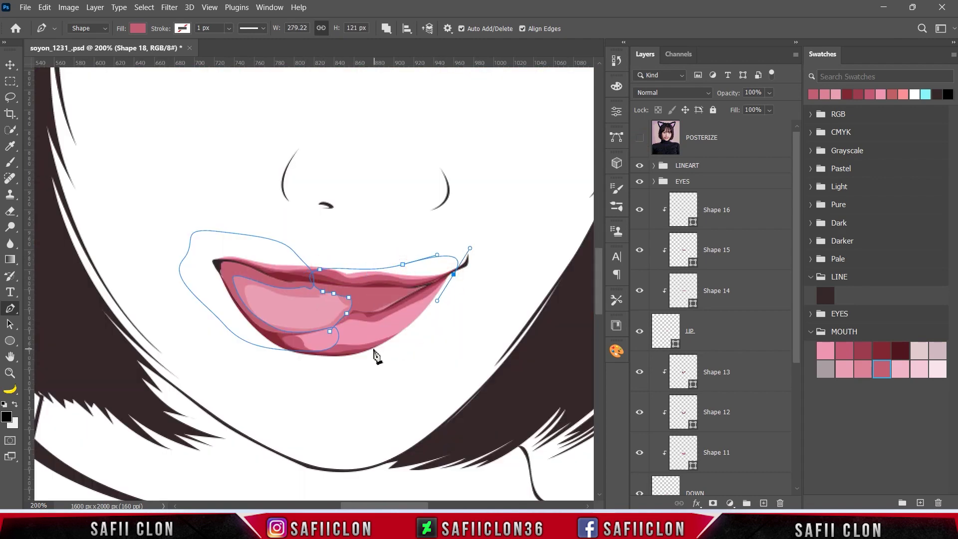
click(330, 331)
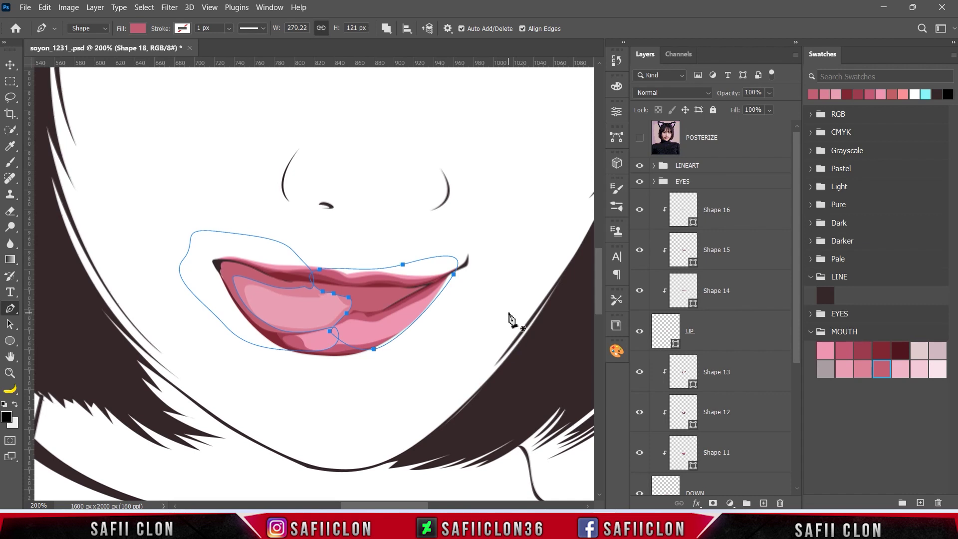
Scroll the Layers panel and begin selecting the lip layers.
mouse_move(796, 288)
mouse_down()
mouse_move(798, 324)
mouse_move(796, 266)
mouse_up()
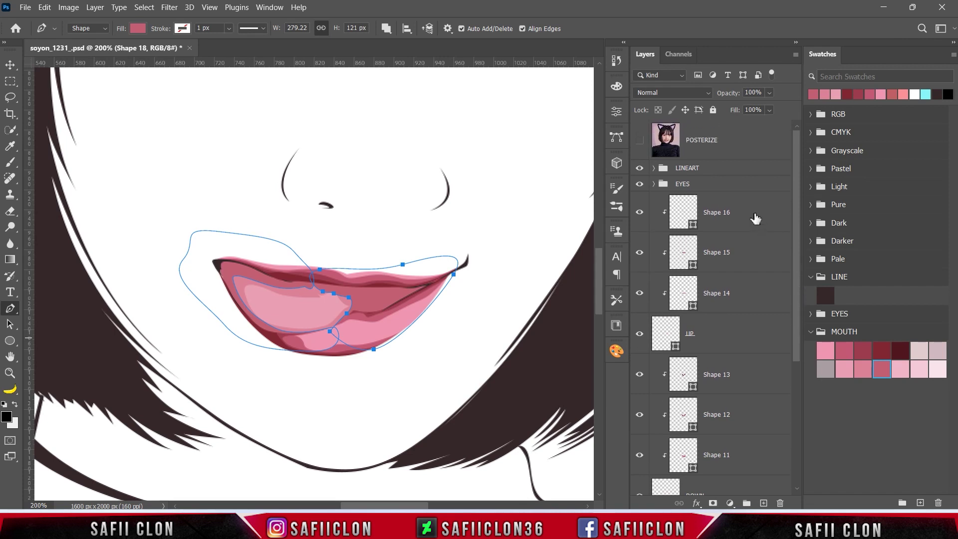
click(754, 218)
drag(796, 220, 797, 338)
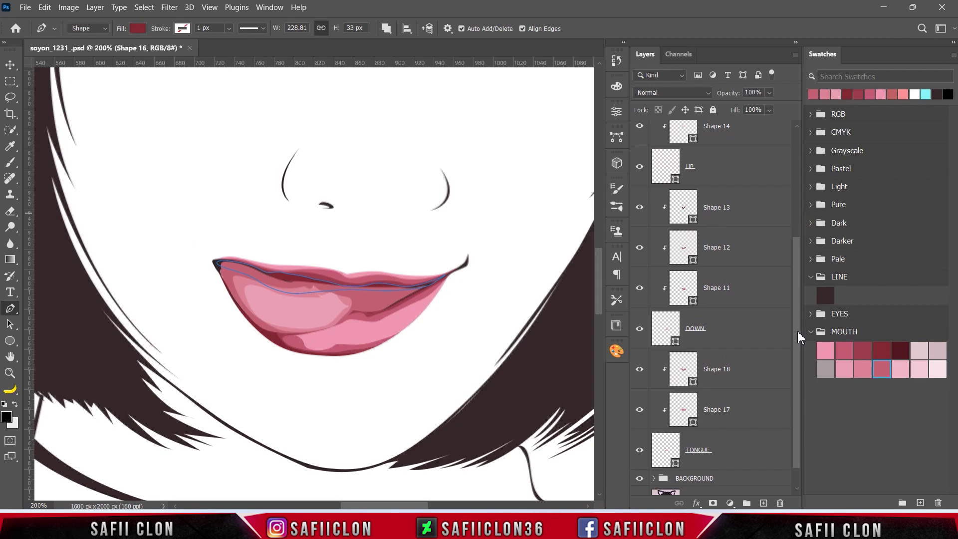
Group the lip layers from UP through DOWN into a group named LIP.
shift+click(741, 310)
right_click(716, 309)
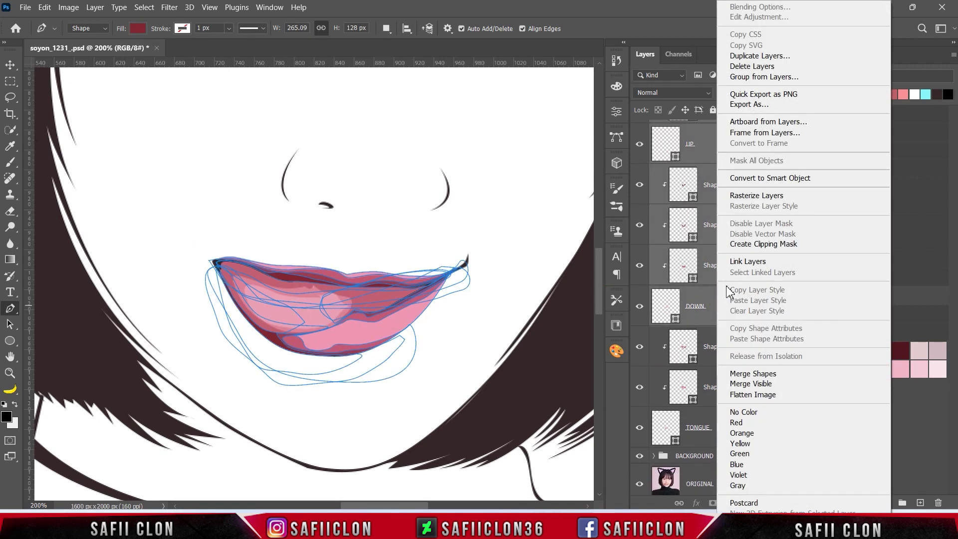
click(763, 77)
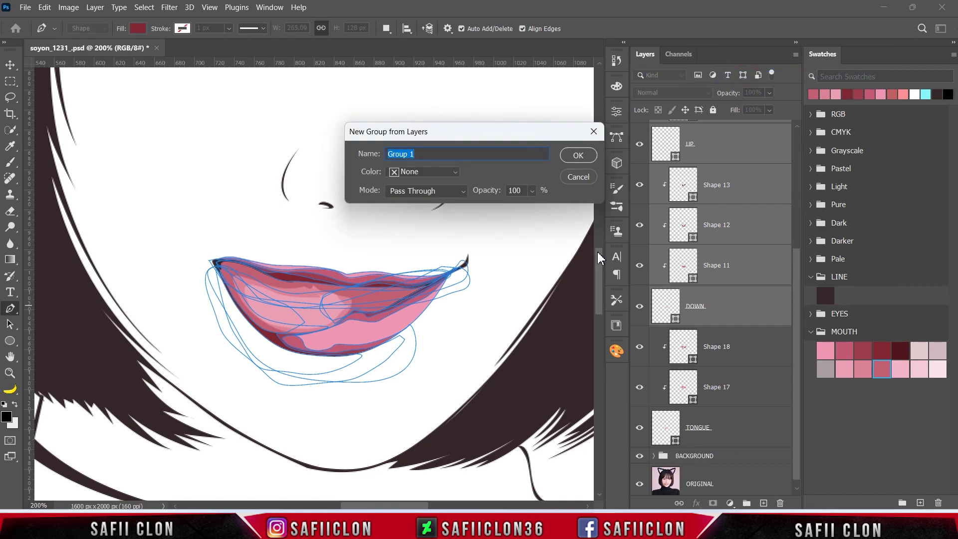
text(LIP)
click(578, 155)
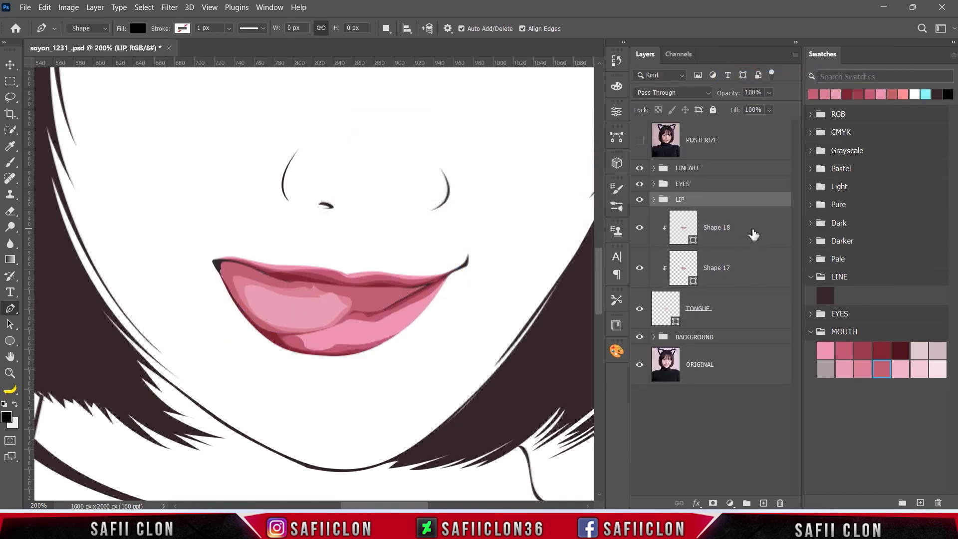
Group Shape 18 through TONGUE into a group named TONGUE and check its visibility.
click(753, 234)
shift+click(738, 309)
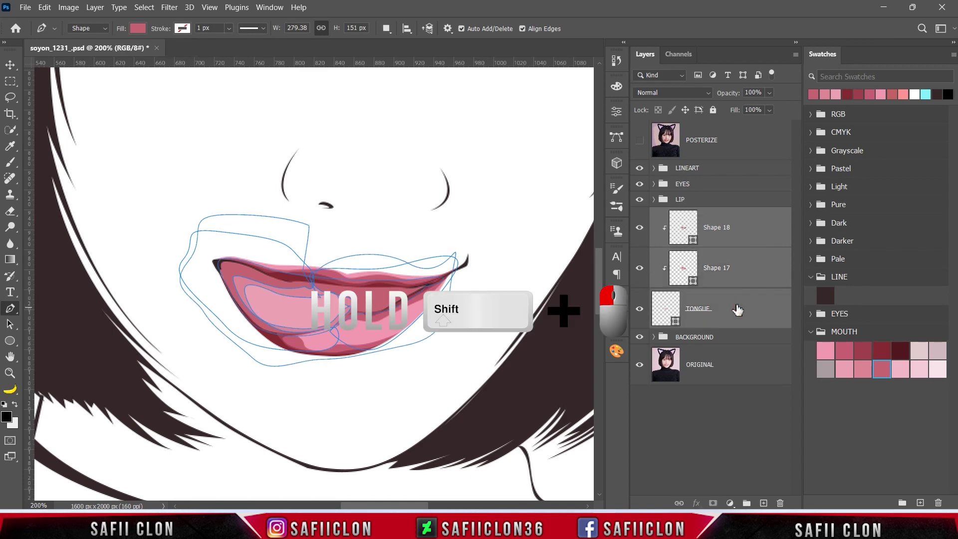
right_click(737, 309)
click(775, 81)
text(TONGUE)
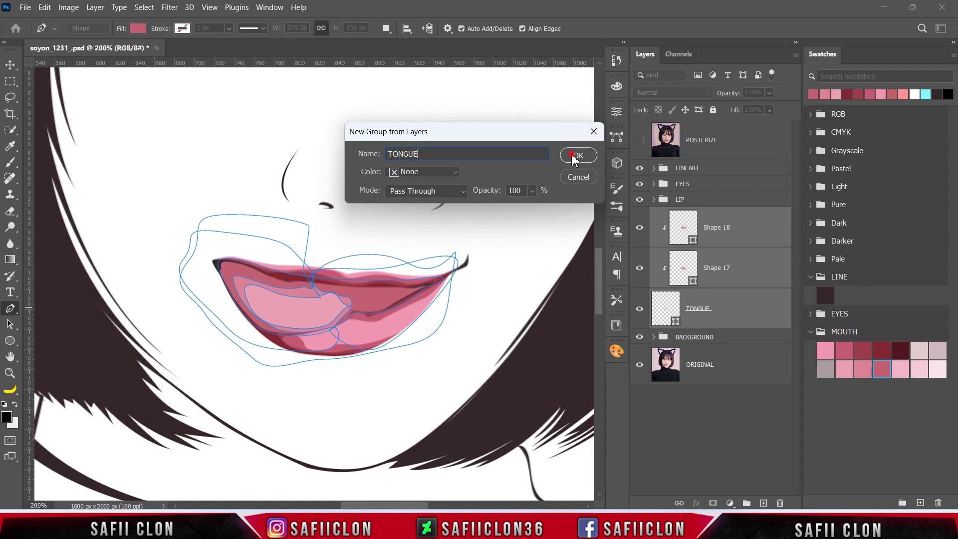
click(572, 156)
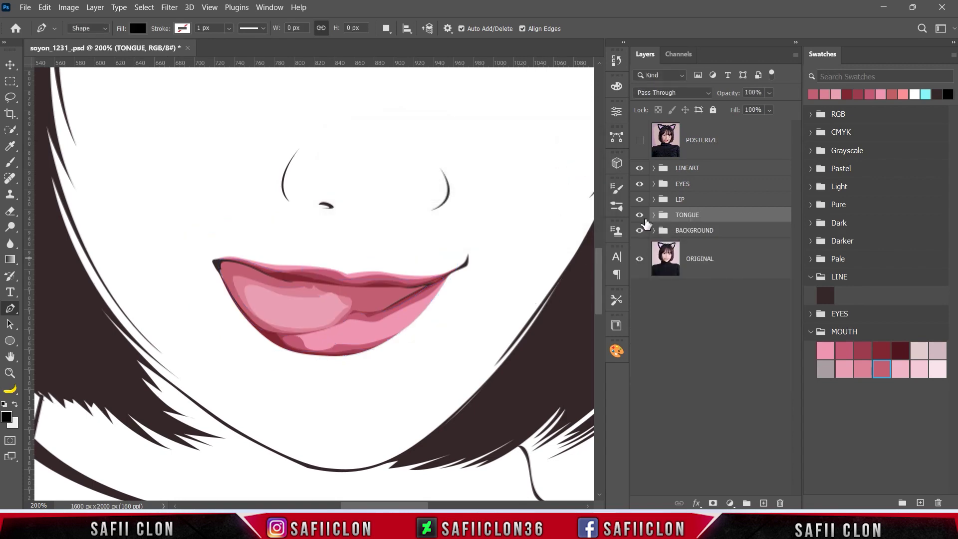
click(640, 216)
Switch path operation to New Layer, show POSTERIZE, and start the teeth gap outline.
click(639, 200)
click(386, 28)
click(399, 44)
click(638, 139)
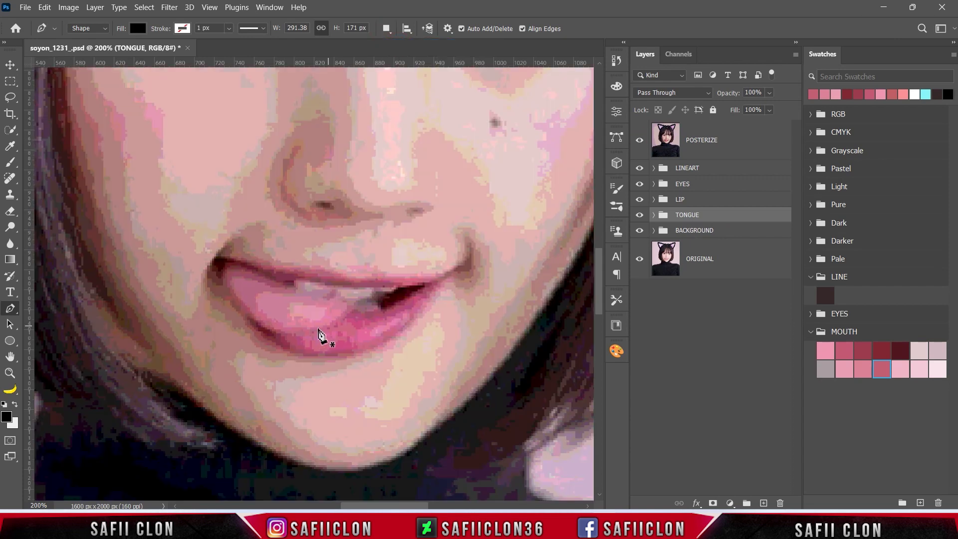
click(295, 281)
click(295, 289)
click(324, 297)
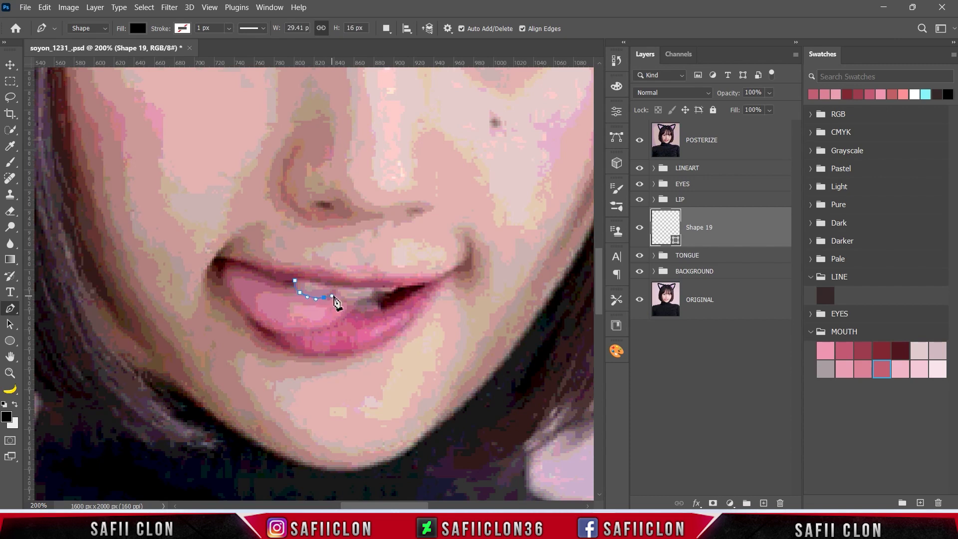
Trace the rest of the teeth gap along the upper lip, closing black Shape 19.
key(ctrl+plus)
drag(357, 311, 422, 311)
click(435, 294)
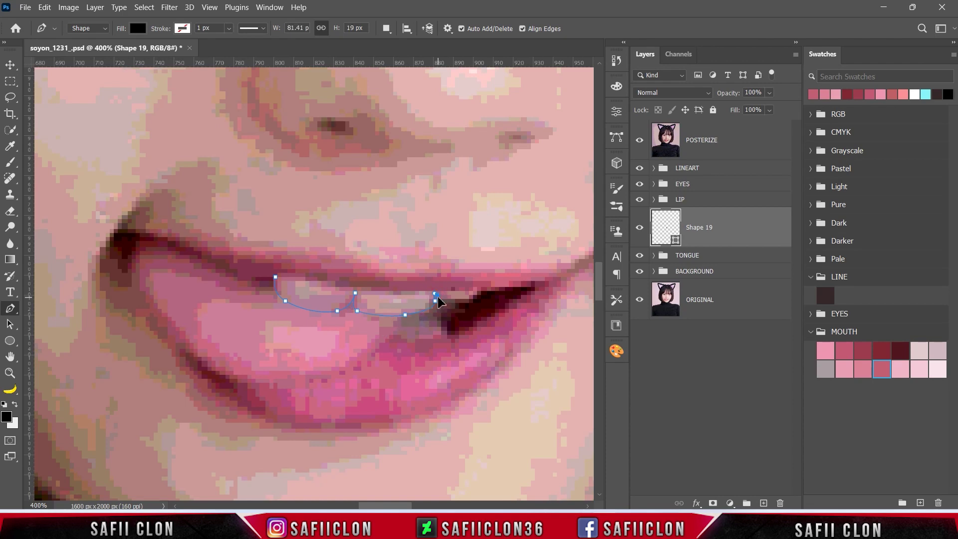
click(452, 302)
click(479, 291)
click(456, 290)
click(439, 290)
click(422, 288)
click(327, 276)
click(275, 277)
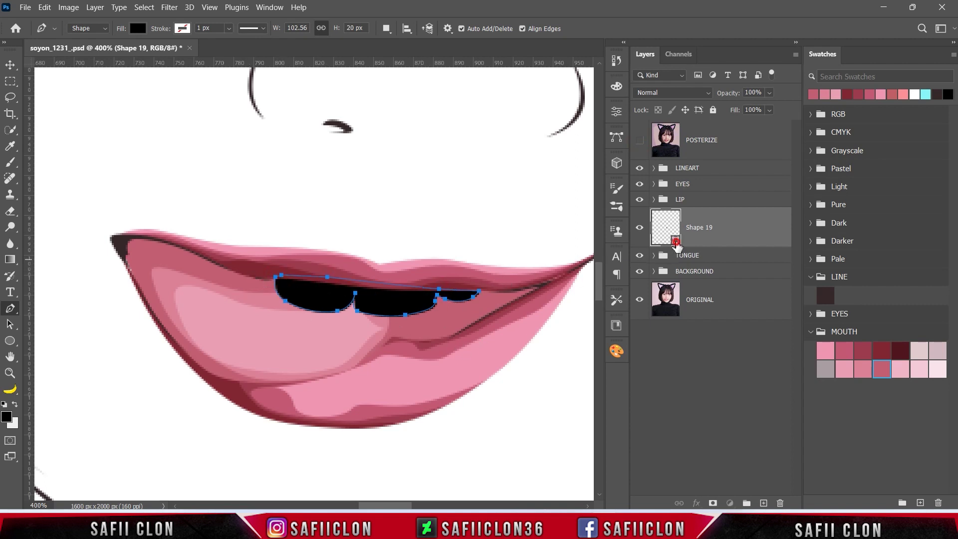
Fill Shape 19 with a light greyish pink swatch for the teeth.
double_click(676, 242)
click(922, 350)
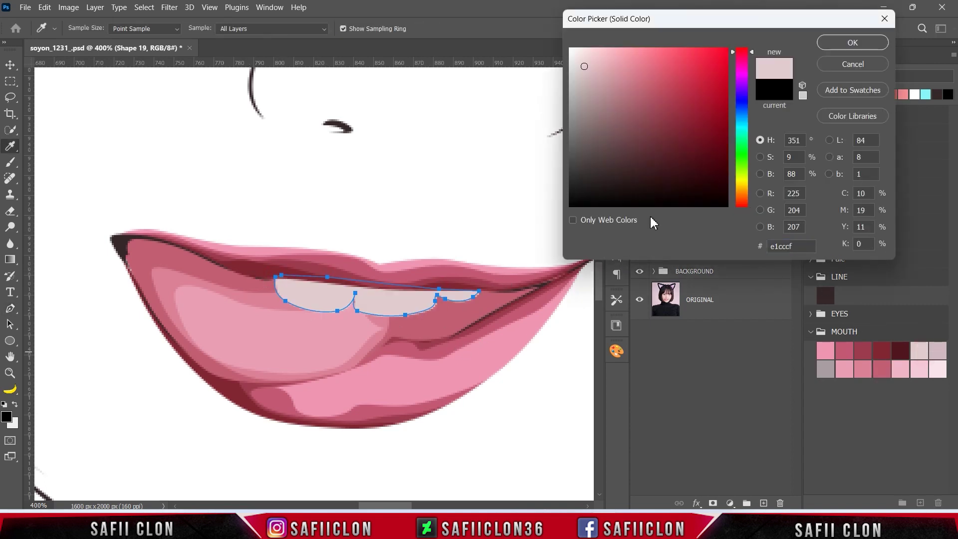
click(845, 46)
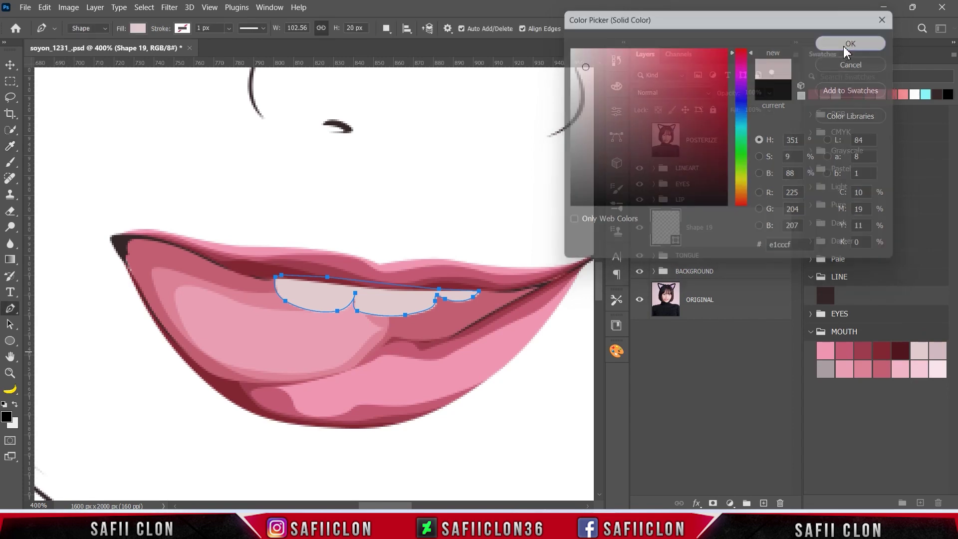
Set path operation to Combine Shapes and compare the teeth against the POSTERIZE reference.
click(386, 28)
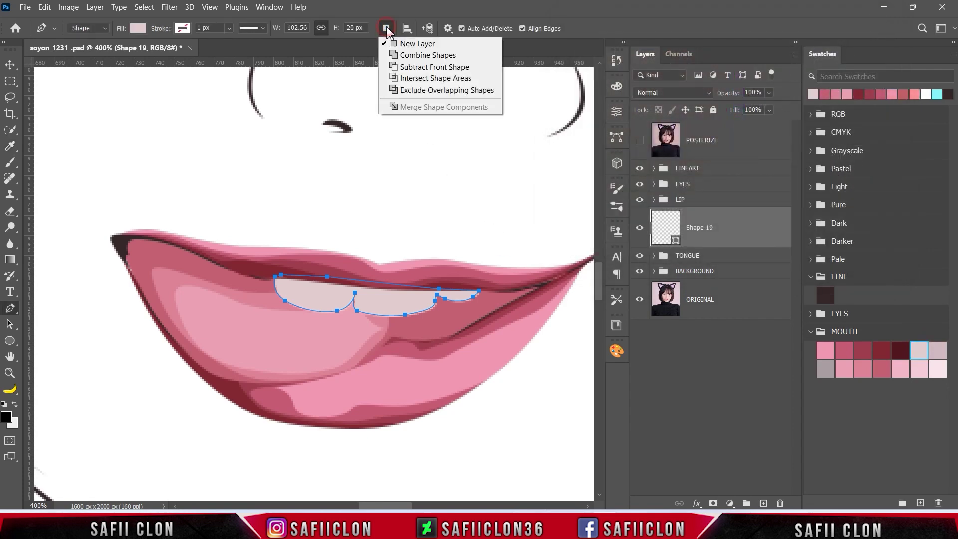
click(406, 56)
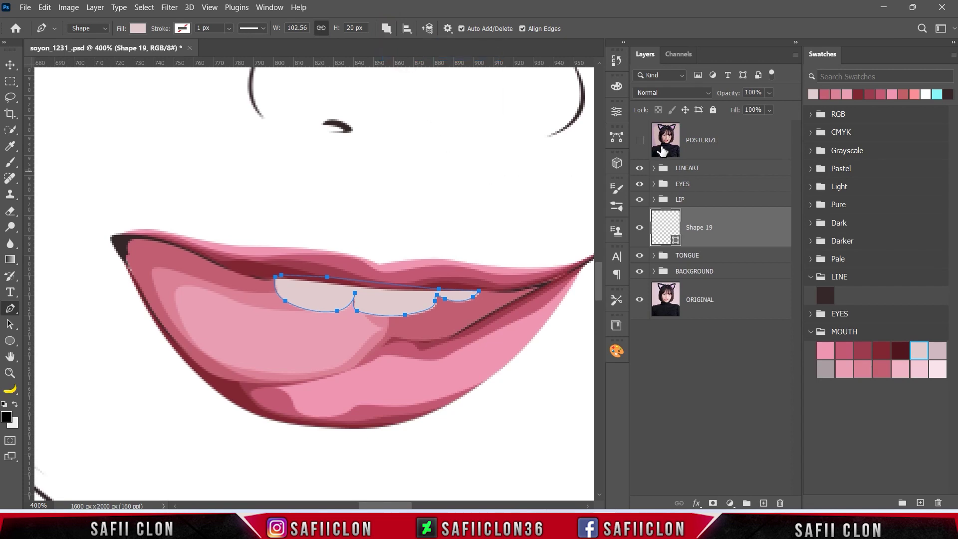
click(639, 144)
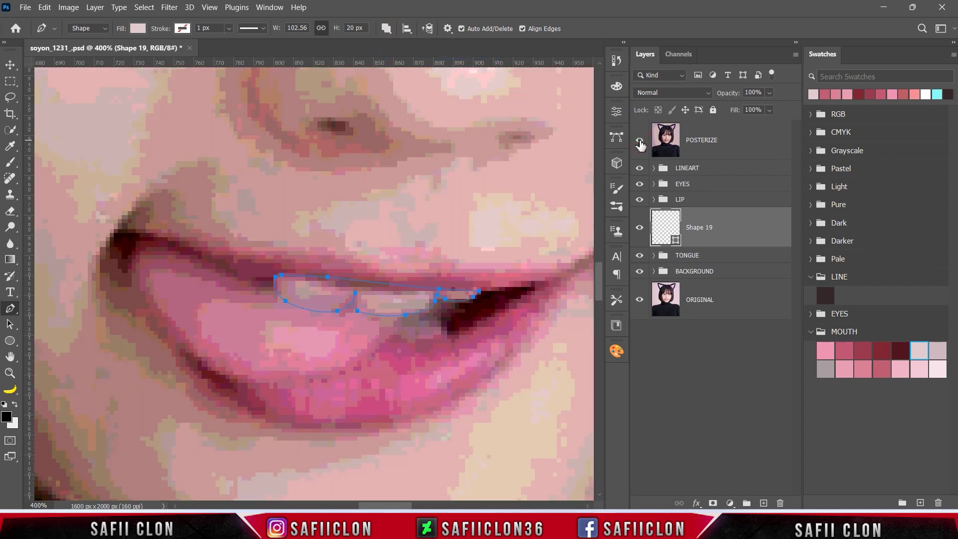
click(639, 141)
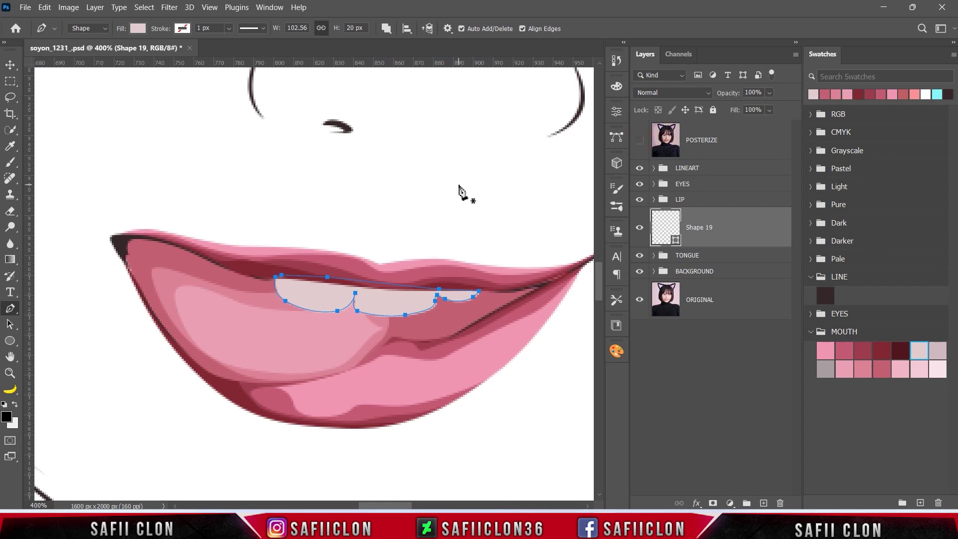
click(639, 141)
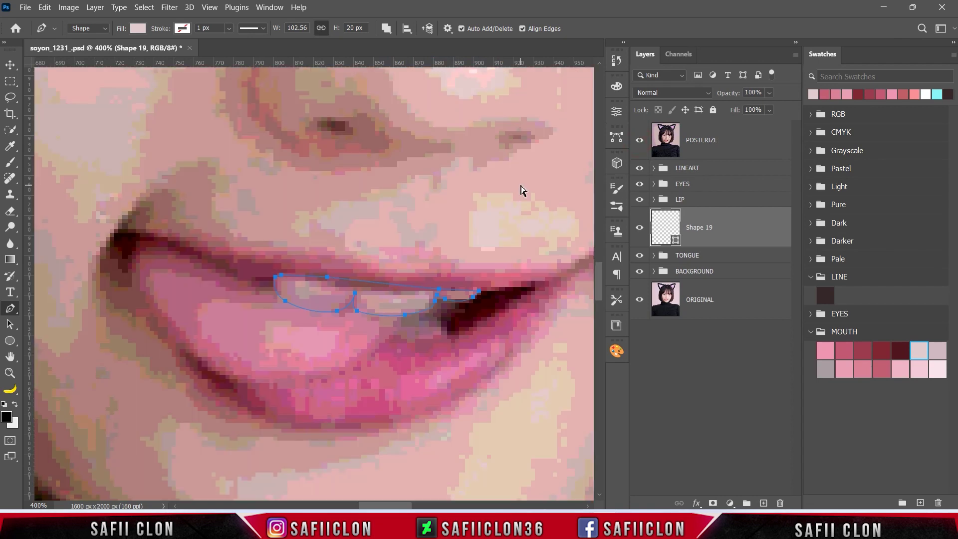
key(ctrl+minus)
key(ctrl+minus)
key(ctrl+minus)
key(ctrl+minus)
key(ctrl+minus)
key(ctrl+minus)
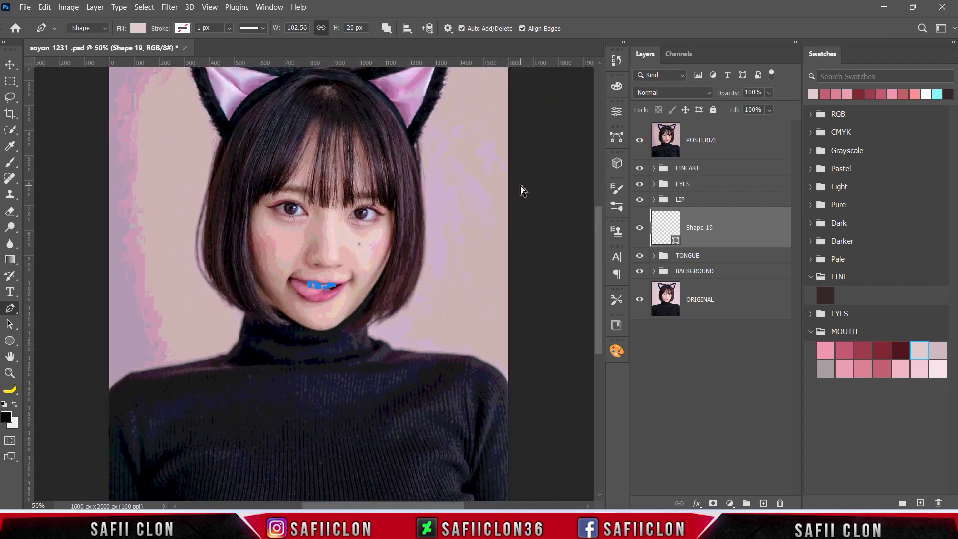
key(ctrl+plus)
key(ctrl+plus)
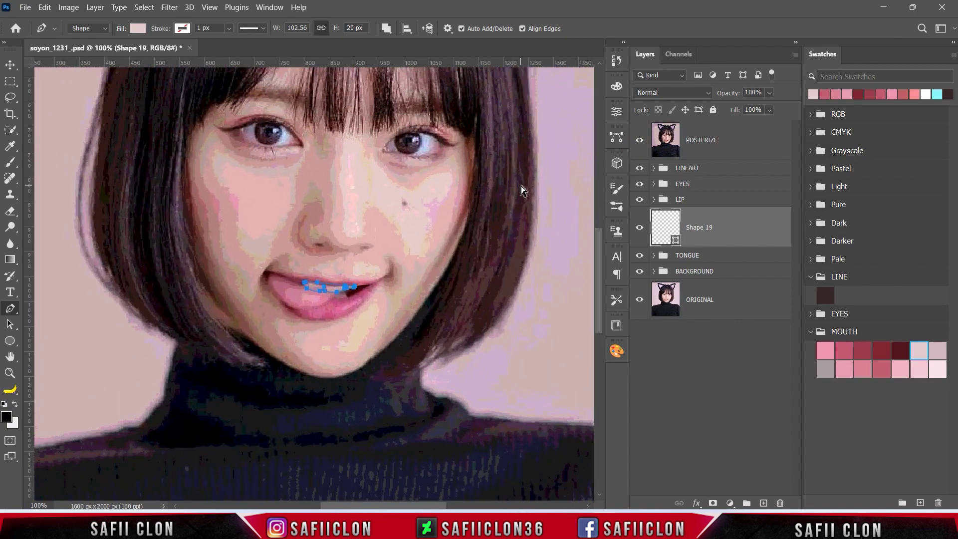
key(ctrl+plus)
key(ctrl+plus)
key(ctrl+plus)
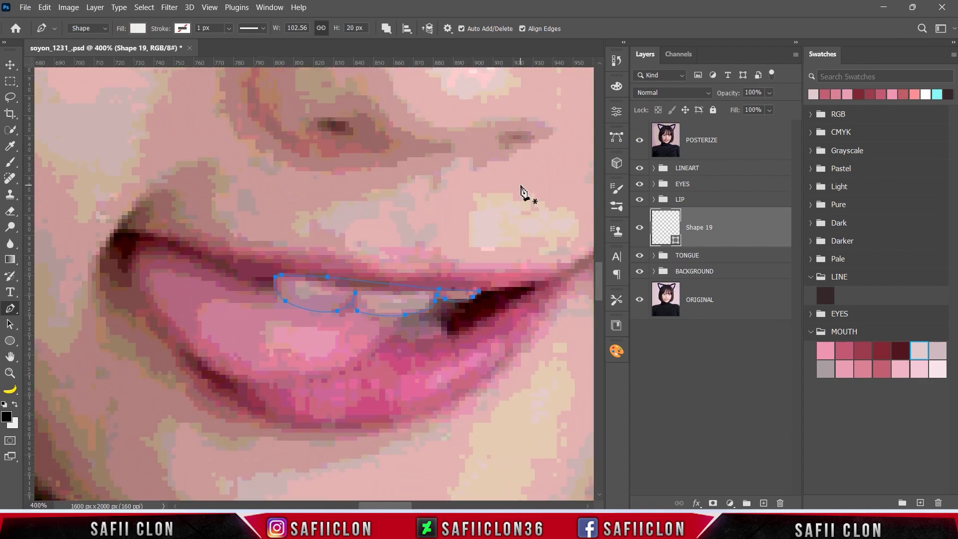
key(Escape)
Add the small lower tooth to Shape 19 and lower the third upper tooth's bottom edge.
click(449, 337)
drag(437, 323, 390, 331)
click(640, 141)
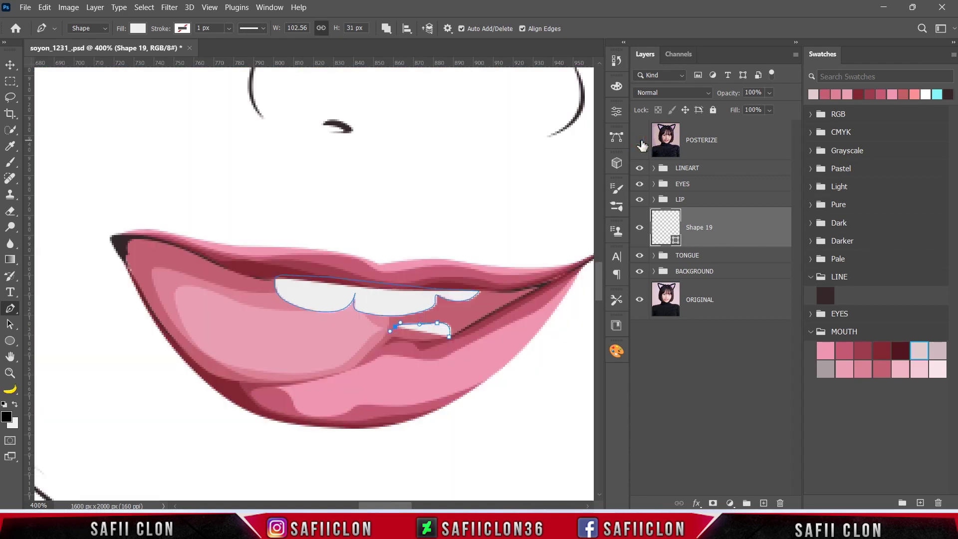
click(640, 141)
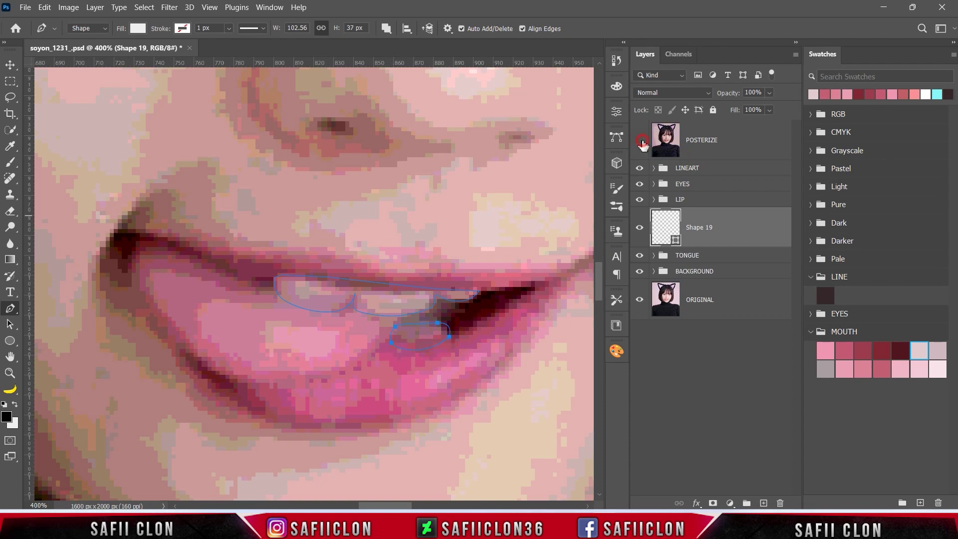
click(640, 142)
click(641, 144)
click(640, 142)
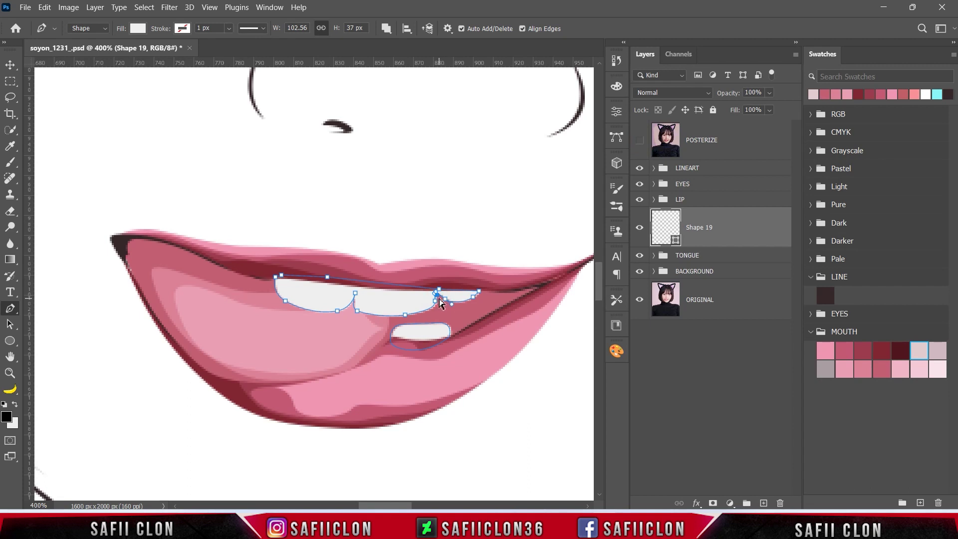
drag(447, 302, 450, 305)
Start a new Shape 20 layer shading above the left teeth over the reference photo.
click(386, 28)
click(402, 42)
click(639, 141)
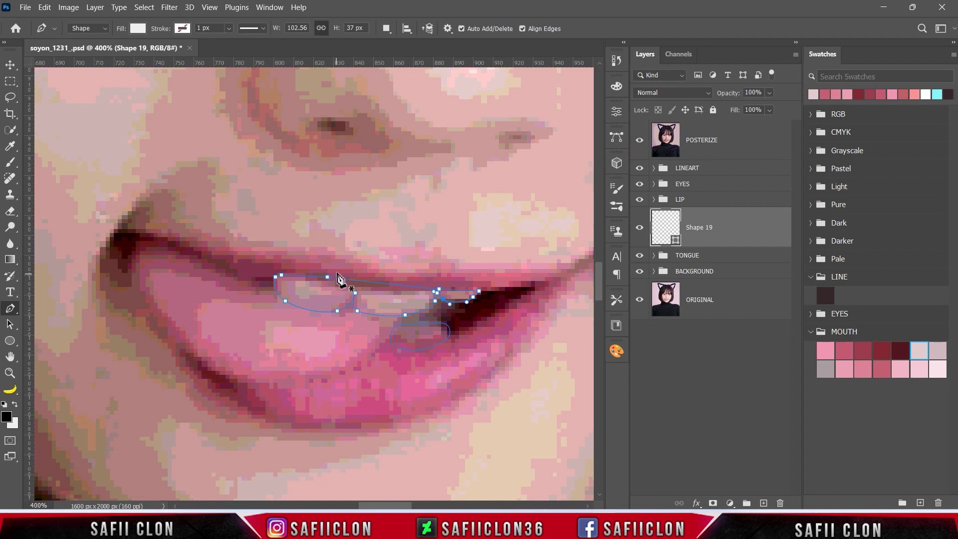
click(339, 271)
mouse_move(292, 283)
mouse_down()
mouse_move(284, 292)
mouse_move(303, 301)
mouse_up()
click(639, 140)
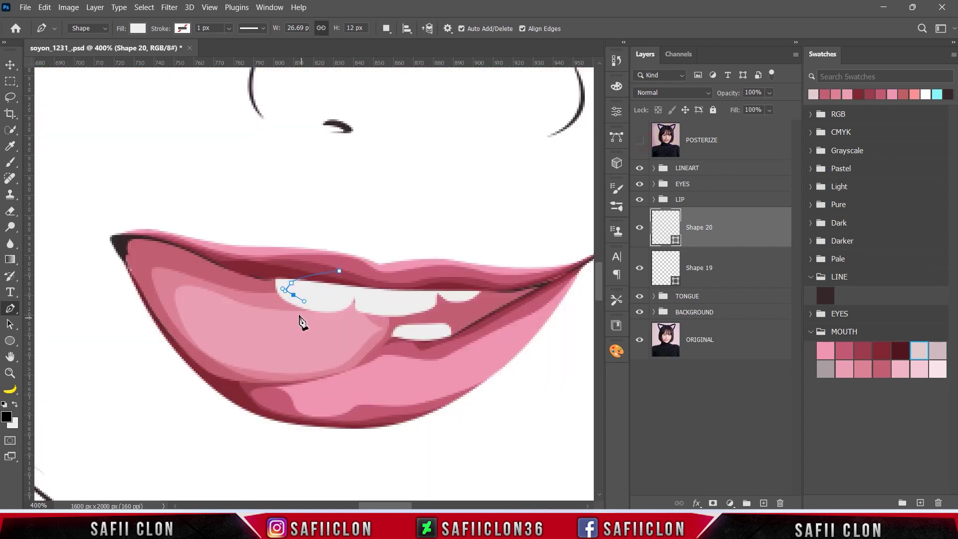
Close the Shape 20 teeth shading outline and fill it greyish-pink from the MOUTH swatches.
drag(263, 293, 264, 277)
drag(291, 247, 321, 252)
click(339, 271)
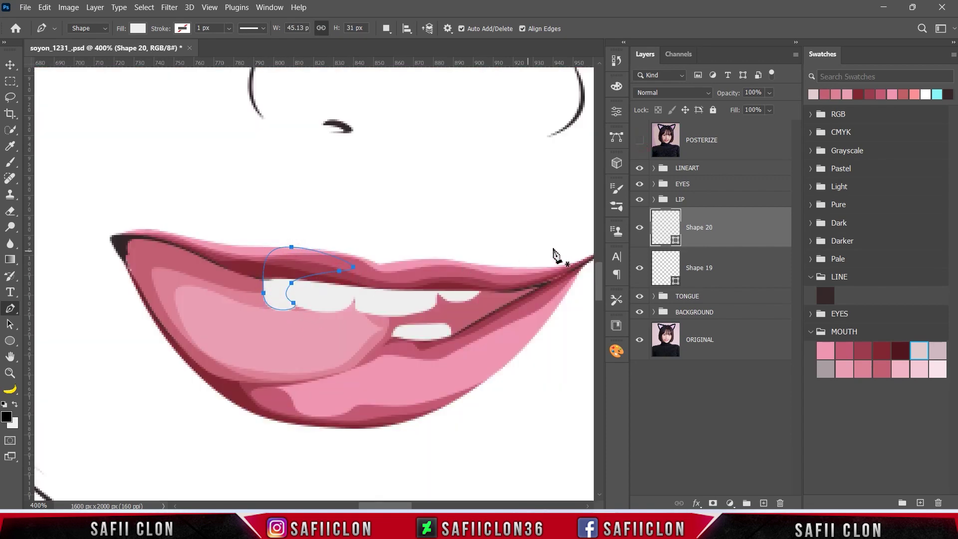
double_click(677, 242)
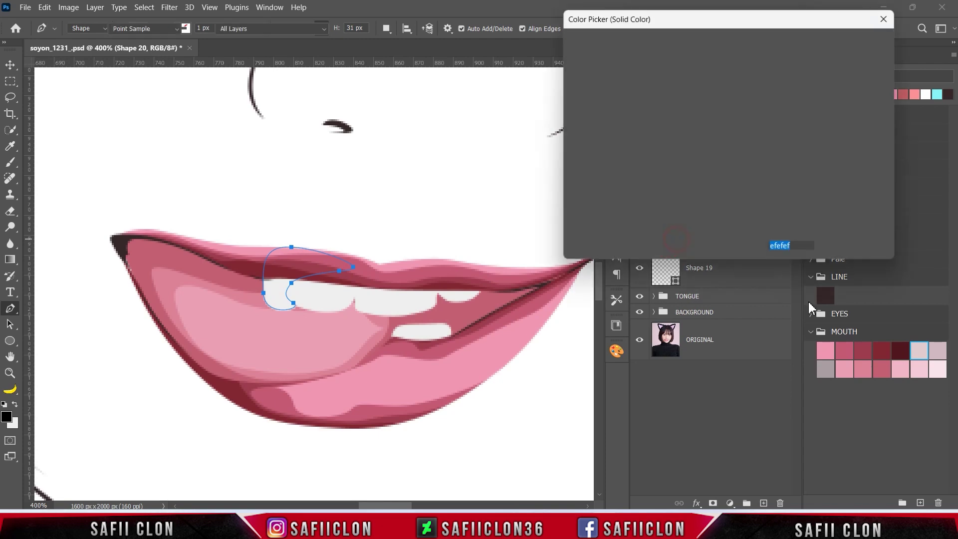
click(937, 350)
click(840, 46)
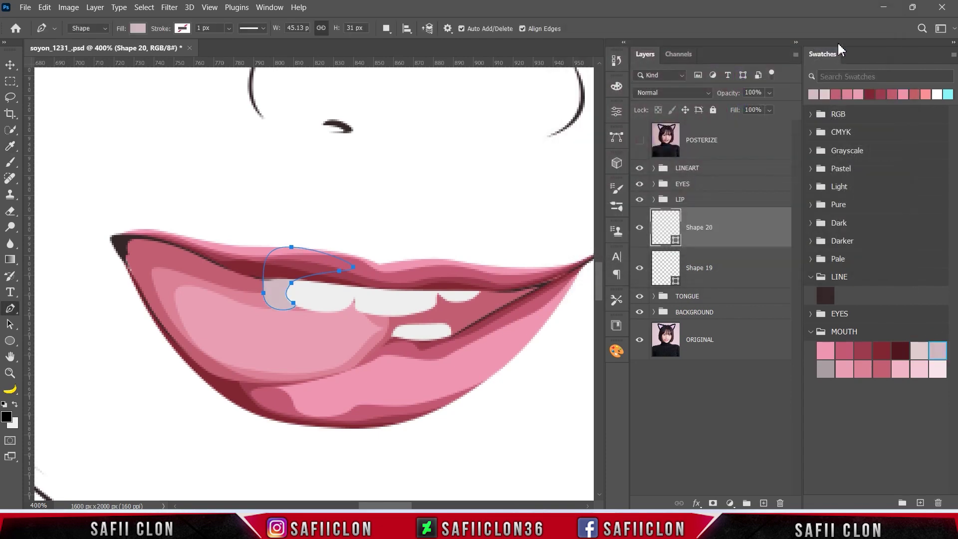
Clip Shape 20 to the teeth layer and set new paths to Combine Shapes.
right_click(716, 226)
click(751, 243)
click(386, 29)
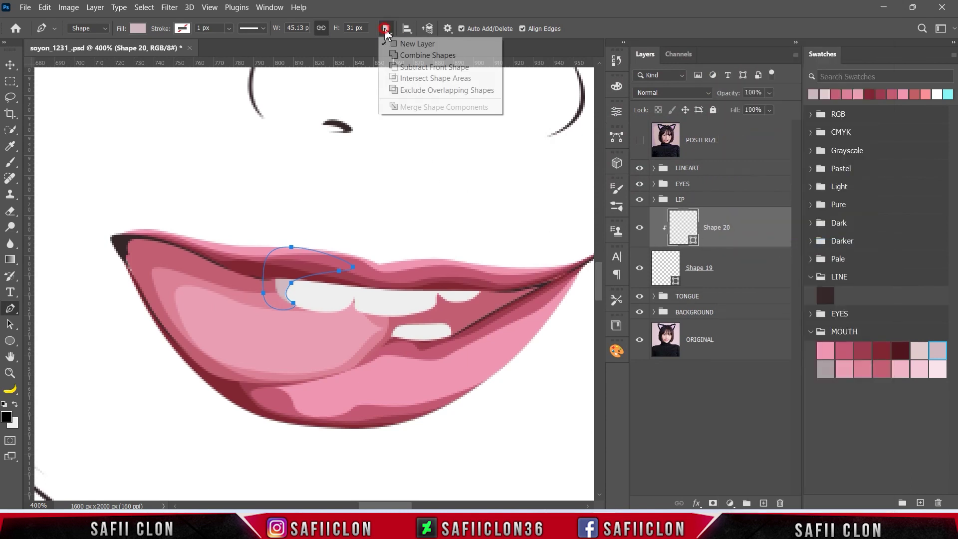
click(396, 56)
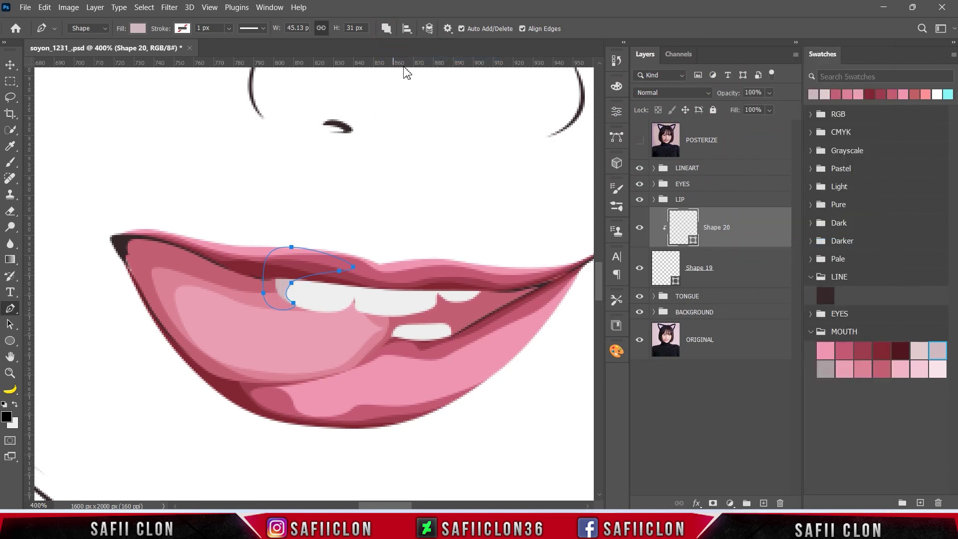
click(639, 141)
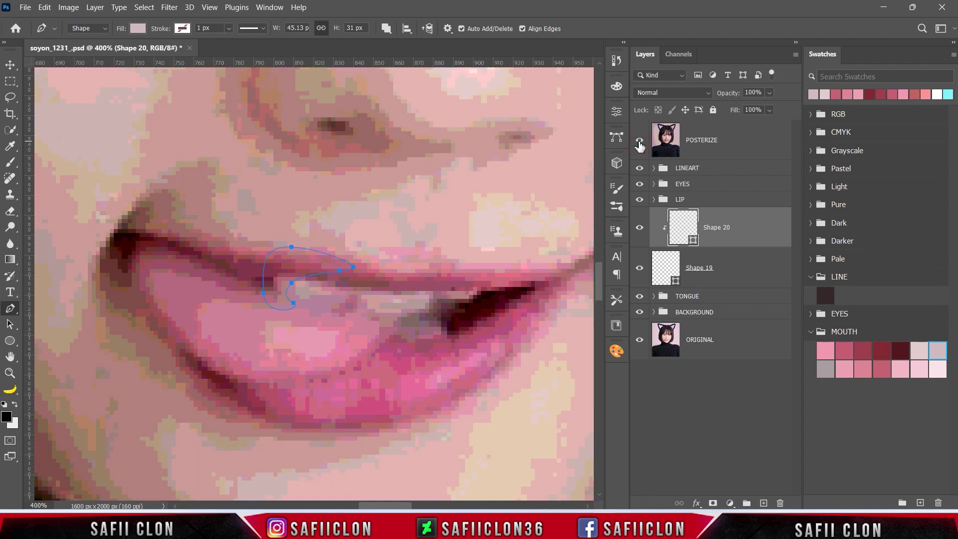
click(639, 143)
Add a shadow piece along the top edge of the left upper teeth.
click(281, 277)
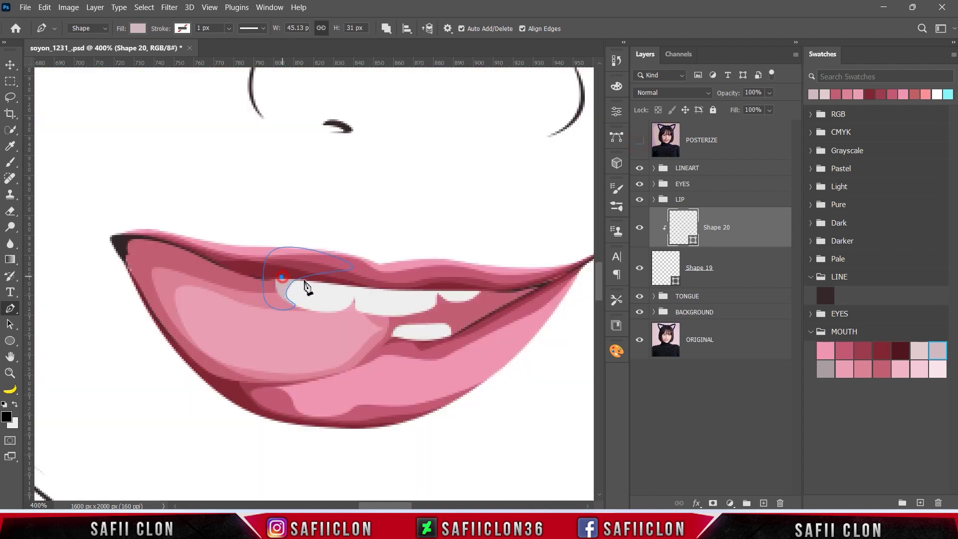
click(317, 284)
click(354, 289)
drag(346, 305, 341, 313)
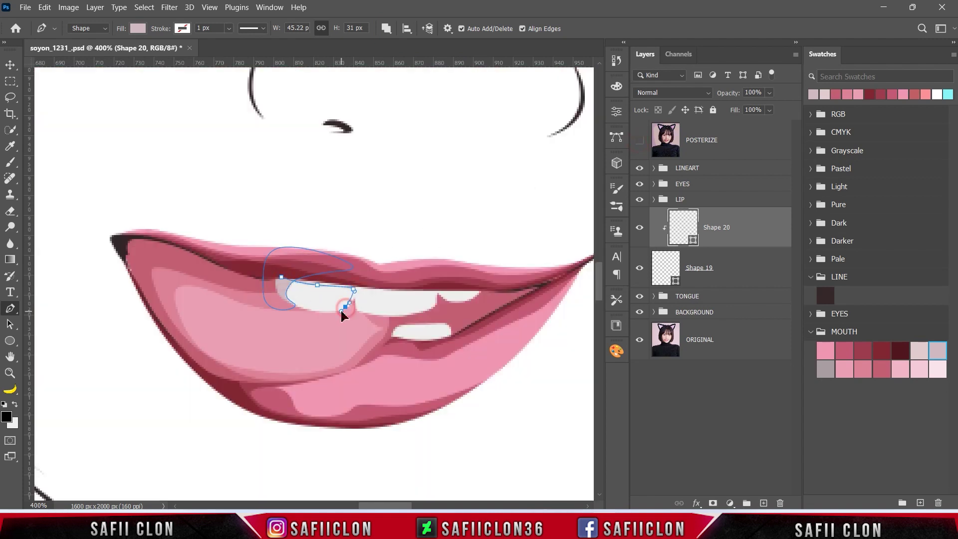
click(376, 315)
click(282, 276)
Add a shadow piece along the right upper teeth.
click(399, 287)
click(433, 297)
click(415, 315)
click(448, 302)
drag(484, 288, 483, 282)
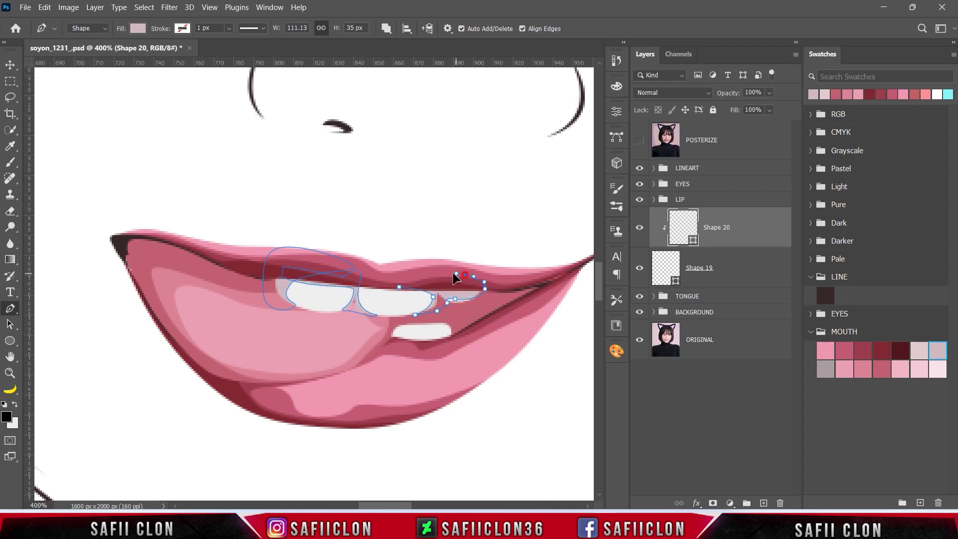
click(437, 286)
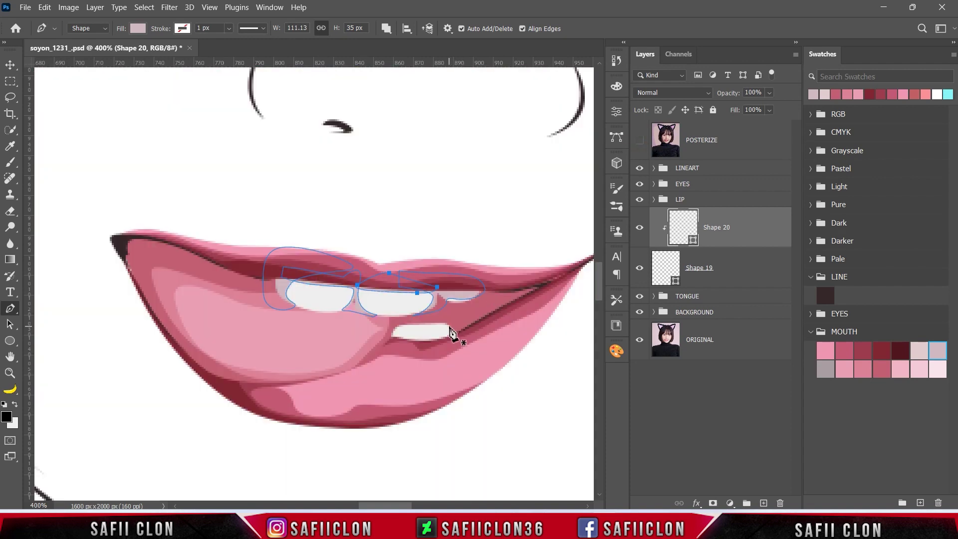
Outline a shadow around the lower tooth and hide the path outlines.
click(448, 325)
click(424, 344)
click(395, 343)
drag(390, 316, 412, 315)
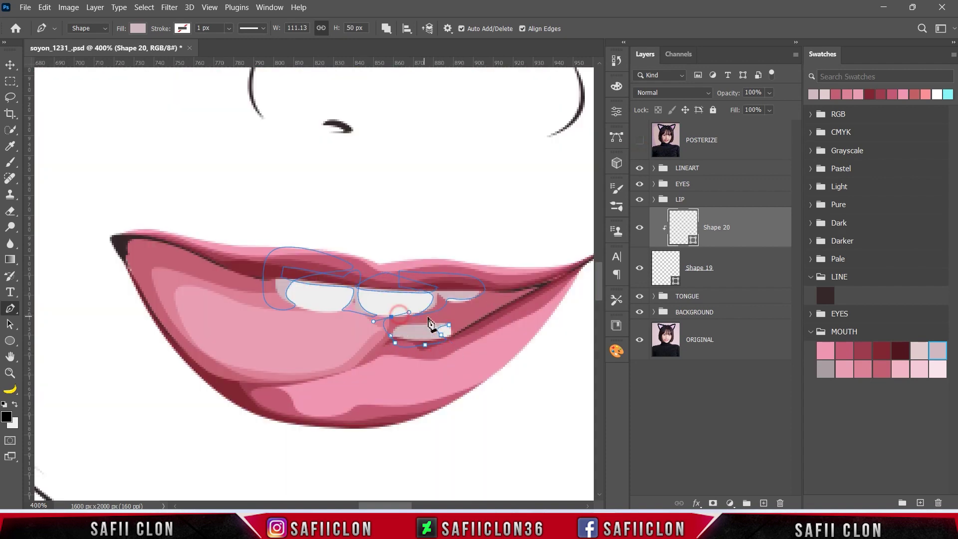
key(Return)
Review the whole portrait, then compare the teeth shading against the POSTERIZE photo and hide it.
key(ctrl+minus)
key(ctrl+minus)
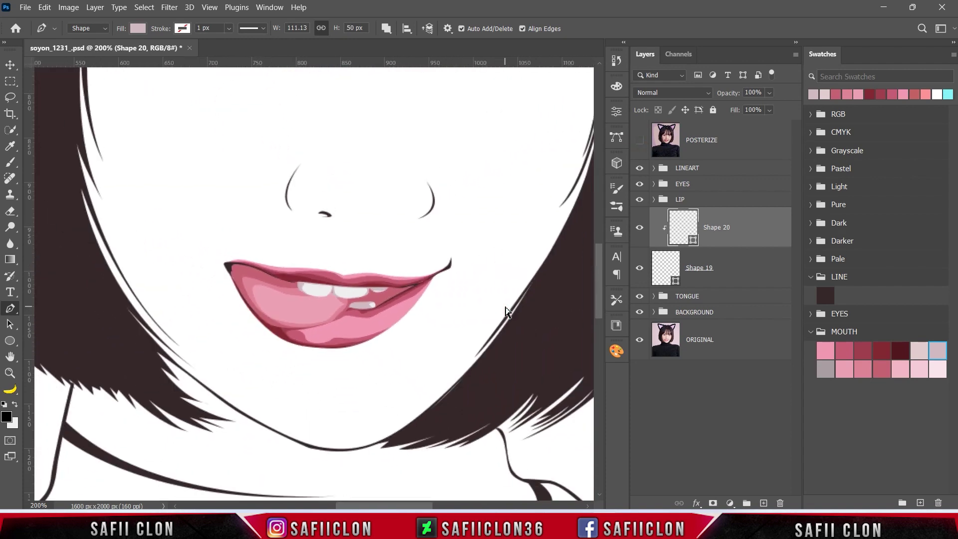
key(ctrl+minus)
key(ctrl+minus)
key(ctrl+minus)
key(ctrl+minus)
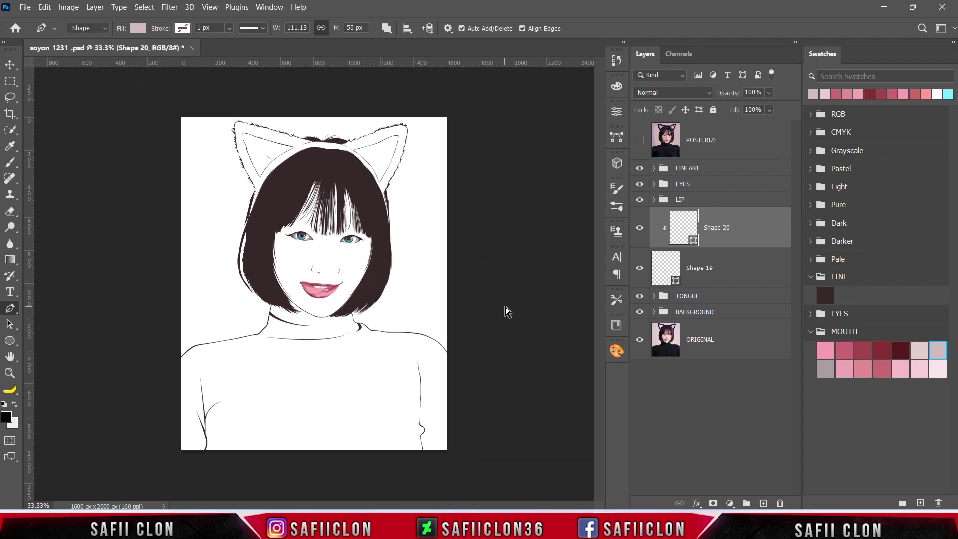
key(ctrl+plus)
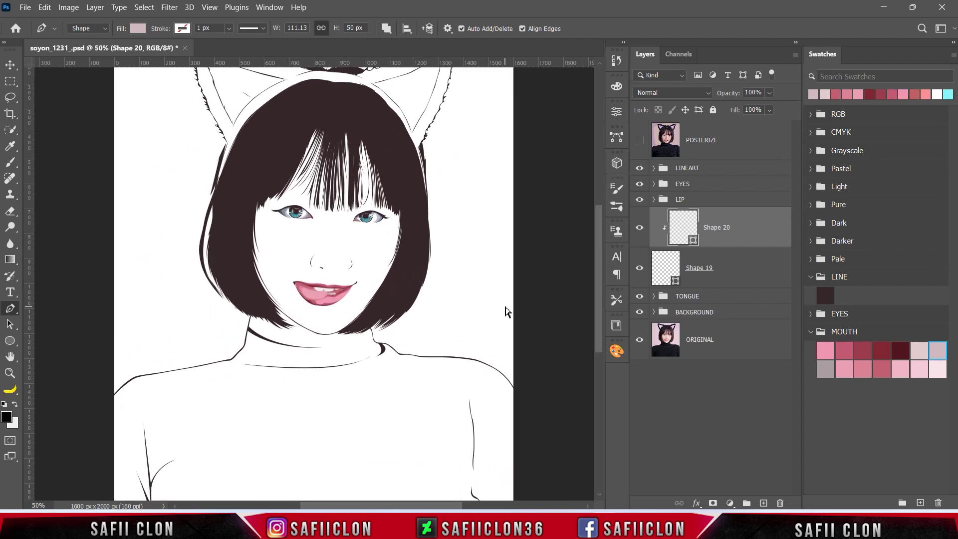
key(ctrl+plus)
key(ctrl+plus)
key(ctrl+plus)
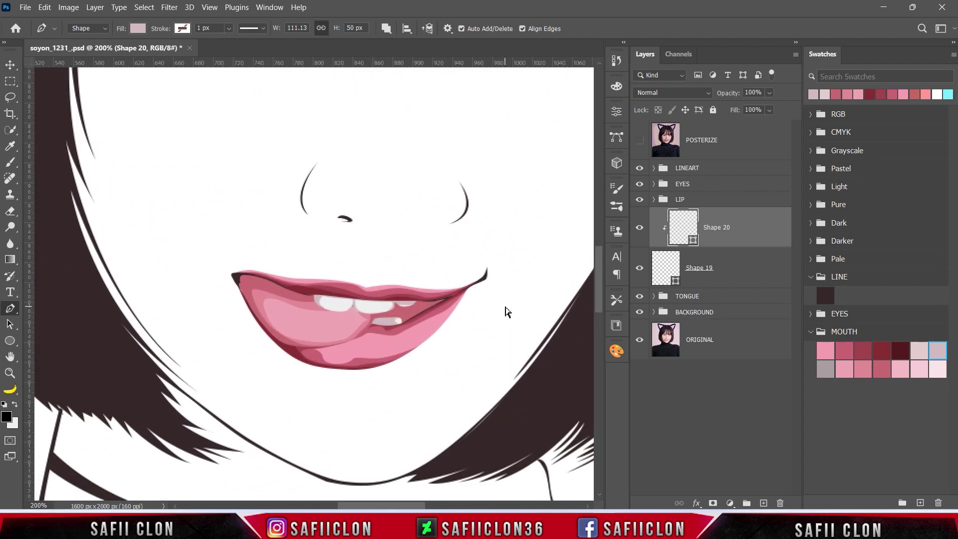
key(ctrl+plus)
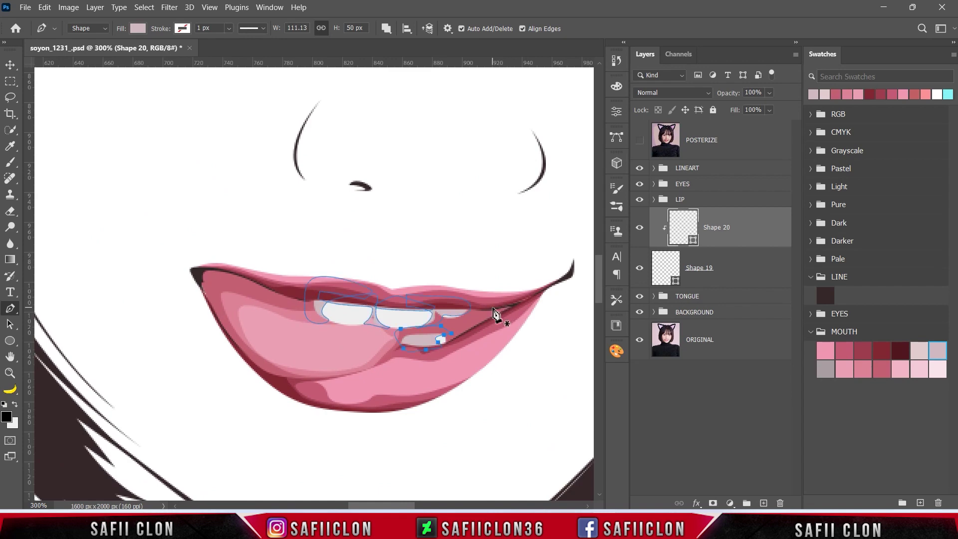
click(386, 29)
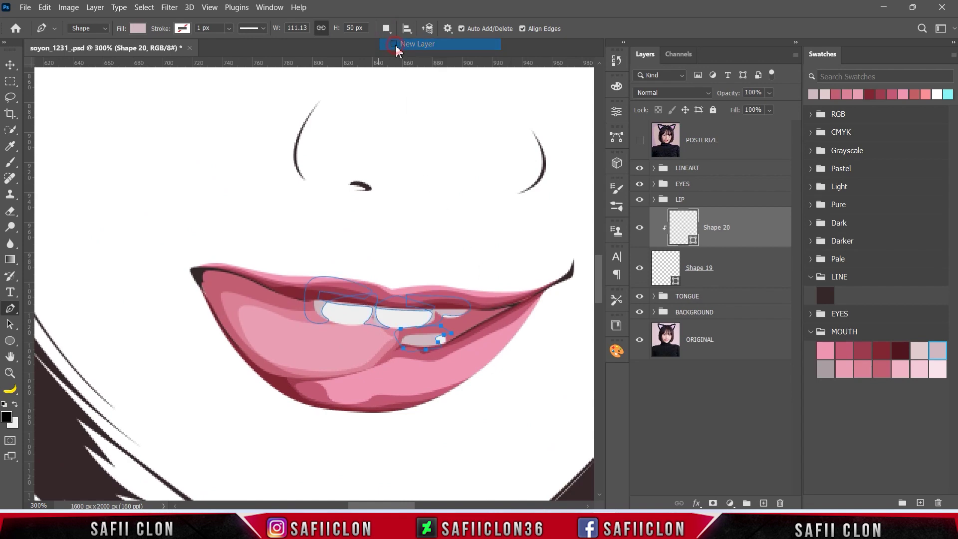
click(640, 141)
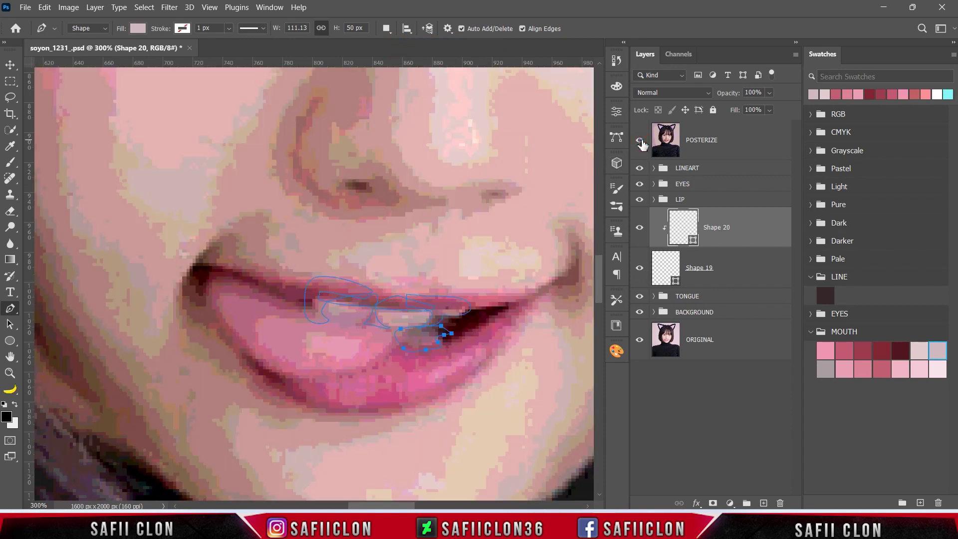
click(639, 142)
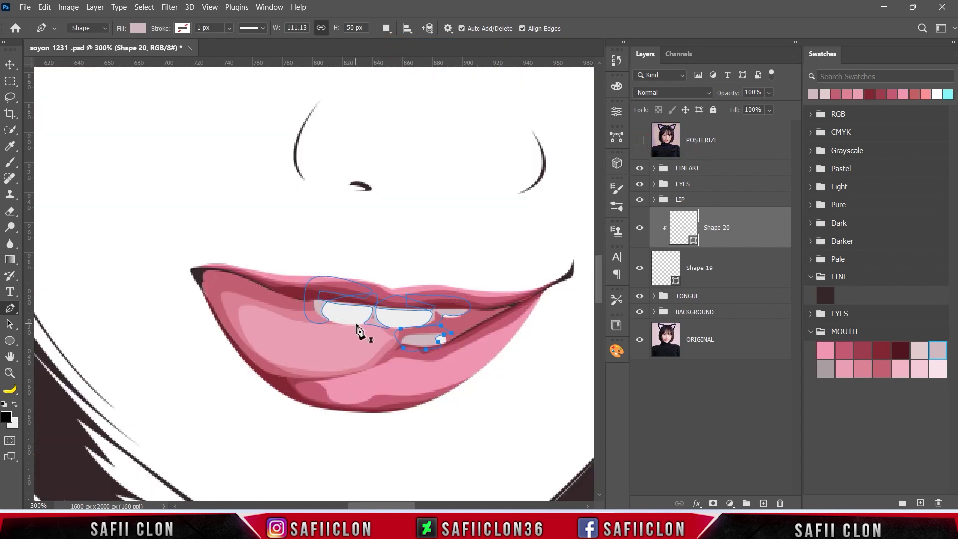
Draw a closed Shape 21 shadow beside the left upper tooth.
click(332, 322)
drag(316, 305, 319, 298)
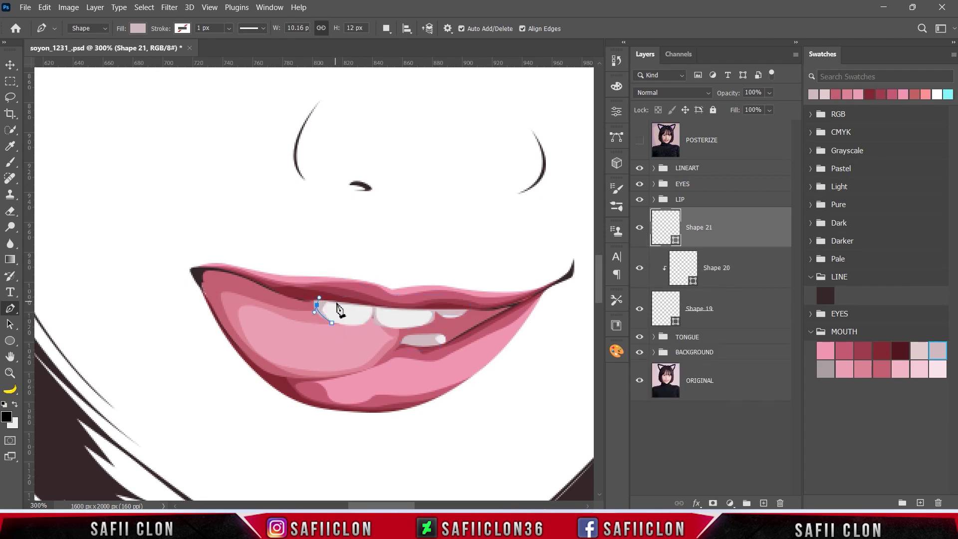
click(311, 294)
click(292, 312)
click(313, 337)
click(331, 323)
Fill Shape 21 grey aa9da1, clip it to the teeth, and set Combine Shapes.
double_click(676, 243)
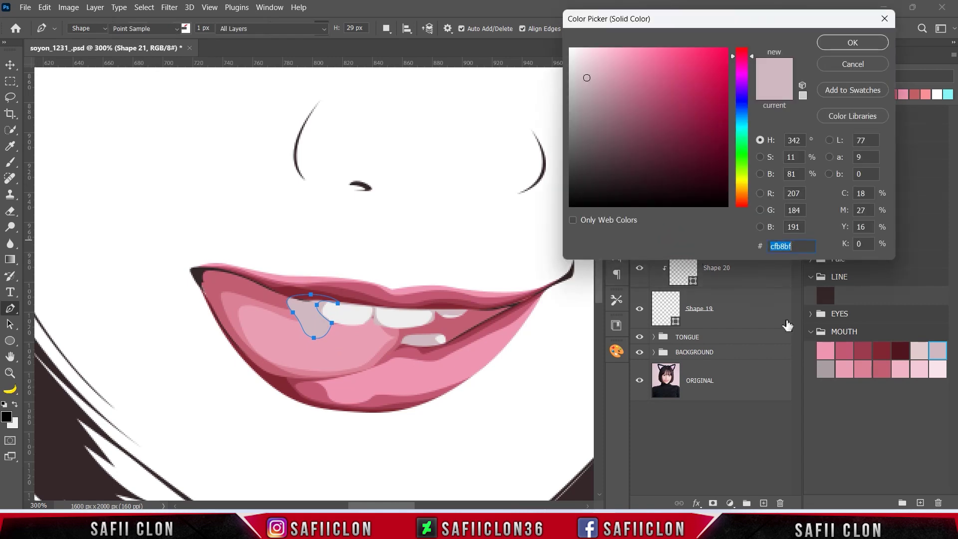
click(826, 368)
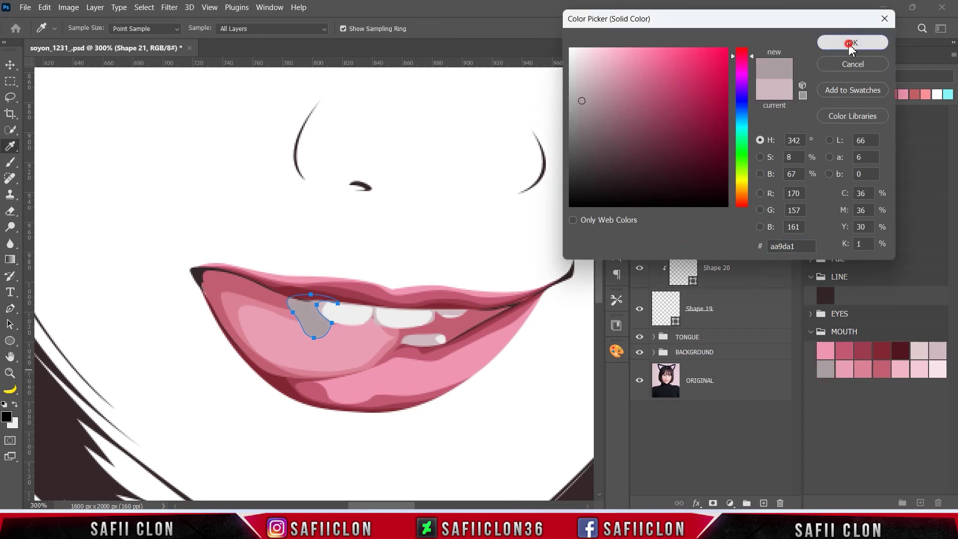
click(852, 43)
right_click(724, 218)
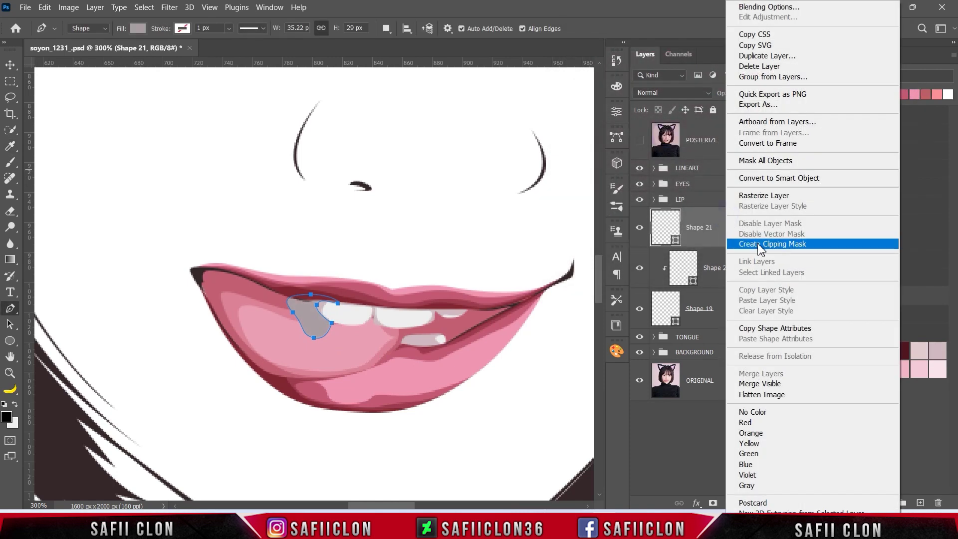
click(756, 243)
click(387, 31)
click(405, 56)
Add grey shadow pieces between the upper teeth and on the lower tooth.
mouse_move(368, 300)
mouse_down()
mouse_move(371, 323)
mouse_move(427, 336)
mouse_move(428, 314)
mouse_move(466, 319)
mouse_move(442, 323)
mouse_up()
click(368, 300)
click(425, 306)
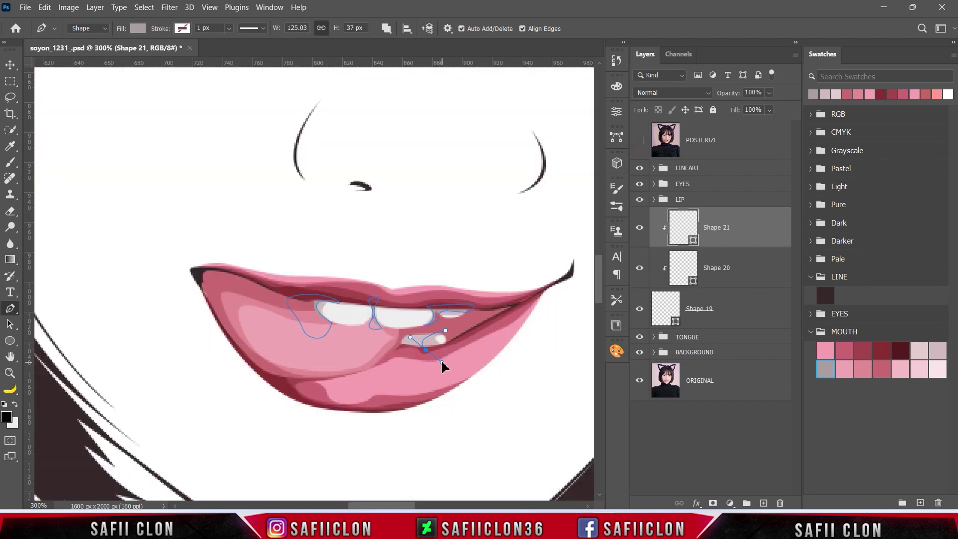
click(395, 357)
click(402, 331)
click(444, 330)
click(426, 350)
key(ctrl+minus)
key(ctrl+minus)
key(ctrl+minus)
key(ctrl+minus)
Group Shapes 19–21 into a new layer group named TEETH.
key(ctrl+plus)
key(ctrl+plus)
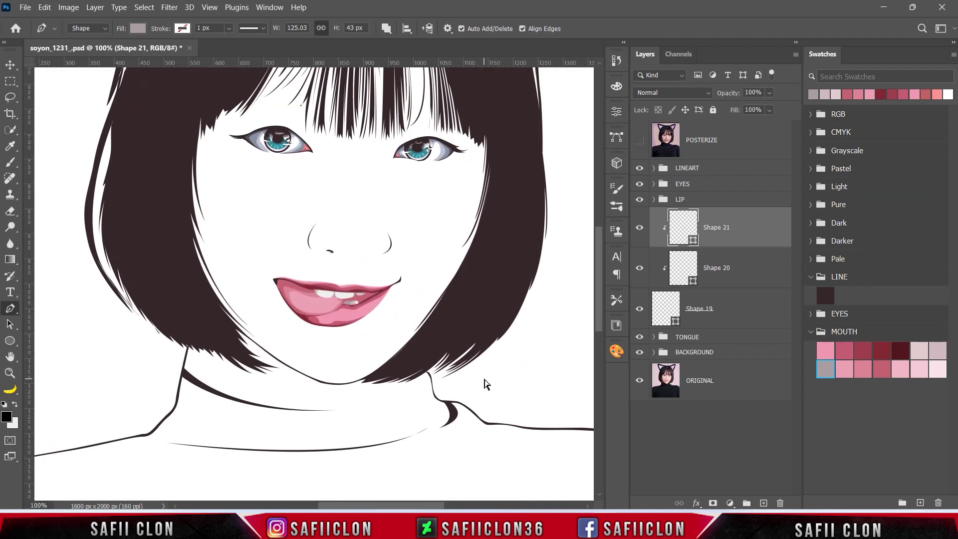
key(ctrl+plus)
scroll(505, 174, down, 3)
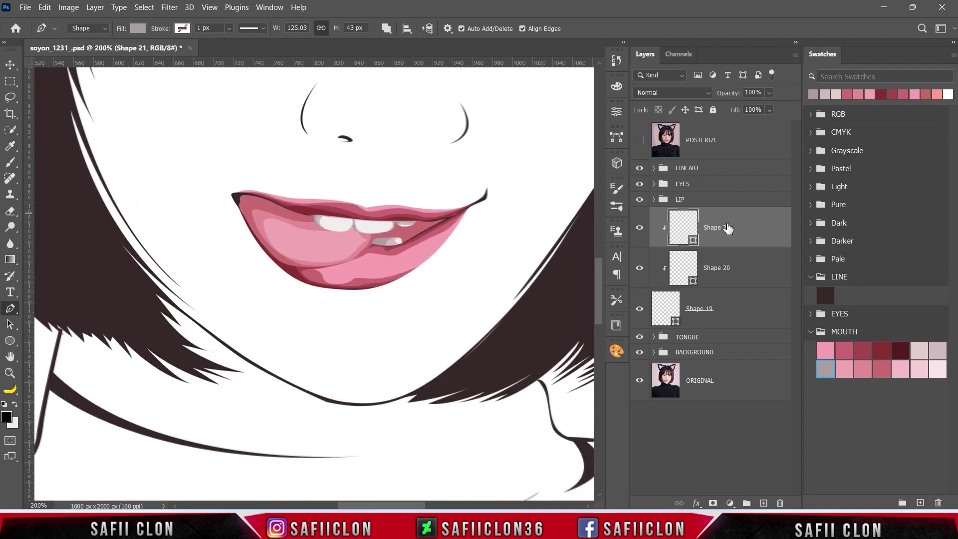
shift+click(745, 306)
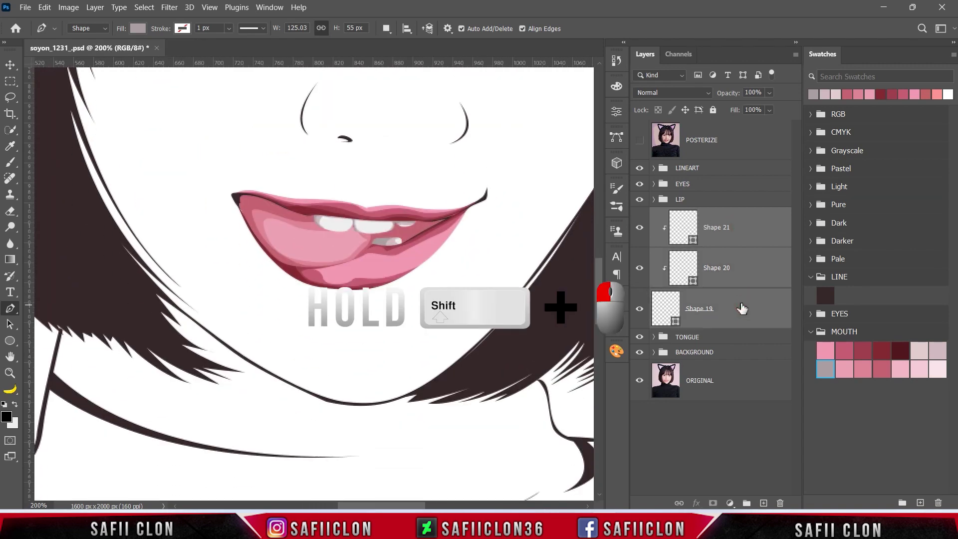
right_click(742, 308)
click(776, 79)
text(TEETH)
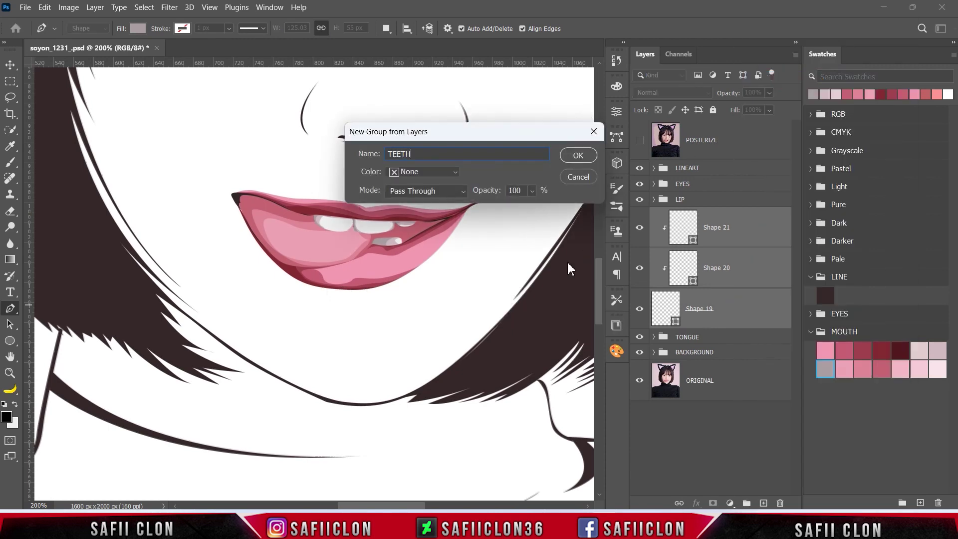
click(577, 156)
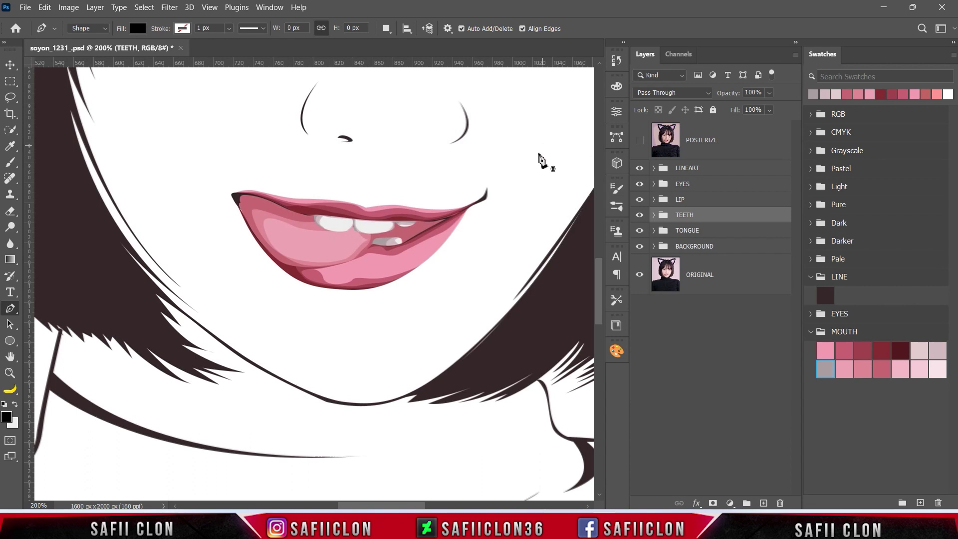
Expand the TONGUE group and select its Shape 18 layer.
click(713, 231)
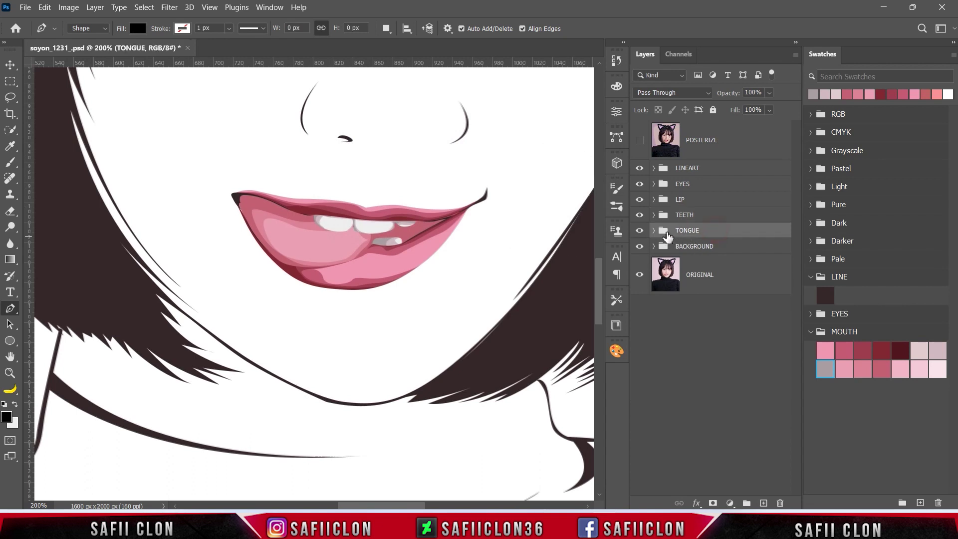
click(653, 230)
click(757, 258)
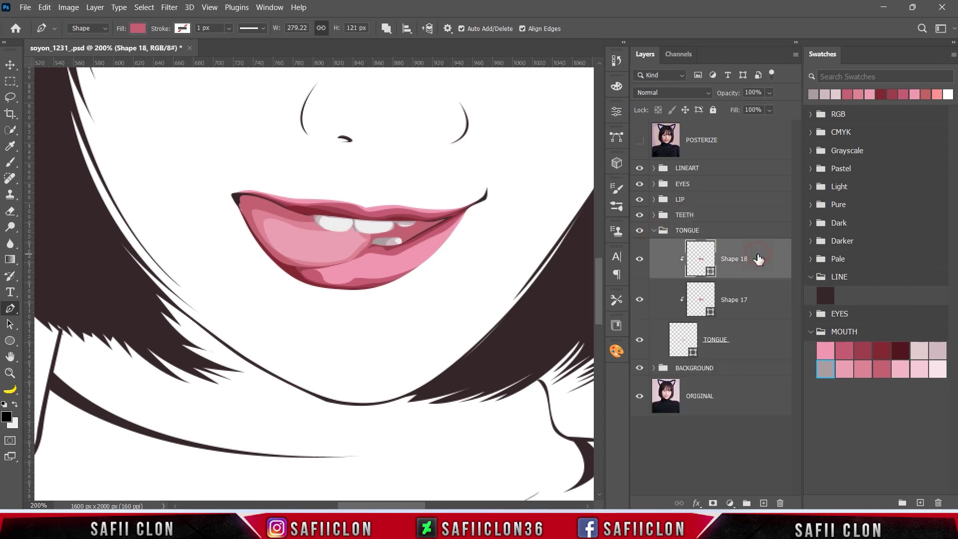
click(388, 29)
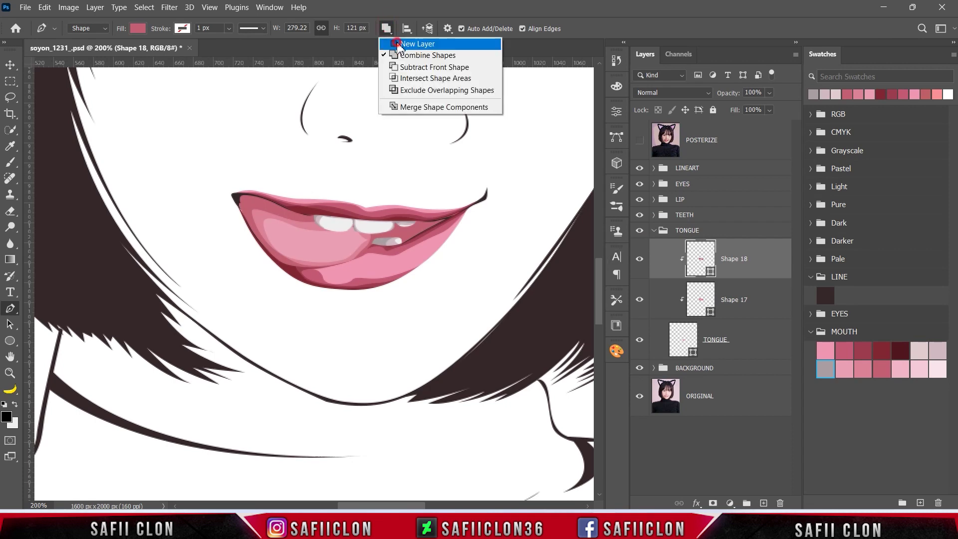
On a new layer, outline the Shape 22 tongue shadow at the right mouth corner.
click(399, 43)
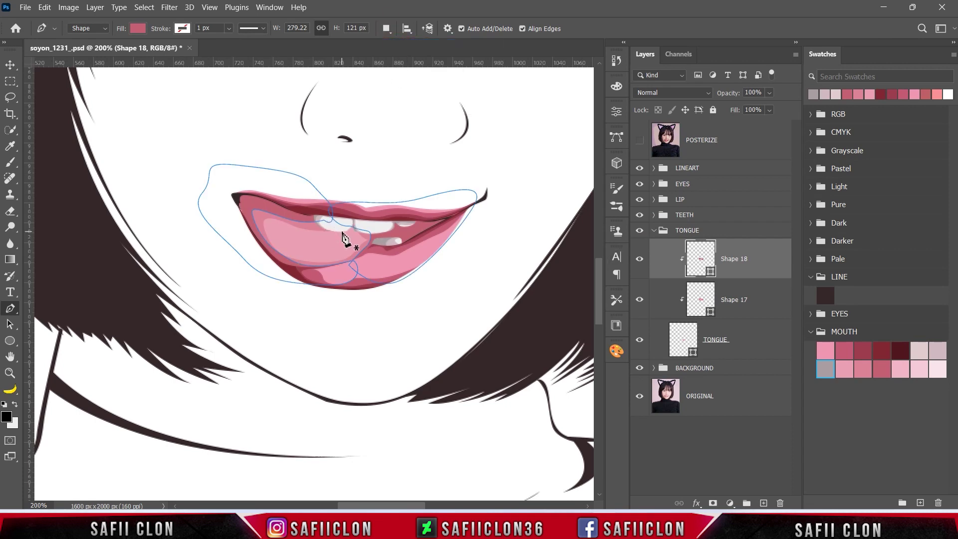
click(639, 141)
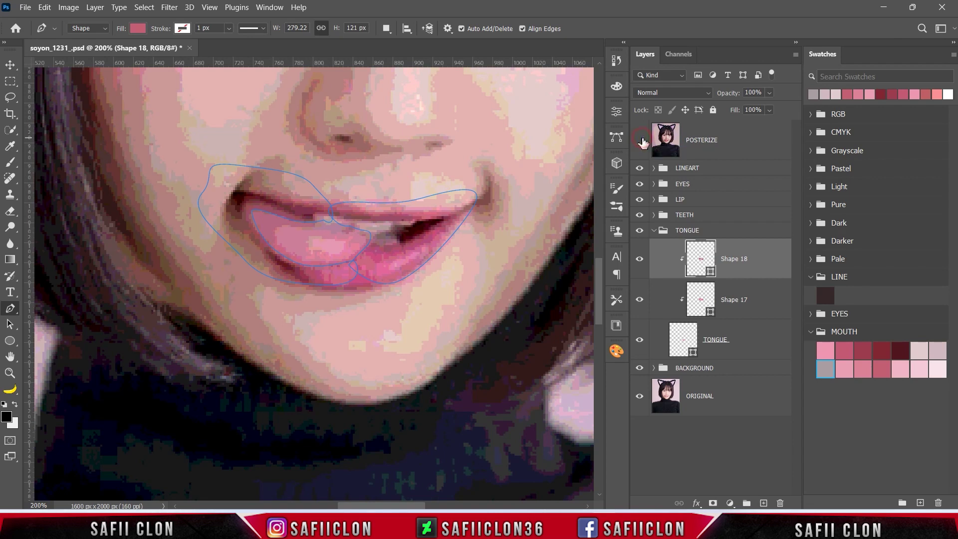
click(639, 140)
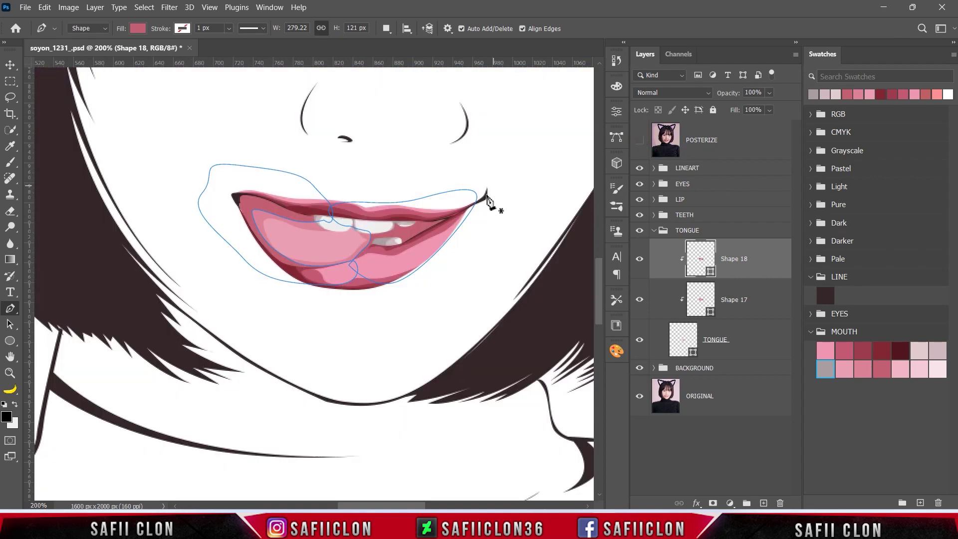
click(430, 215)
click(391, 231)
drag(382, 246, 395, 249)
click(437, 233)
click(455, 213)
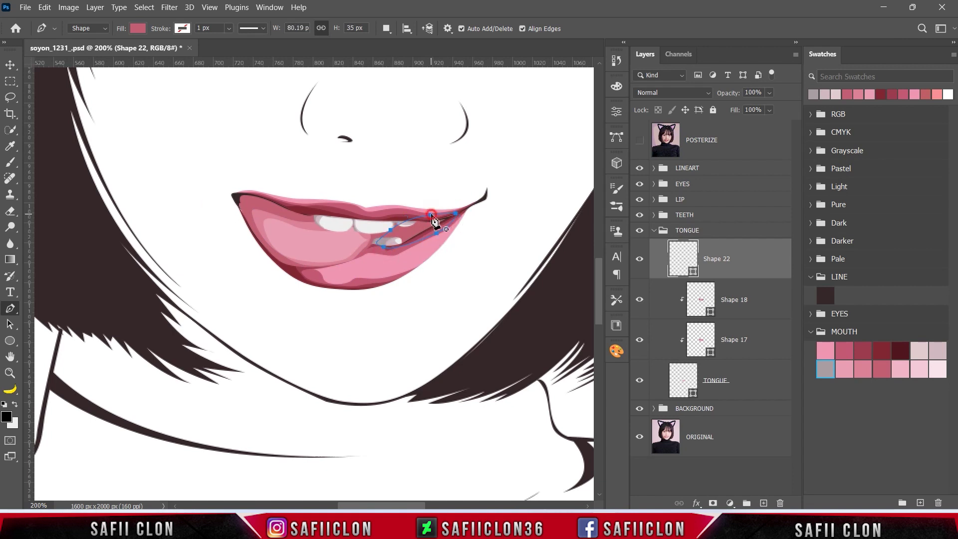
Fill Shape 22 dark red 802631 and clip it to the tongue.
double_click(693, 272)
click(880, 372)
click(864, 353)
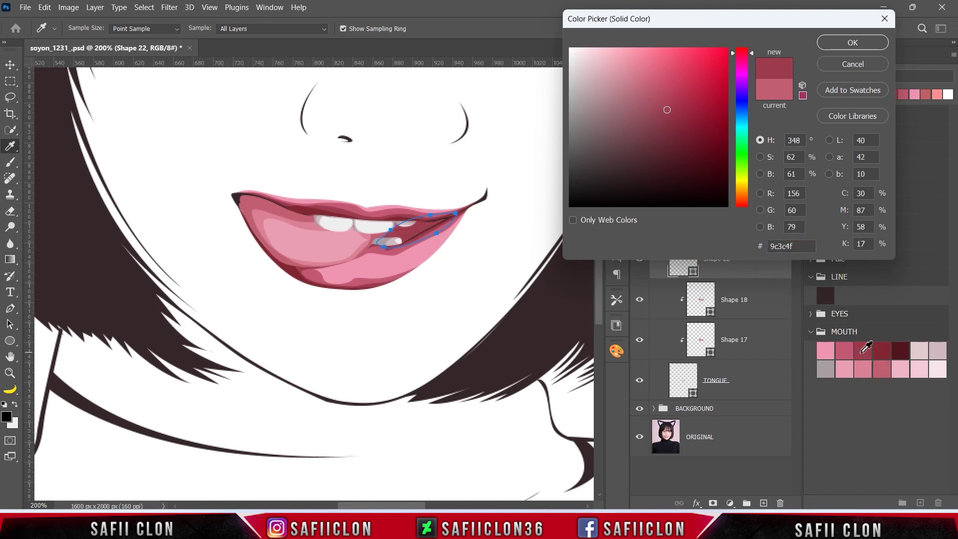
click(880, 354)
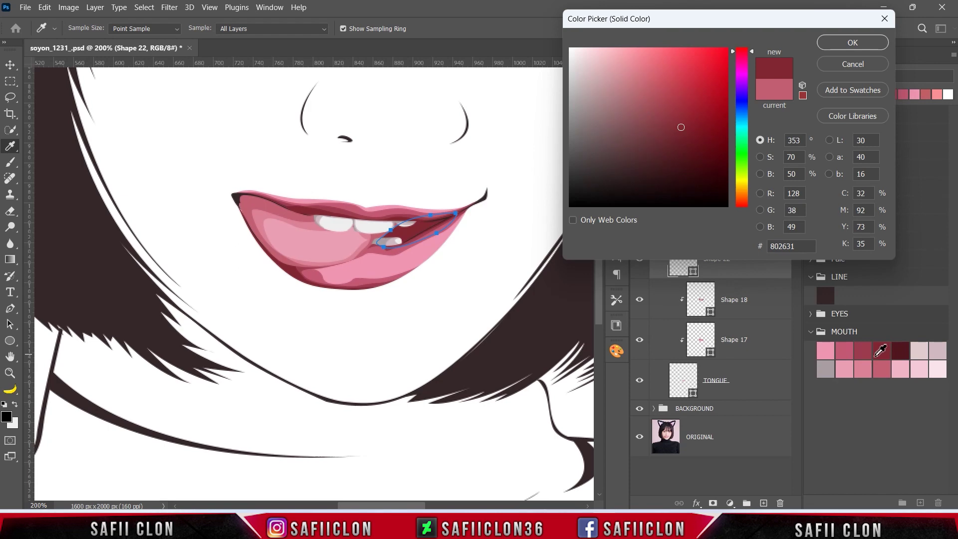
click(846, 44)
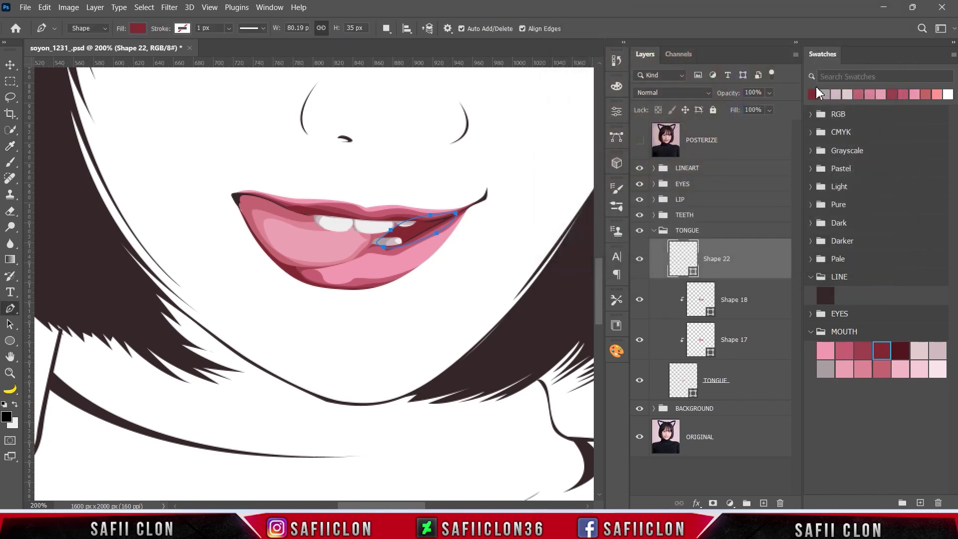
right_click(742, 257)
click(791, 246)
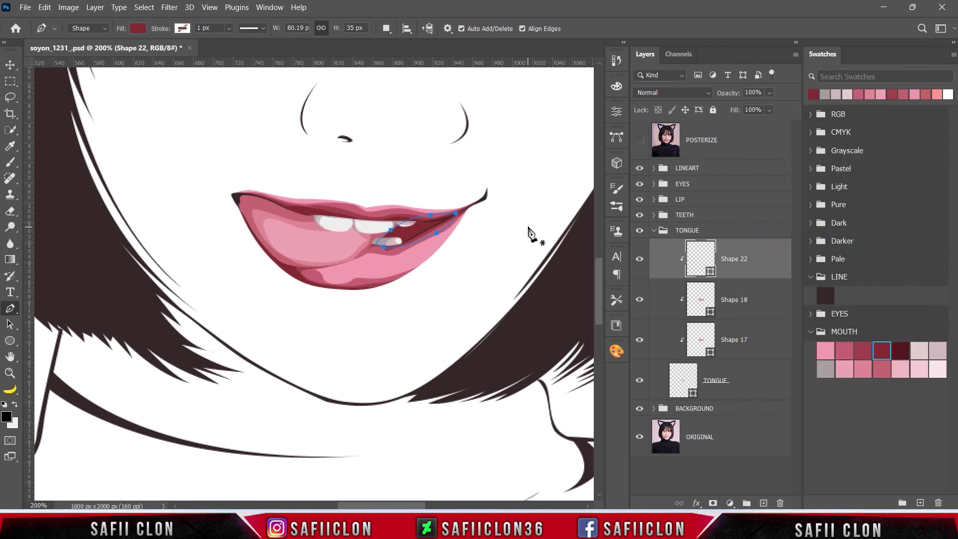
On a separate layer, outline a deeper Shape 23 shadow into the right mouth corner.
click(386, 28)
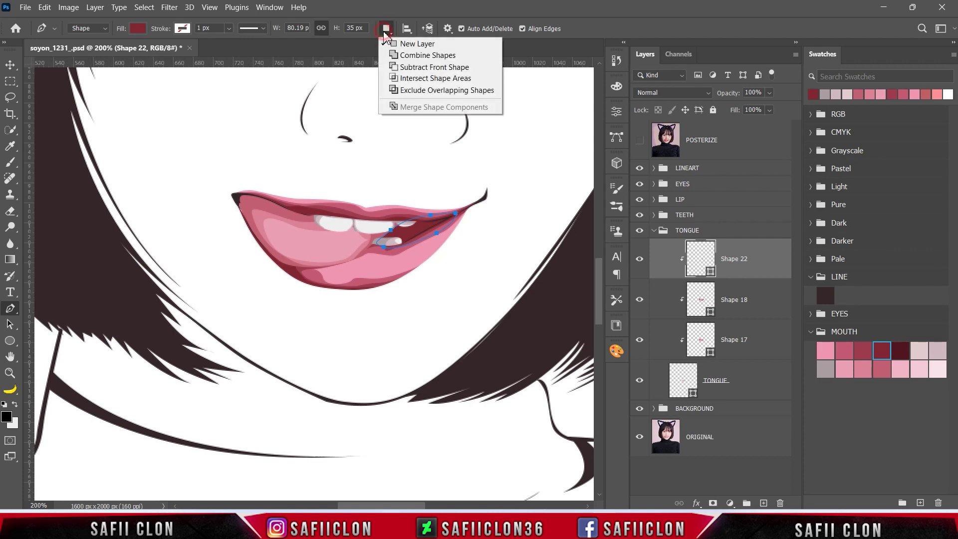
click(415, 44)
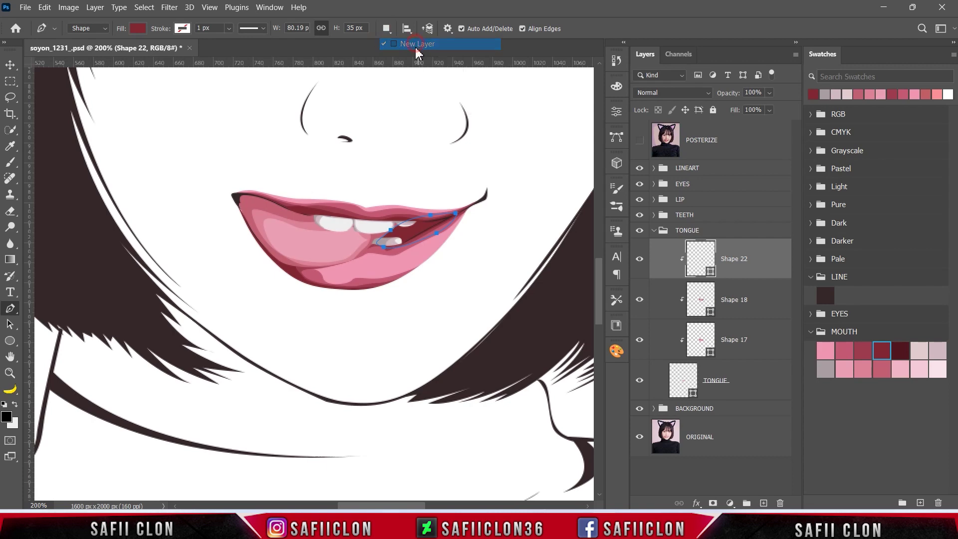
click(443, 213)
click(639, 140)
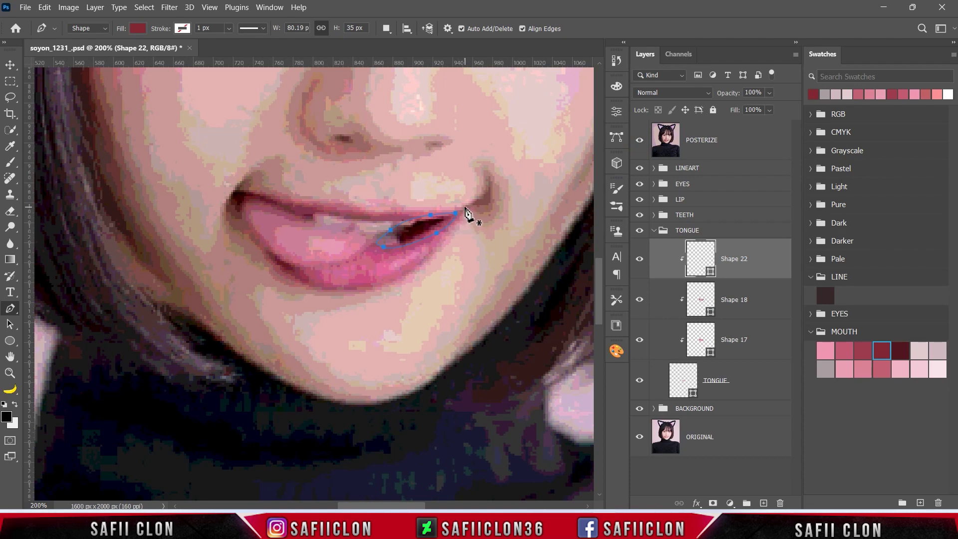
click(465, 206)
click(432, 224)
click(412, 235)
click(401, 255)
click(370, 258)
click(394, 226)
click(404, 219)
drag(416, 215, 424, 208)
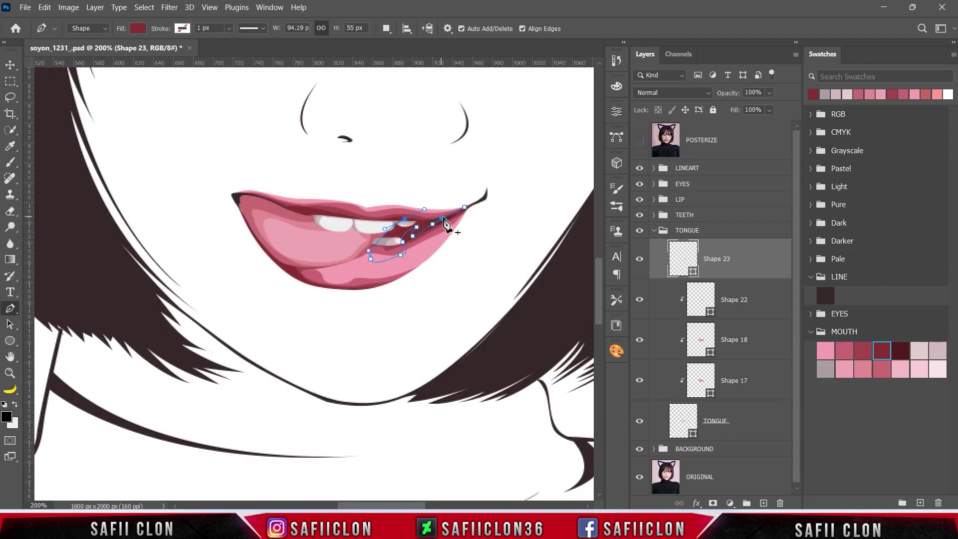
Close Shape 23, clip it inside the corner shadow, and fill it near-black red.
click(465, 208)
right_click(744, 256)
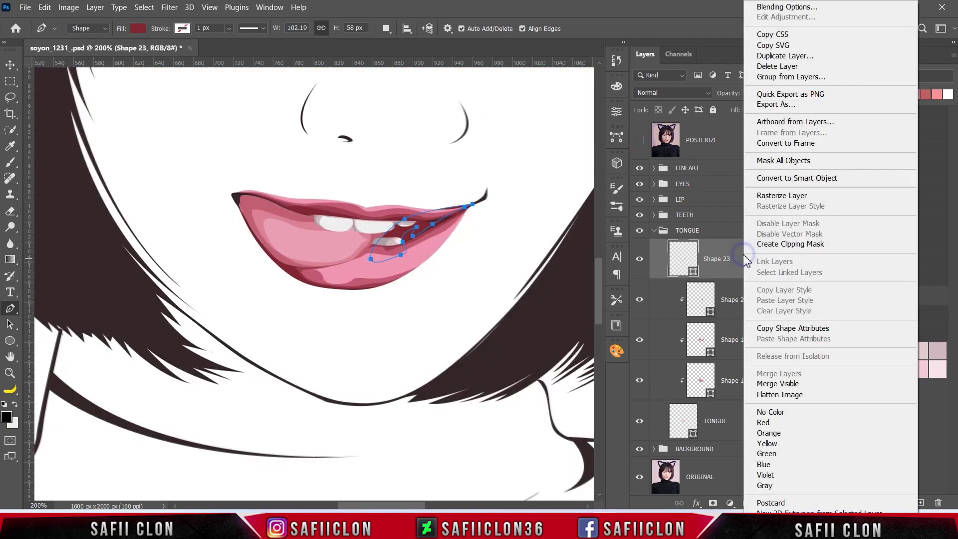
click(779, 244)
double_click(710, 271)
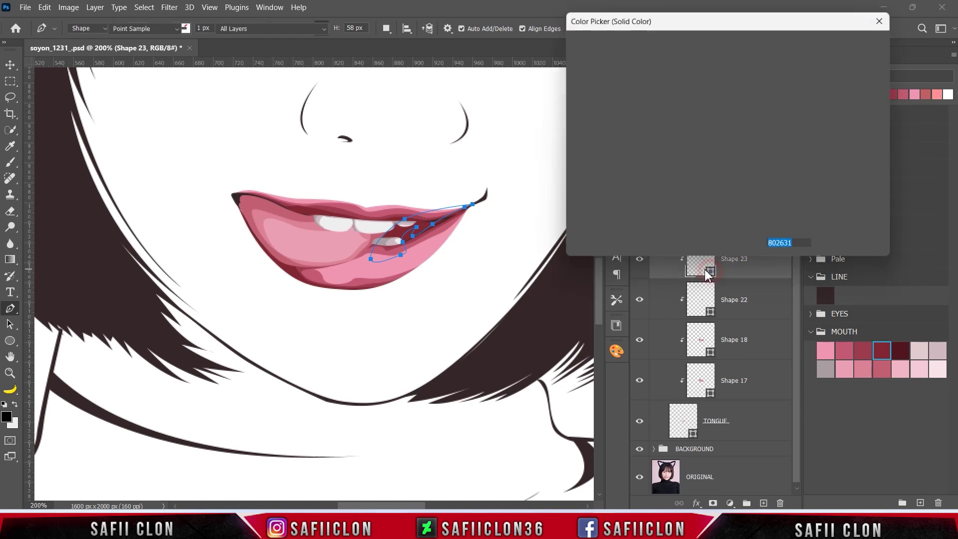
click(902, 348)
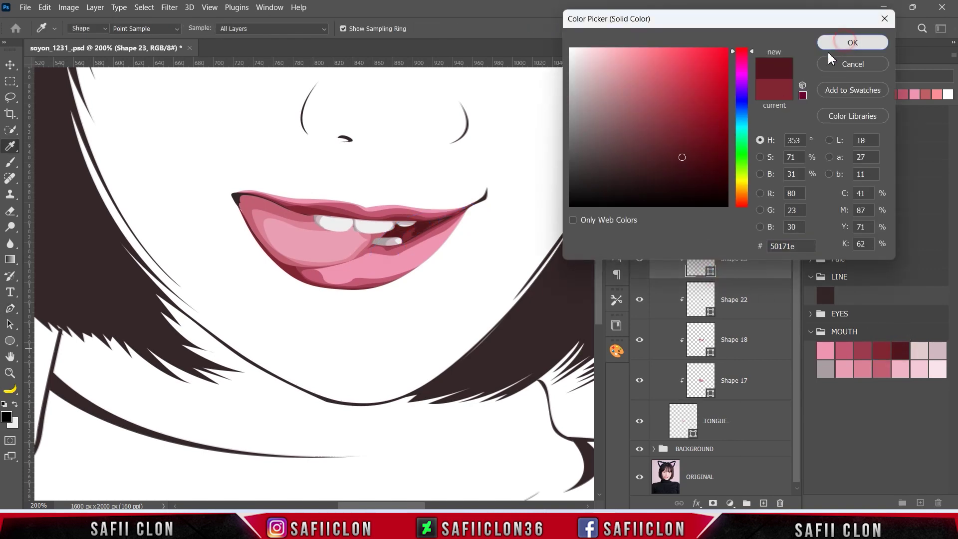
click(847, 44)
Reshape the Shape 23 outline beside the bitten tongue, checking against the photo.
key(p)
key(ctrl+plus)
key(ctrl+plus)
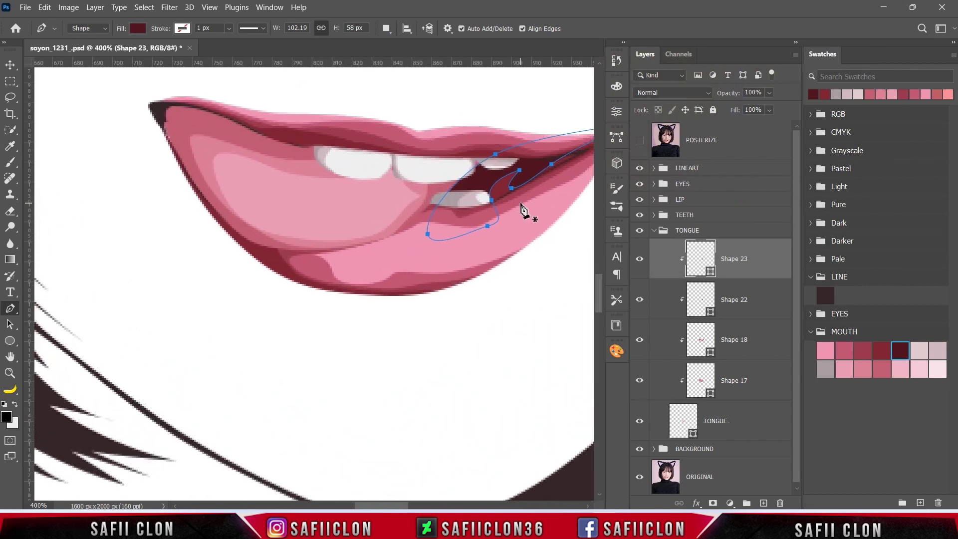
scroll(520, 249, up, 3)
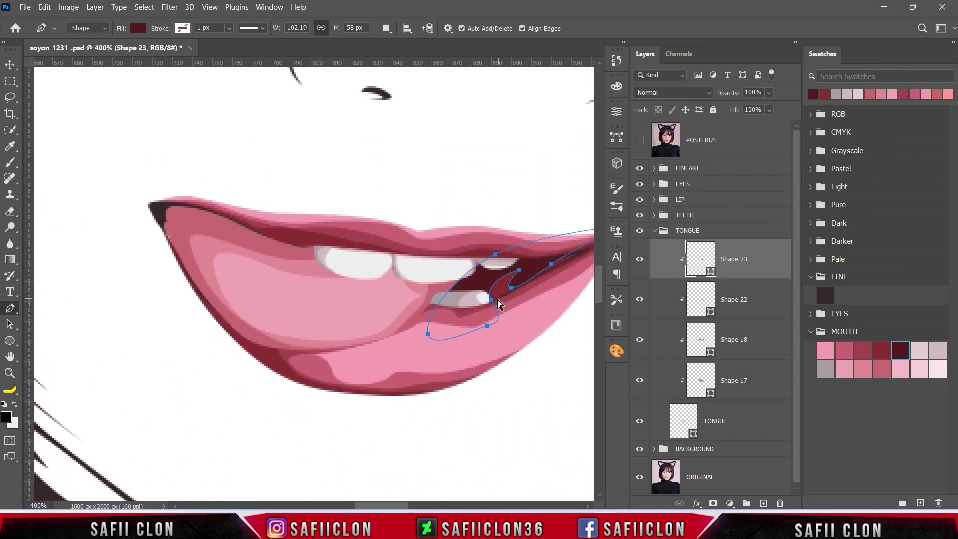
mouse_move(491, 300)
mouse_down()
mouse_move(486, 295)
mouse_move(527, 268)
mouse_up()
click(565, 260)
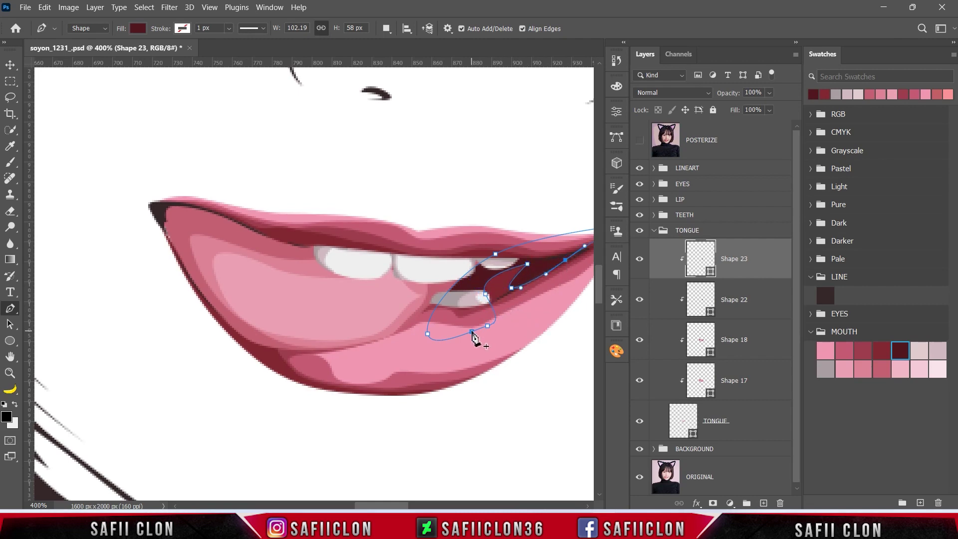
click(640, 140)
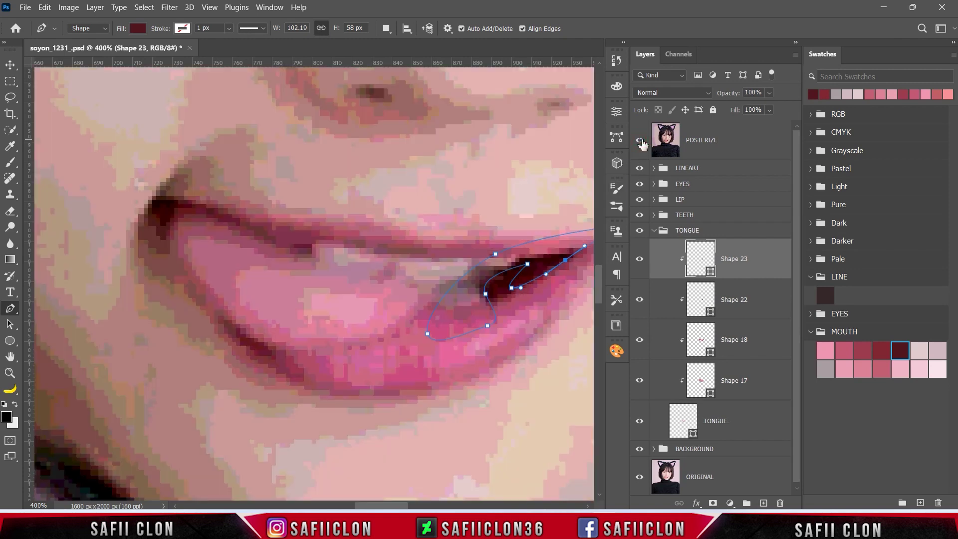
click(640, 141)
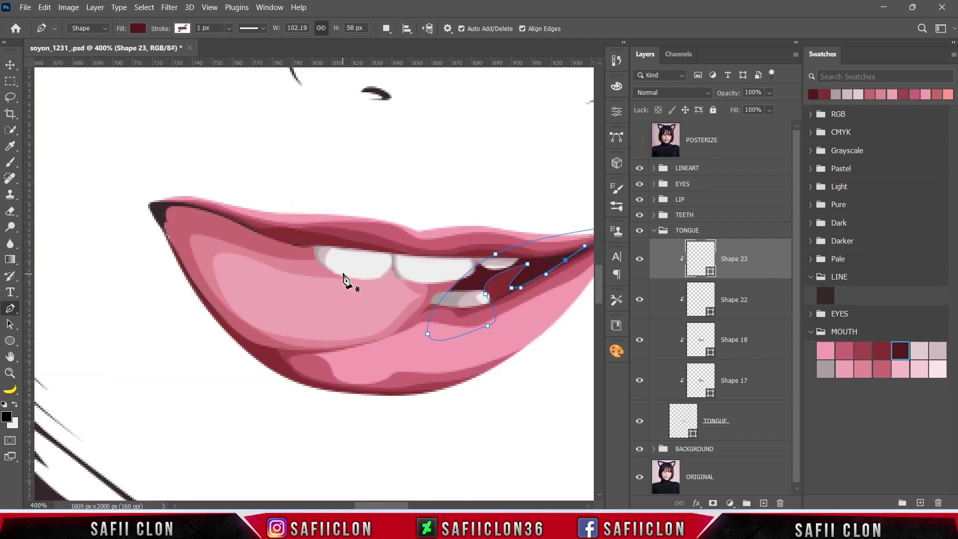
With Combine Shapes, add a dark shadow along the upper lip's inner edge.
click(386, 29)
click(424, 47)
click(328, 243)
drag(267, 240, 250, 229)
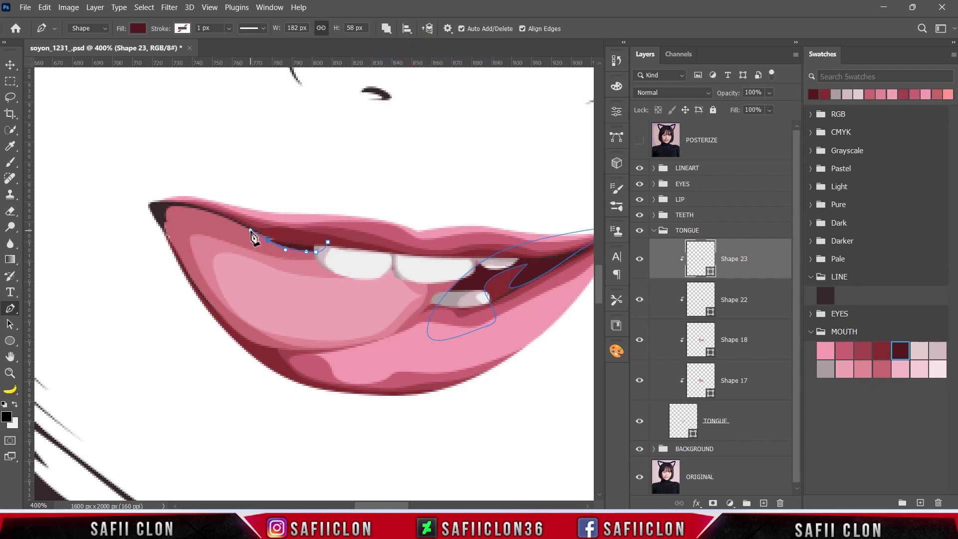
click(169, 238)
drag(144, 218, 146, 186)
drag(190, 179, 228, 193)
drag(294, 204, 305, 212)
click(409, 222)
click(328, 243)
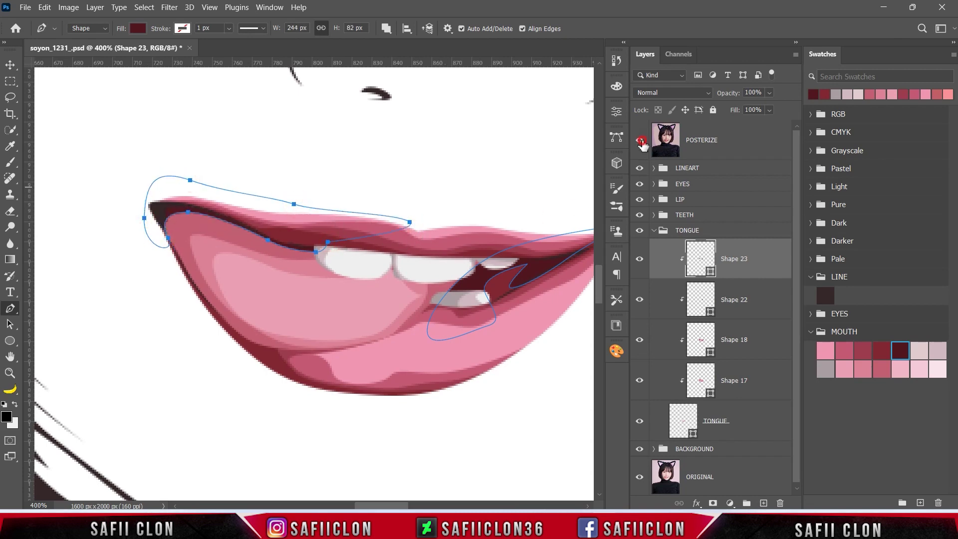
Compare the upper-lip shadow with the photo and finish editing the path.
click(640, 141)
click(640, 141)
key(ctrl+minus)
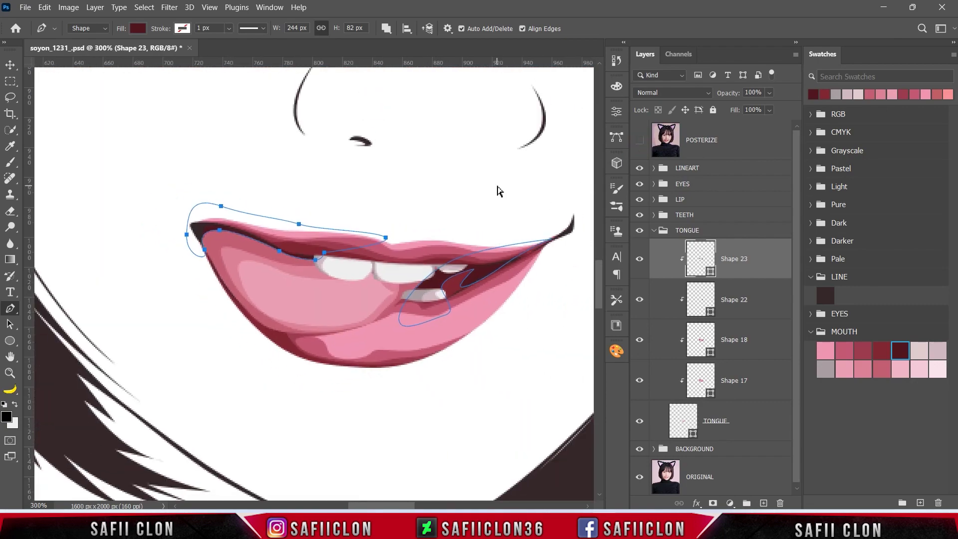
key(ctrl+minus)
key(ctrl+minus)
key(ctrl+minus)
key(ctrl+minus)
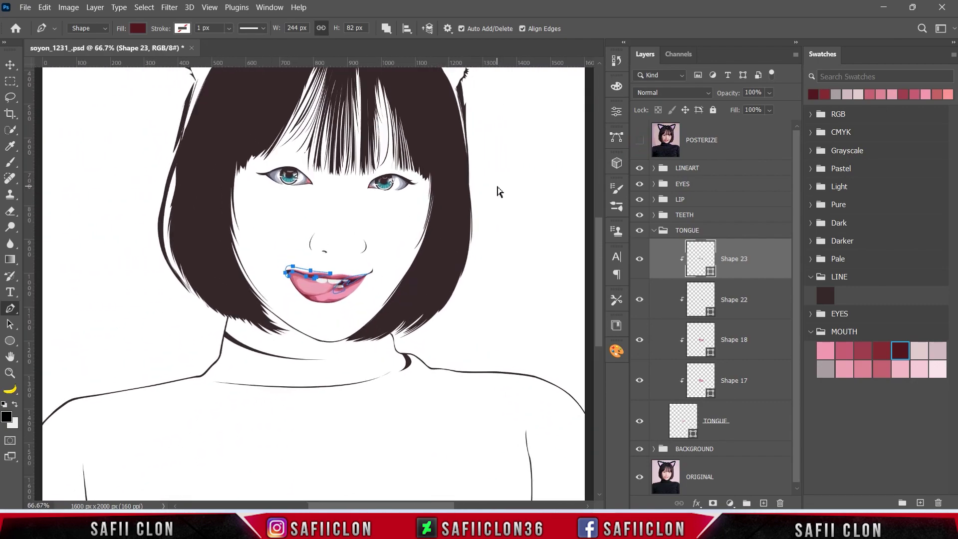
key(ctrl+plus)
key(ctrl+plus)
key(Escape)
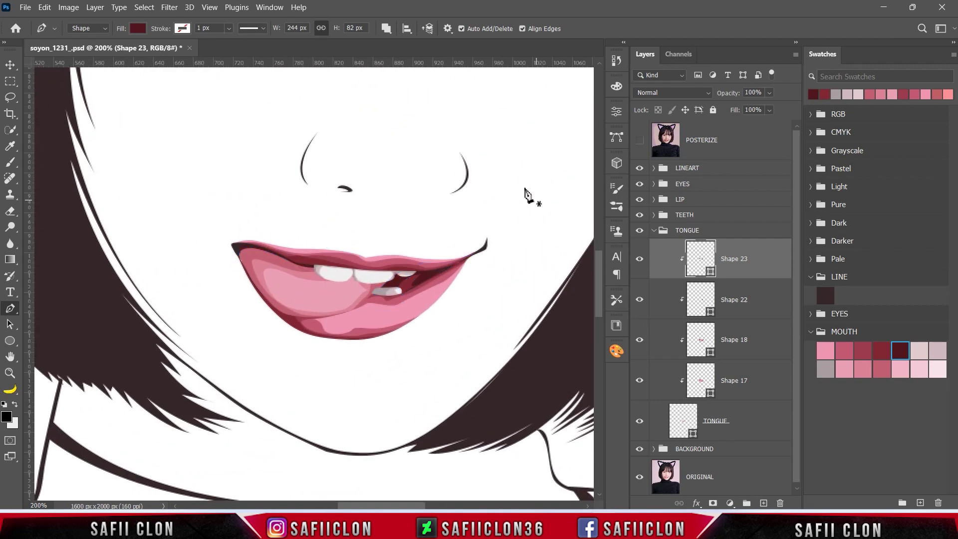
Begin a new separate Shape 24 on the tongue, tracing from the photo.
click(386, 28)
click(415, 39)
key(ctrl+h)
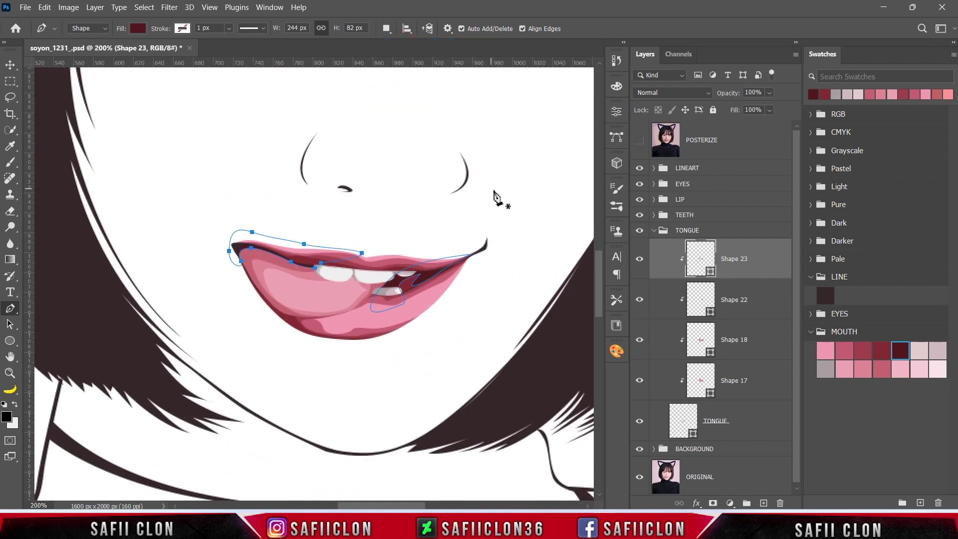
click(639, 140)
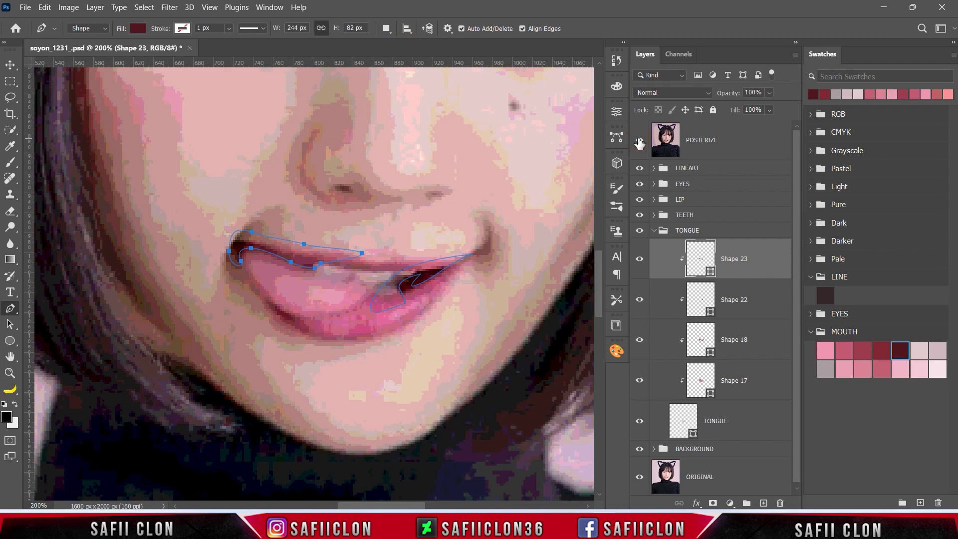
click(337, 283)
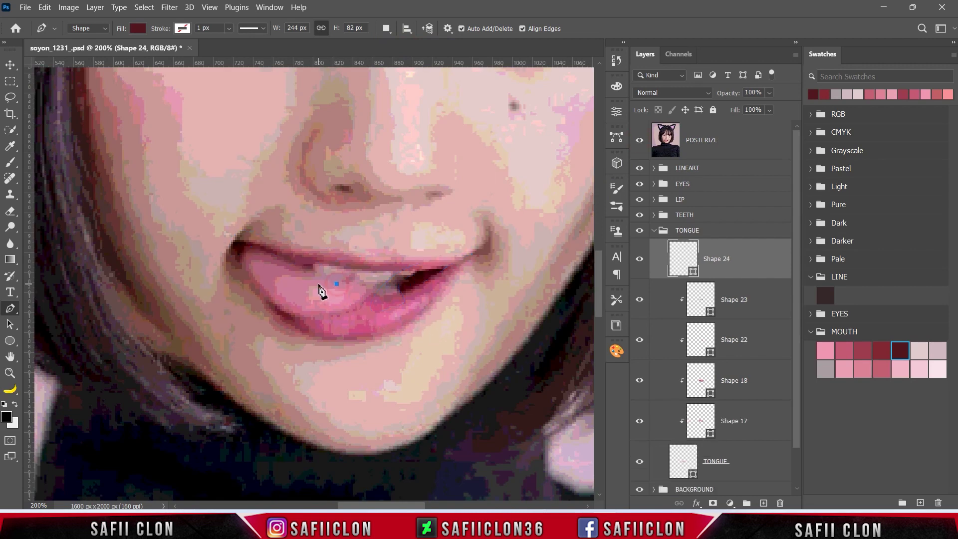
Pen-draw a curved highlight shape, Shape 24, on the left side of the tongue.
click(310, 283)
mouse_move(303, 291)
mouse_down()
mouse_move(300, 282)
mouse_move(360, 299)
mouse_move(329, 315)
mouse_move(370, 280)
mouse_up()
click(644, 144)
click(284, 287)
key(Escape)
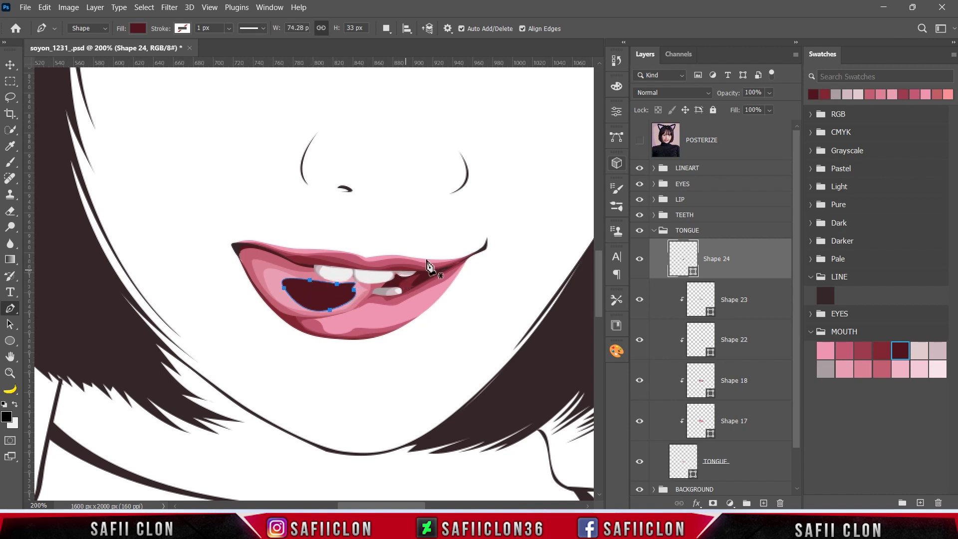
Fill Shape 24 with the light pink swatch and clip it to the tongue.
double_click(693, 273)
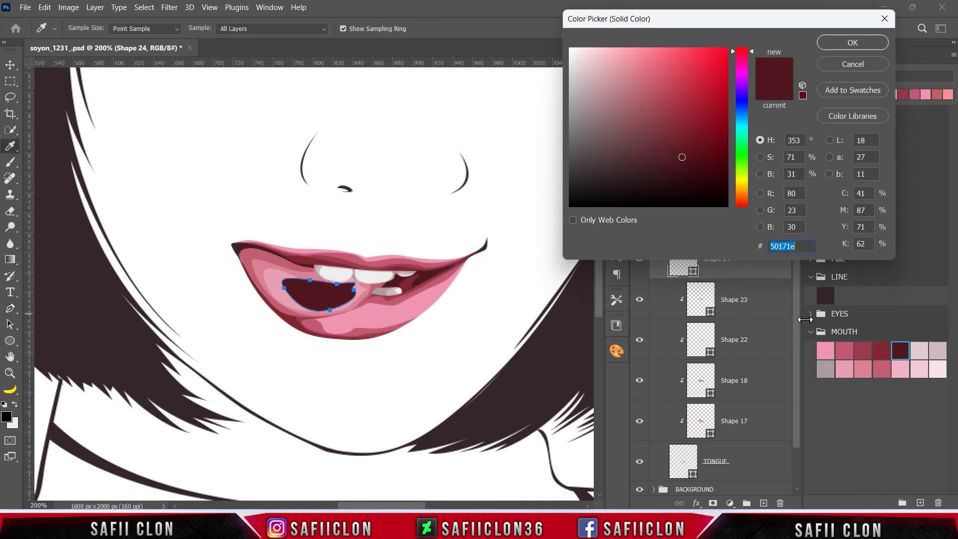
click(902, 367)
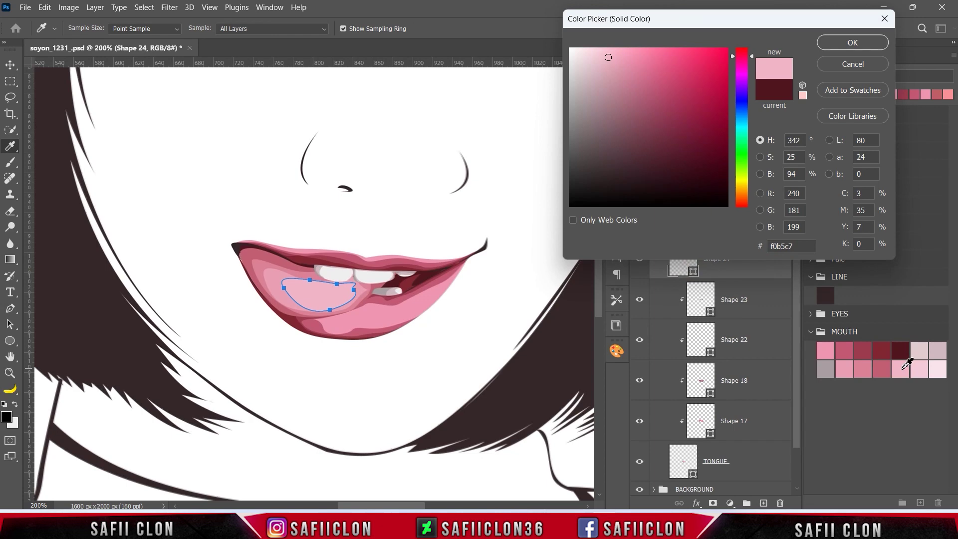
click(920, 368)
click(852, 43)
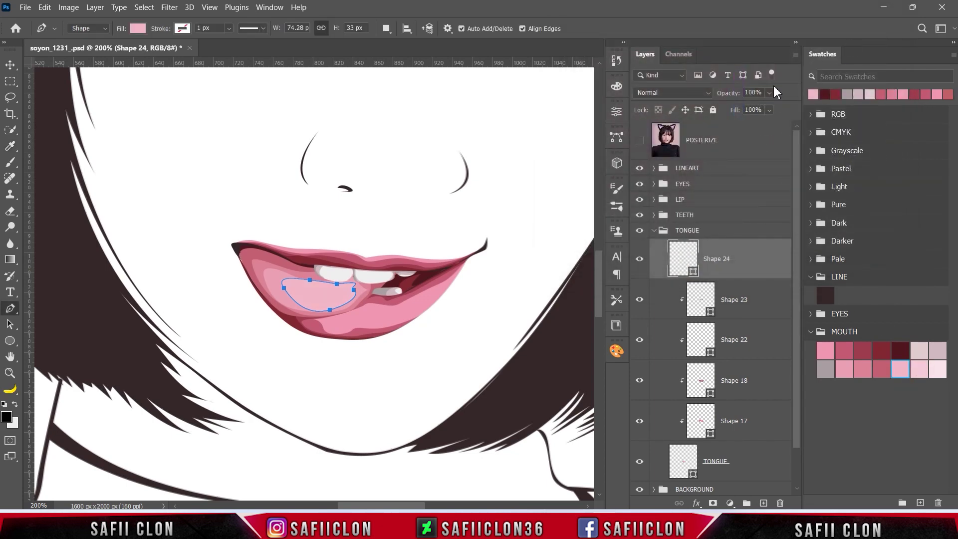
right_click(738, 255)
click(758, 244)
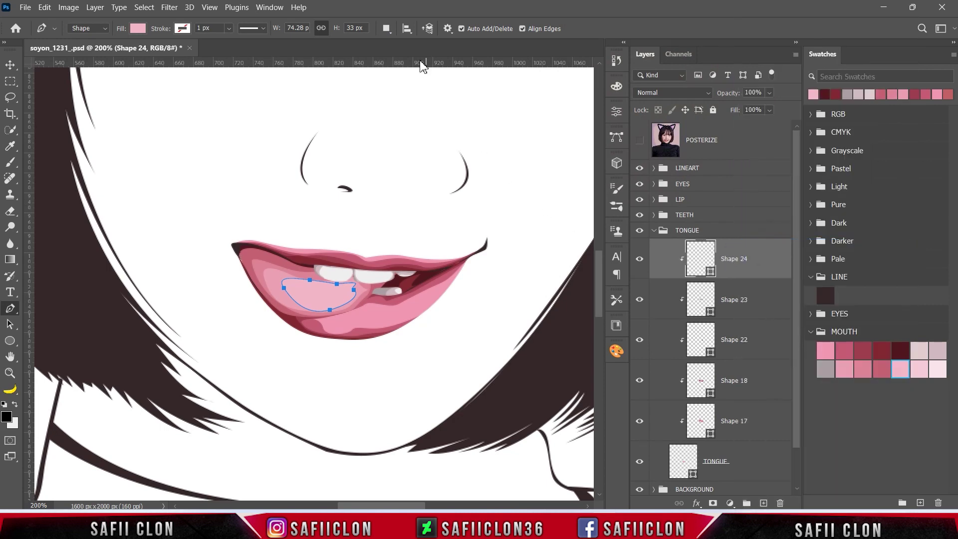
Trace a smaller highlight outline, Shape 25, as a separate shape inside Shape 24.
click(386, 32)
click(392, 42)
click(639, 141)
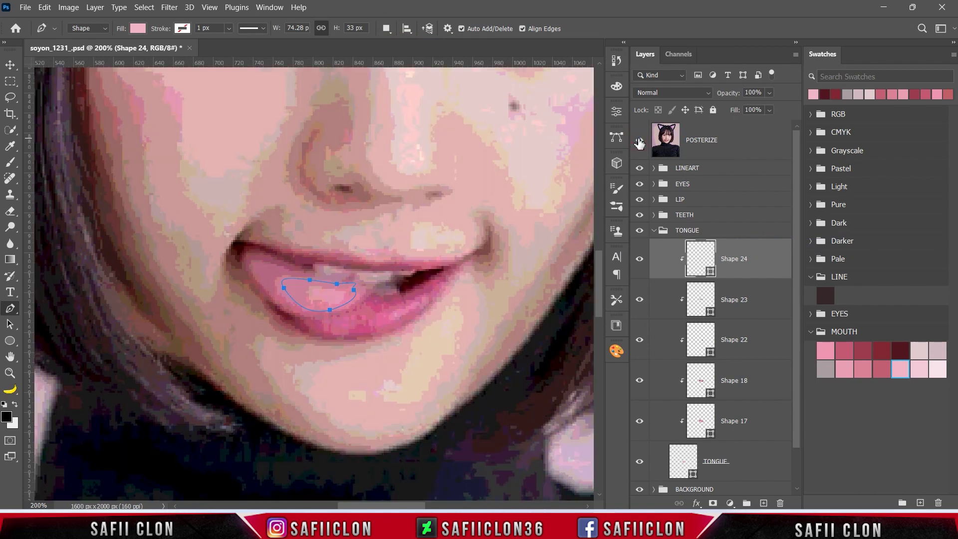
click(306, 286)
mouse_move(330, 289)
mouse_down()
mouse_move(343, 290)
mouse_move(320, 310)
mouse_up()
click(345, 296)
click(306, 309)
click(307, 287)
drag(307, 291, 316, 284)
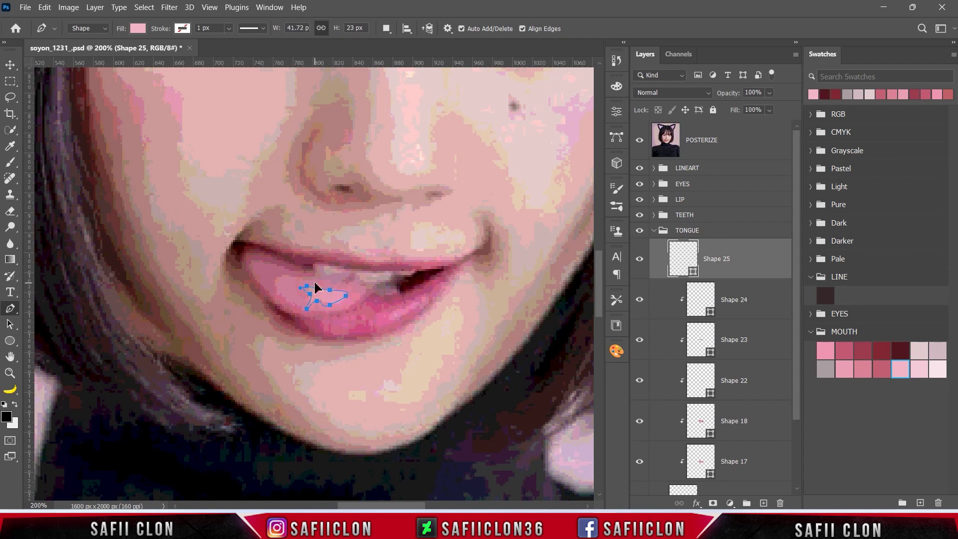
Clip Shape 25 to the tongue and fill it with the palest pink swatch.
click(640, 142)
right_click(741, 262)
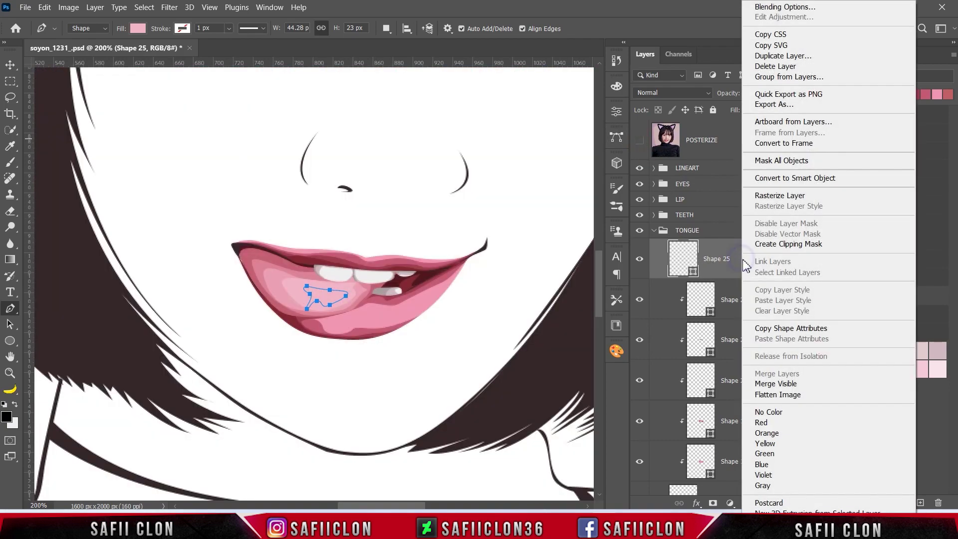
click(774, 244)
double_click(711, 274)
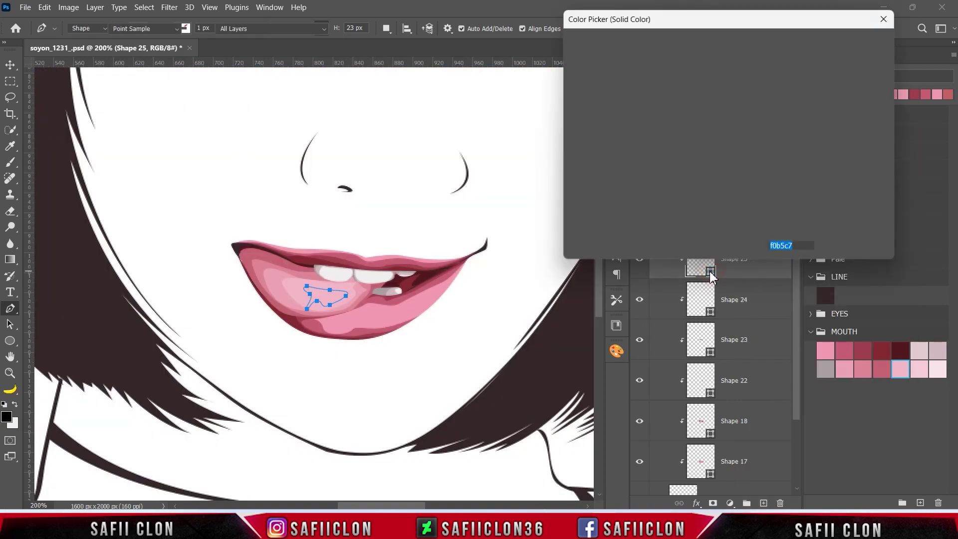
click(920, 368)
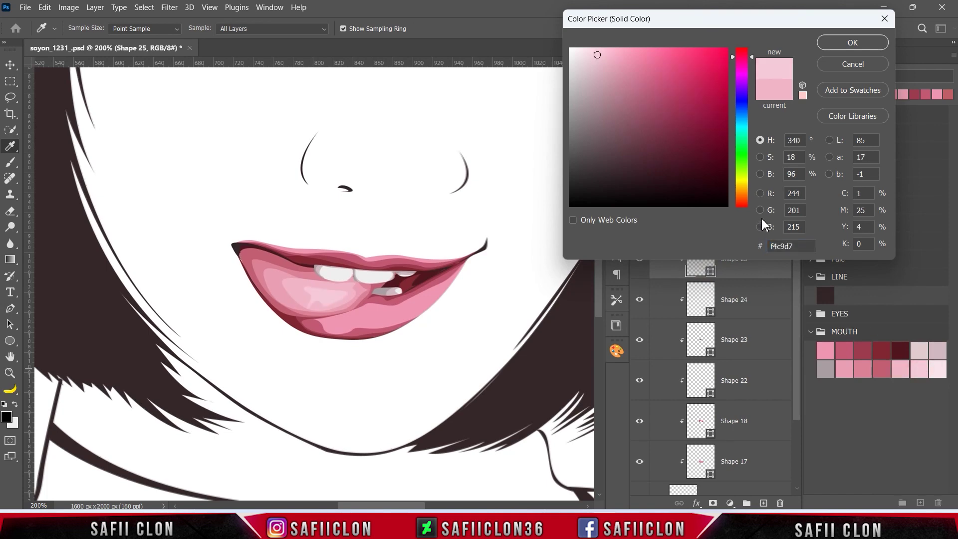
click(848, 43)
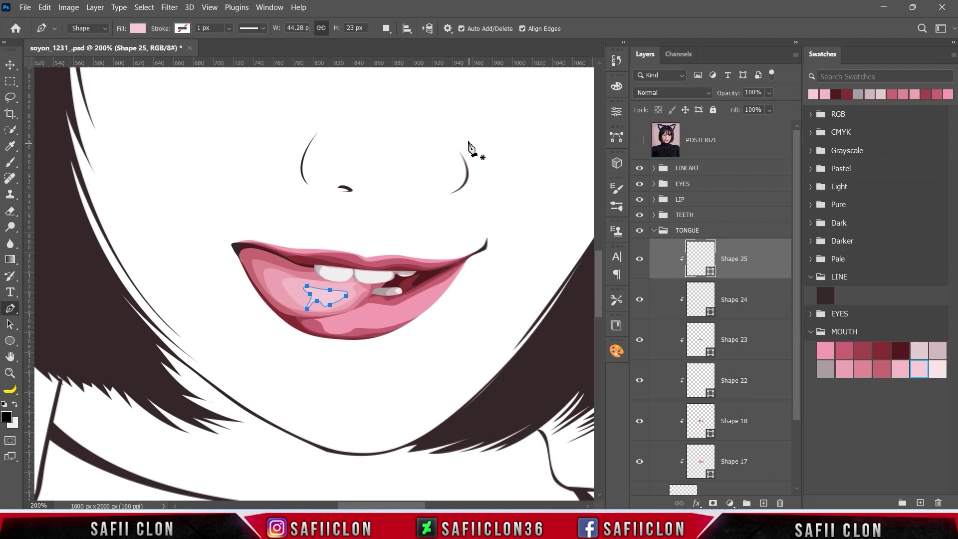
Start Shape 26 with a first curved crescent line, using Combine Shapes mode.
click(384, 36)
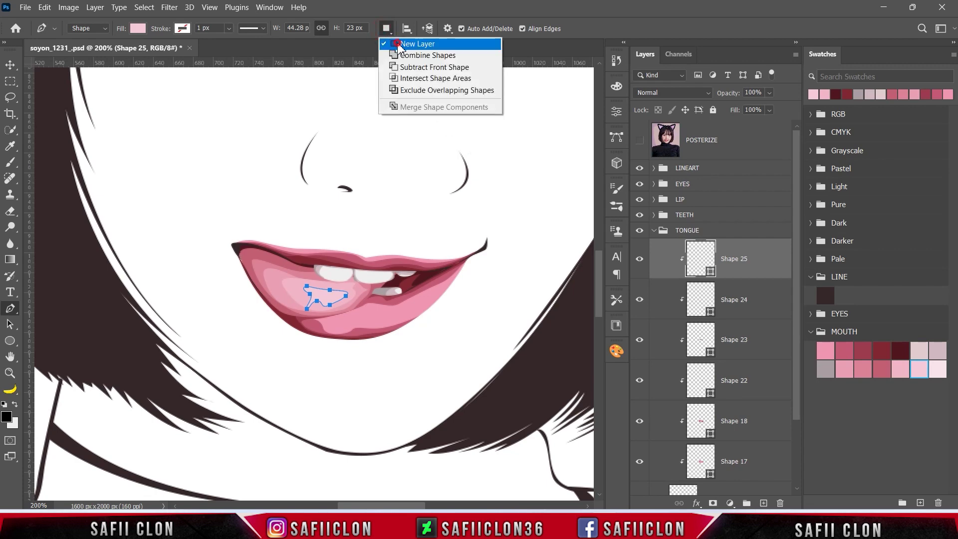
click(639, 139)
click(639, 141)
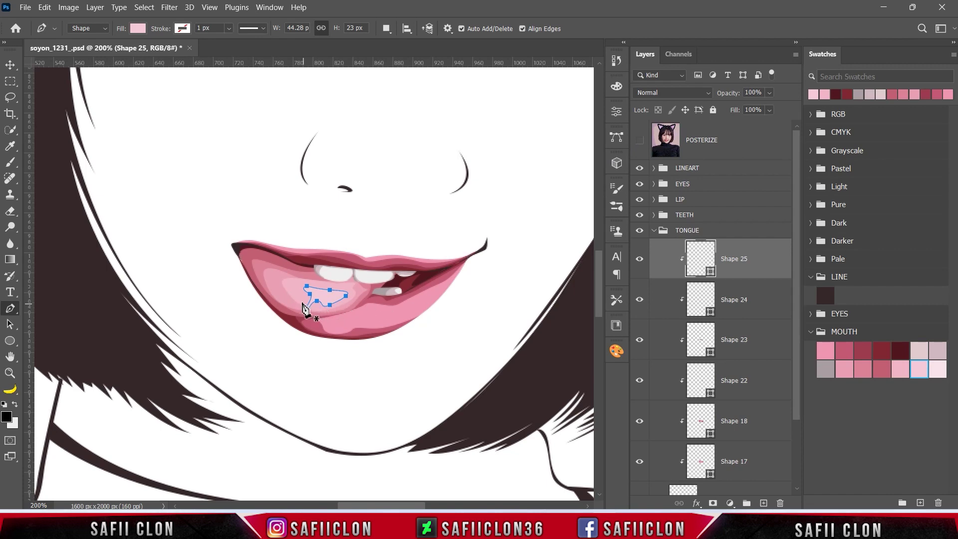
click(638, 140)
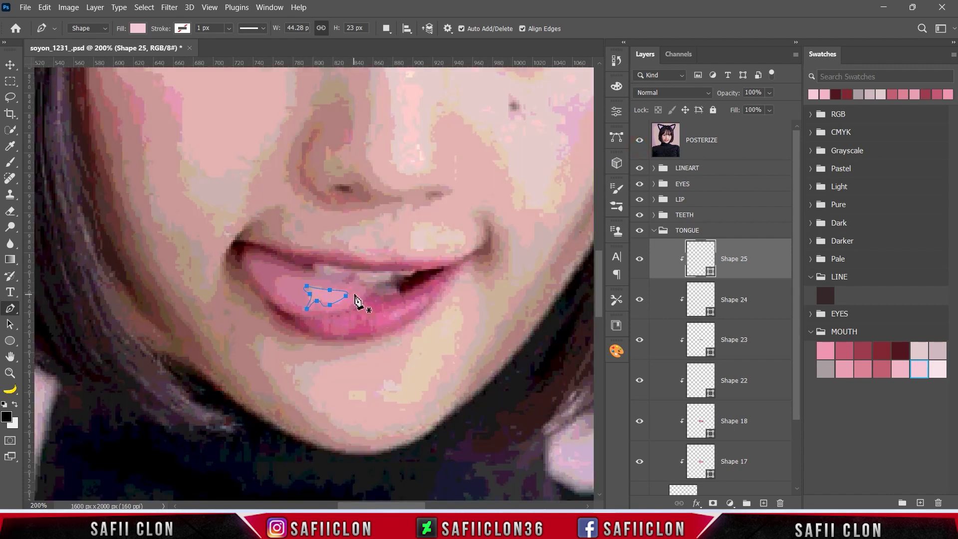
click(340, 301)
click(353, 292)
drag(353, 293, 364, 299)
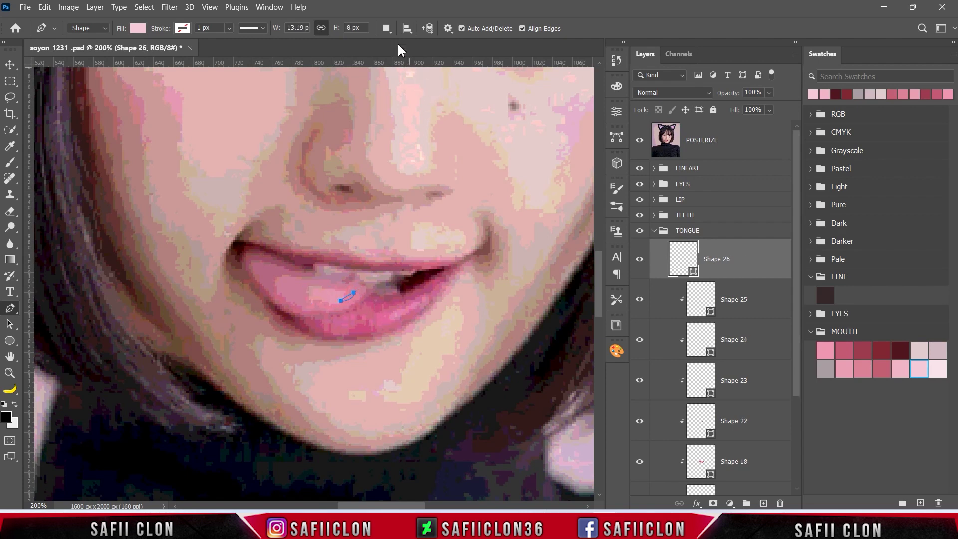
click(386, 29)
click(402, 56)
Draw the lower crescent across the tongue and begin an upper crescent above it.
click(639, 140)
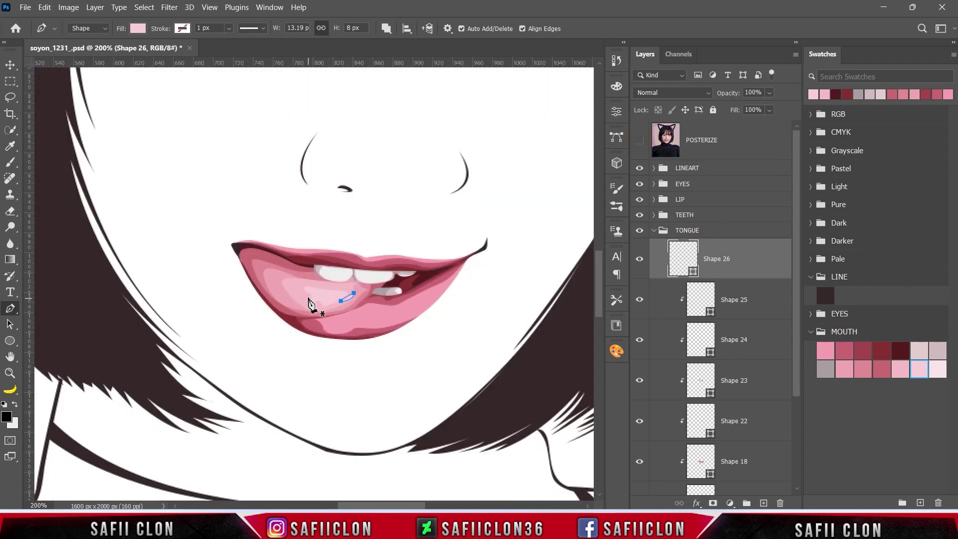
click(300, 291)
key(ctrl+z)
click(639, 140)
click(301, 303)
mouse_move(333, 306)
mouse_down()
mouse_move(349, 300)
mouse_move(331, 284)
mouse_up()
click(301, 303)
click(298, 281)
ctrl+click(275, 290)
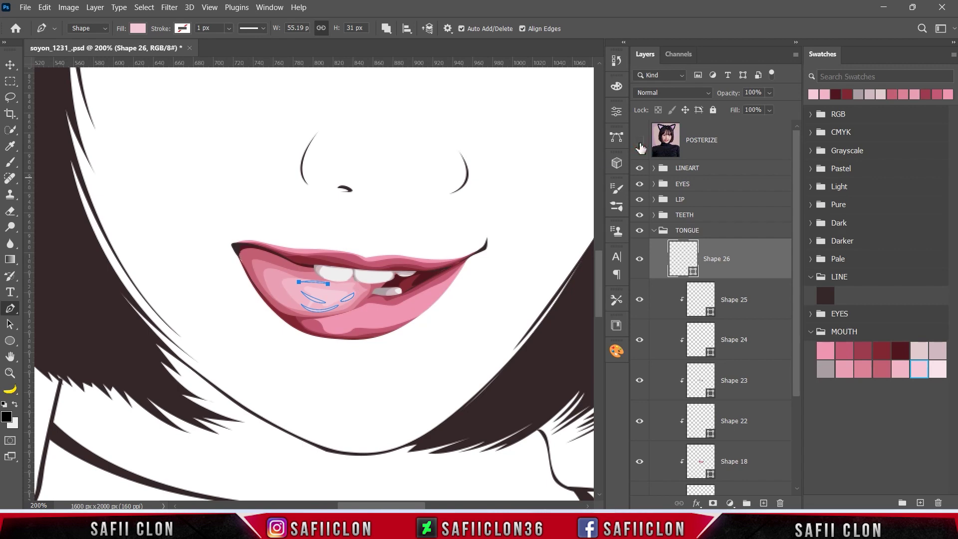
Recolour Shape 26's highlight strokes with the palest pink from the MOUTH swatches.
click(640, 141)
click(640, 143)
double_click(693, 274)
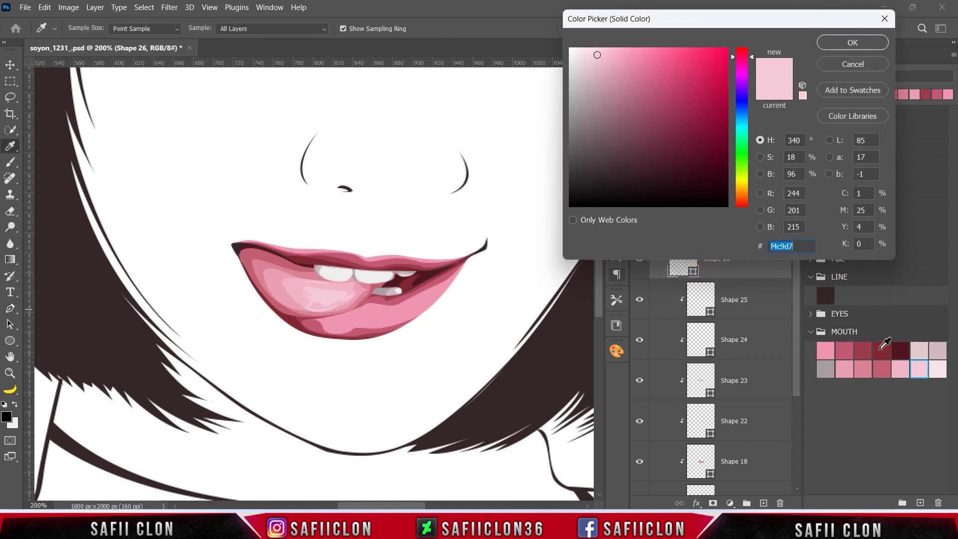
click(933, 367)
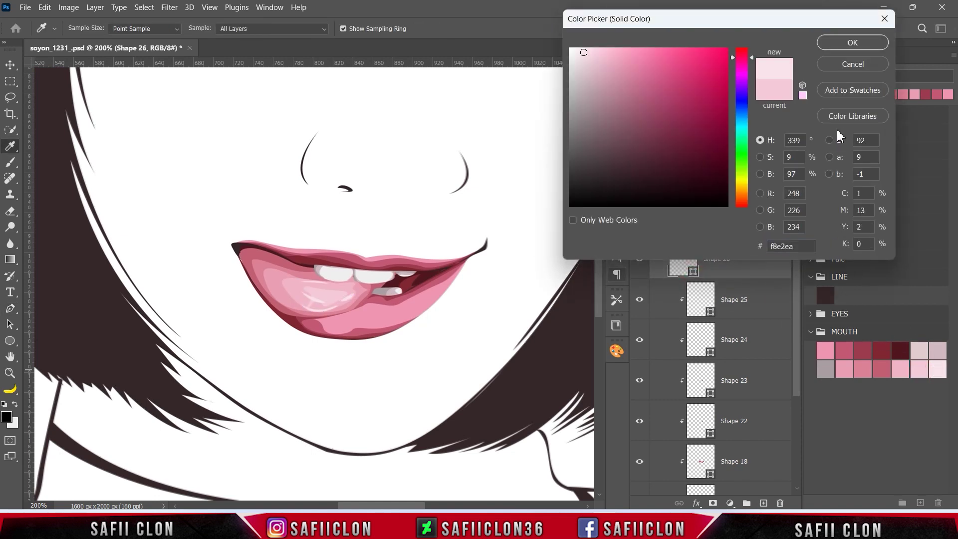
click(852, 44)
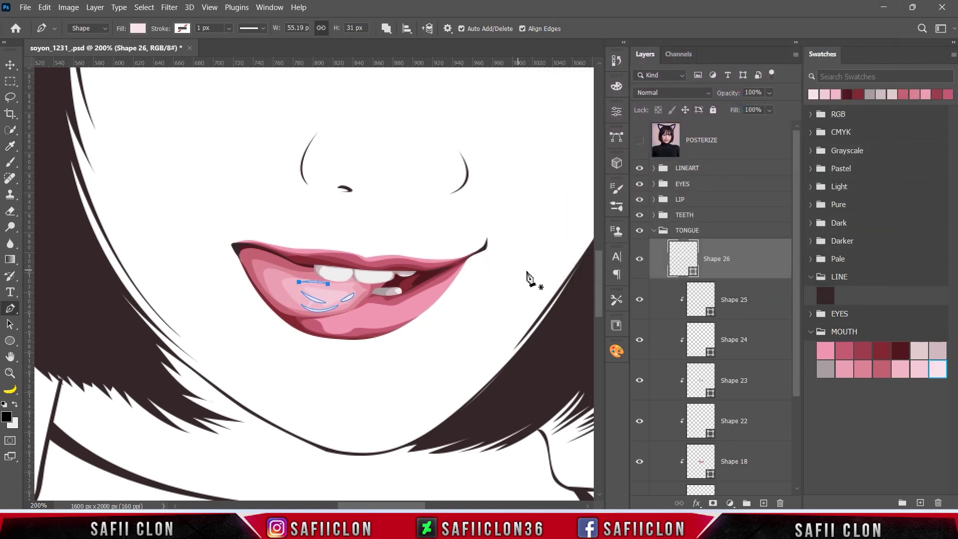
Clip Shape 26 to the tongue shape beneath it.
right_click(757, 254)
click(796, 243)
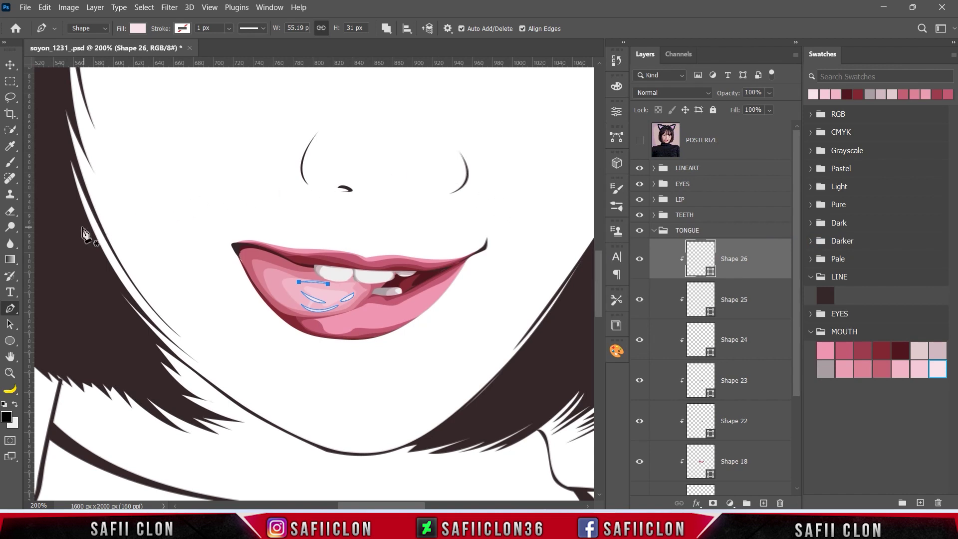
click(10, 162)
Set up the Brush at 18 px size and 9% opacity.
click(52, 157)
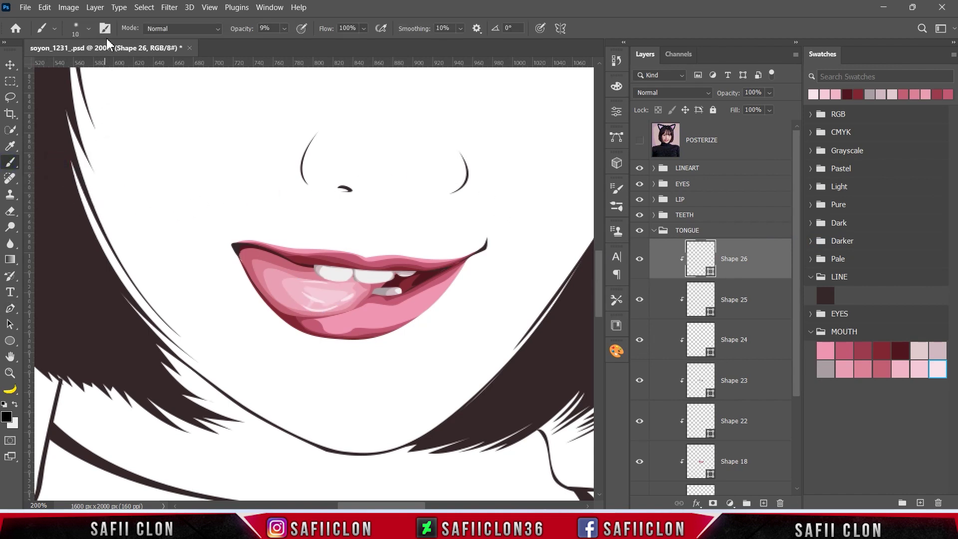
click(87, 29)
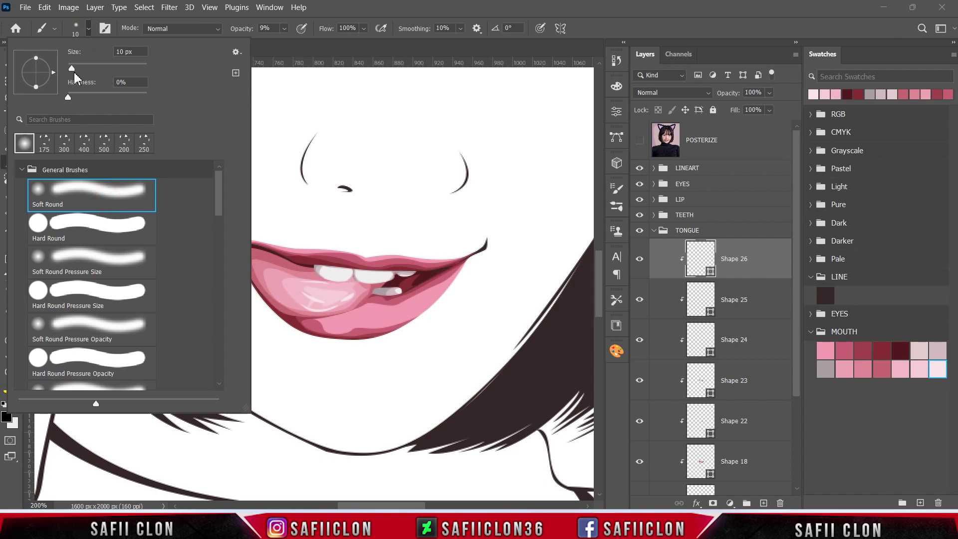
drag(75, 69, 76, 69)
click(88, 30)
click(283, 28)
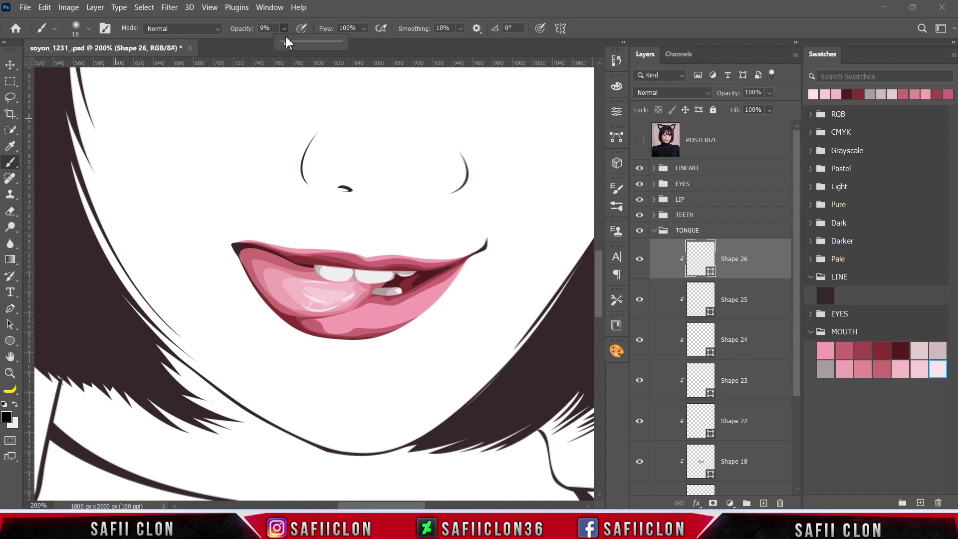
click(286, 43)
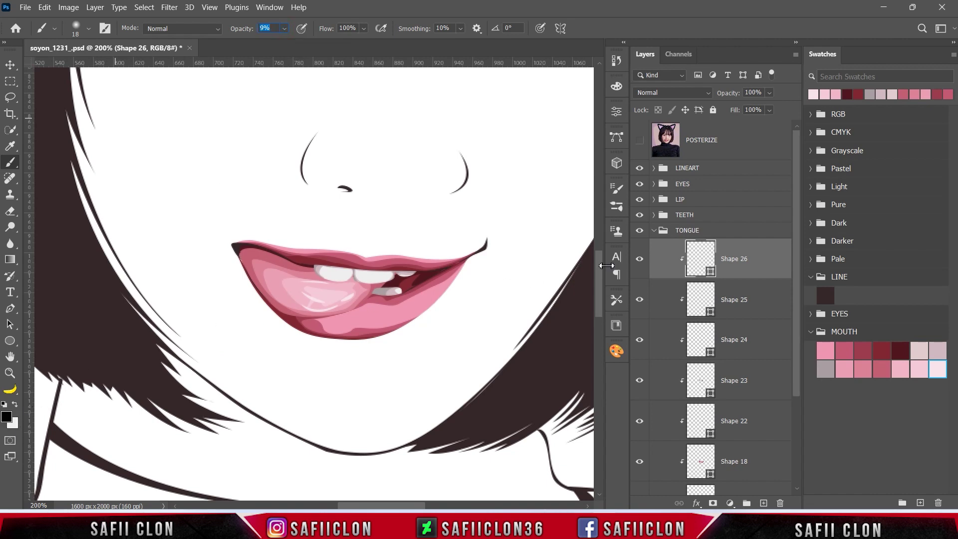
Add a layer mask to Shape 26 and brush away parts of the highlight strokes.
click(770, 255)
click(713, 504)
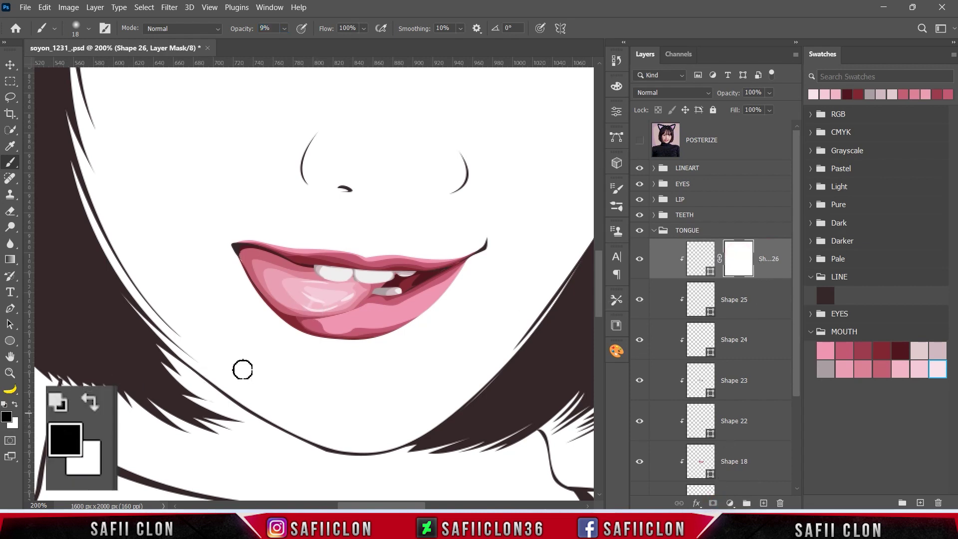
key(bracketright)
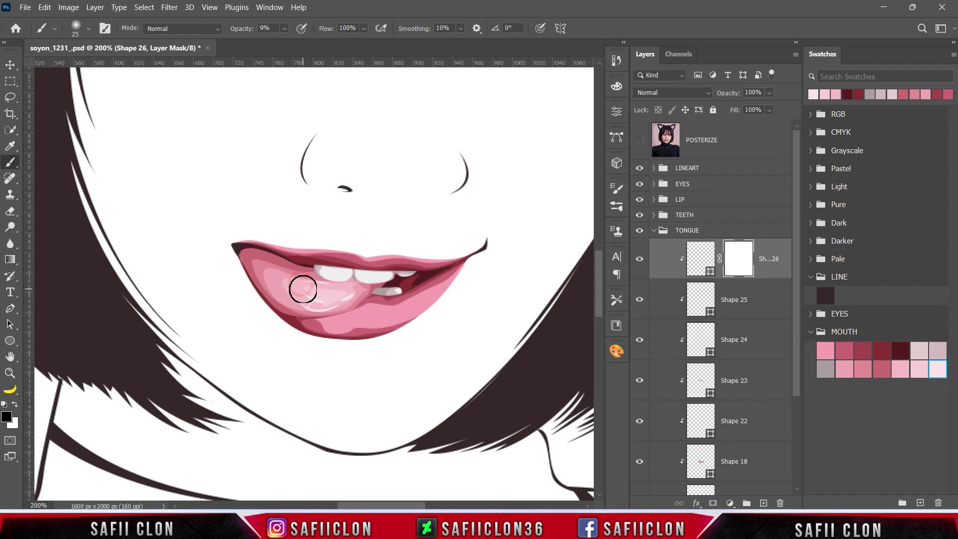
key(bracketleft)
mouse_move(302, 301)
mouse_down()
mouse_move(315, 304)
mouse_move(293, 280)
mouse_move(262, 275)
mouse_up()
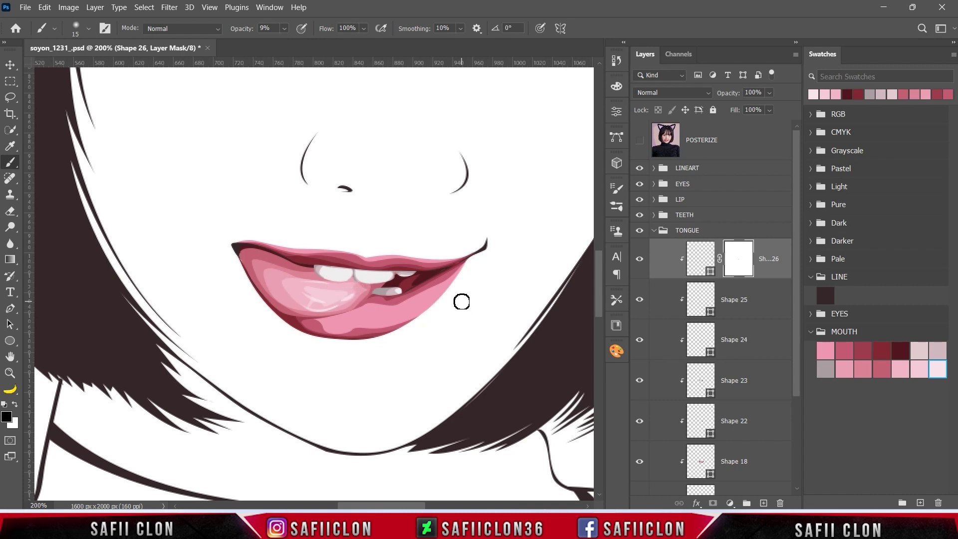
drag(801, 244, 803, 316)
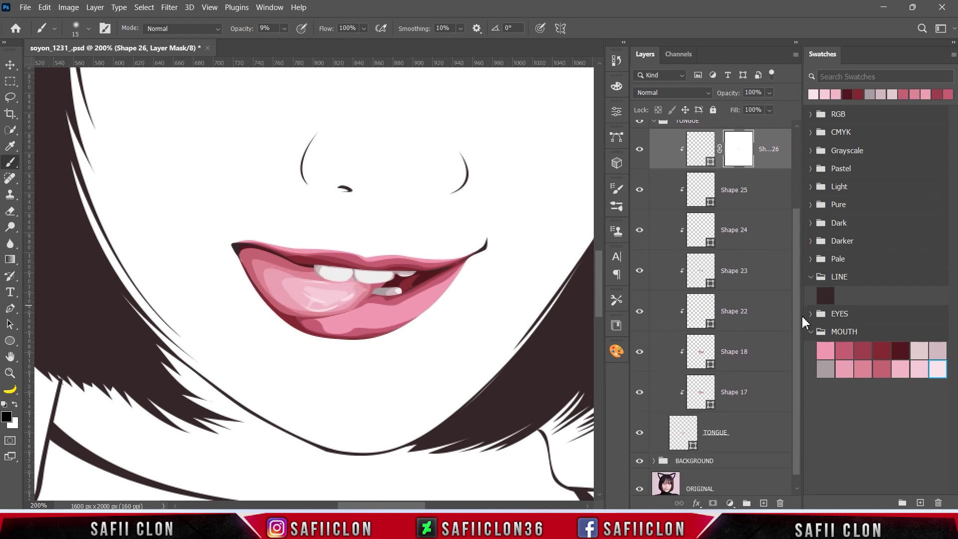
Toggle visibility of Shapes 25, 24, 23, 22, 18 and 17 to compare the mouth shading.
click(640, 189)
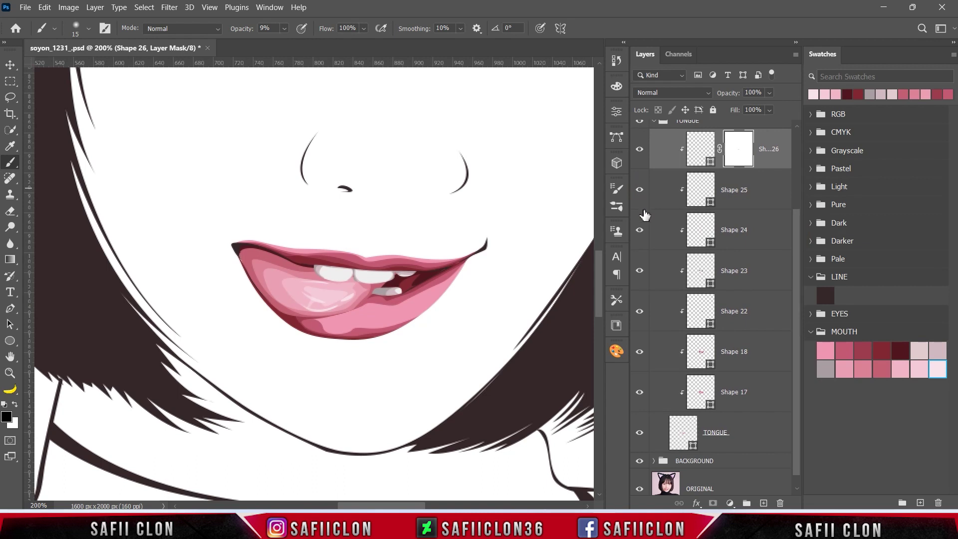
click(640, 234)
click(640, 235)
click(640, 234)
click(640, 272)
click(640, 312)
click(642, 312)
click(642, 354)
click(642, 394)
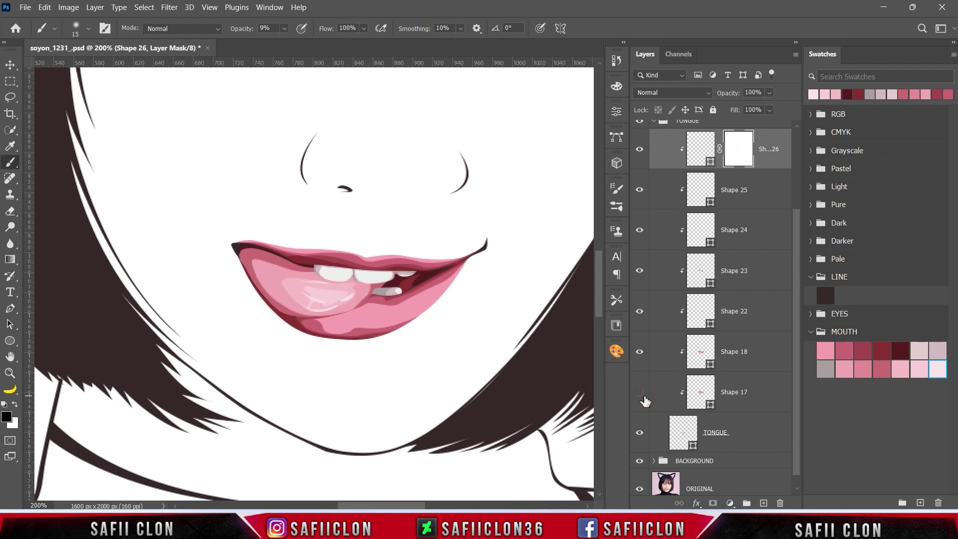
click(644, 398)
click(641, 354)
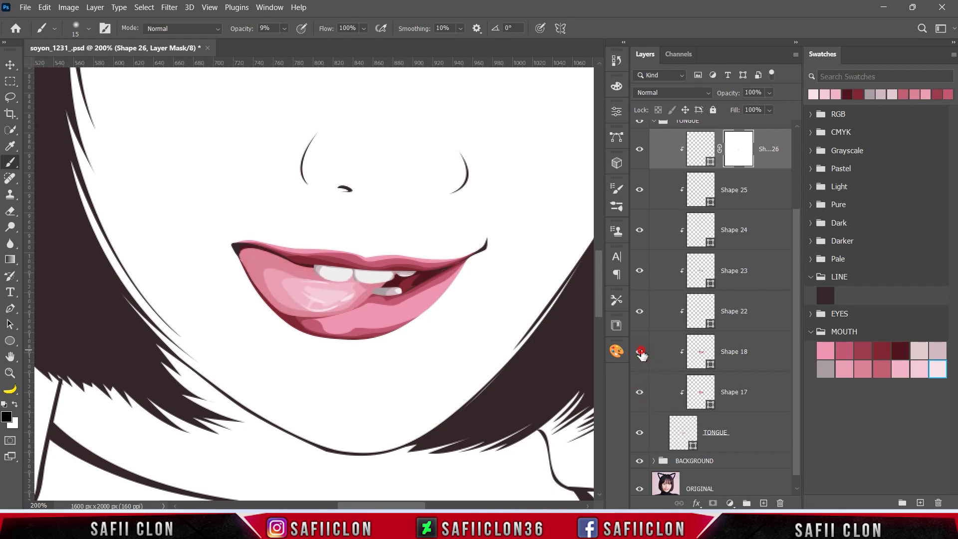
Add an anchor to Shape 18's tongue path and pull it up-left to refine the curve.
click(748, 357)
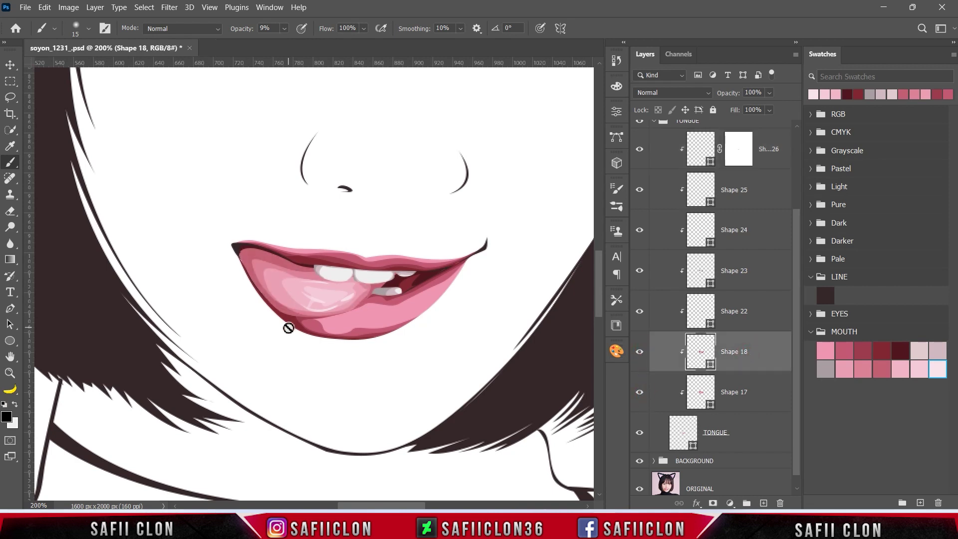
click(10, 308)
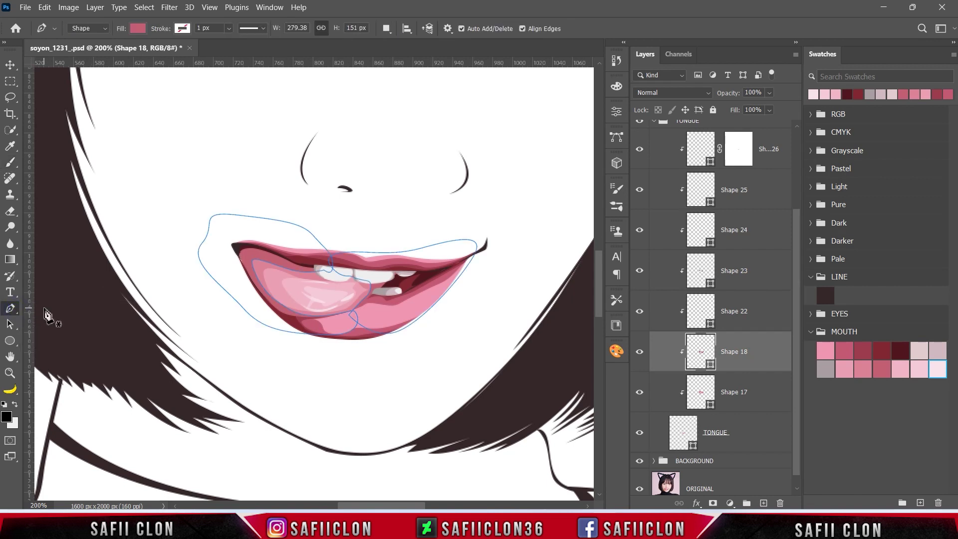
right_click(11, 308)
click(42, 314)
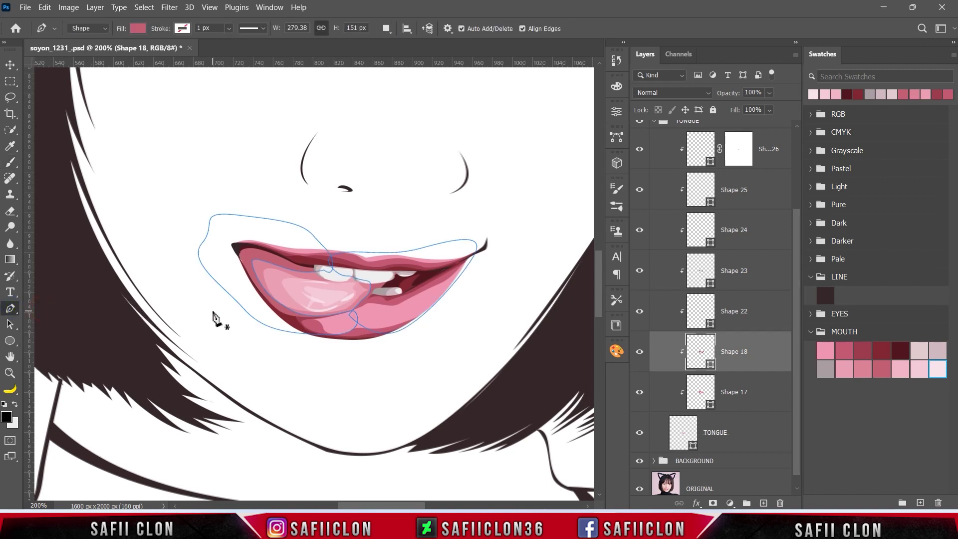
ctrl+click(275, 302)
click(279, 307)
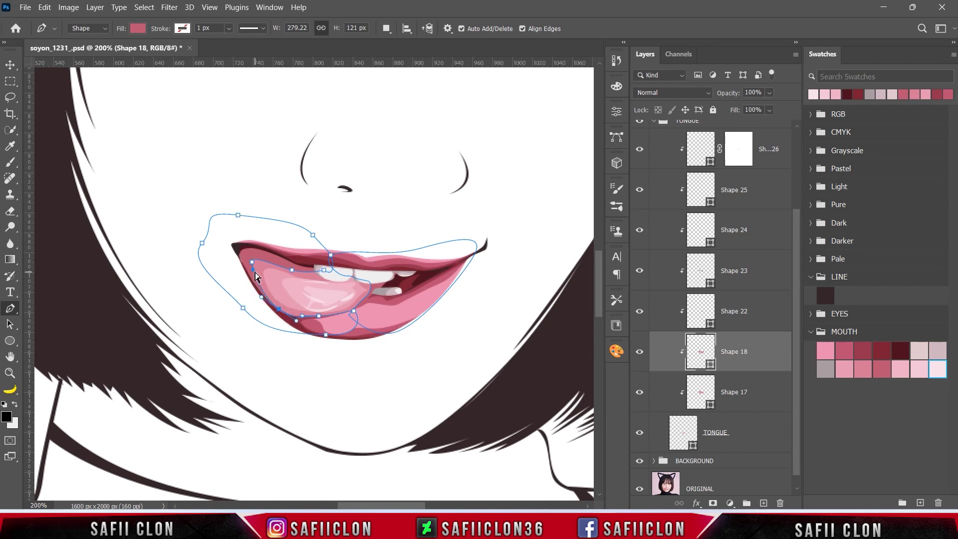
drag(259, 298, 255, 291)
Recheck Shapes 22 and 18, then adjust Shape 17's lower-left tongue shading curve.
click(751, 314)
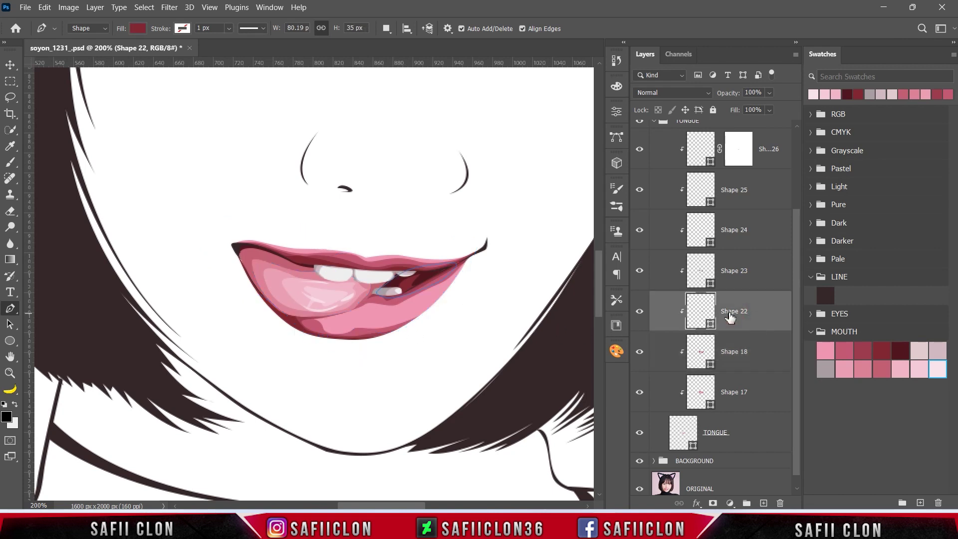
click(639, 315)
click(640, 355)
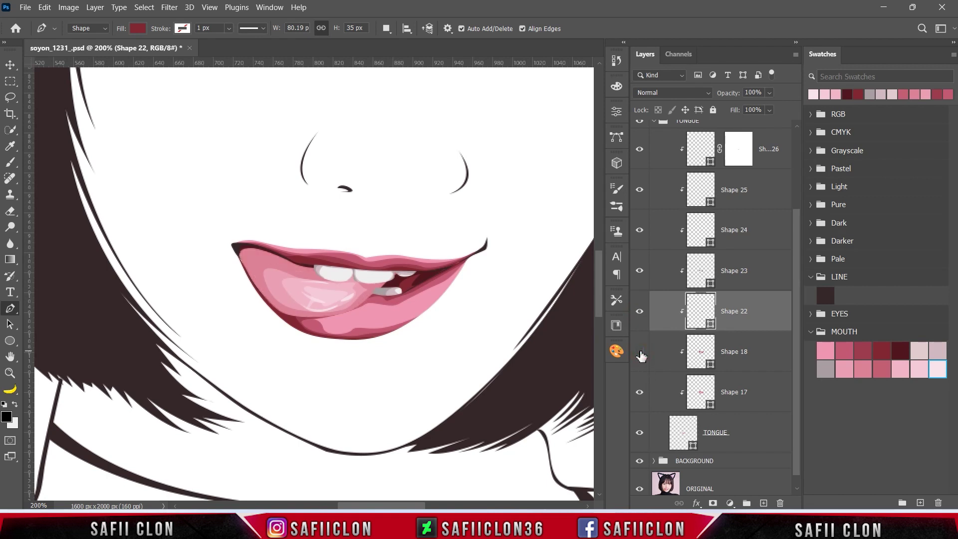
click(763, 360)
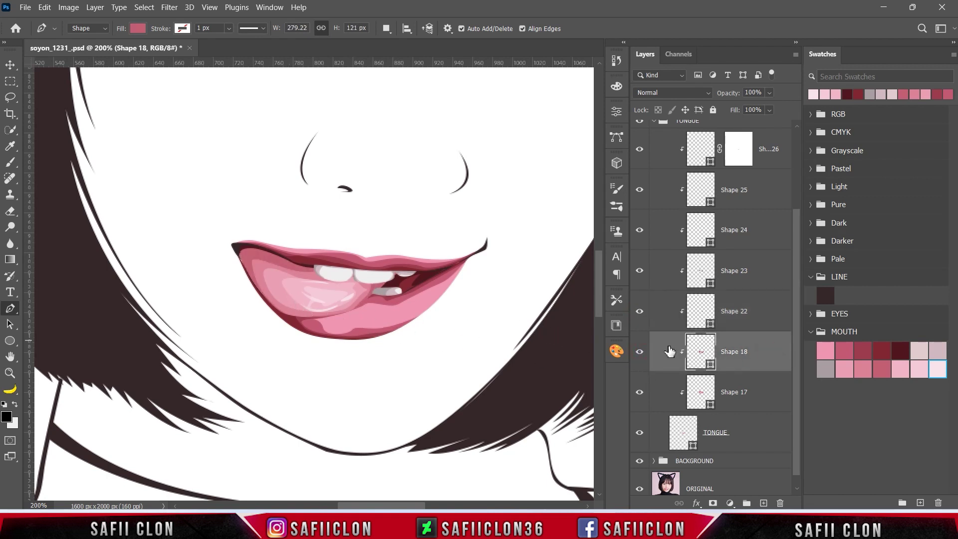
click(640, 354)
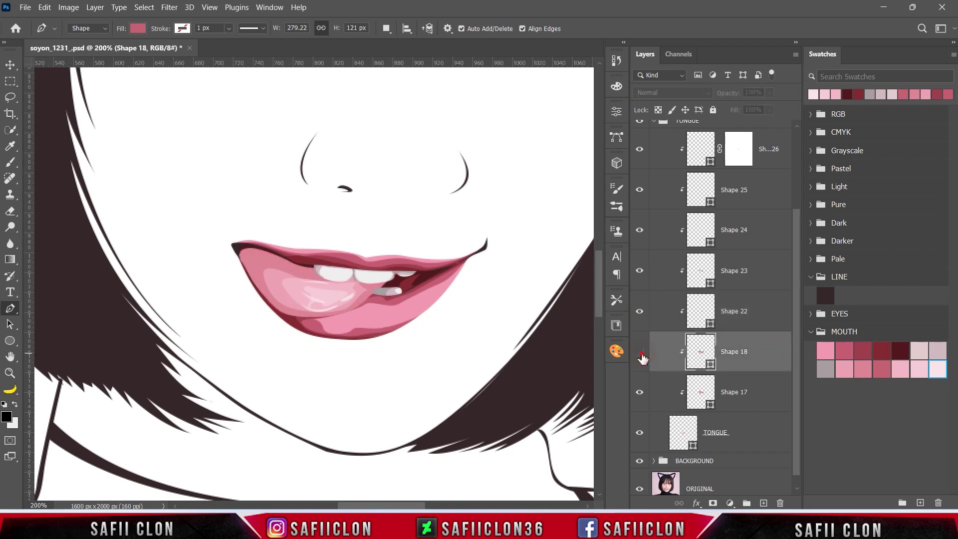
click(638, 392)
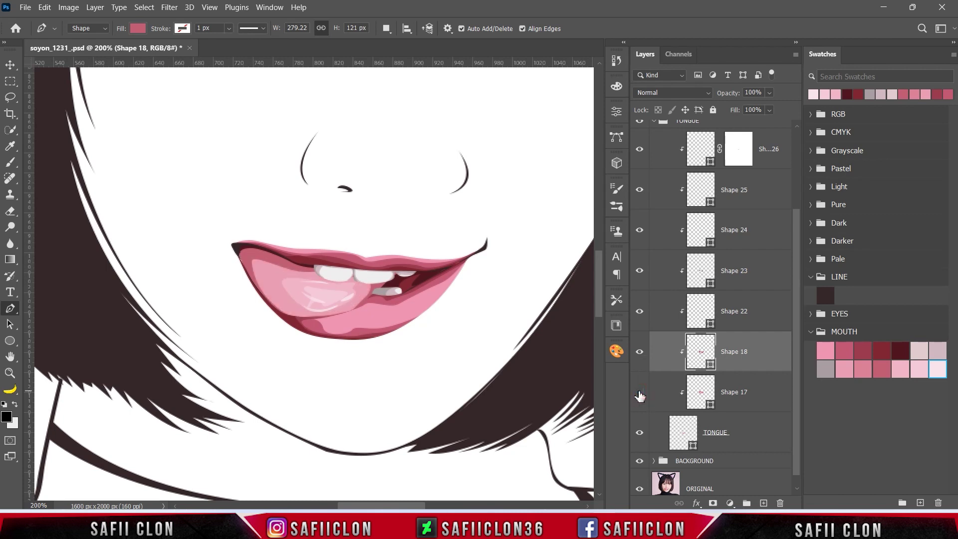
click(744, 397)
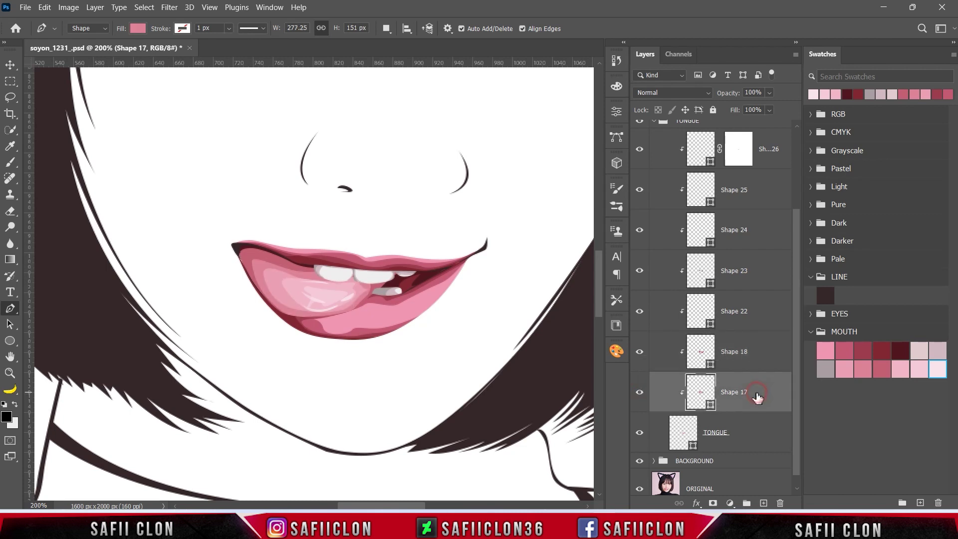
ctrl+click(277, 312)
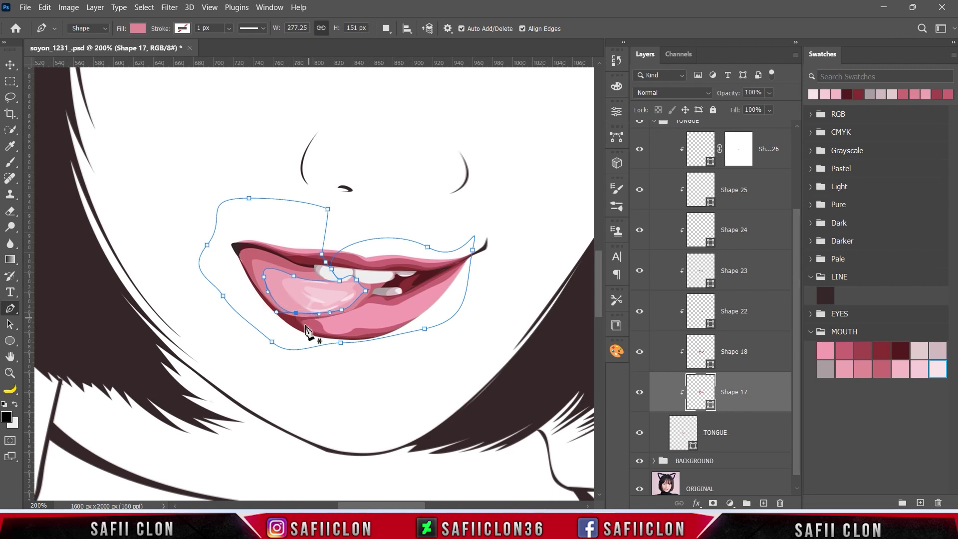
drag(276, 312, 271, 313)
key(Escape)
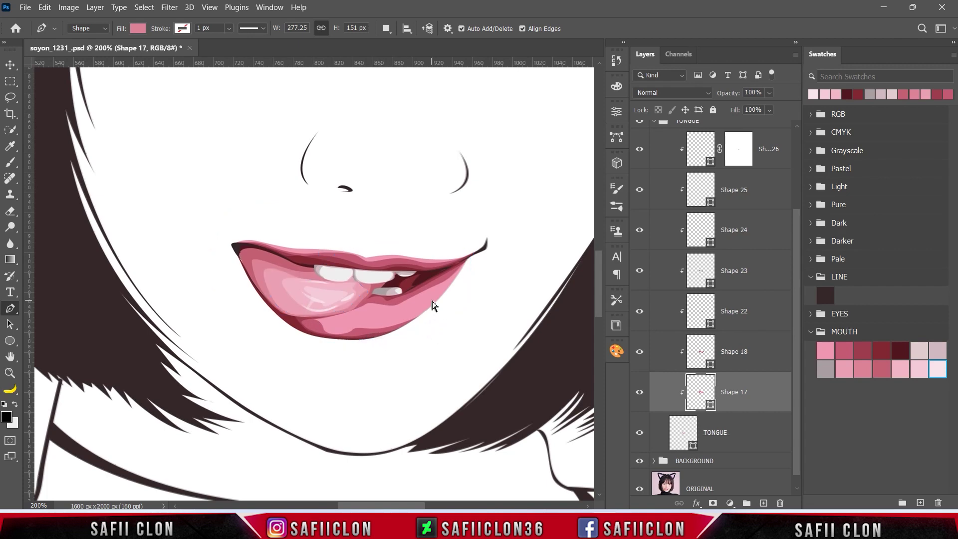
key(ctrl+minus)
key(ctrl+minus)
key(ctrl+minus)
key(ctrl+minus)
key(ctrl+plus)
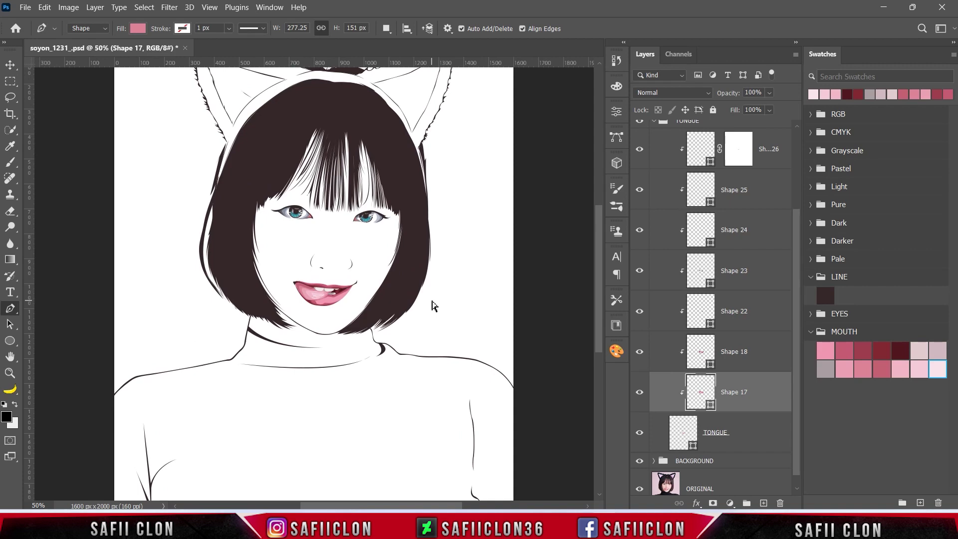
Select Shape 26 and set the Pen Tool to New Layer, zoomed to 300% on the mouth.
key(ctrl+plus)
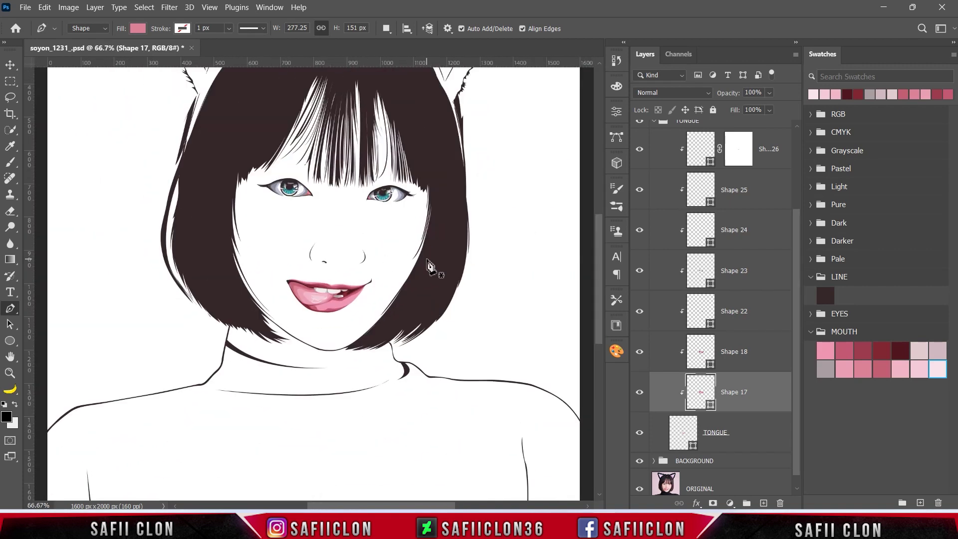
key(ctrl+plus)
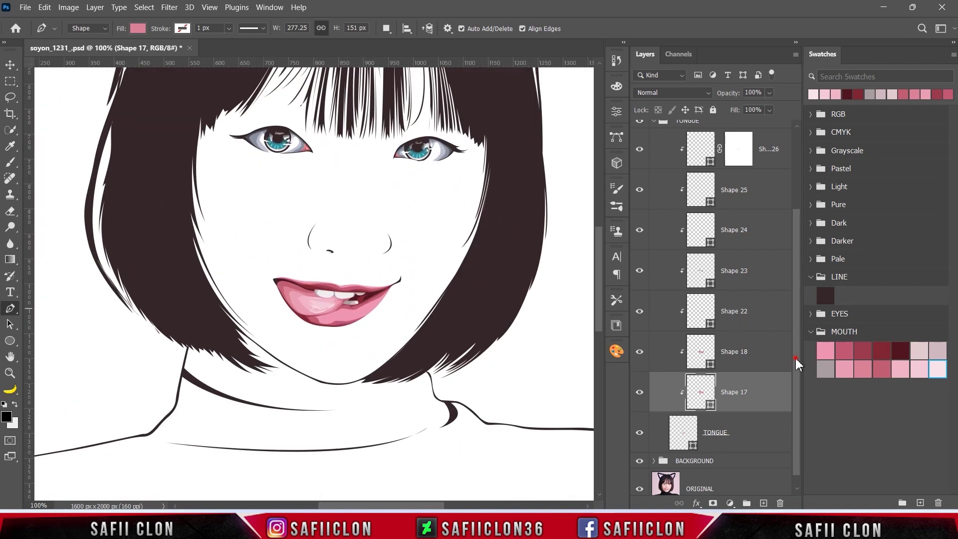
scroll(795, 358, up, 2)
scroll(783, 279, up, 1)
click(776, 201)
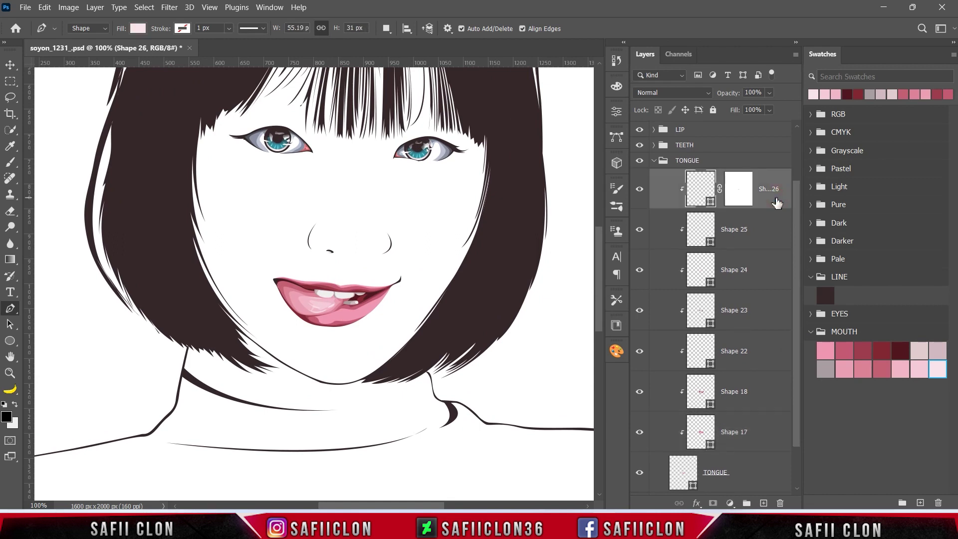
right_click(17, 309)
click(48, 305)
click(386, 28)
click(404, 40)
key(ctrl+plus)
key(ctrl+plus)
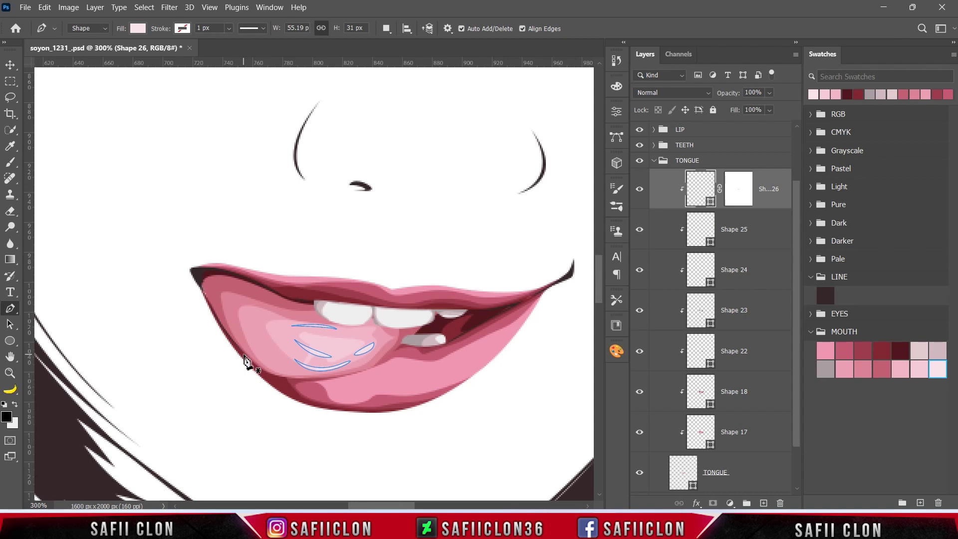
Draw Shape 27 along the inner lip edge near the mouth corner and clip it to the layer below.
click(243, 354)
mouse_move(219, 316)
mouse_down()
mouse_move(211, 304)
mouse_move(275, 300)
mouse_move(231, 281)
mouse_up()
drag(337, 316, 372, 318)
drag(331, 290, 358, 296)
click(214, 264)
click(189, 294)
click(224, 352)
click(251, 369)
click(242, 354)
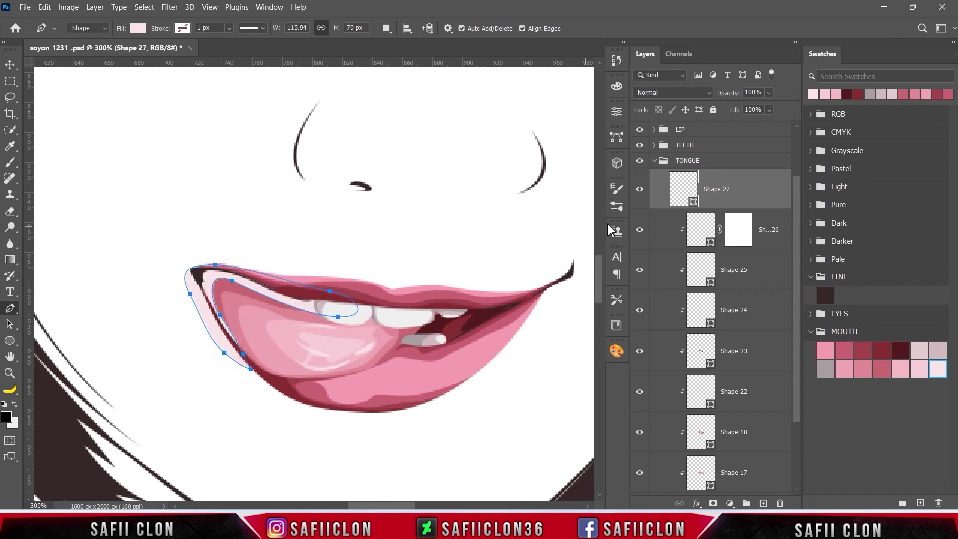
right_click(745, 194)
click(778, 245)
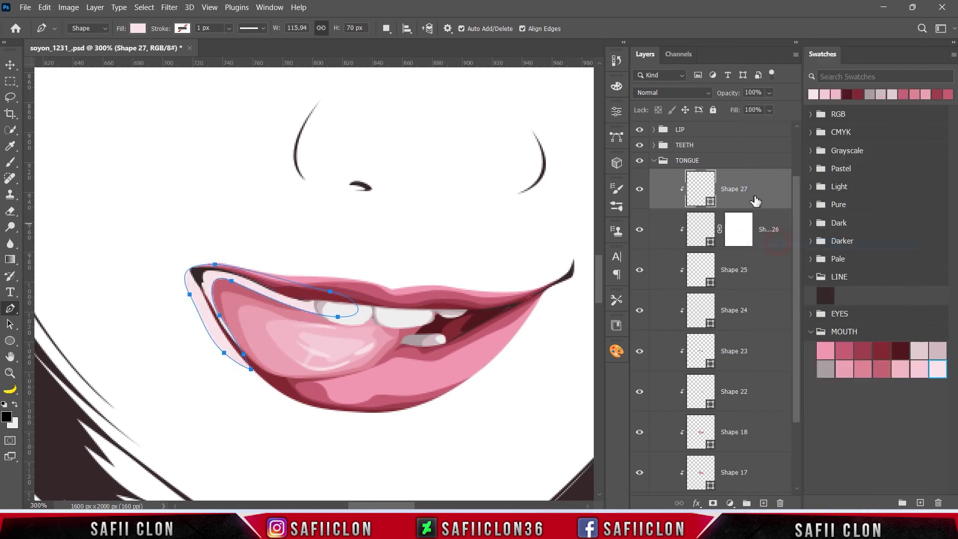
Fill Shape 27 with the darkest maroon sampled from the mouth palette.
double_click(709, 201)
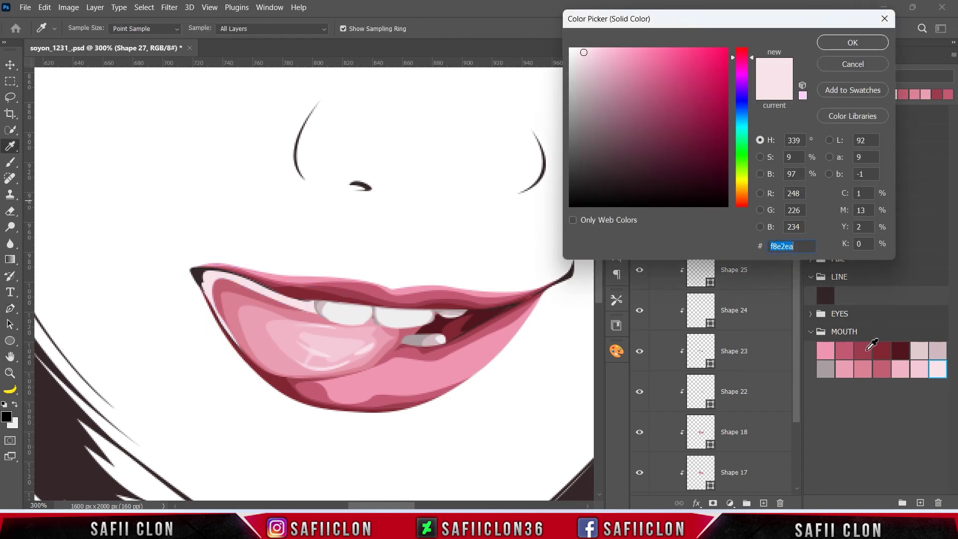
click(868, 348)
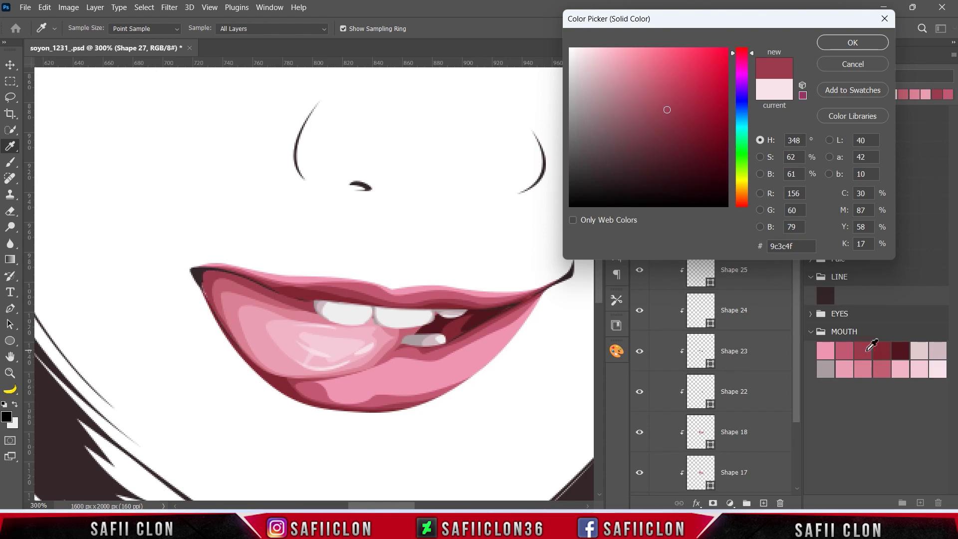
click(886, 351)
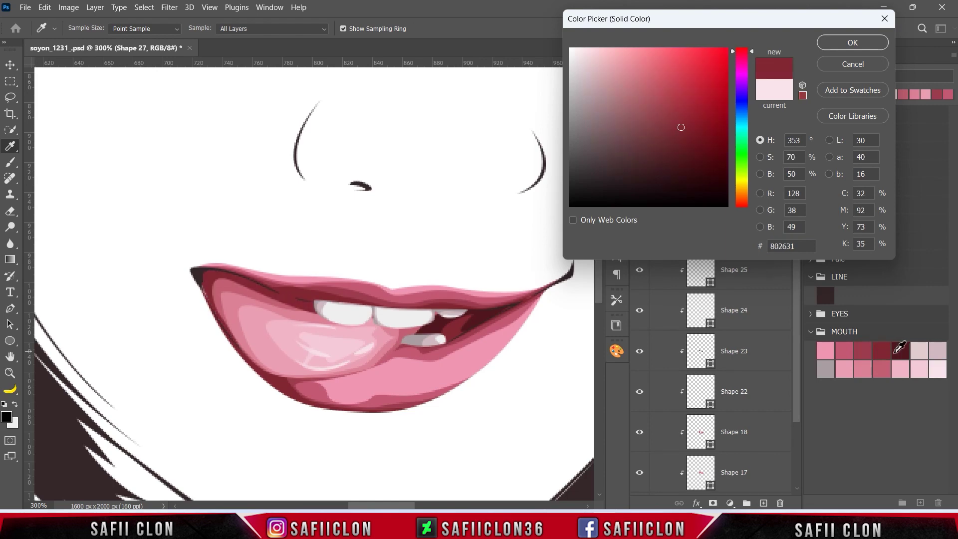
click(903, 351)
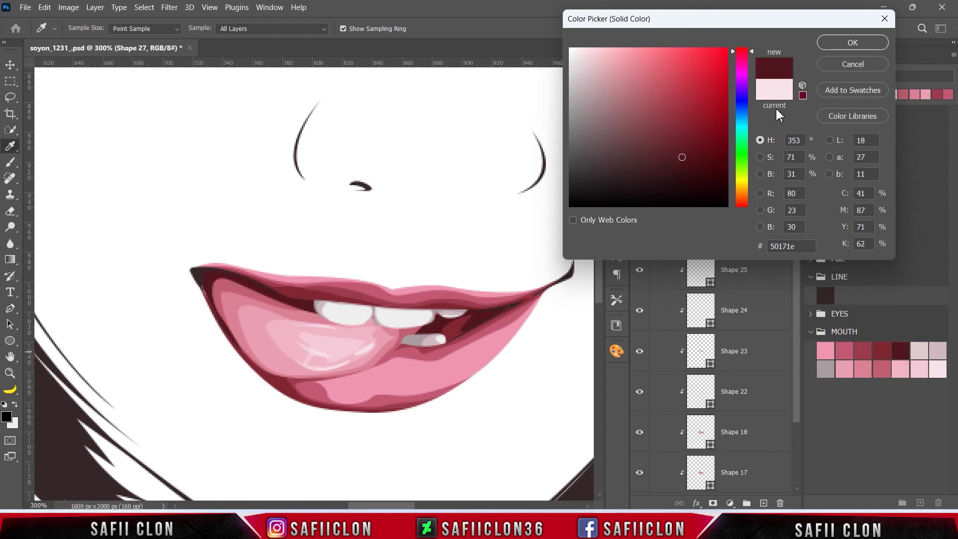
click(853, 43)
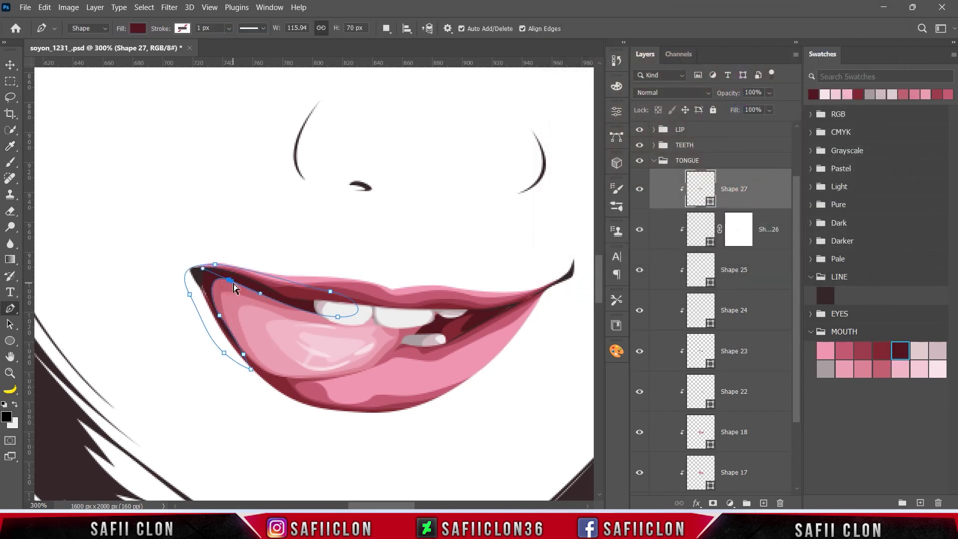
Tweak Shape 27's inner curve and add a layer mask to it.
drag(230, 285, 235, 288)
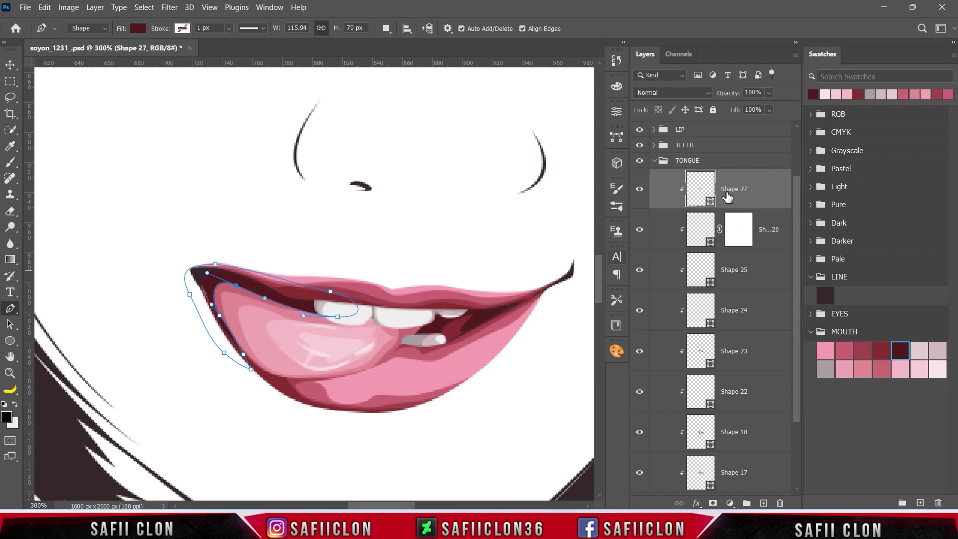
click(748, 183)
click(713, 503)
click(736, 188)
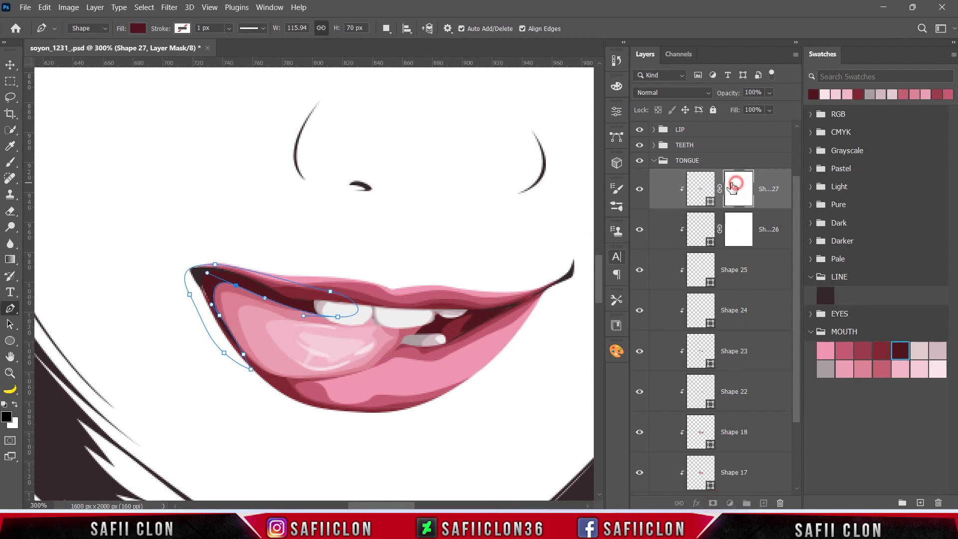
Set up a soft round Brush at 10% opacity.
right_click(10, 163)
click(79, 165)
click(88, 28)
click(107, 191)
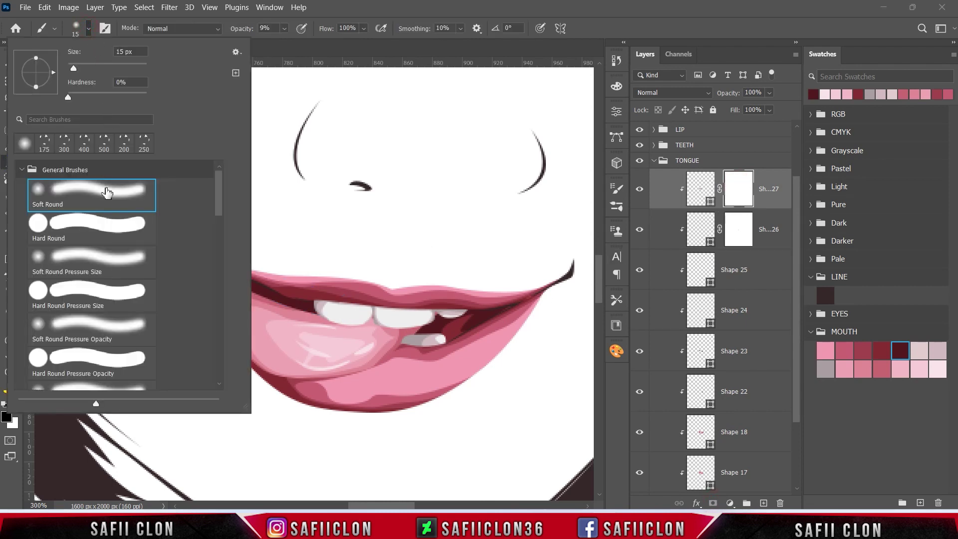
click(88, 29)
click(284, 28)
text(10)
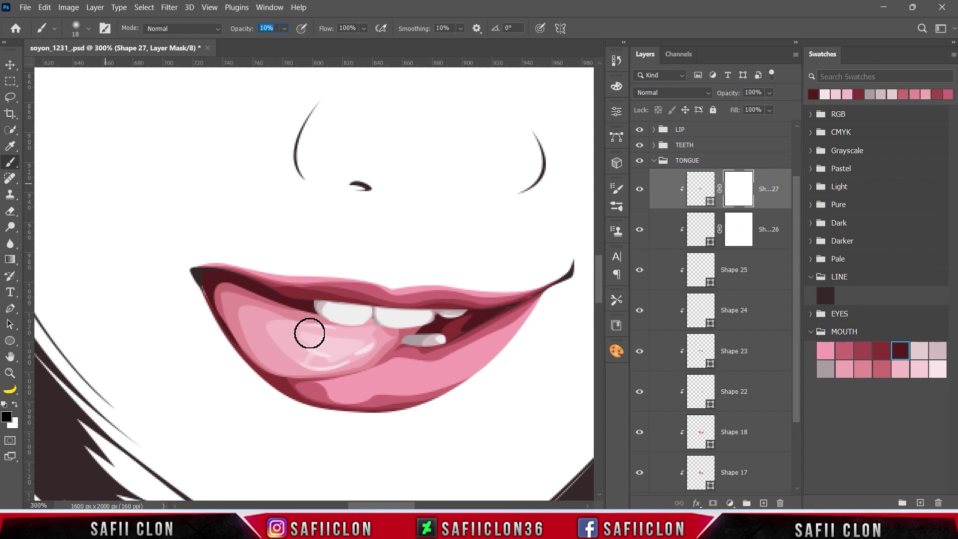
Paint Shape 27's mask to fade the maroon edge along the lip and across the tongue.
drag(222, 298, 236, 352)
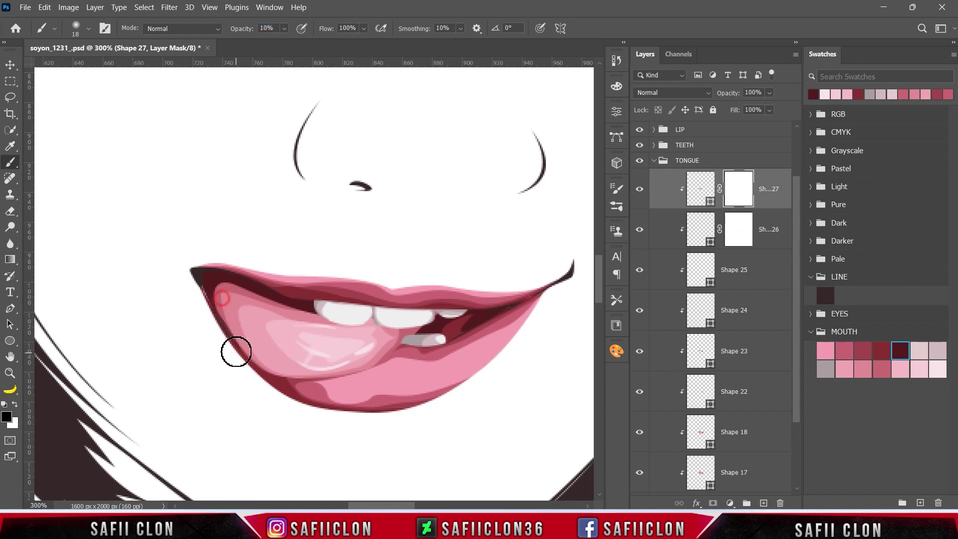
drag(263, 316, 321, 320)
drag(217, 296, 228, 310)
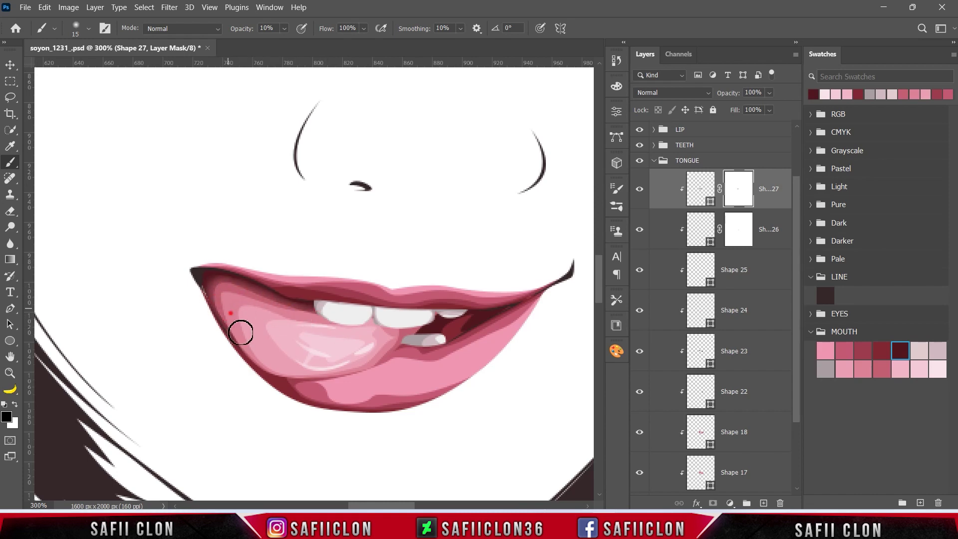
click(269, 311)
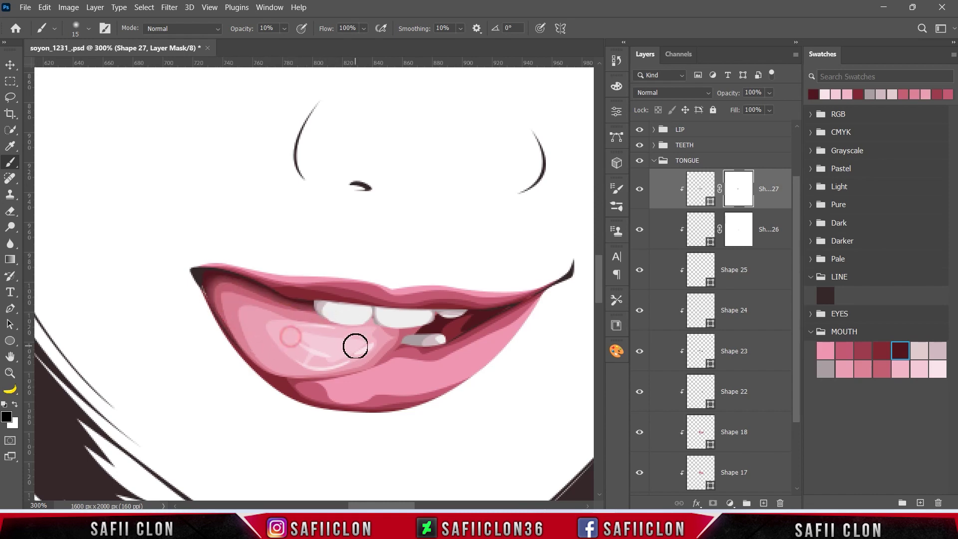
scroll(353, 342, down, 2)
scroll(359, 347, down, 6)
scroll(357, 345, down, 1)
scroll(352, 344, up, 3)
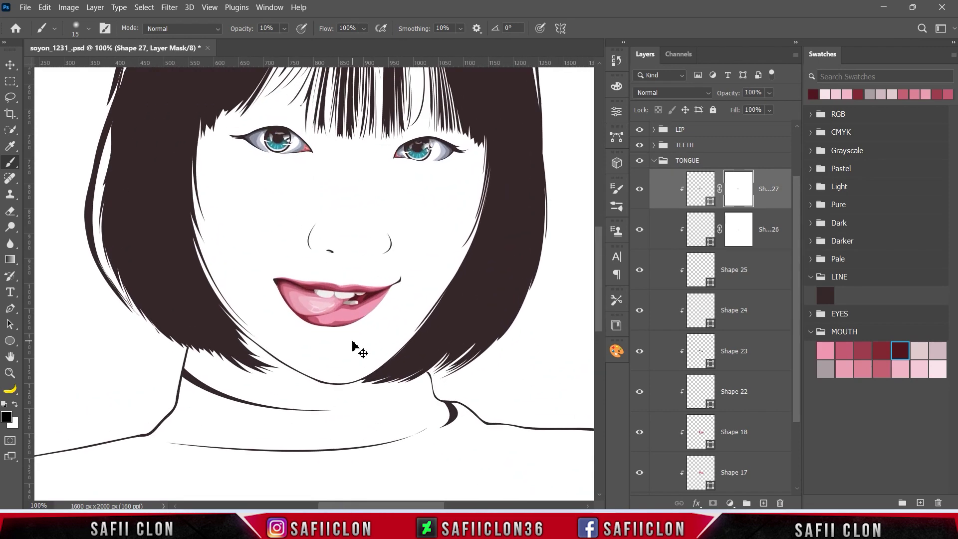
scroll(353, 343, up, 1)
scroll(352, 342, up, 1)
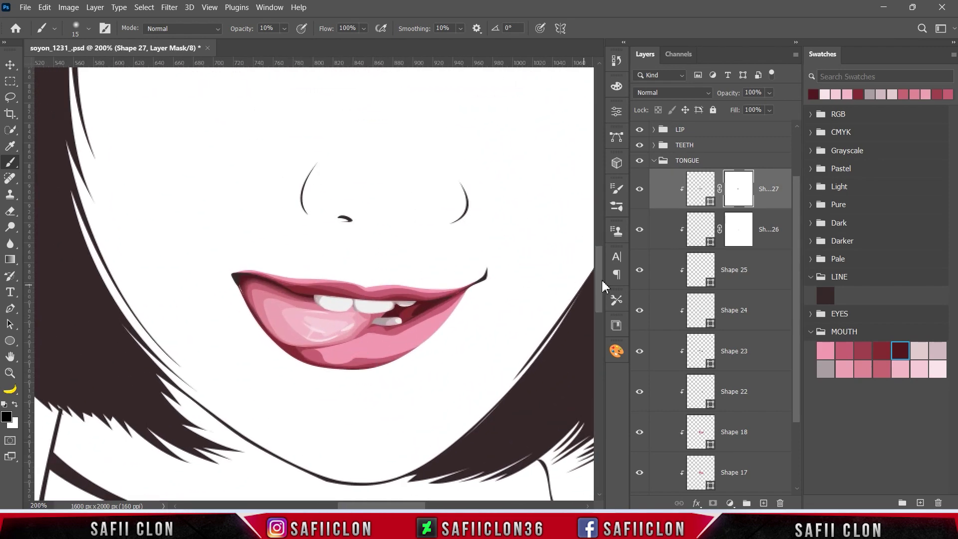
scroll(795, 250, up, 1)
scroll(724, 234, up, 2)
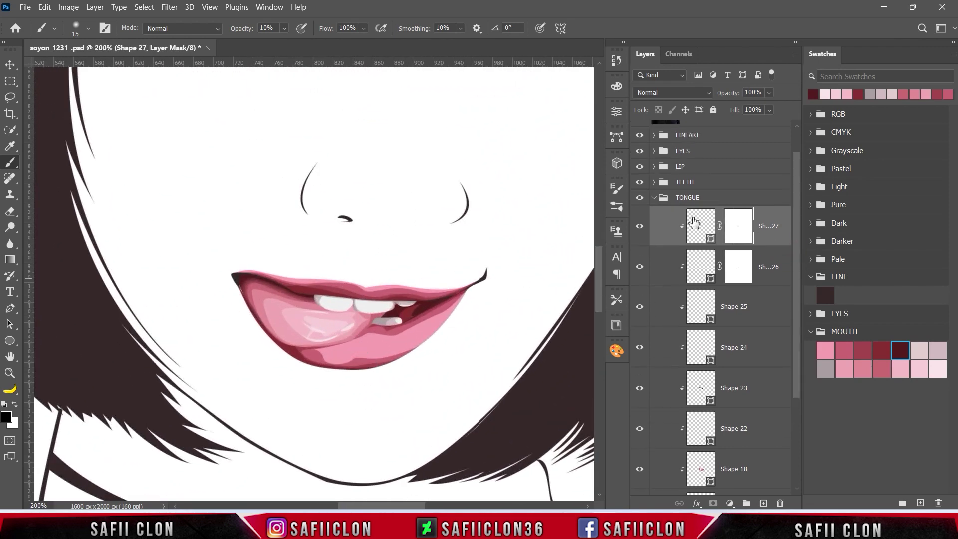
Collapse the TONGUE group and expand the LIP group in the Layers panel.
click(653, 198)
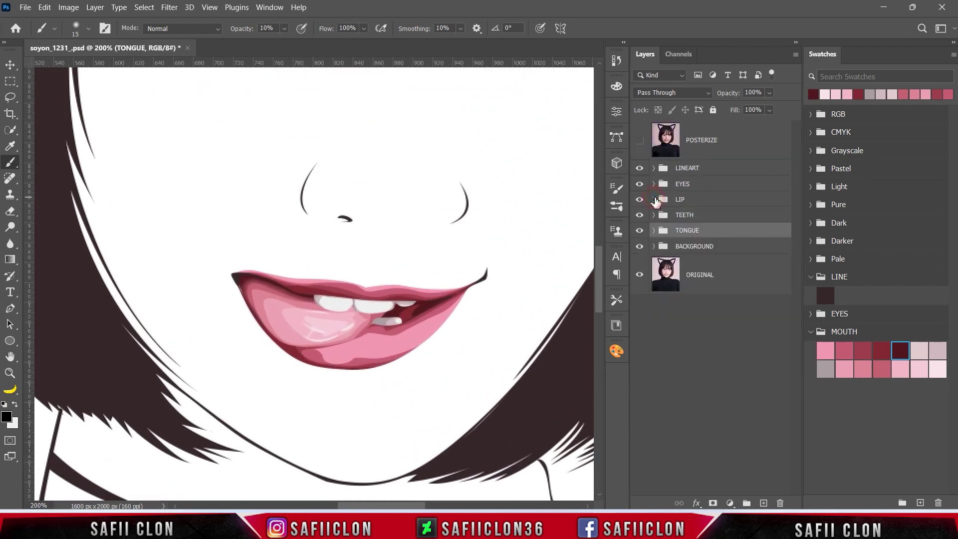
click(705, 199)
click(653, 200)
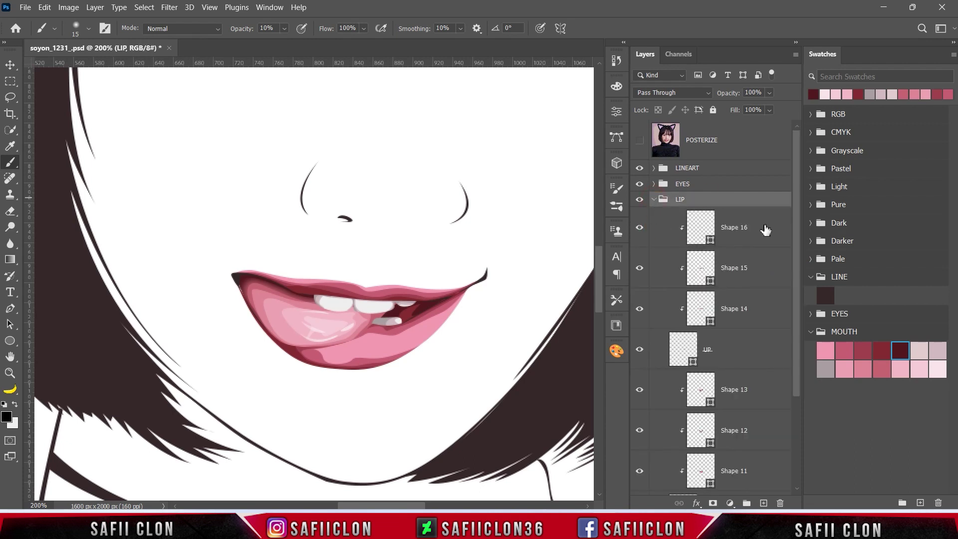
scroll(796, 260, down, 2)
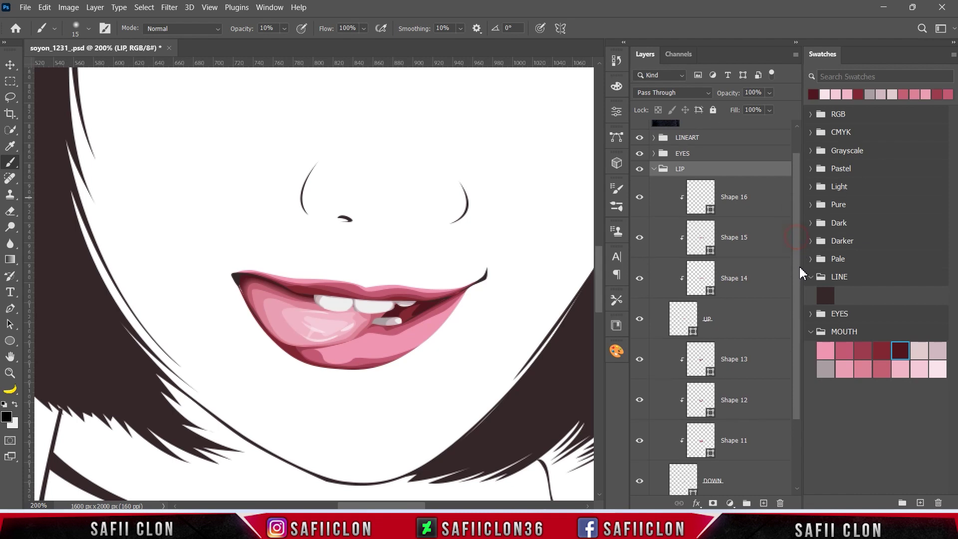
scroll(790, 289, down, 2)
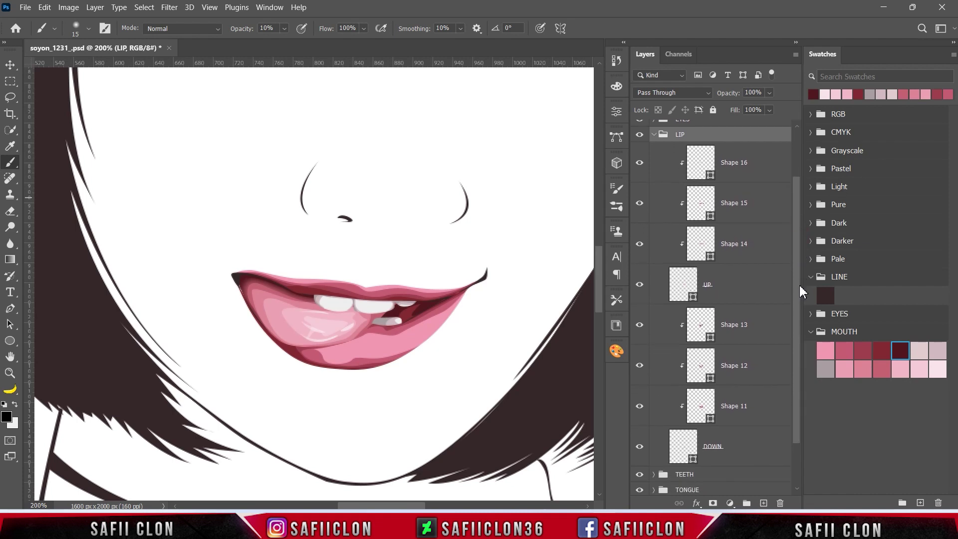
Select Shape 13 and toggle Shapes 13 and 12 on and off to compare shading.
click(759, 331)
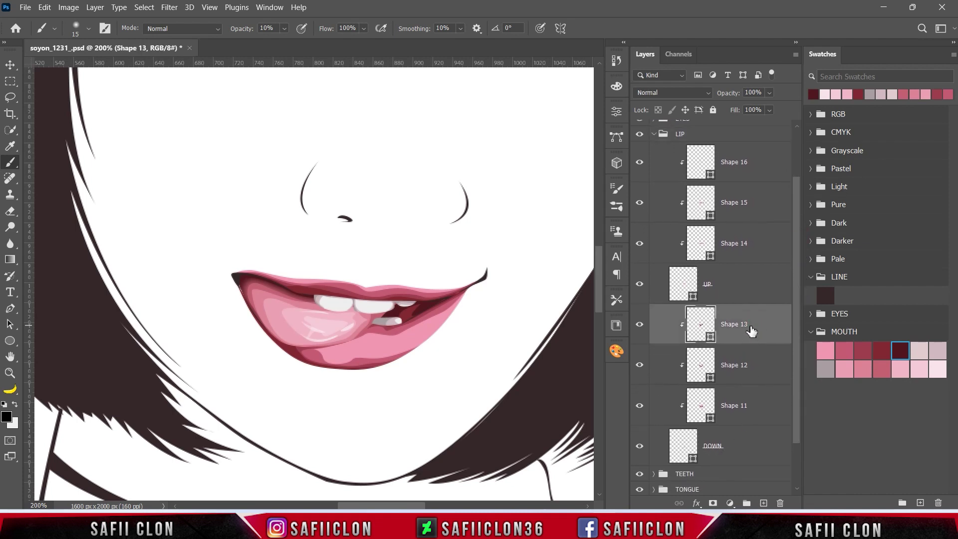
click(640, 324)
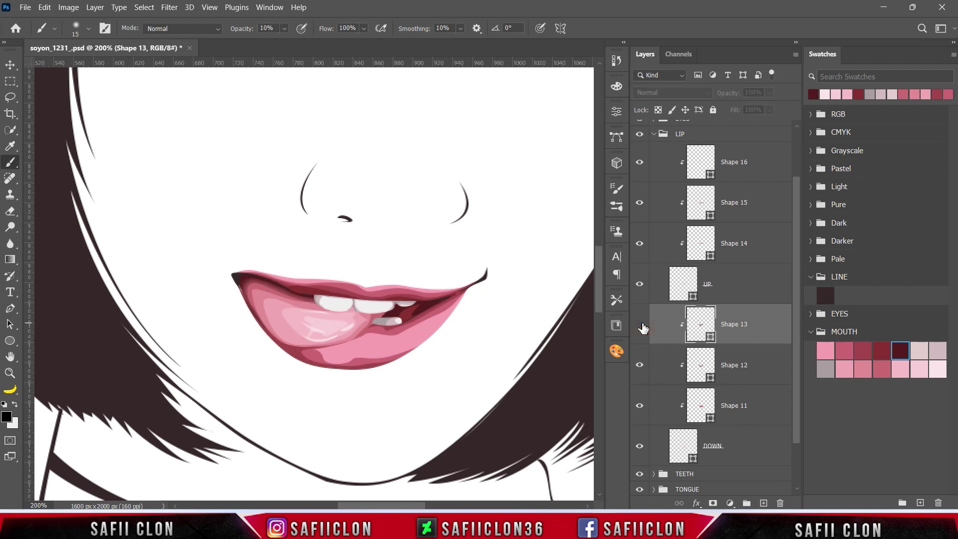
click(640, 325)
click(641, 364)
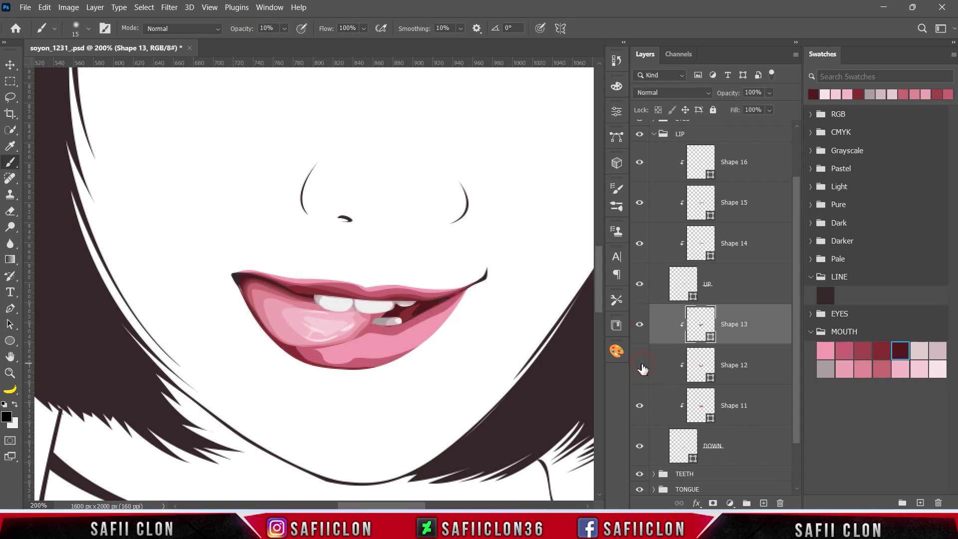
click(639, 325)
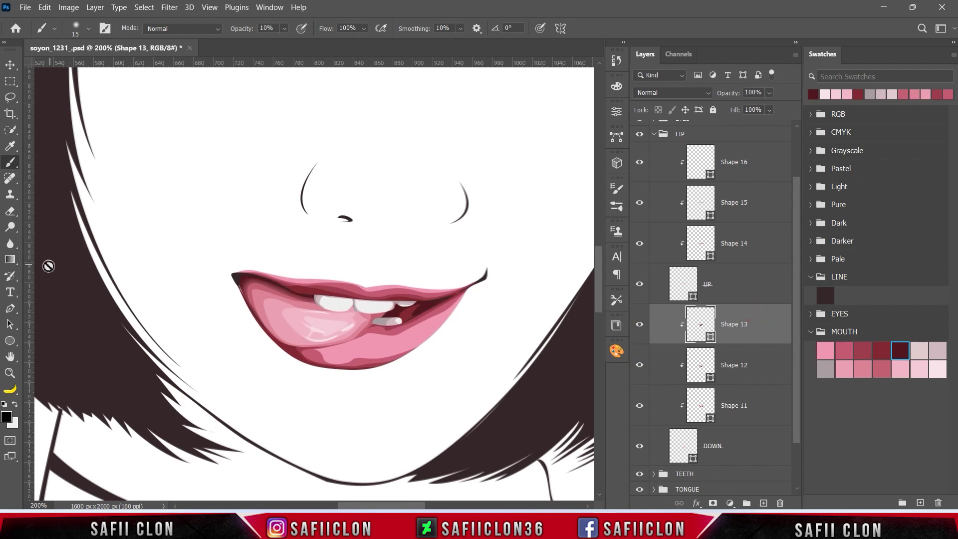
click(11, 308)
Set the Pen tool to New Layer and compare the artwork against the POSTERIZE photo.
click(59, 308)
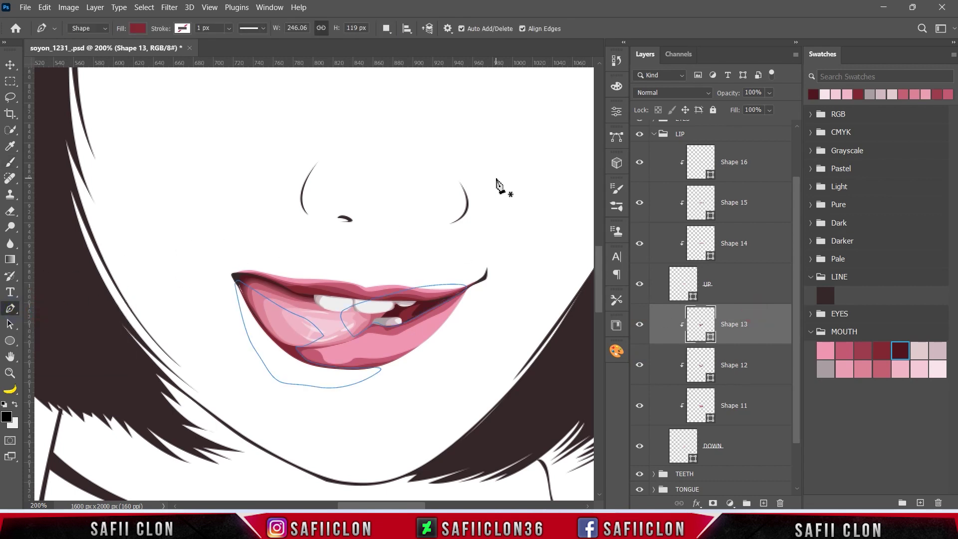
click(387, 30)
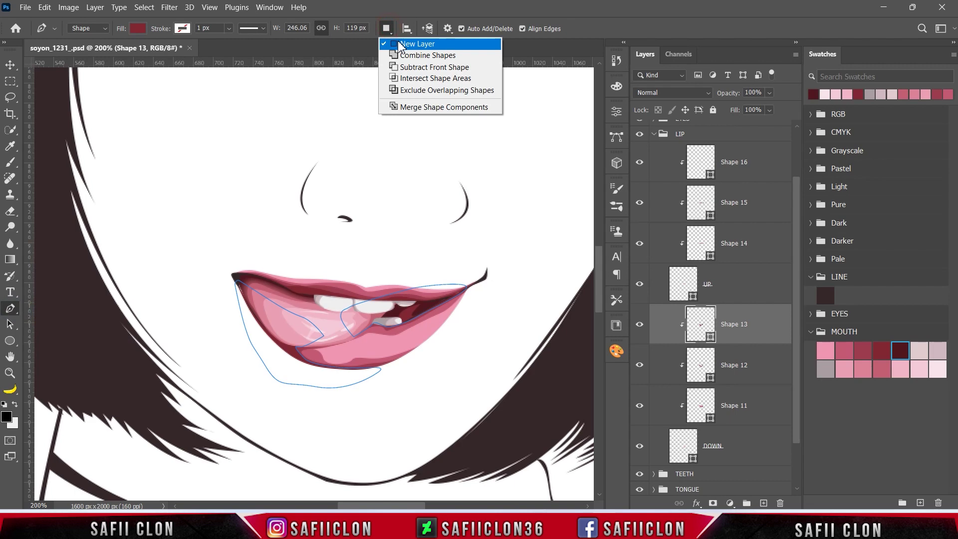
click(399, 44)
drag(796, 243, 795, 196)
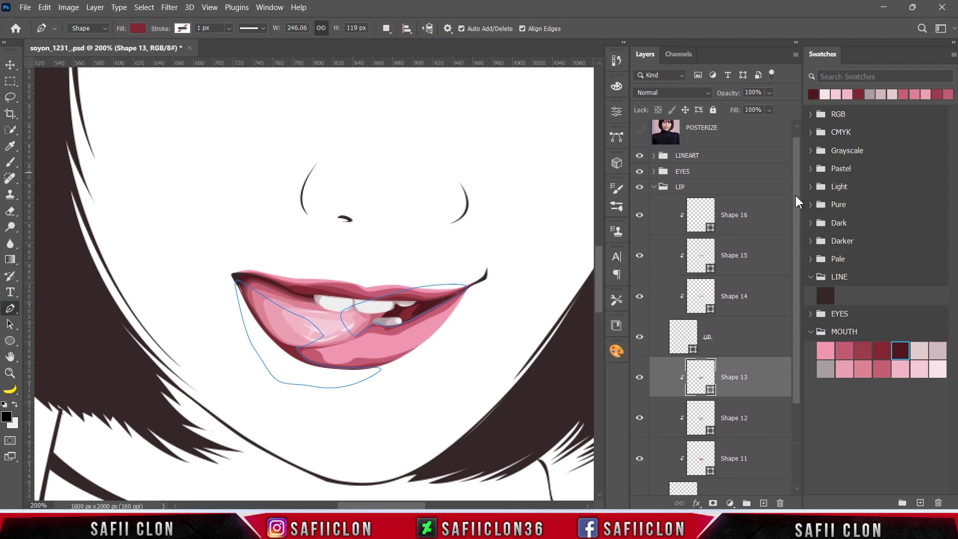
click(640, 141)
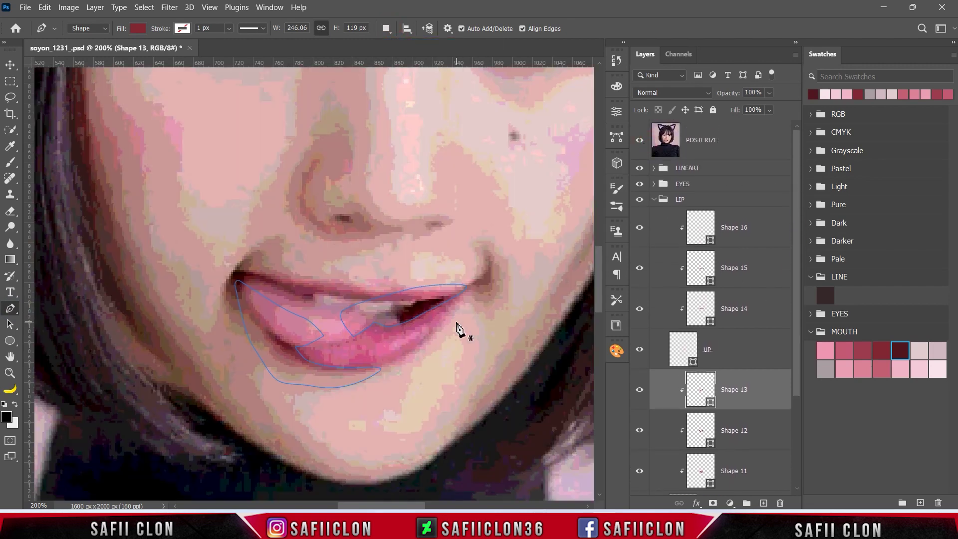
click(641, 144)
Draw Shape 28 along the right side of the lower lip up to the lip corner.
click(430, 323)
click(391, 341)
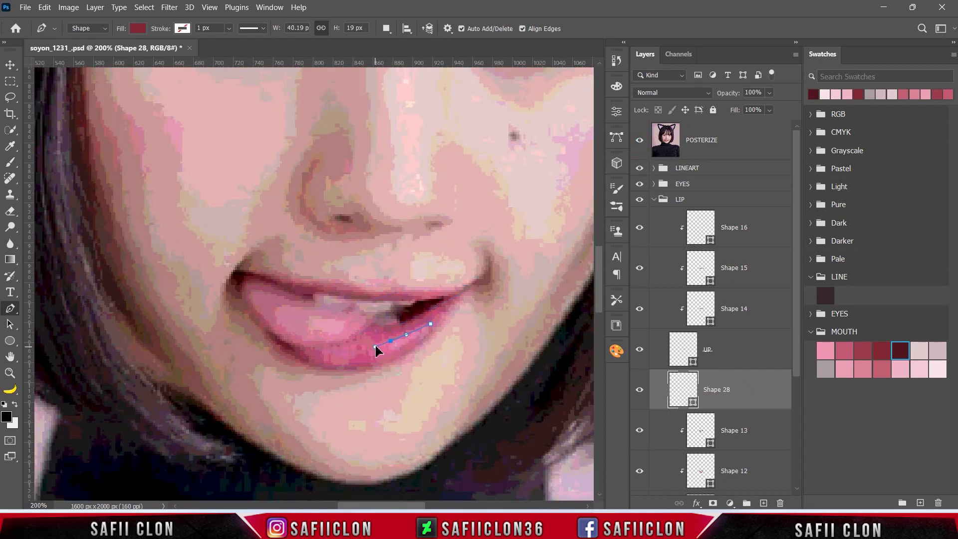
click(377, 355)
drag(427, 334, 463, 302)
click(639, 145)
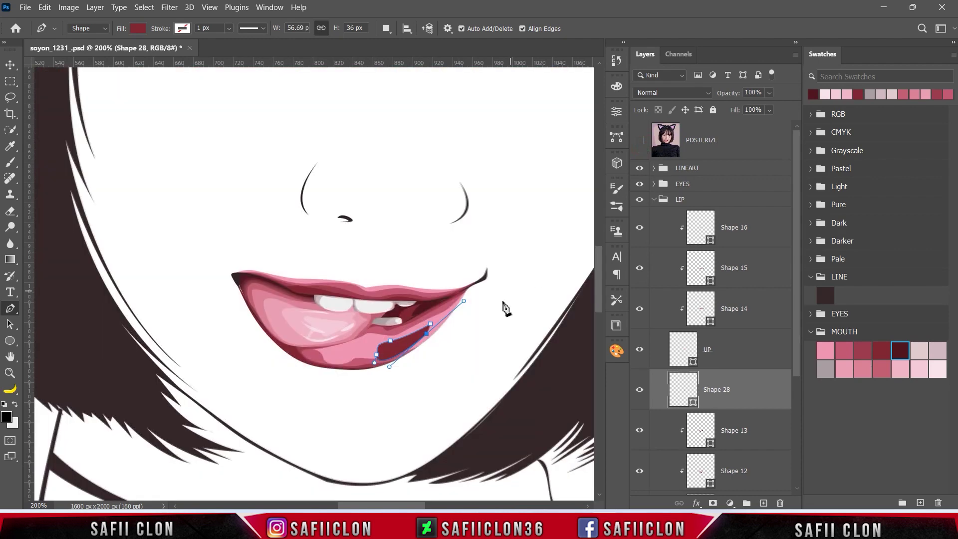
drag(429, 333, 427, 333)
click(469, 290)
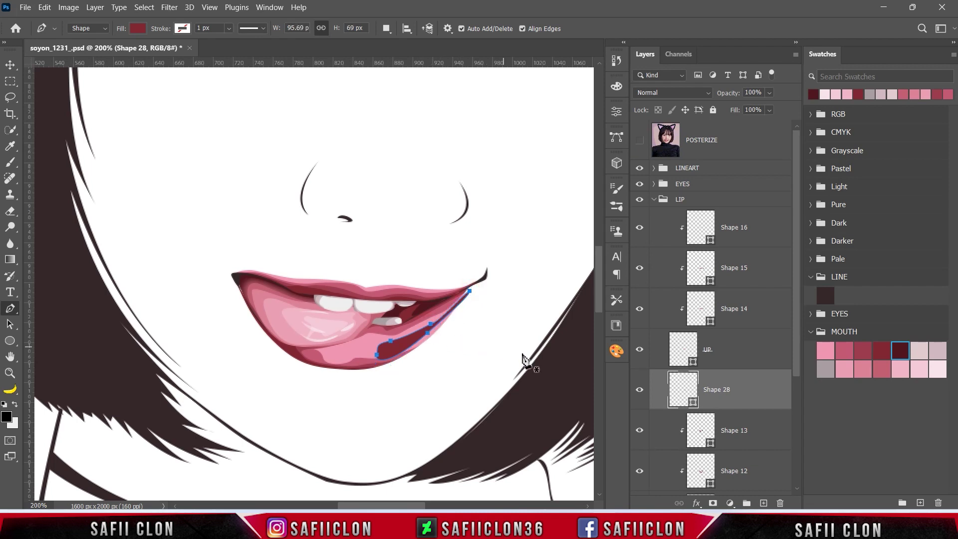
double_click(693, 403)
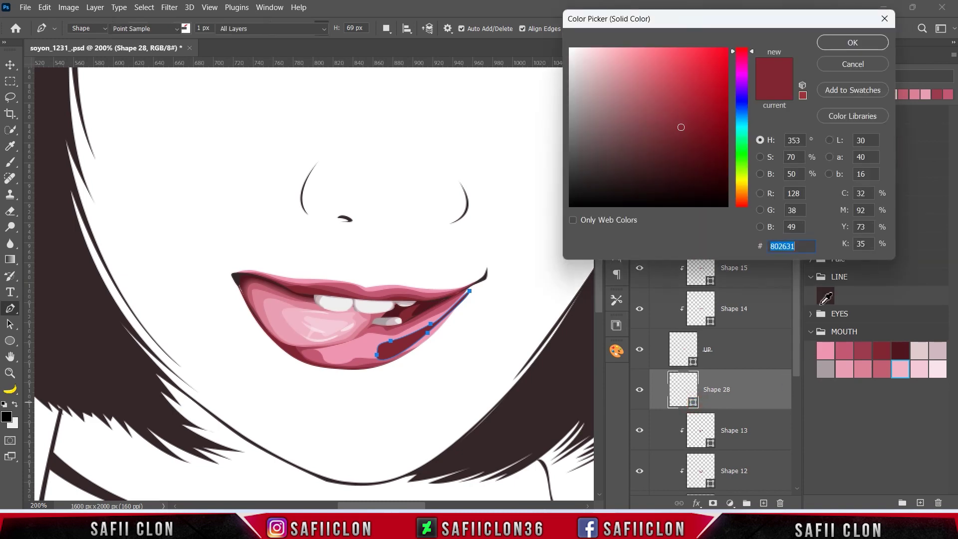
Set Shape 28's fill to the light pink fbb4cb.
click(382, 343)
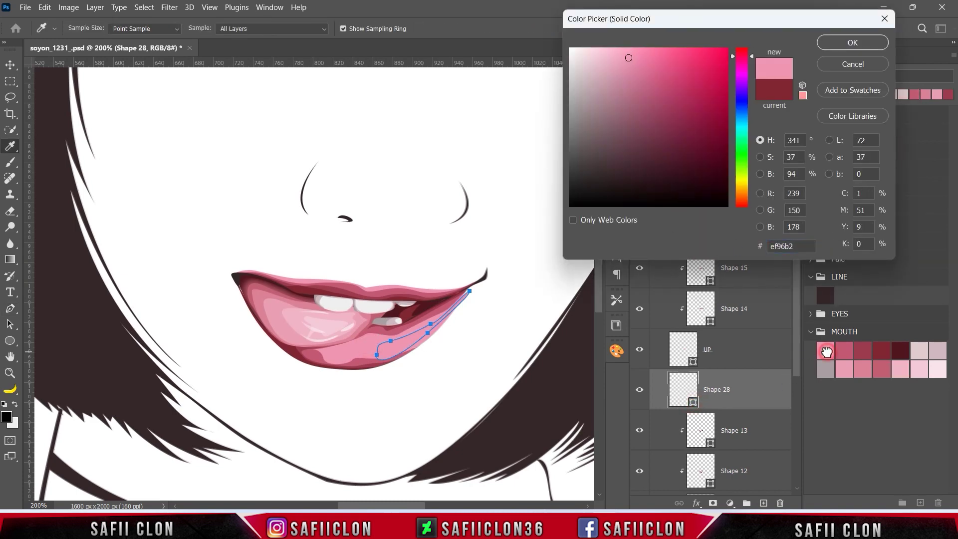
click(625, 54)
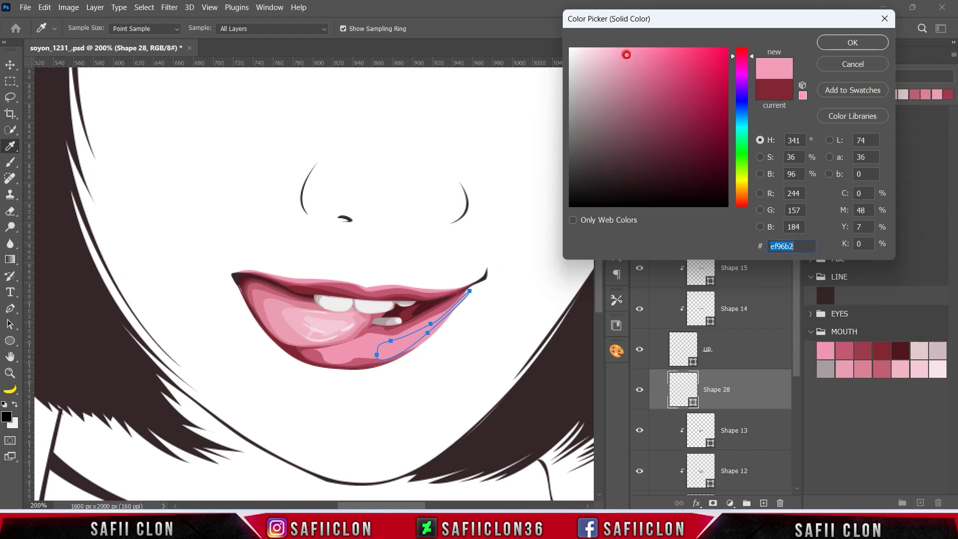
click(617, 51)
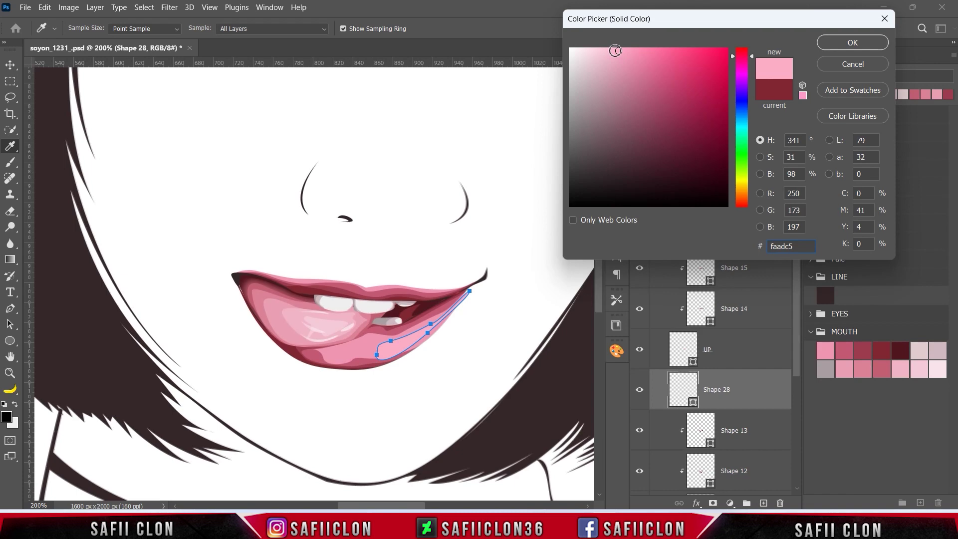
click(615, 50)
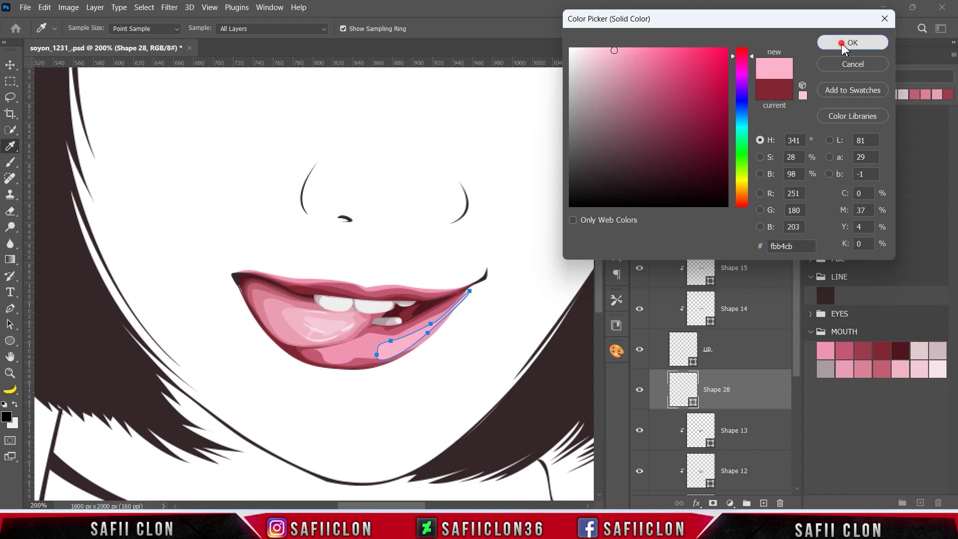
click(842, 43)
click(386, 29)
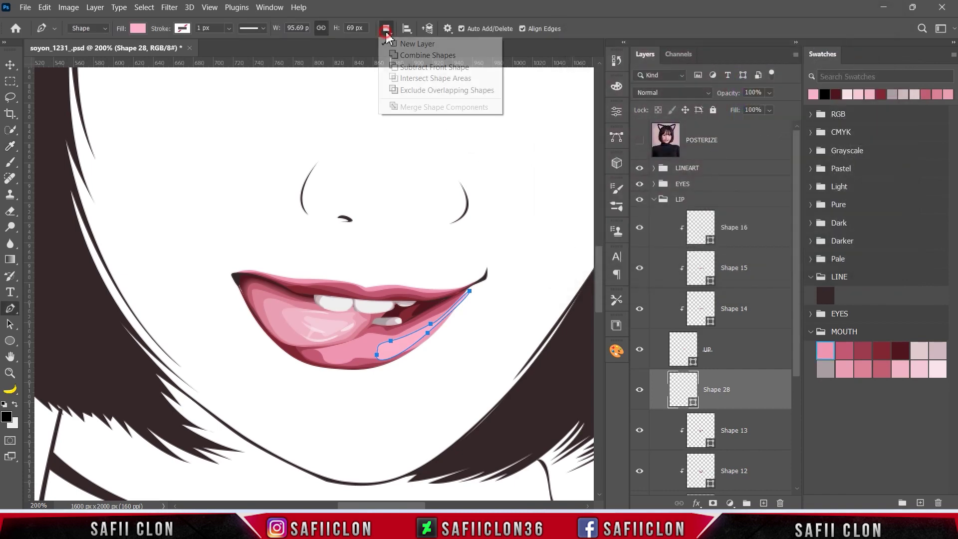
Add a closed pink highlight on the lower lip into Shape 28 using Combine Shapes.
click(414, 52)
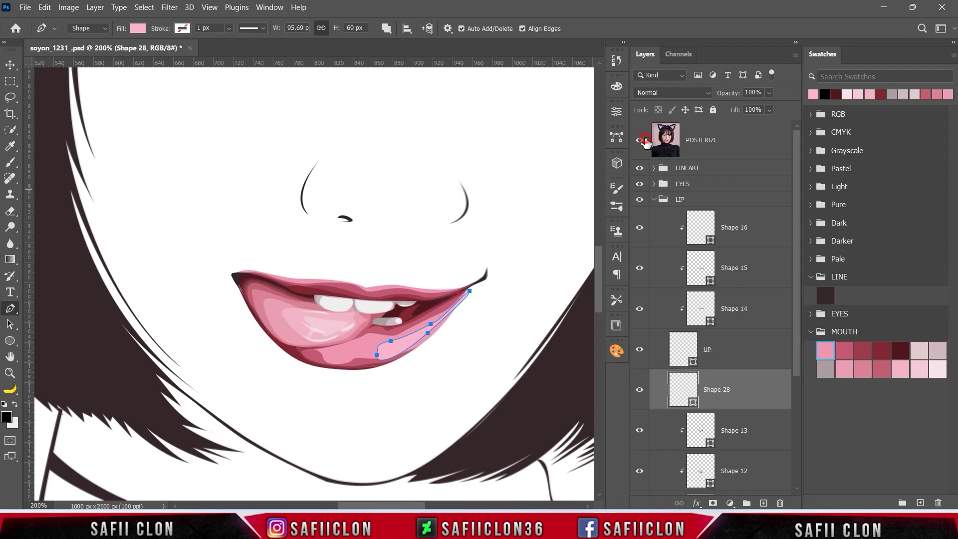
click(639, 140)
click(642, 140)
click(320, 350)
click(358, 339)
click(367, 352)
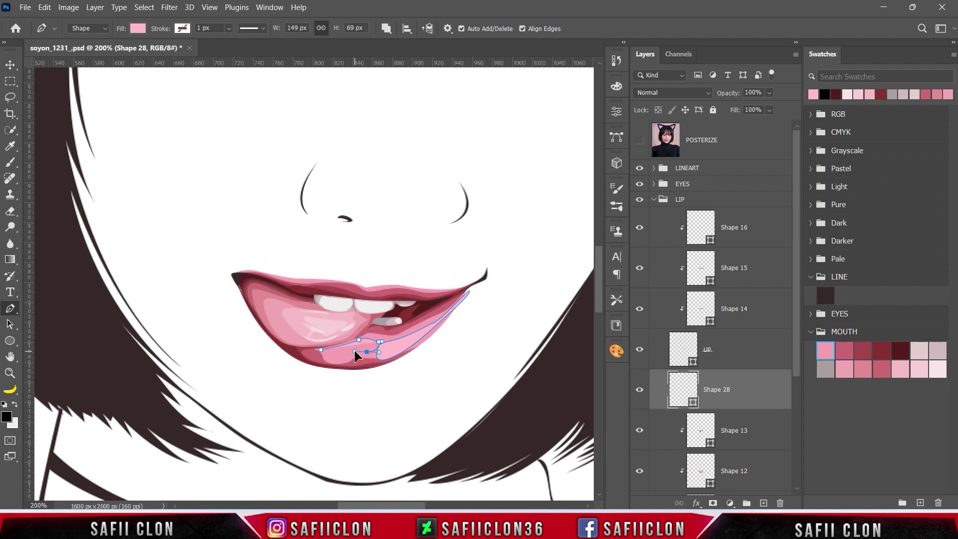
click(321, 349)
scroll(758, 289, down, 3)
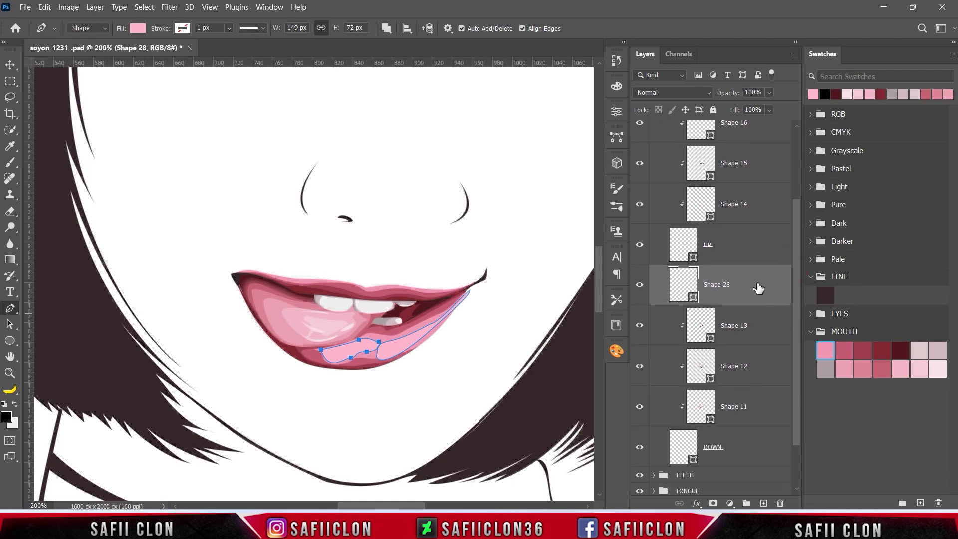
Clip Shape 28 to the lip layer and set path operations back to New Layer.
right_click(759, 283)
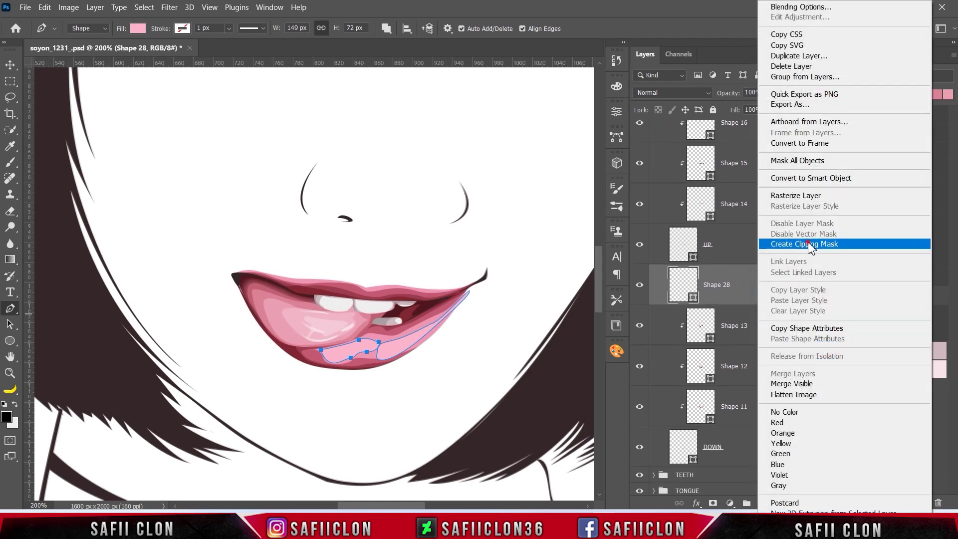
click(809, 243)
click(386, 28)
click(407, 41)
drag(794, 265, 793, 193)
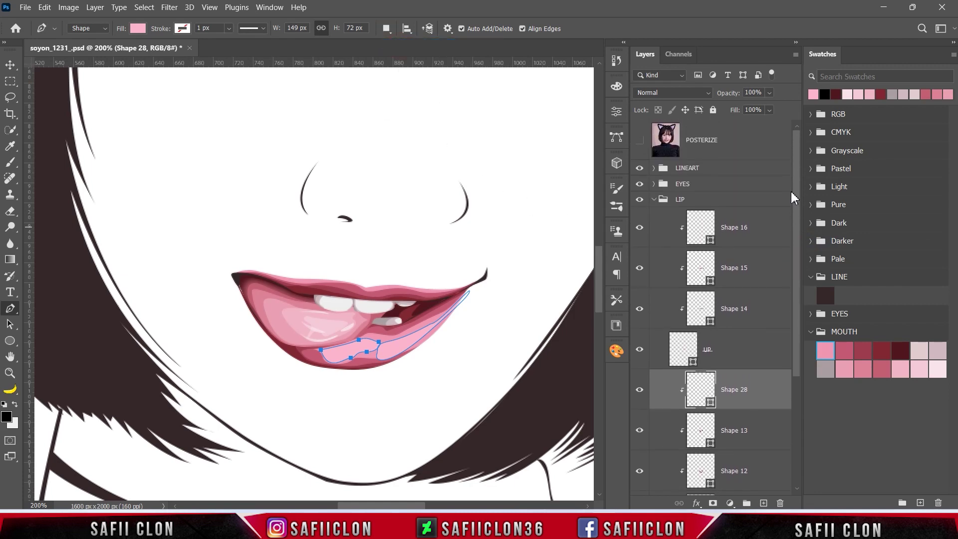
click(639, 142)
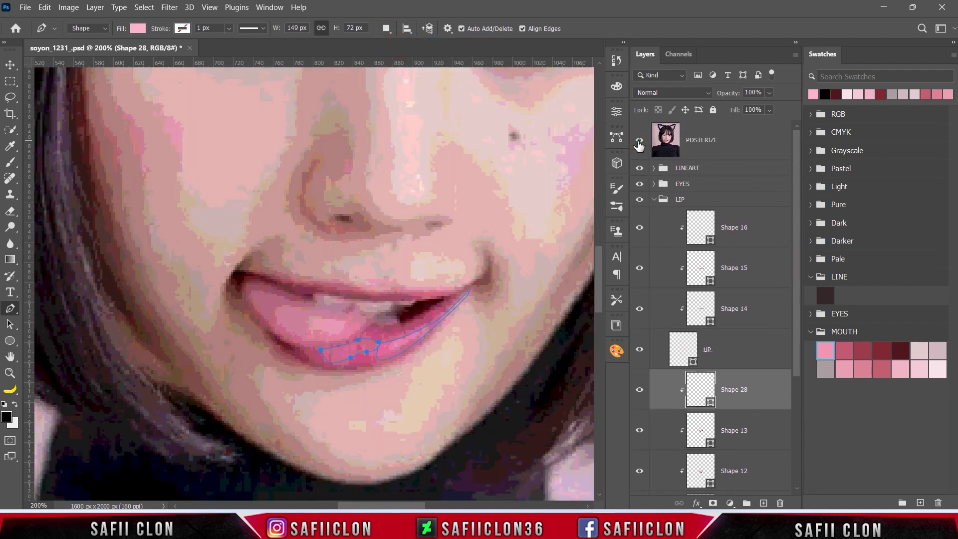
Draw a small lower-lip highlight as Shape 29 and fill it pale pink fed0df.
click(426, 328)
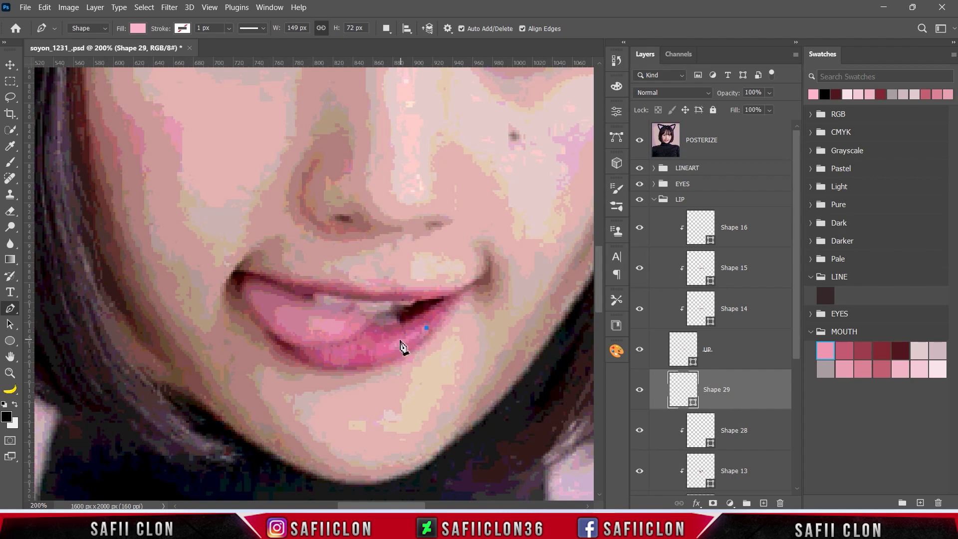
click(393, 349)
drag(426, 327, 441, 322)
click(638, 140)
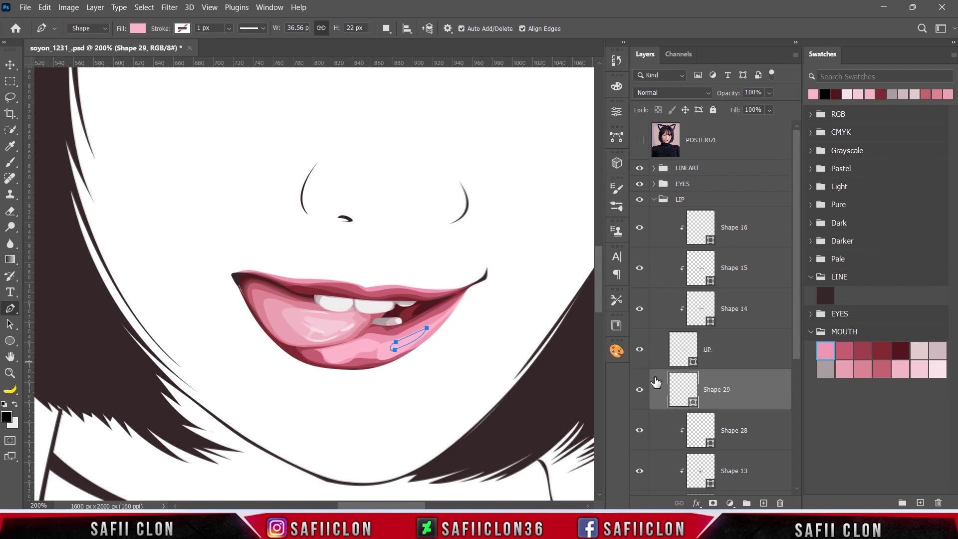
double_click(693, 403)
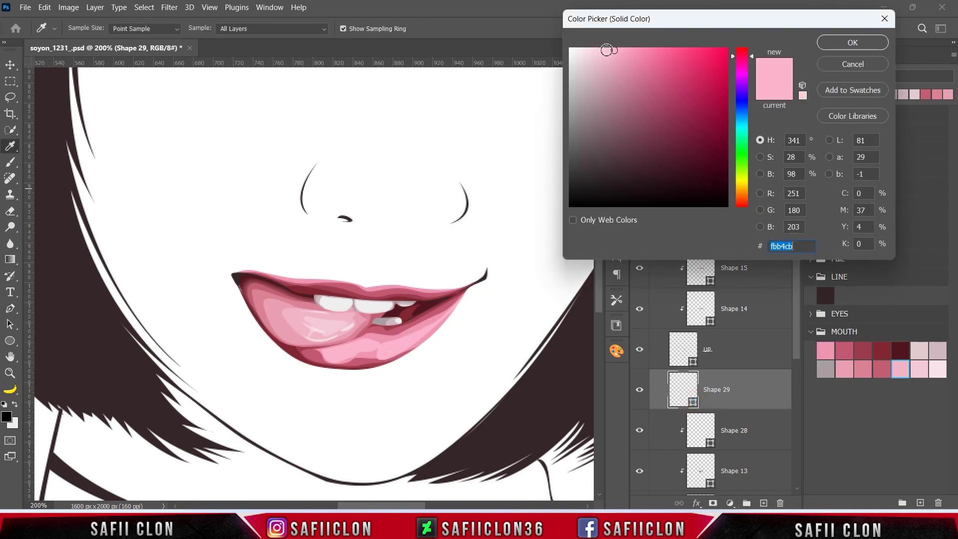
click(601, 49)
drag(601, 49, 592, 46)
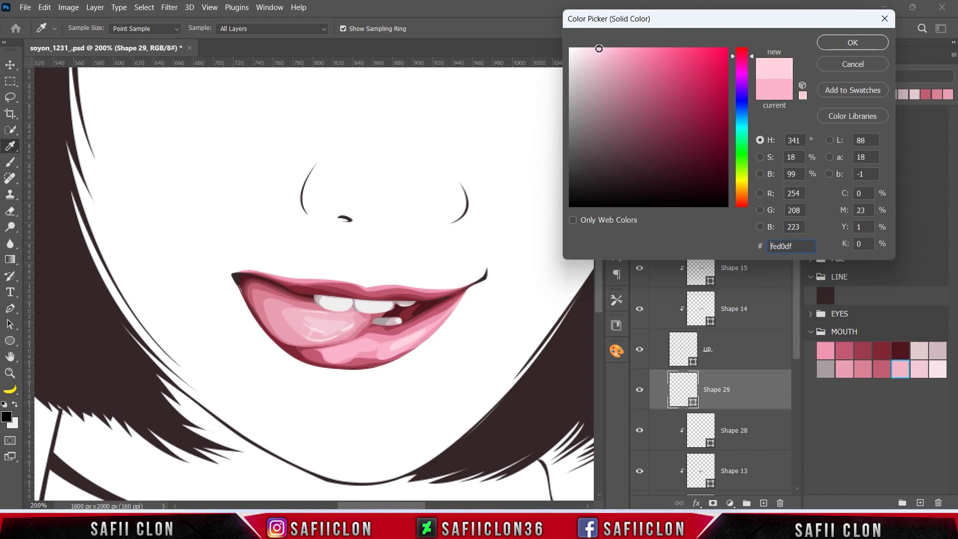
click(852, 43)
Add a second gloss stroke near the lip corner into Shape 29 with Combine Shapes.
key(p)
click(386, 28)
click(404, 55)
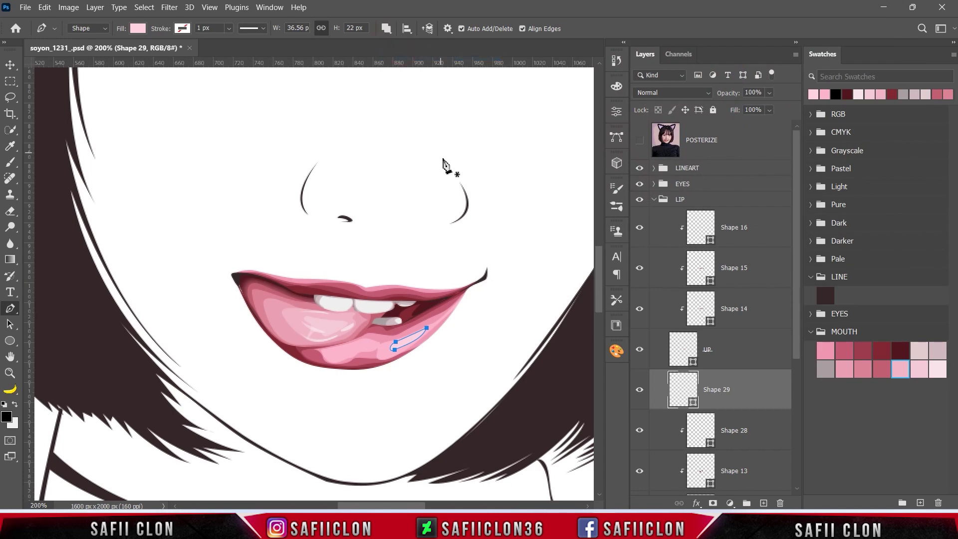
click(462, 297)
click(446, 321)
click(462, 297)
Clip Shape 29 to the lip layer below.
right_click(739, 392)
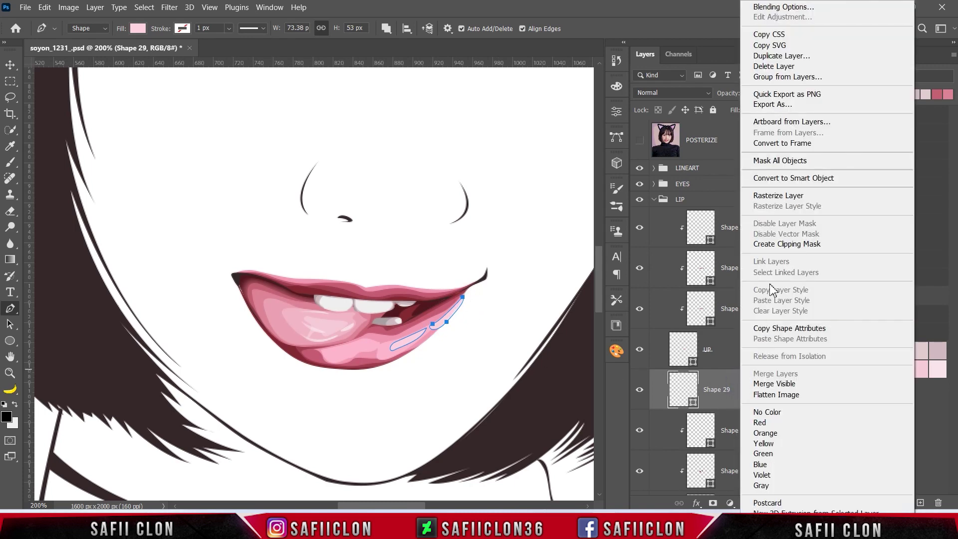
click(773, 244)
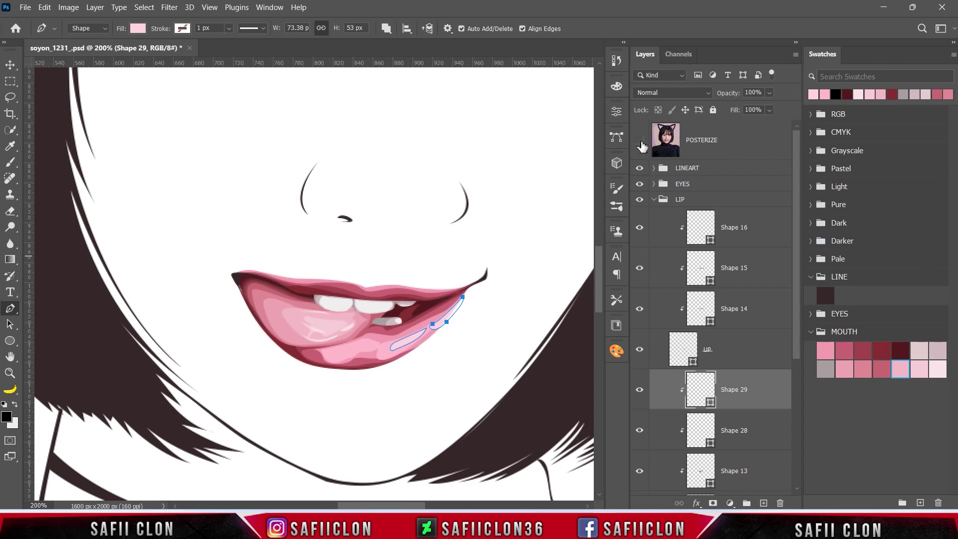
click(639, 143)
click(640, 145)
Pen a thin gloss stroke along the lower lip toward its right corner.
click(330, 349)
drag(361, 340, 377, 334)
click(639, 143)
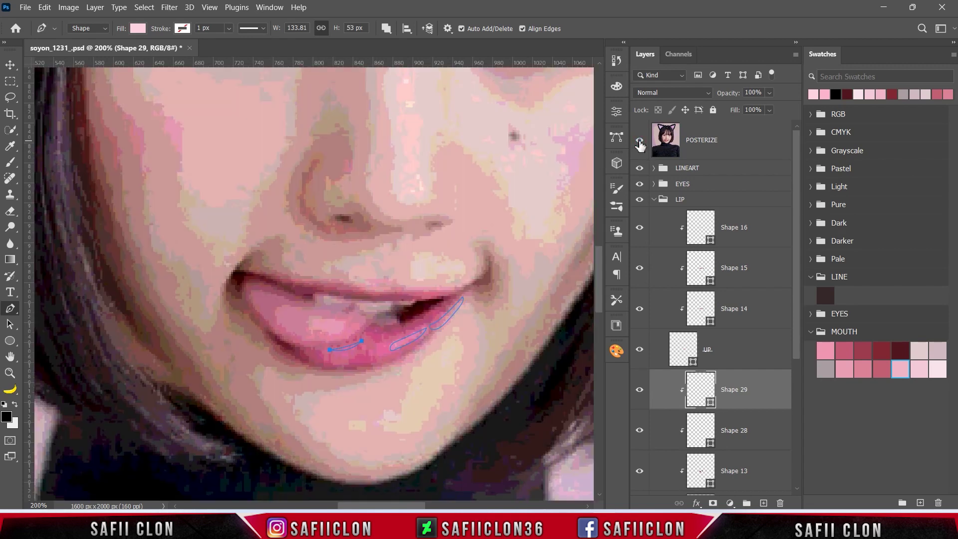
click(639, 145)
click(404, 325)
click(452, 302)
key(Escape)
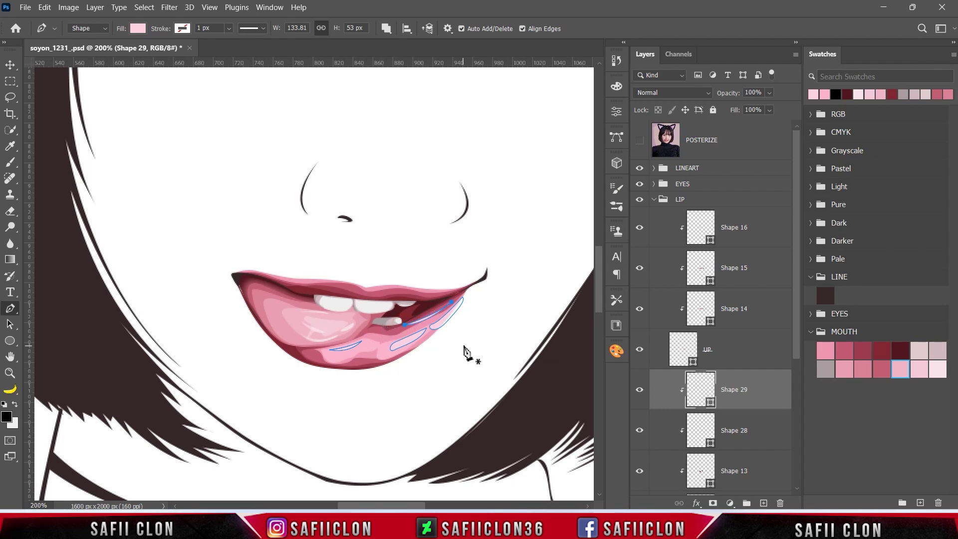
Compare the lip with Shape 29 hidden, then start a new-layer highlight at the right corner.
scroll(464, 354, down, 1)
click(639, 389)
click(640, 390)
click(640, 389)
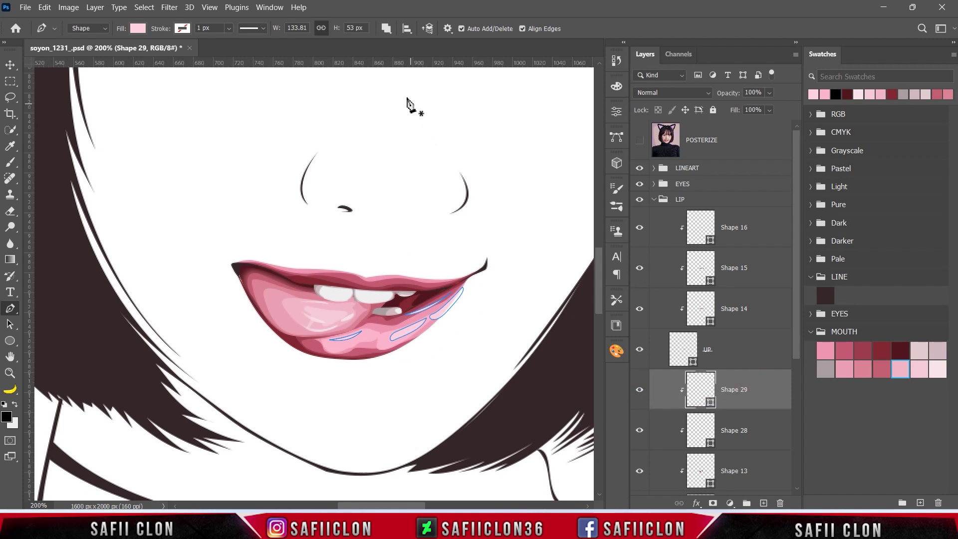
click(385, 32)
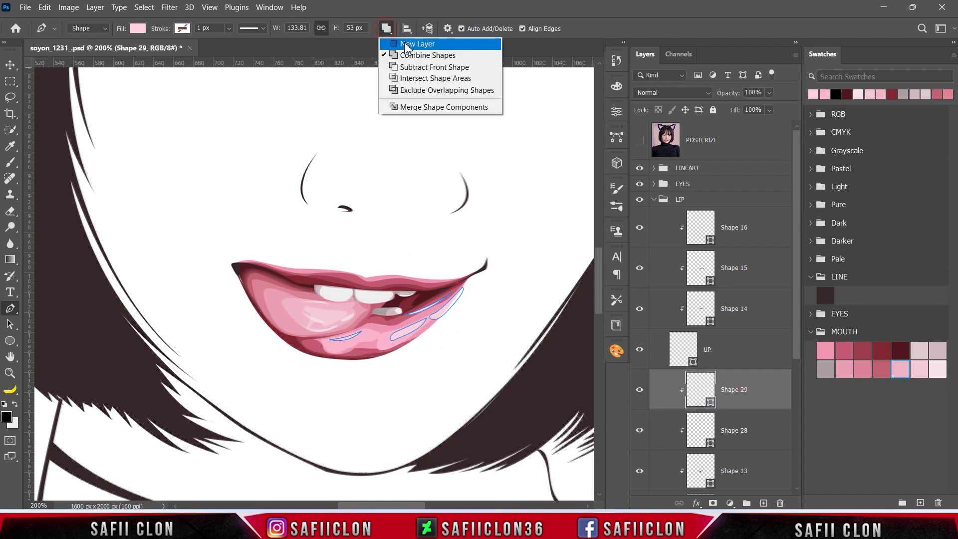
click(463, 279)
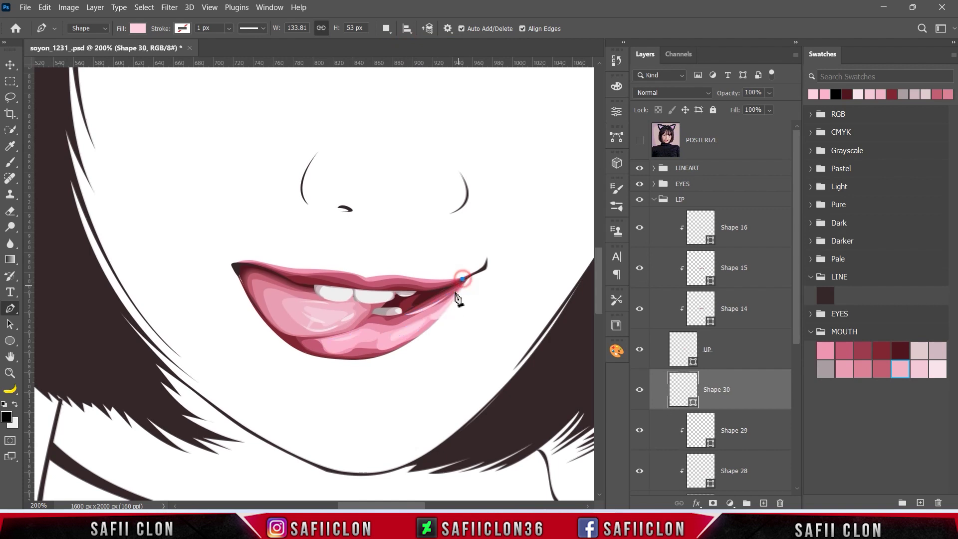
Close the Shape 30 outline along the lower lip's right side and clip it to the lip.
drag(432, 311, 422, 316)
drag(385, 355, 351, 368)
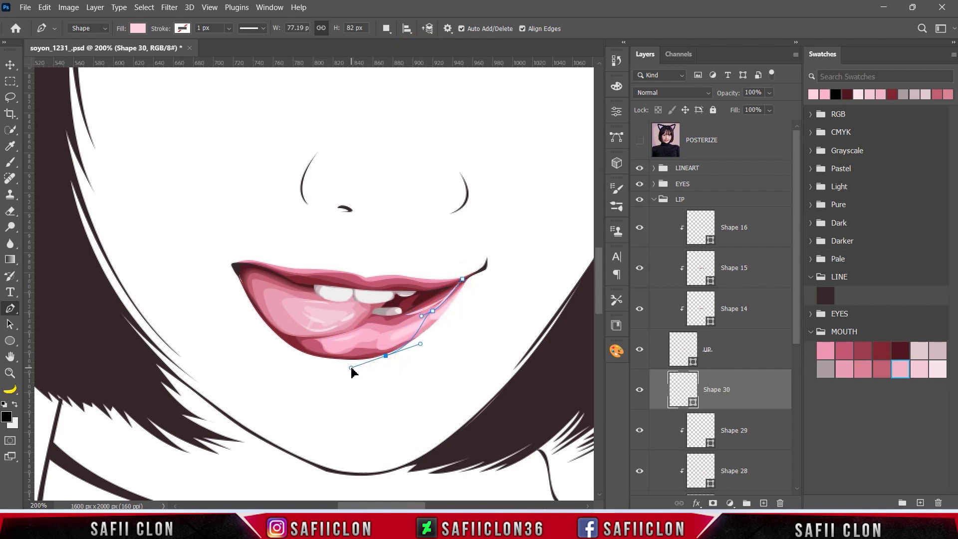
drag(451, 323, 469, 284)
click(462, 280)
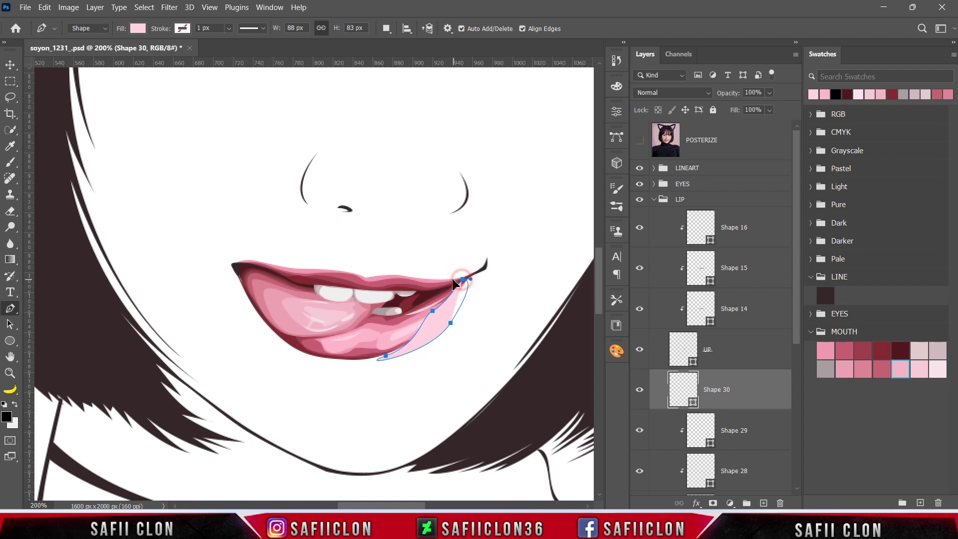
right_click(757, 387)
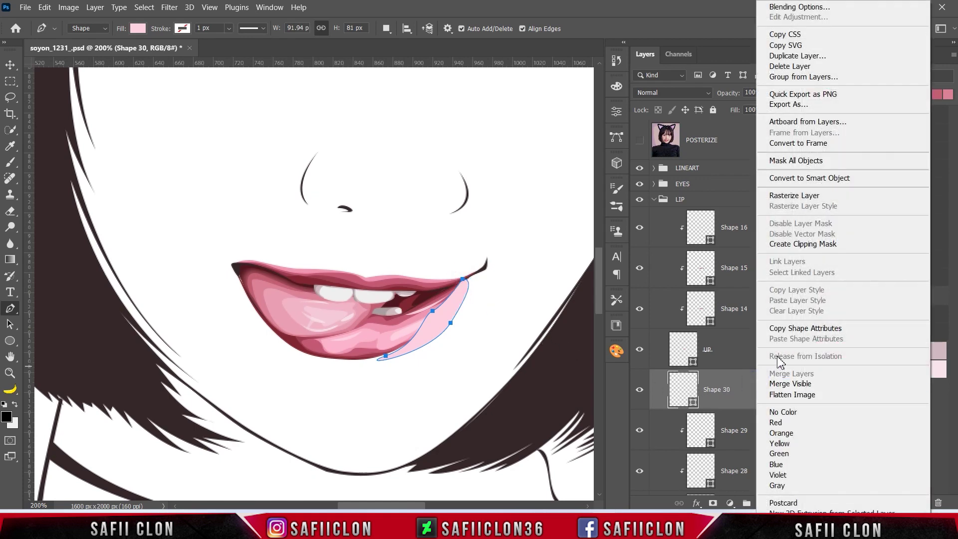
click(793, 244)
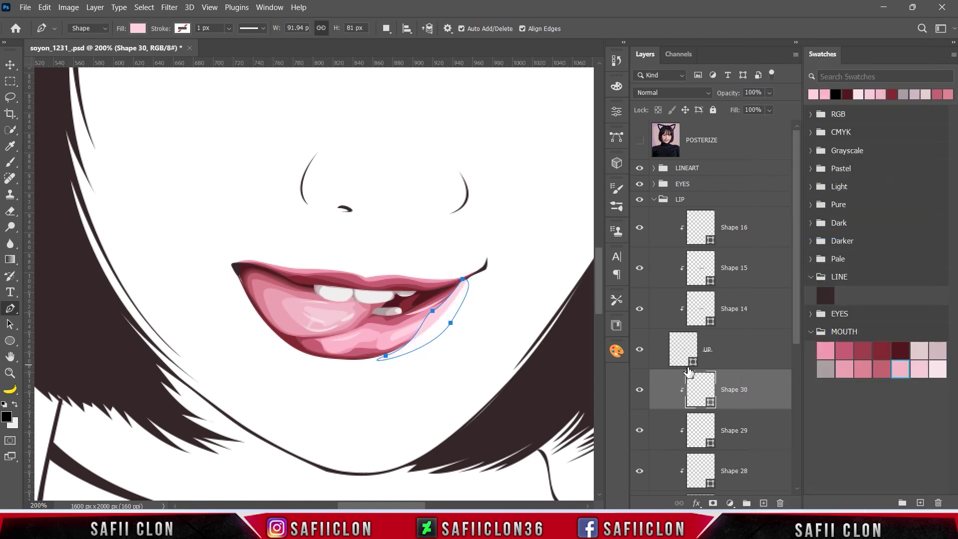
Give Shape 30 a very pale pink fill, fdecf2.
click(933, 371)
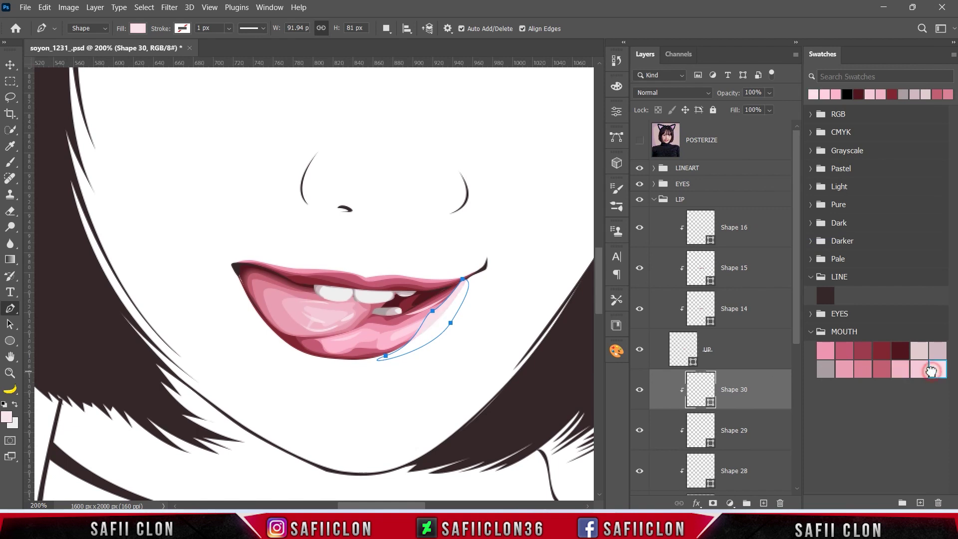
click(919, 370)
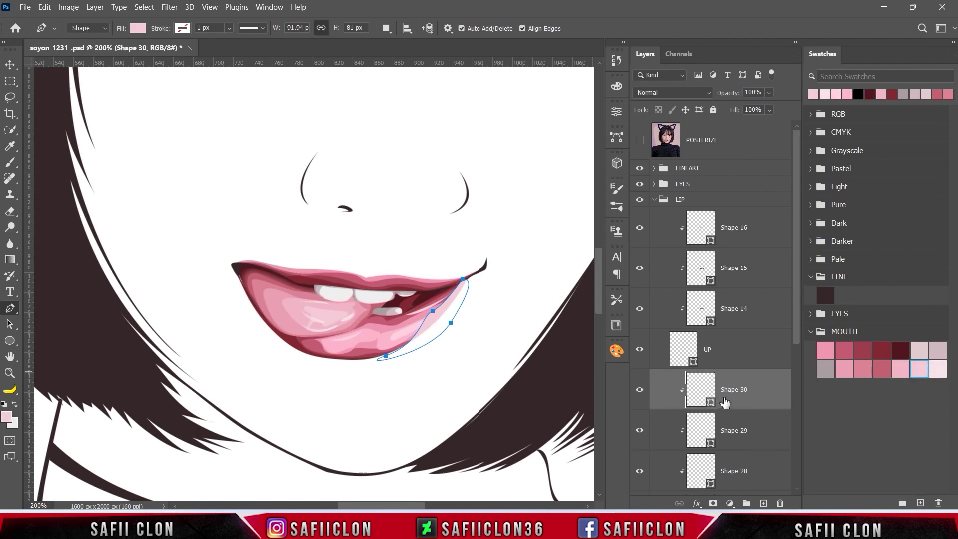
double_click(700, 389)
click(408, 329)
click(832, 43)
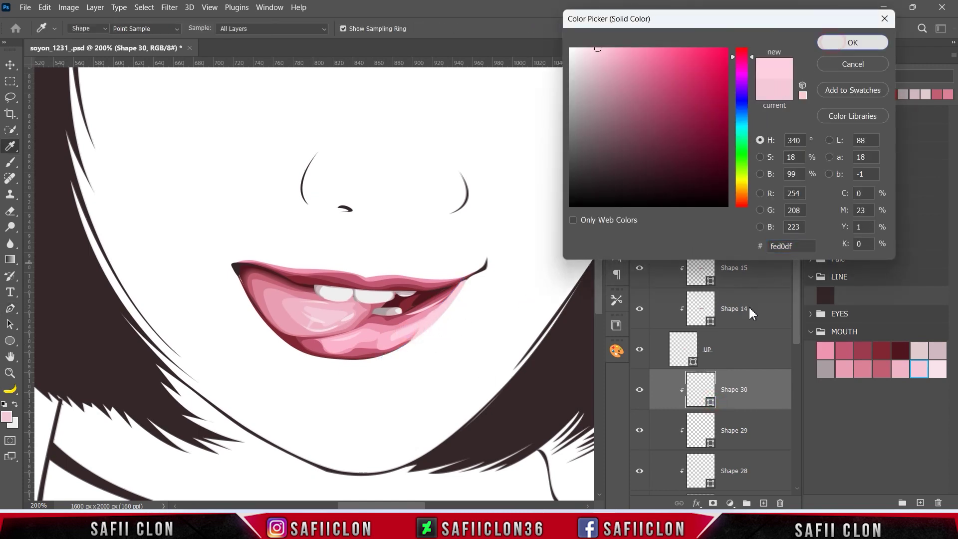
double_click(712, 403)
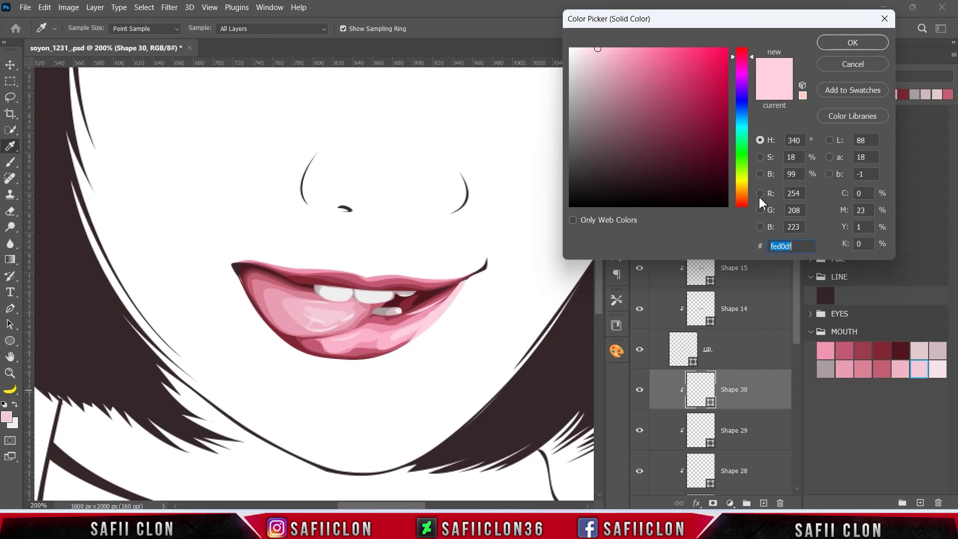
drag(589, 49, 586, 47)
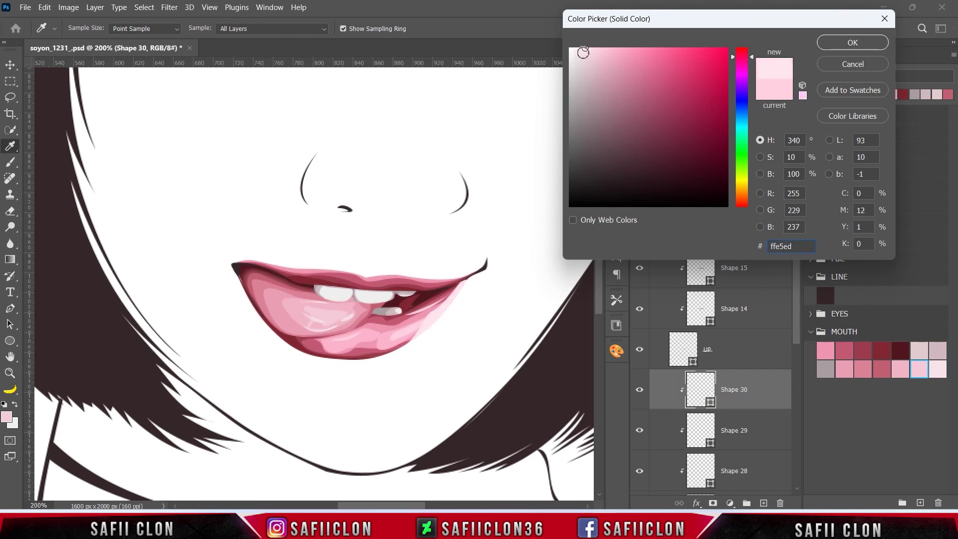
drag(584, 50, 580, 49)
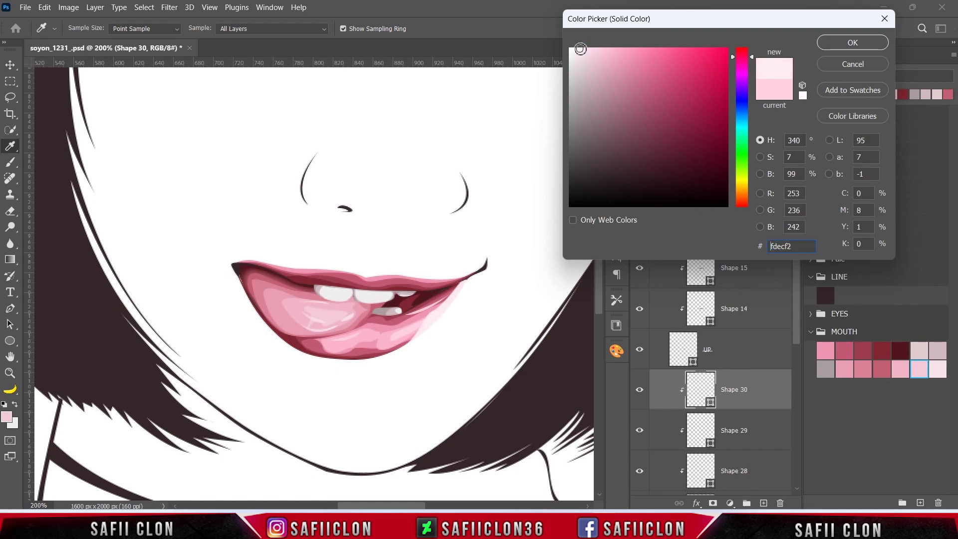
click(843, 43)
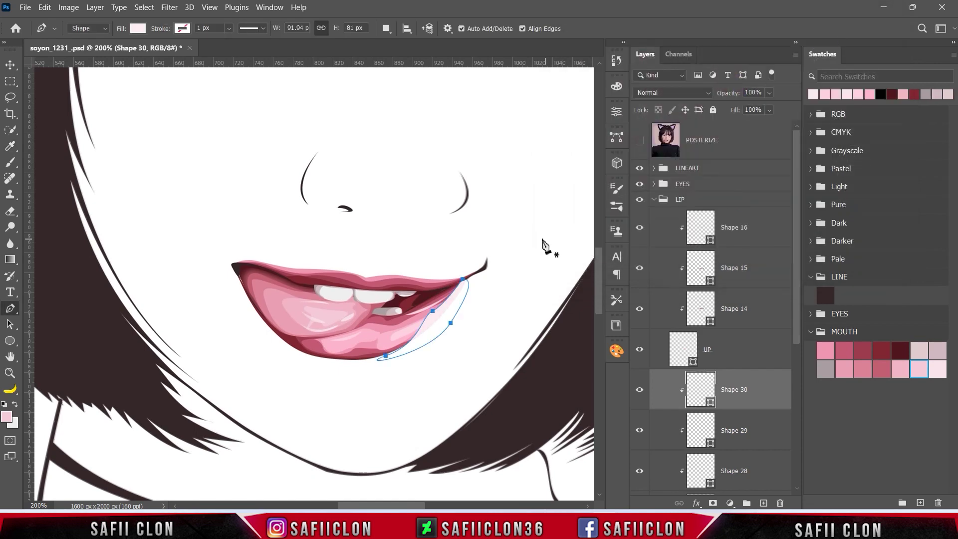
Combine a second pale gloss stroke into Shape 30 and add a layer mask to it.
click(386, 29)
click(406, 56)
click(639, 140)
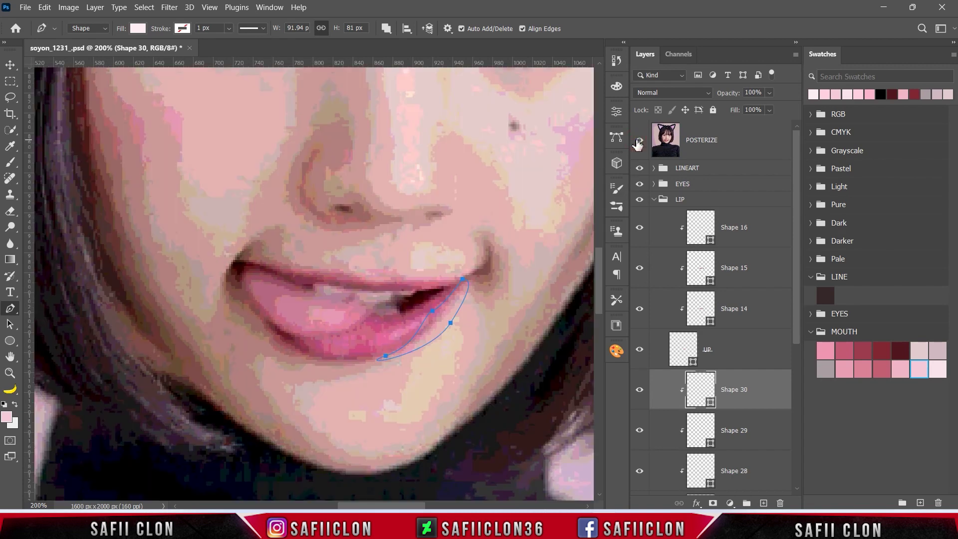
click(639, 141)
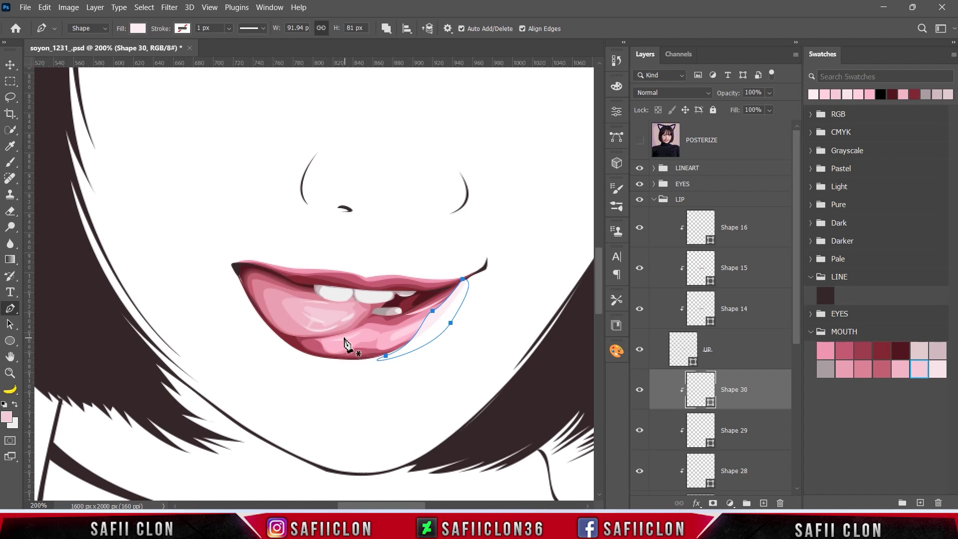
click(347, 335)
drag(371, 332, 431, 315)
mouse_move(381, 344)
mouse_down()
mouse_move(326, 344)
mouse_move(335, 342)
mouse_up()
click(395, 331)
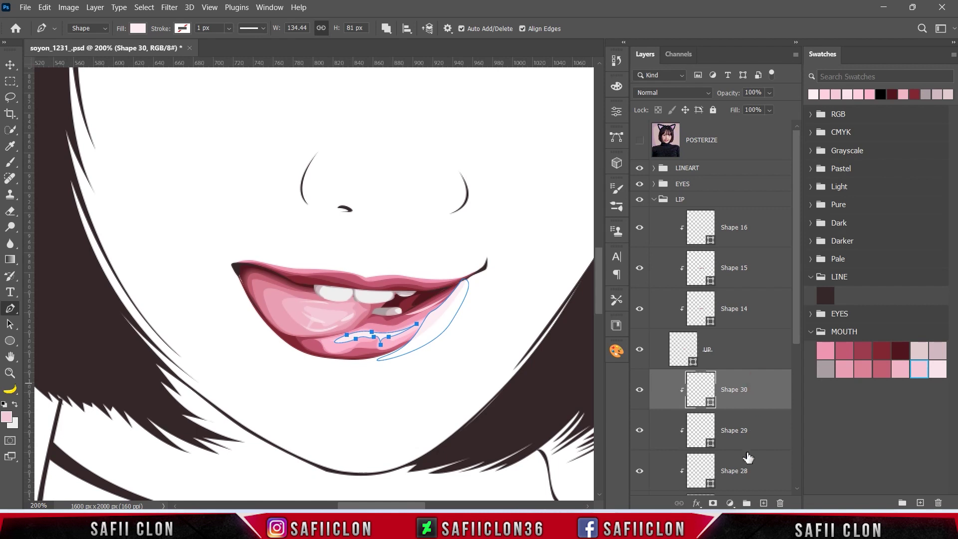
click(712, 503)
click(639, 389)
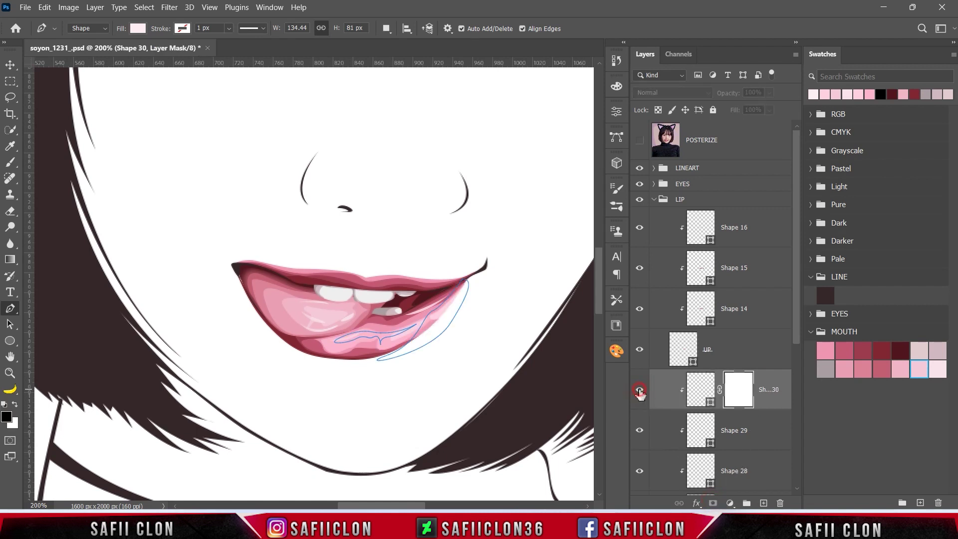
Set up the Brush tool with the Soft Round preset at 9% opacity.
click(10, 162)
click(50, 158)
click(88, 28)
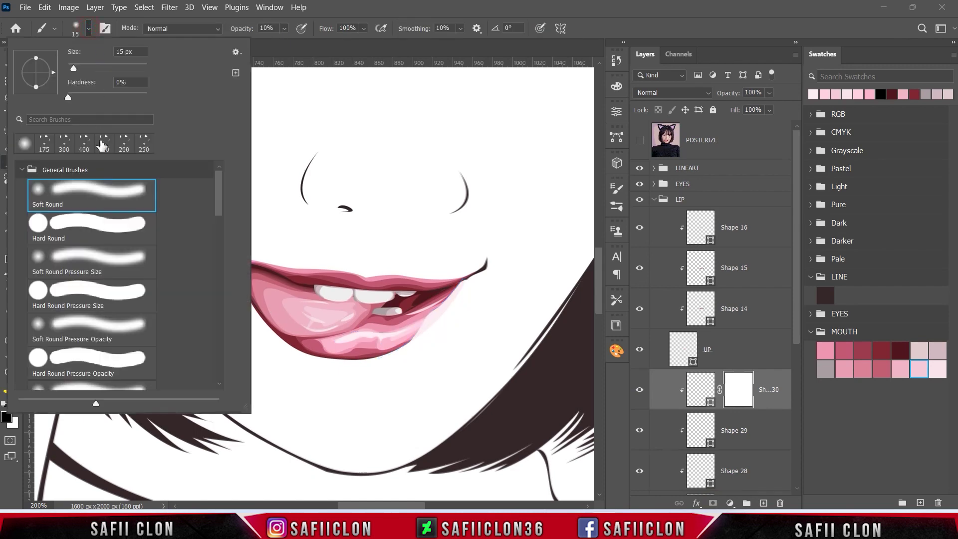
click(108, 189)
click(90, 28)
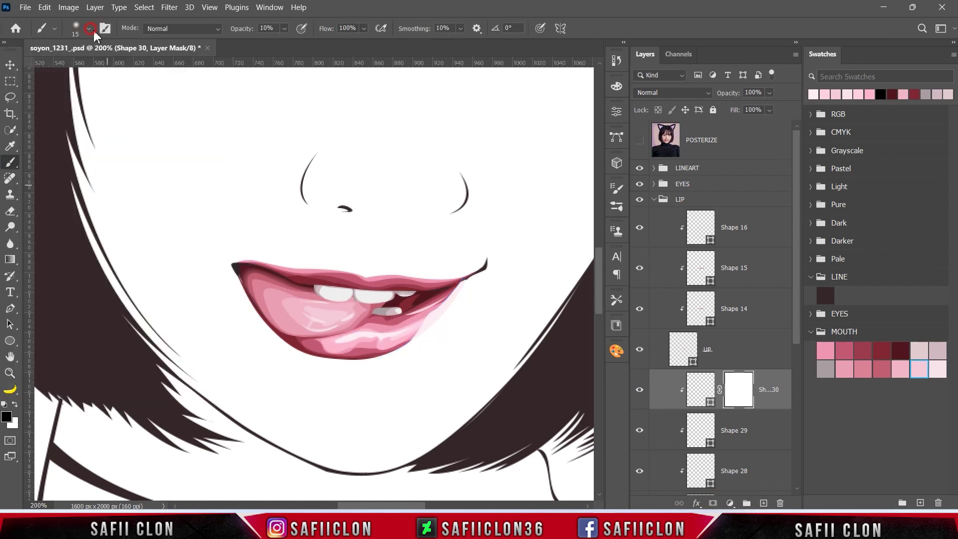
click(285, 29)
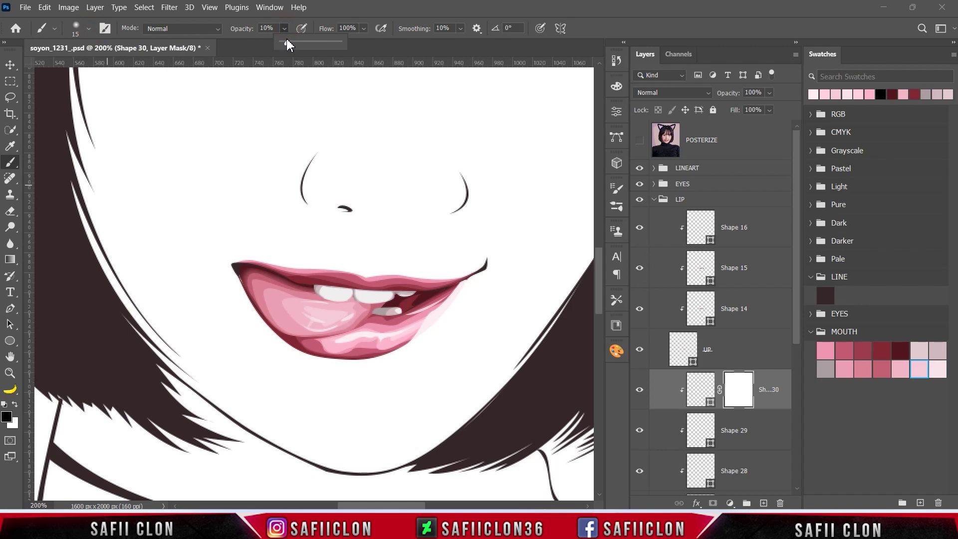
click(285, 29)
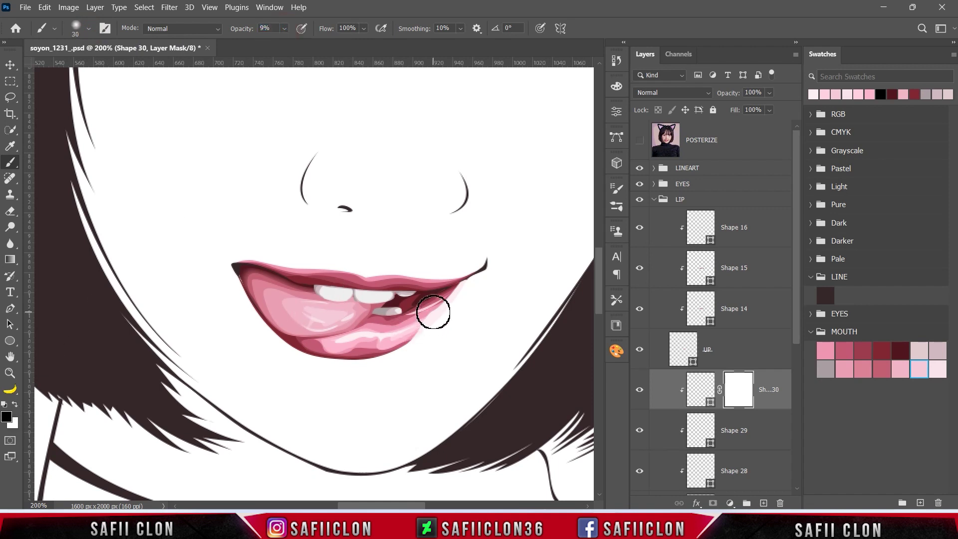
Paint on Shape 30's mask to fade the gloss at the right lip corner and lower lip.
drag(412, 335, 447, 297)
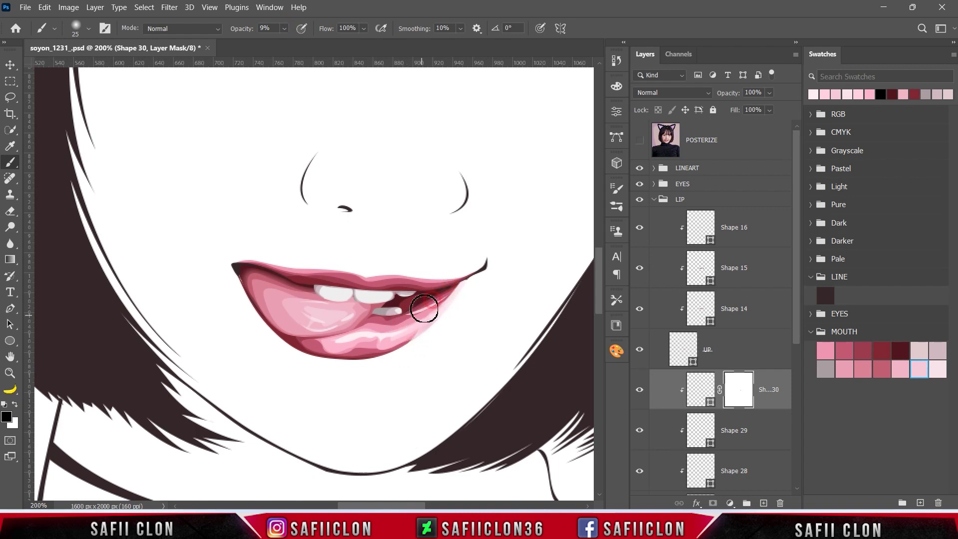
drag(356, 326, 334, 346)
key(bracketleft)
click(386, 332)
click(459, 271)
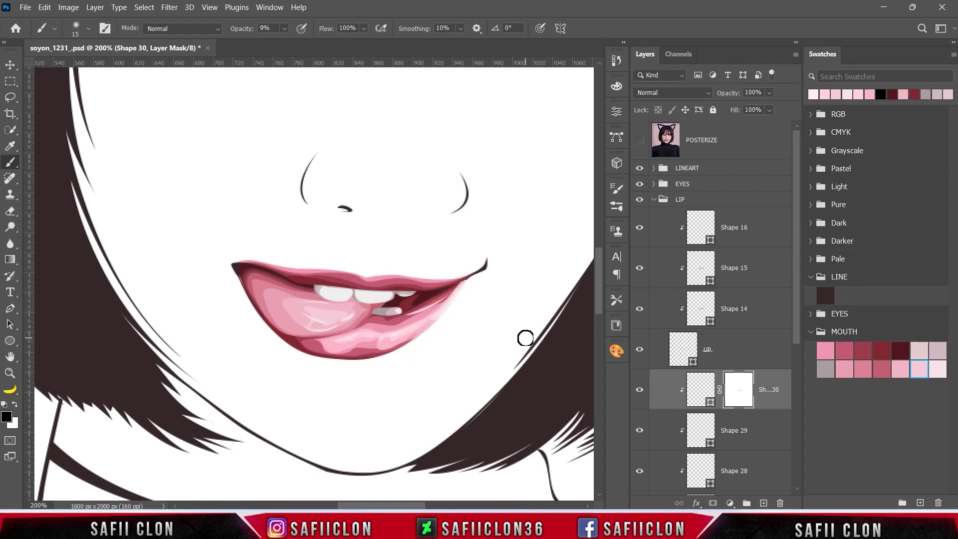
key(ctrl+minus)
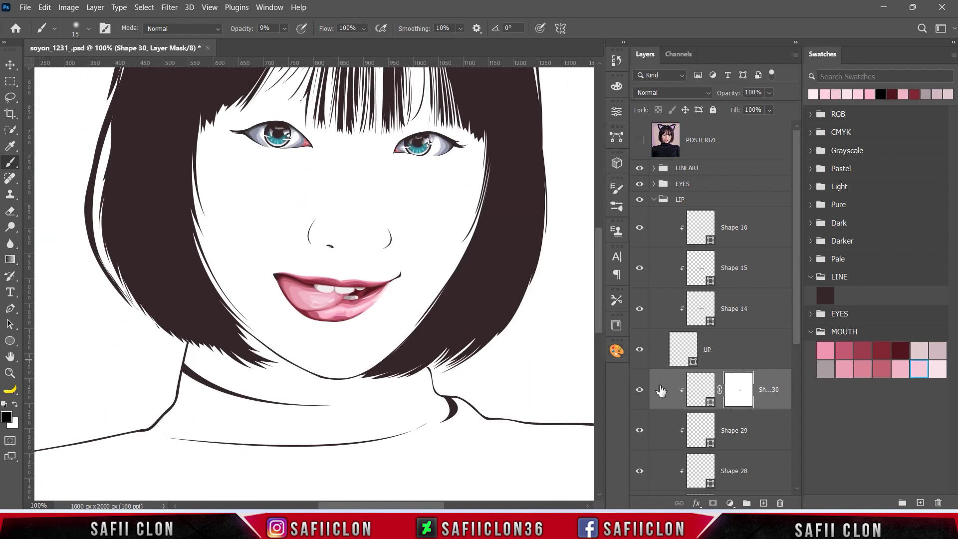
Toggle Shapes 30, 28, 12 and 11 on and off to inspect their effect on the lips.
click(640, 390)
click(639, 390)
click(643, 392)
drag(799, 305, 794, 376)
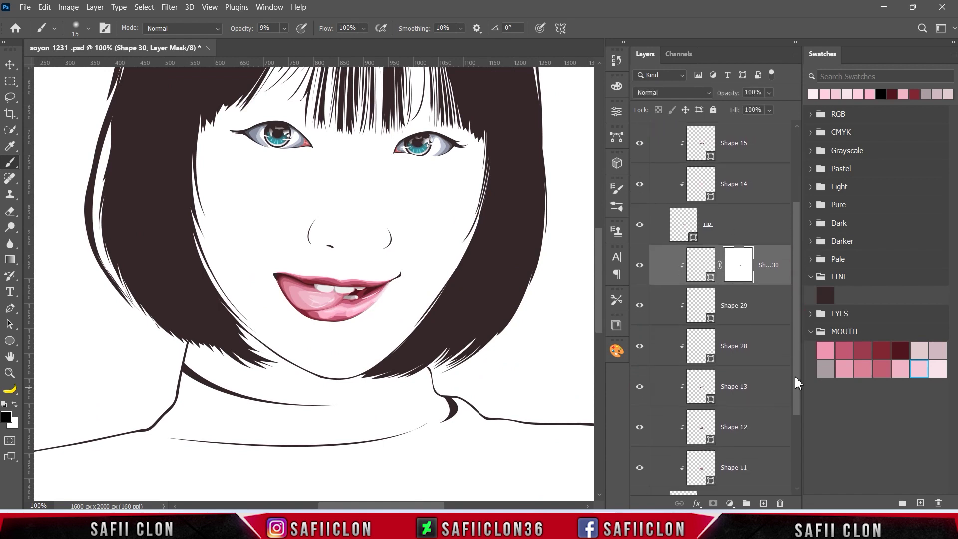
click(641, 350)
click(642, 427)
scroll(798, 409, down, 3)
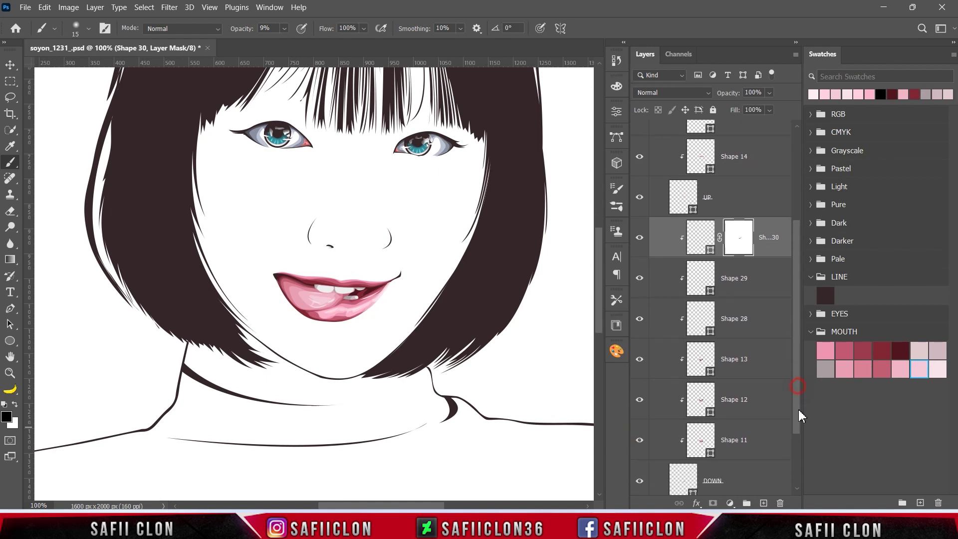
click(638, 393)
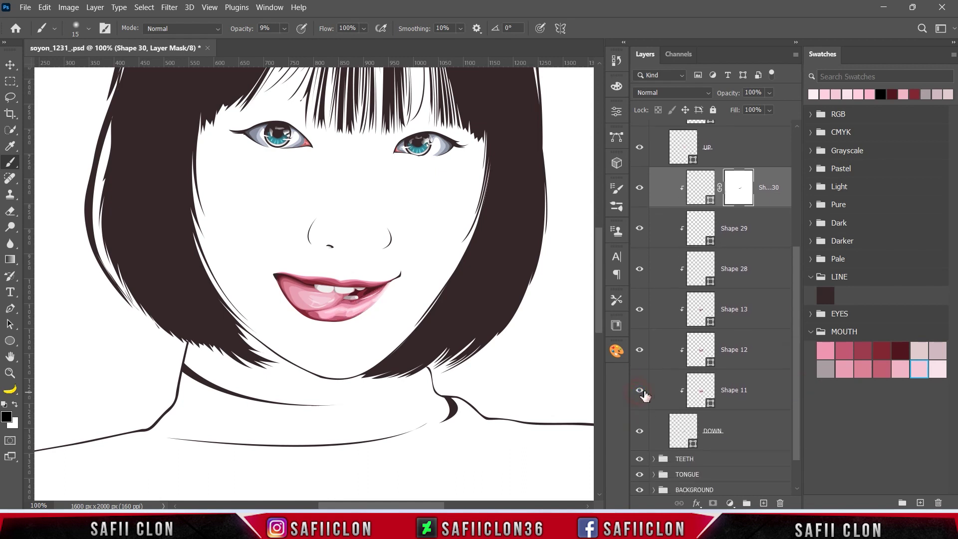
Add a layer mask to Shape 11 and softly brush away shading along the lower lip.
click(760, 387)
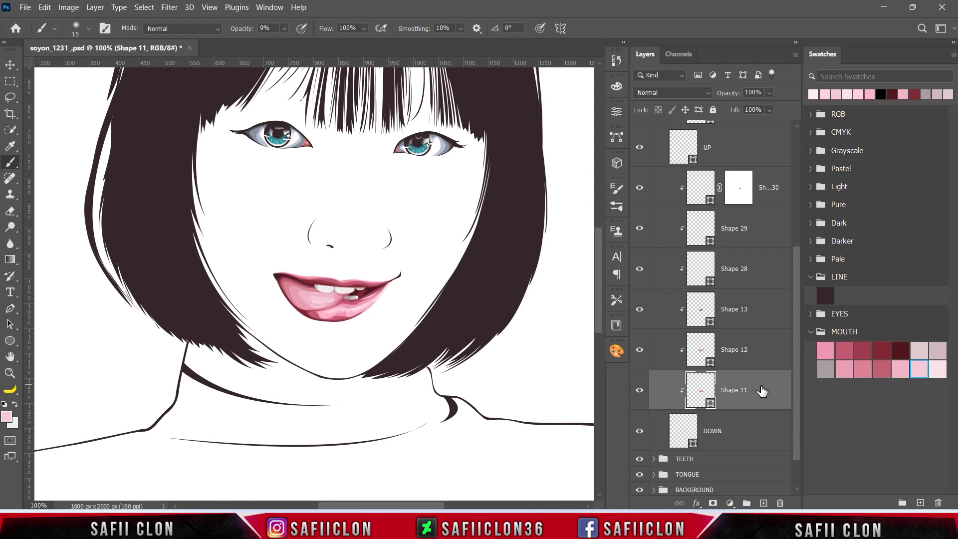
click(712, 503)
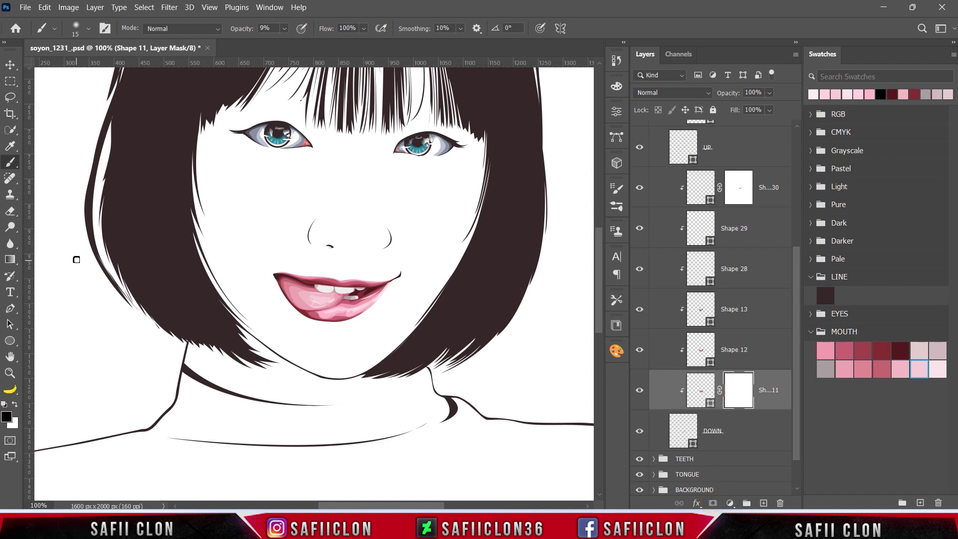
right_click(8, 170)
click(45, 168)
scroll(378, 299, up, 2)
mouse_move(410, 391)
mouse_down()
mouse_move(372, 380)
mouse_move(391, 374)
mouse_move(357, 382)
mouse_move(407, 380)
mouse_move(312, 372)
mouse_up()
key(bracketleft)
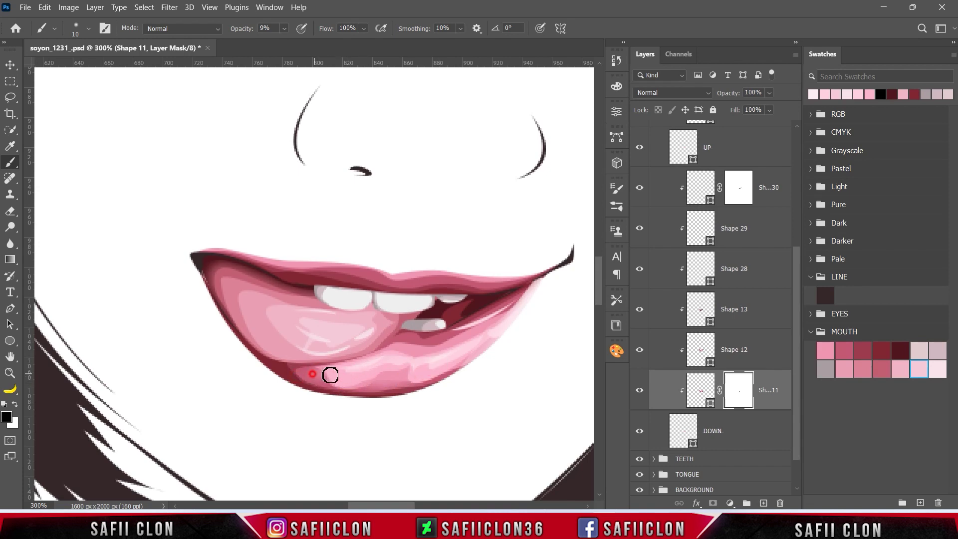
key(ctrl+1)
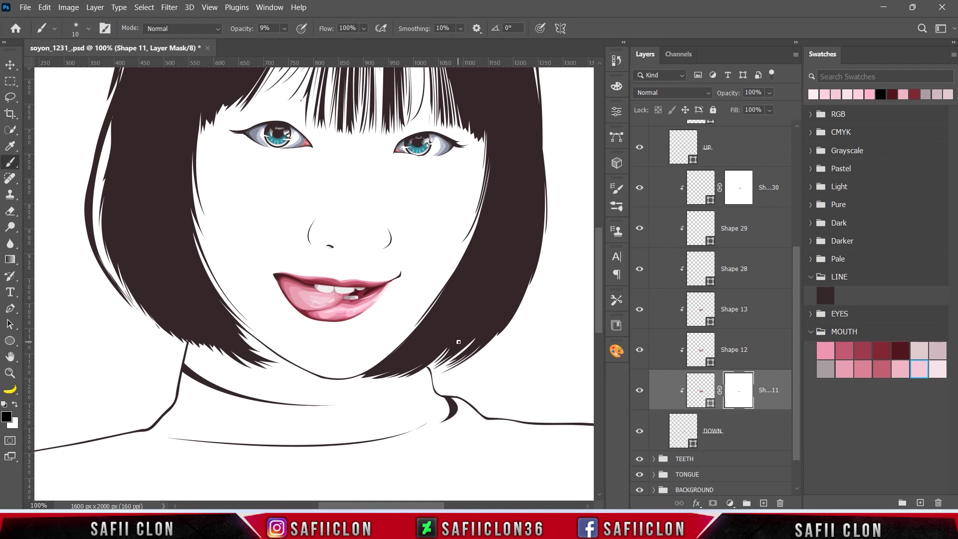
drag(796, 360, 797, 275)
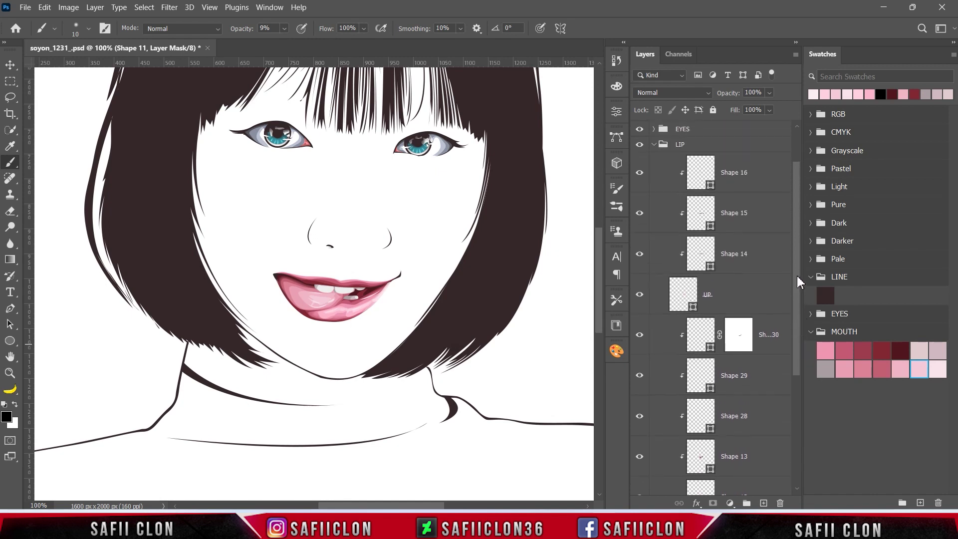
Select the Shape 16 layer and set the Pen tool to draw a new shape layer.
click(747, 299)
click(760, 180)
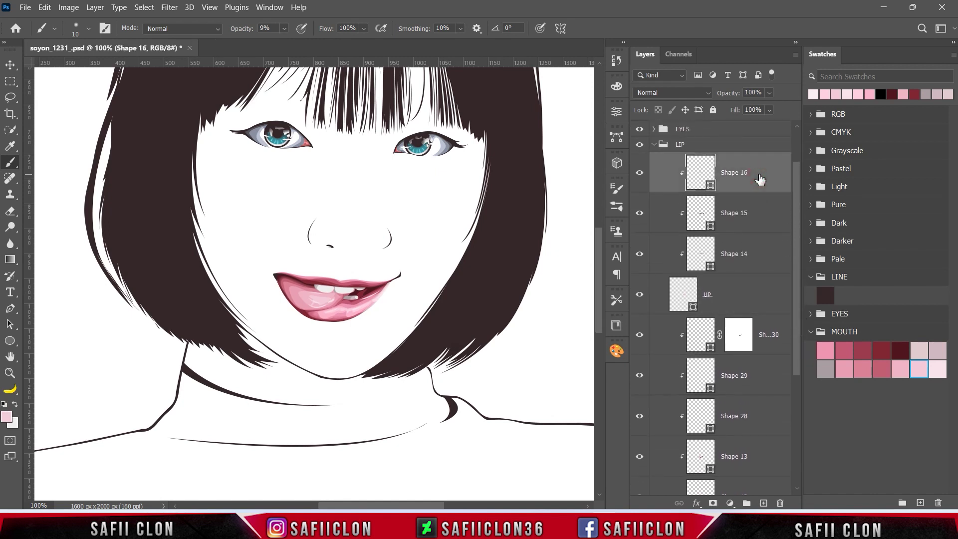
click(10, 308)
right_click(11, 311)
click(33, 310)
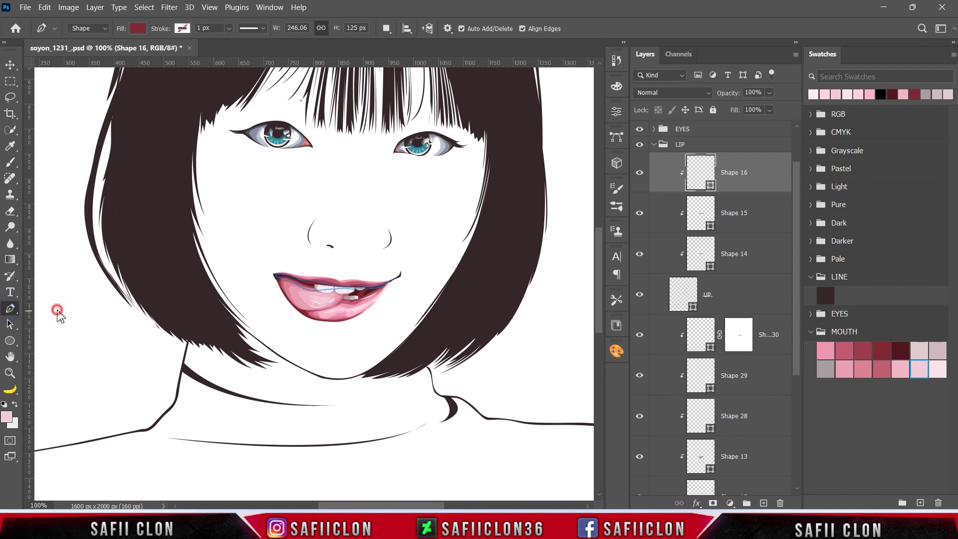
click(387, 29)
click(404, 44)
key(ctrl+plus)
key(ctrl+plus)
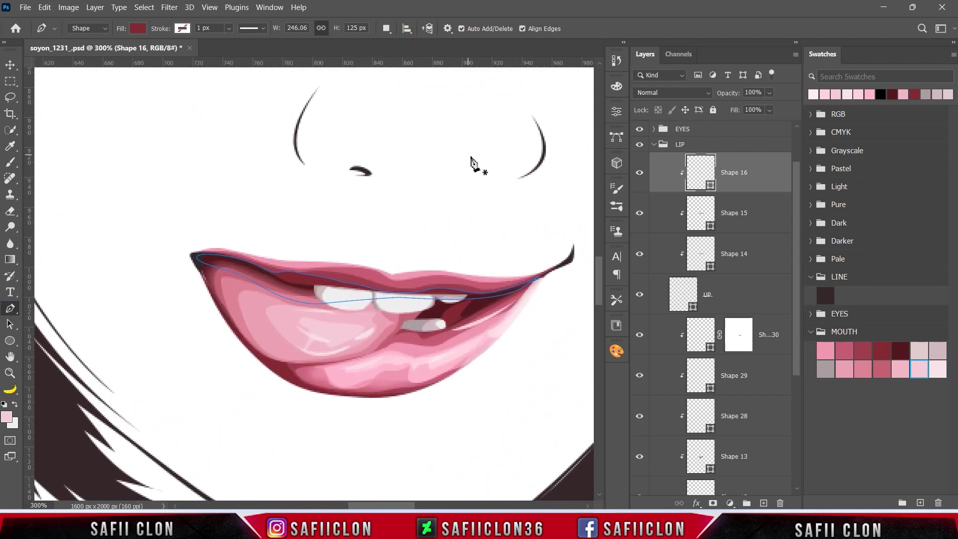
Start Shape 31 on the upper lip and fill it with light pink sampled from the lower lip.
drag(406, 507, 420, 507)
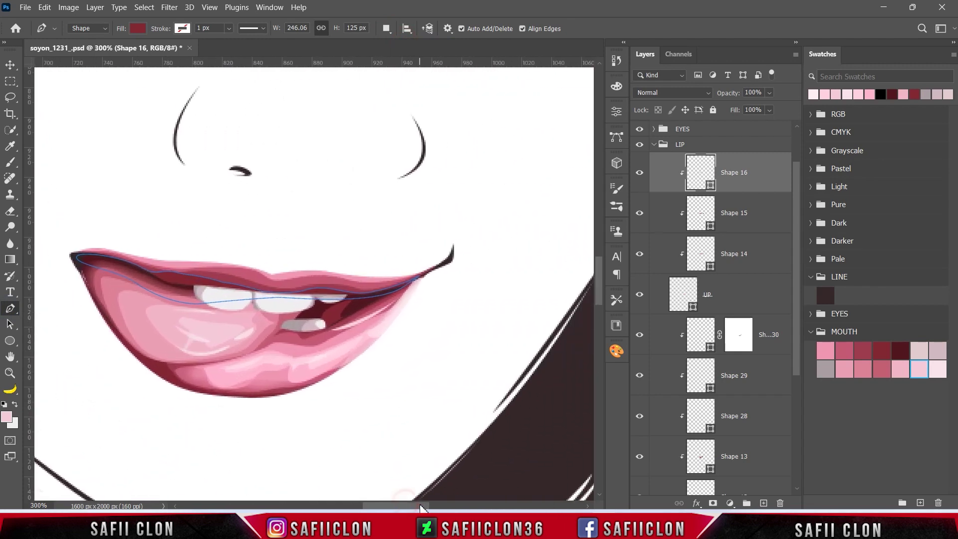
scroll(795, 197, up, 3)
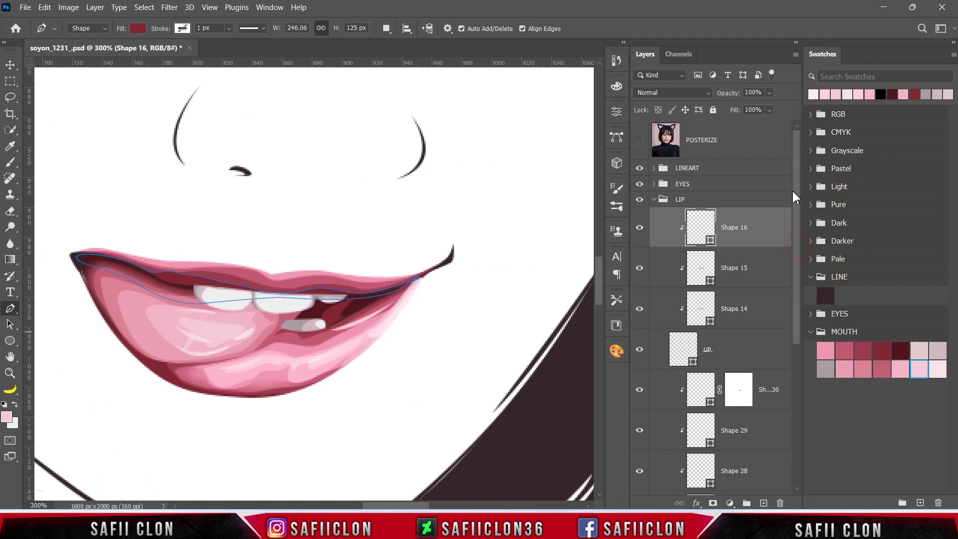
click(643, 141)
click(641, 141)
click(249, 272)
click(272, 295)
click(270, 283)
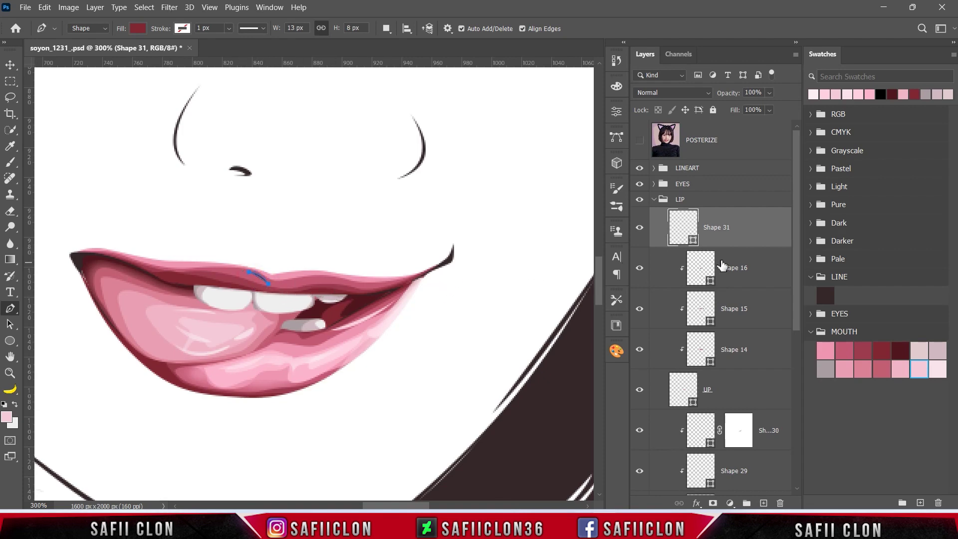
double_click(693, 240)
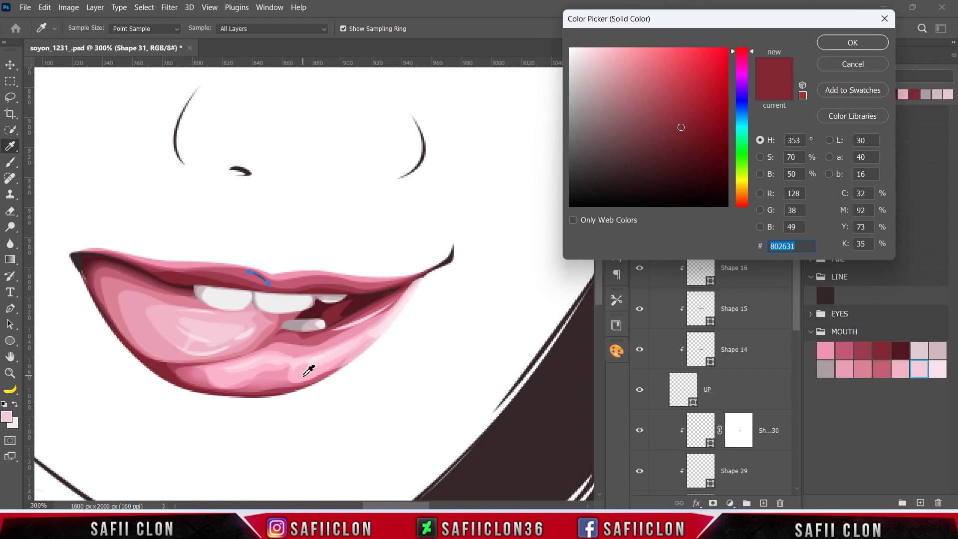
click(305, 374)
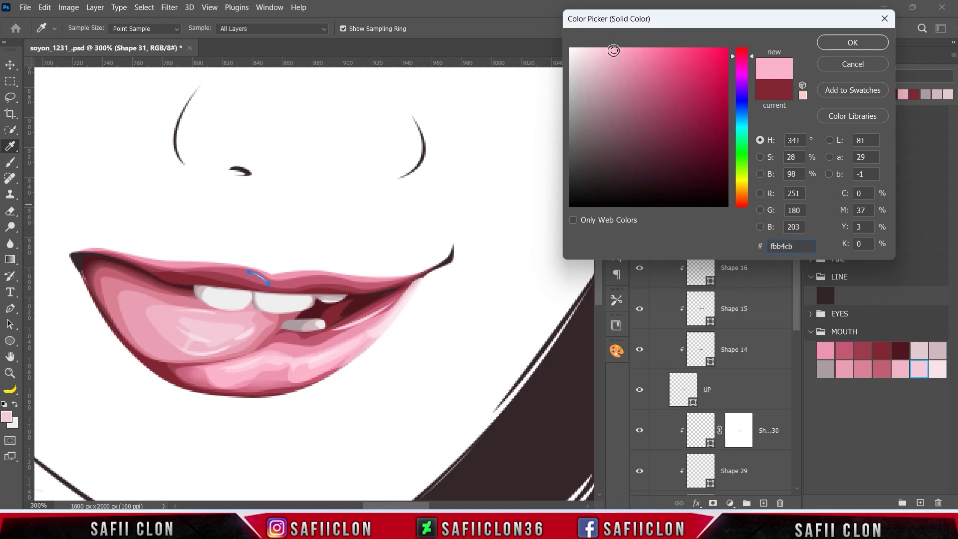
click(852, 42)
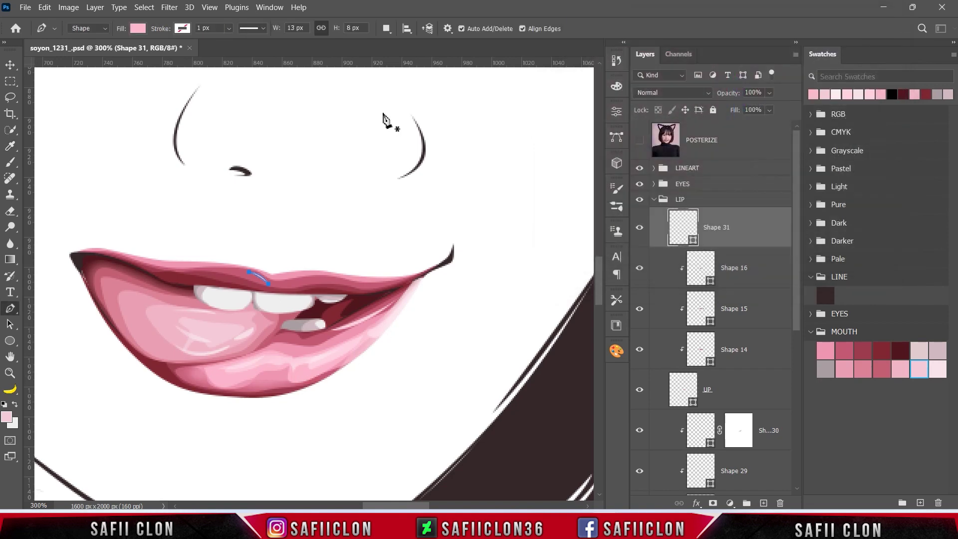
Switch to Combine Shapes and trace a curved path over the upper lip against the reference photo.
click(386, 29)
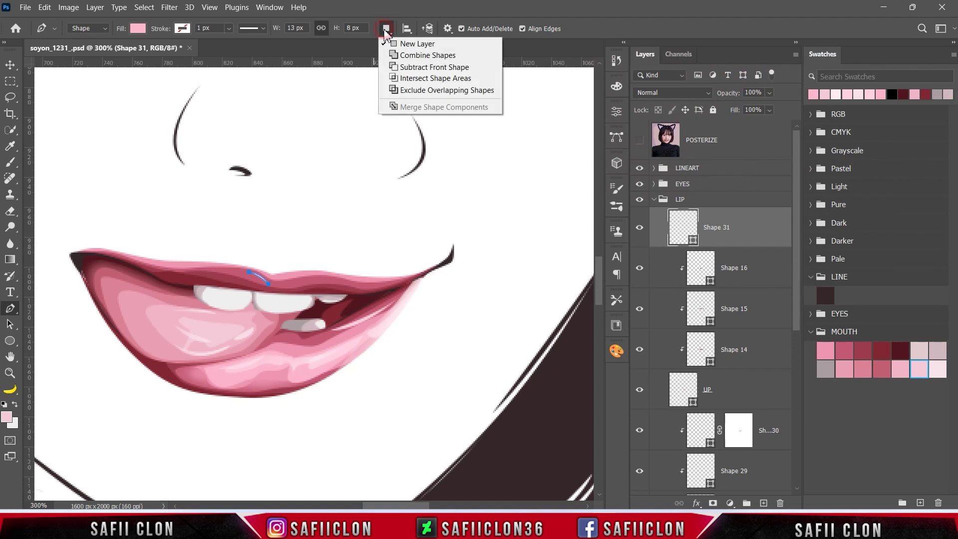
click(410, 56)
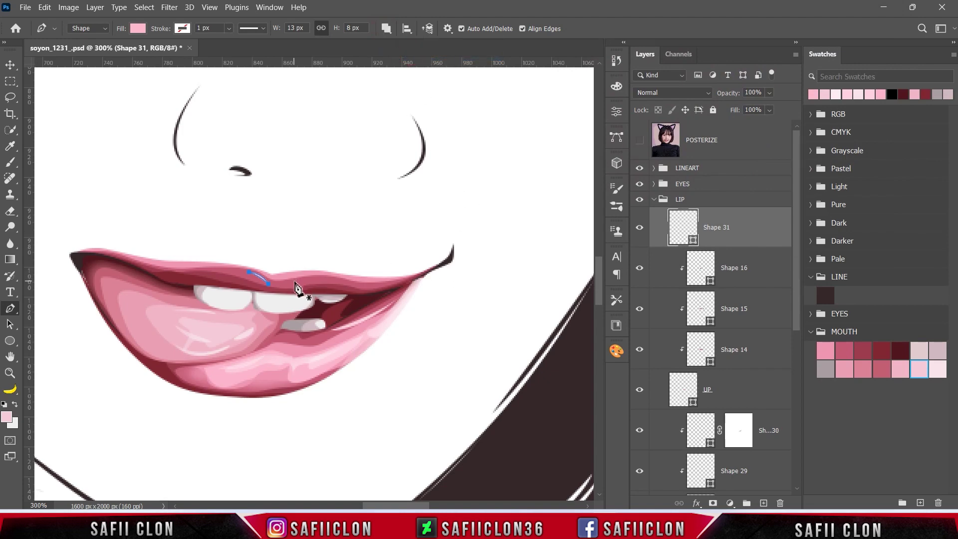
mouse_move(280, 282)
mouse_down()
mouse_move(277, 291)
mouse_move(293, 280)
mouse_up()
click(639, 140)
click(639, 140)
click(378, 287)
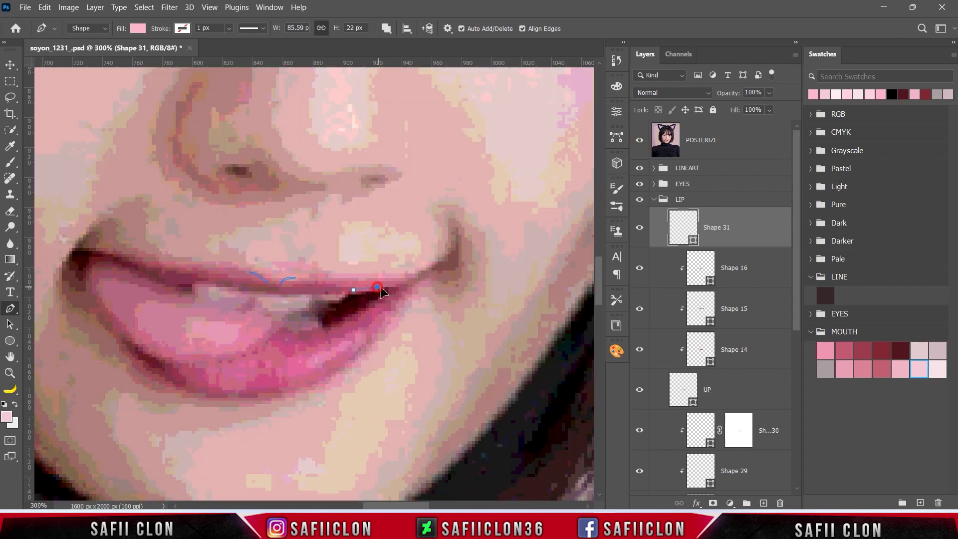
click(638, 140)
drag(389, 287, 343, 293)
click(639, 140)
click(639, 140)
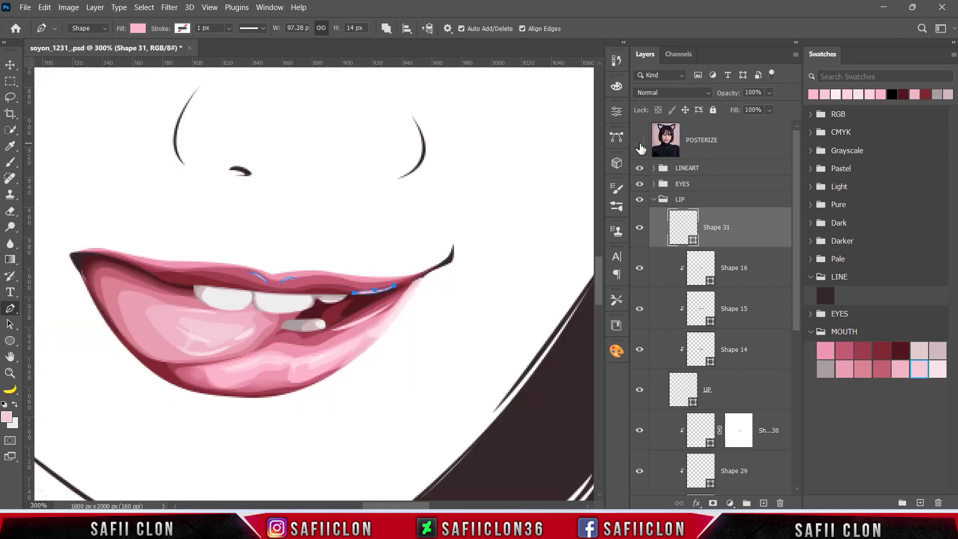
Outline and close a highlight shape along the centre of the upper lip.
click(133, 255)
click(171, 266)
click(229, 263)
click(132, 255)
click(270, 271)
click(279, 278)
mouse_move(334, 274)
mouse_down()
mouse_move(356, 282)
mouse_move(407, 254)
mouse_up()
click(403, 269)
click(298, 254)
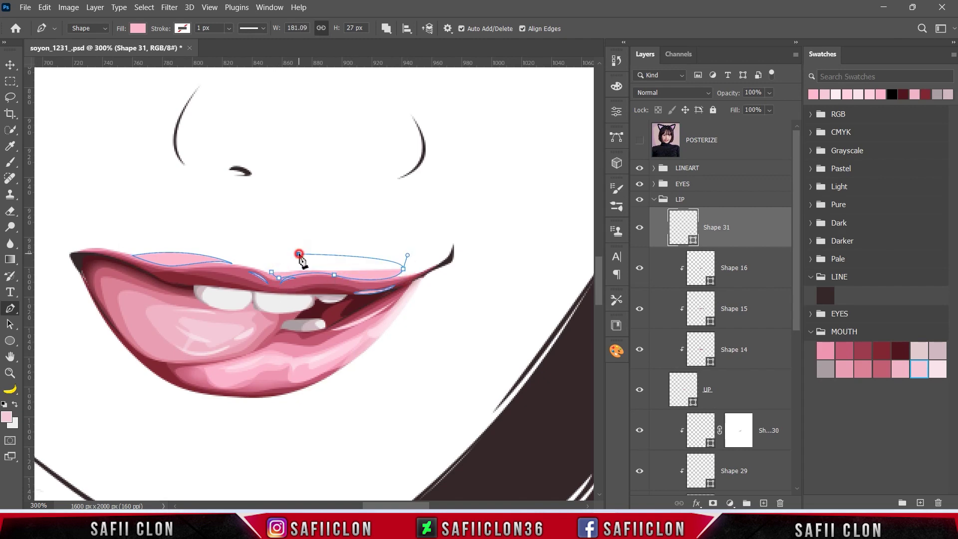
click(271, 272)
Clip Shape 31 to the lip layer below and zoom to the right lip corner.
right_click(752, 227)
click(768, 243)
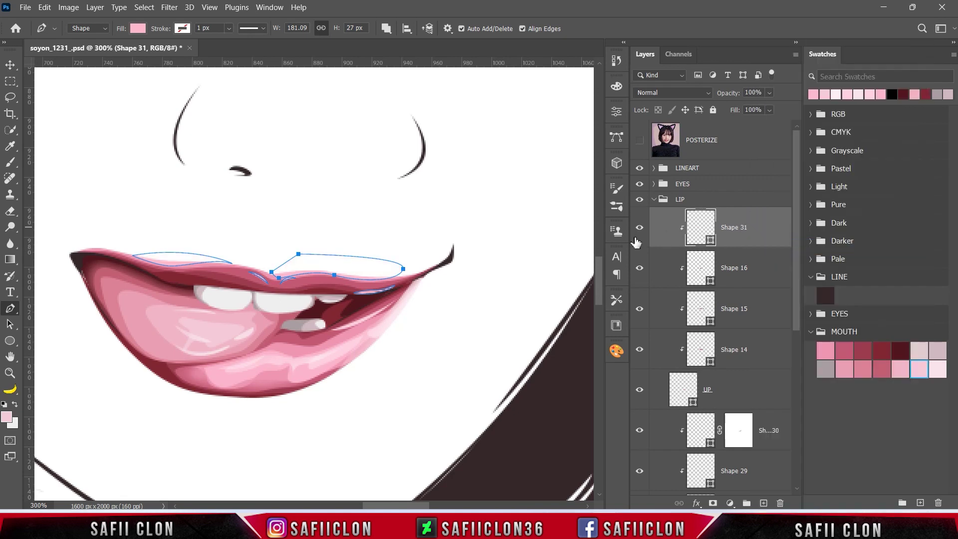
key(ctrl+minus)
key(ctrl+minus)
key(Return)
key(ctrl+minus)
key(ctrl+minus)
key(ctrl+plus)
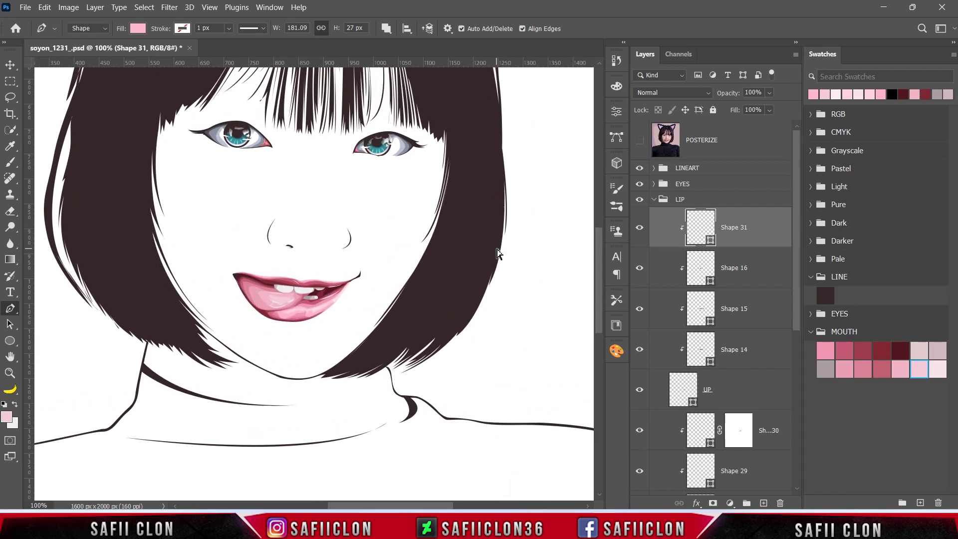
key(ctrl+plus)
key(ctrl+plus)
key(ctrl+plus)
Draw a closed curved highlight shape near the right corner of the upper lip.
click(269, 286)
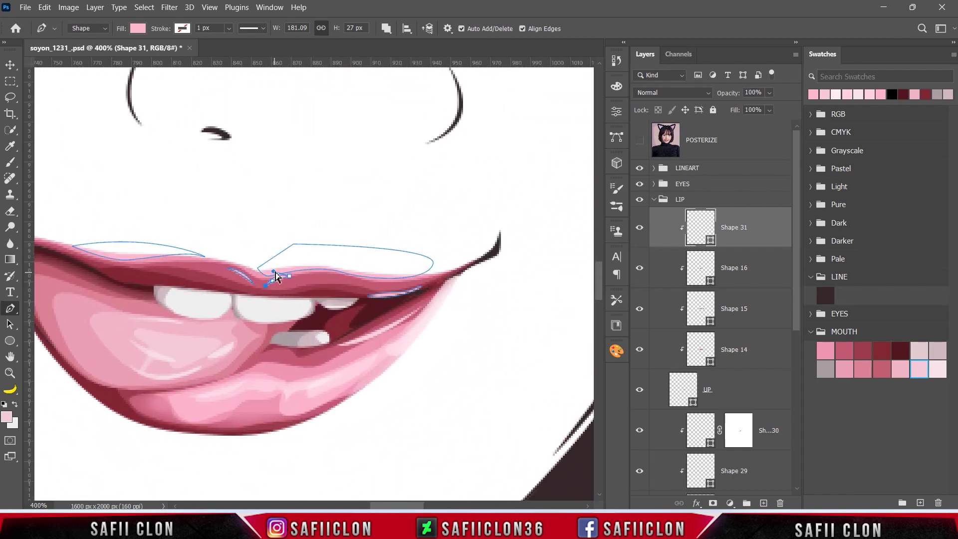
click(302, 286)
click(352, 284)
click(386, 29)
click(404, 48)
click(452, 258)
drag(399, 276, 351, 273)
click(297, 266)
click(343, 238)
drag(449, 240, 457, 246)
click(453, 258)
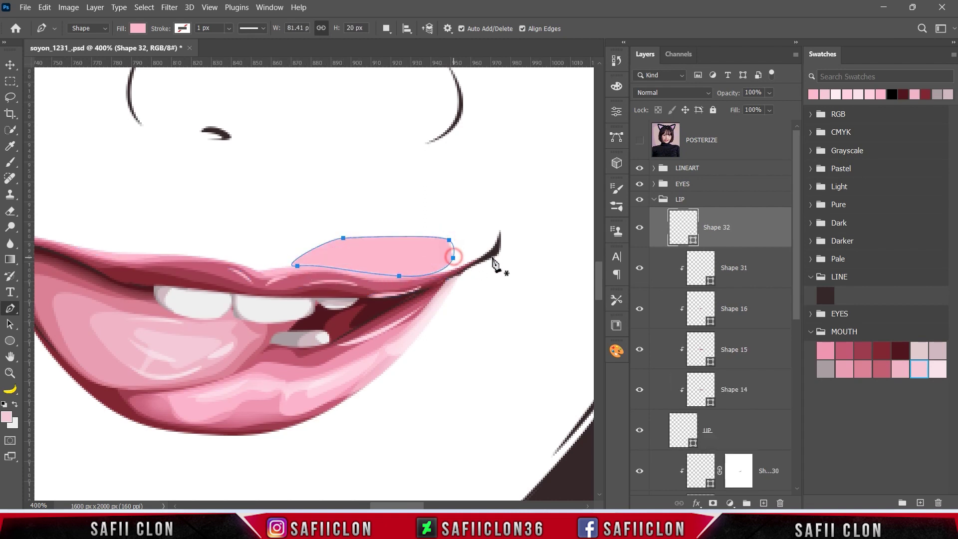
Fill Shape 32 with a pale pink sampled from the canvas and clip it to the lips.
double_click(693, 240)
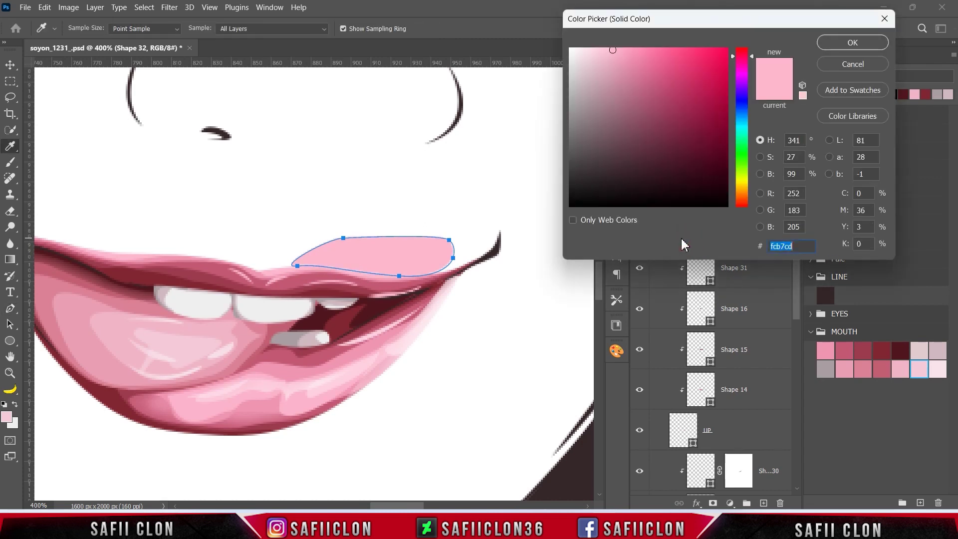
click(416, 338)
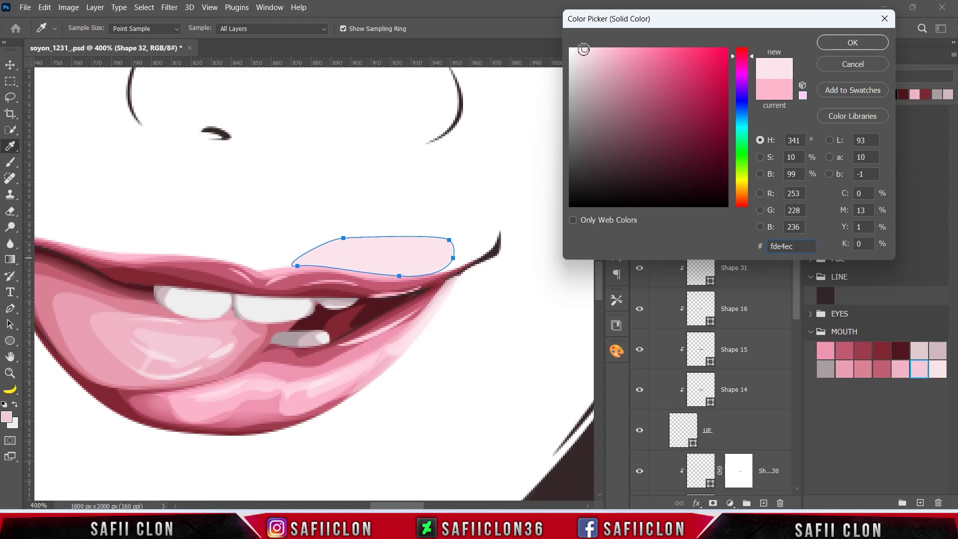
click(583, 50)
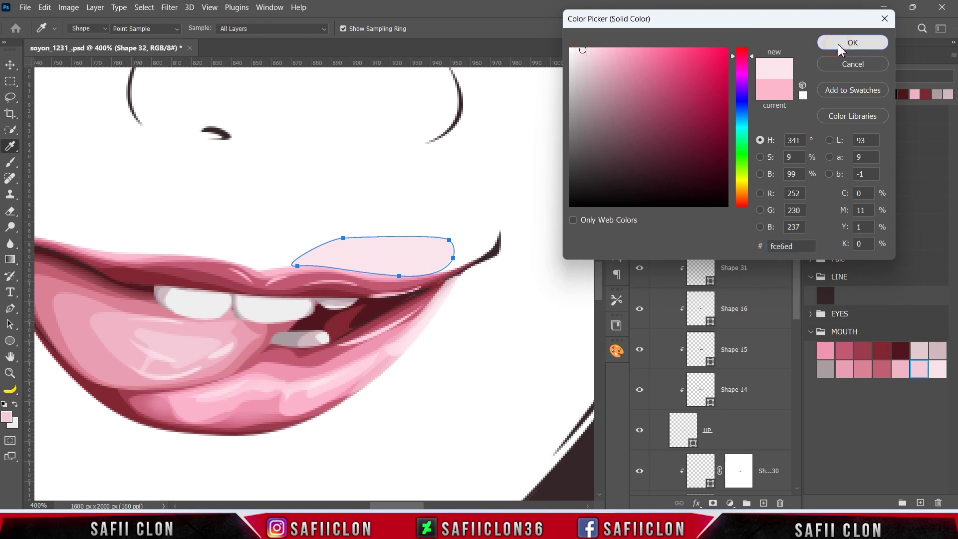
click(839, 43)
right_click(744, 225)
click(792, 244)
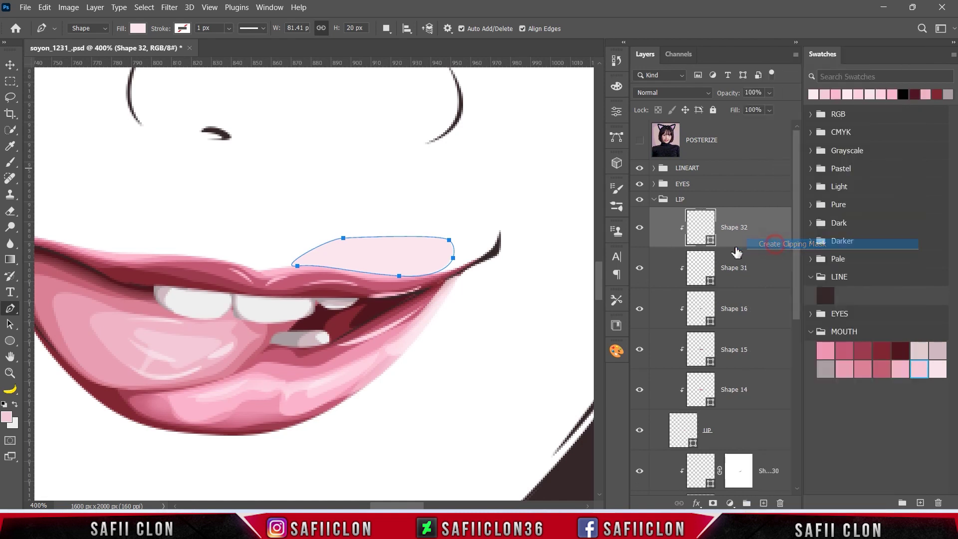
Set Combine Shapes and add curved highlight pieces along the upper lip to Shape 32.
click(385, 28)
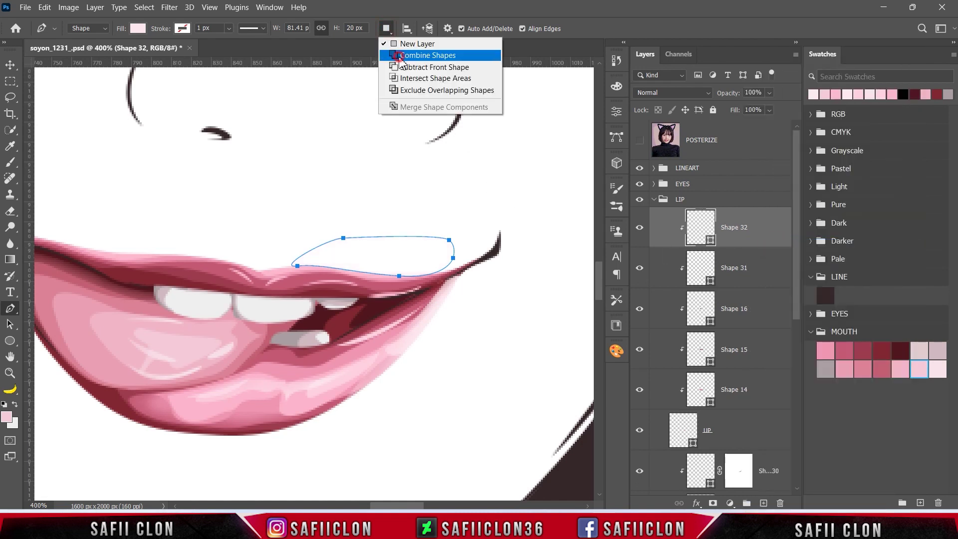
click(427, 55)
click(289, 277)
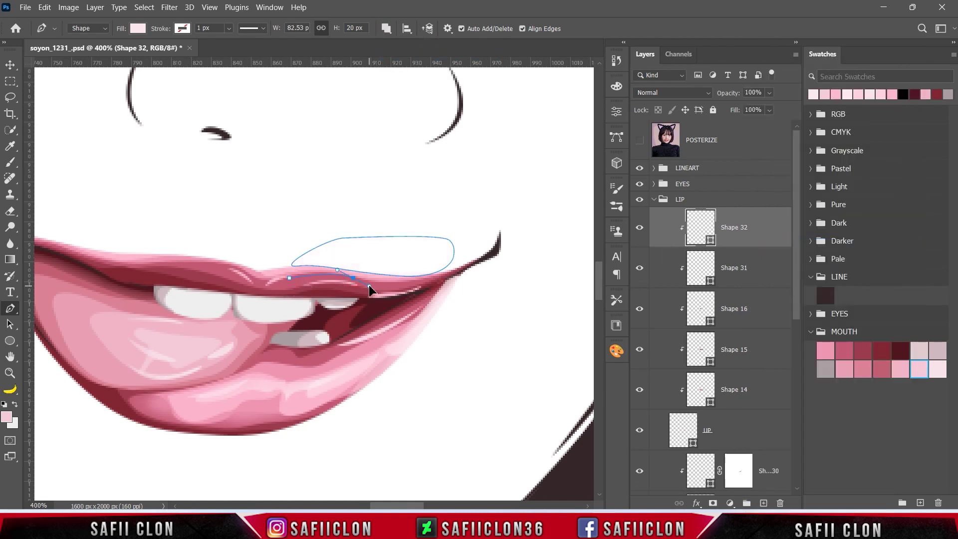
drag(400, 283, 467, 270)
scroll(399, 272, left, 4)
click(288, 244)
drag(331, 258, 348, 255)
drag(425, 260, 458, 300)
Add another small curved highlight piece to Shape 32 on the upper lip.
click(372, 266)
click(372, 266)
click(290, 261)
click(368, 284)
drag(290, 262, 262, 244)
Finish the paths, zoom out to the whole face, and add a layer mask to Shape 32.
key(Escape)
key(ctrl+minus)
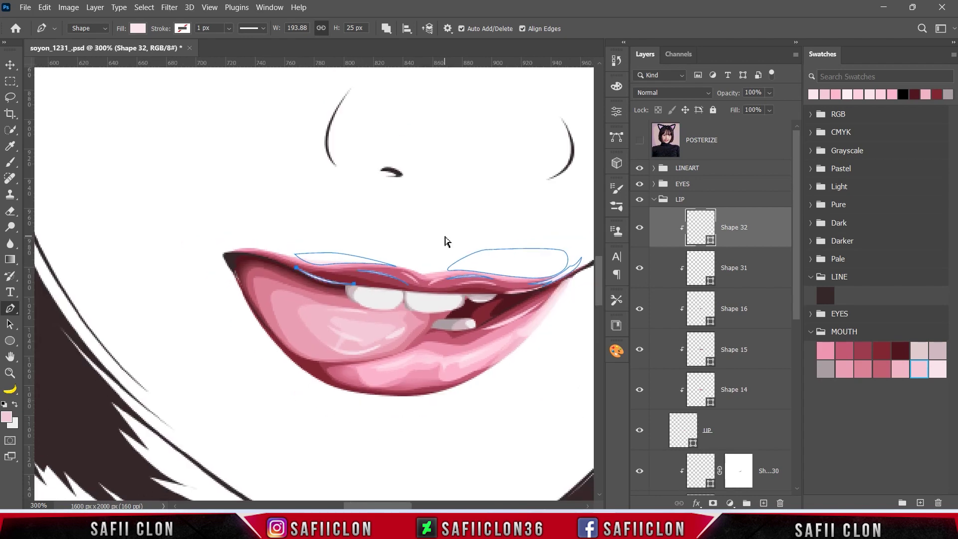
key(ctrl+minus)
key(ctrl+minus)
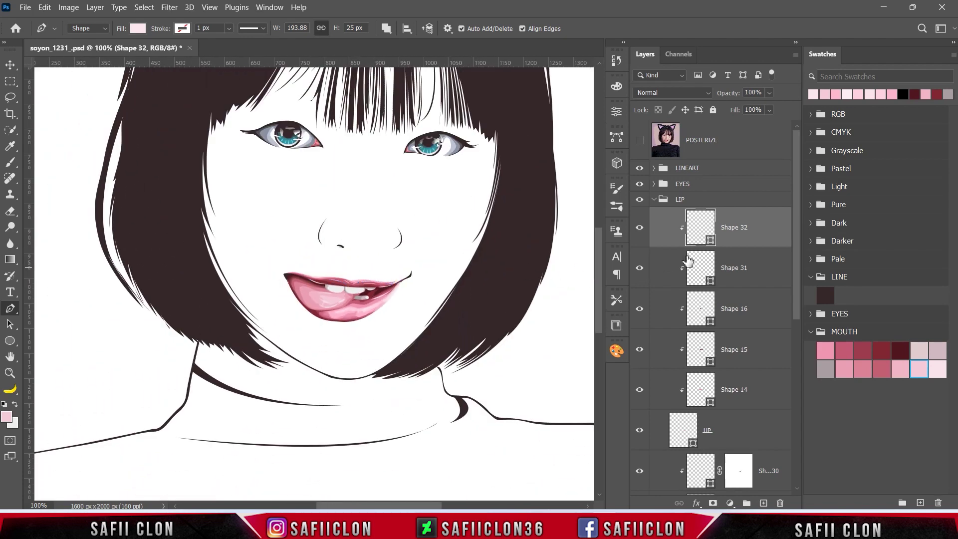
click(715, 502)
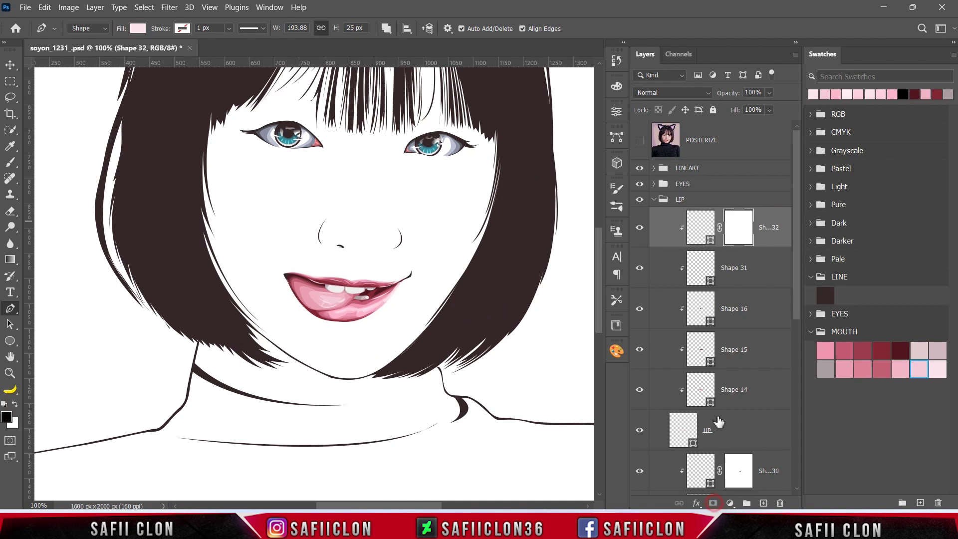
Select the Brush tool with a 31 px soft round tip at 10% opacity.
right_click(15, 161)
click(46, 163)
click(88, 28)
click(99, 190)
drag(76, 69, 80, 68)
click(88, 30)
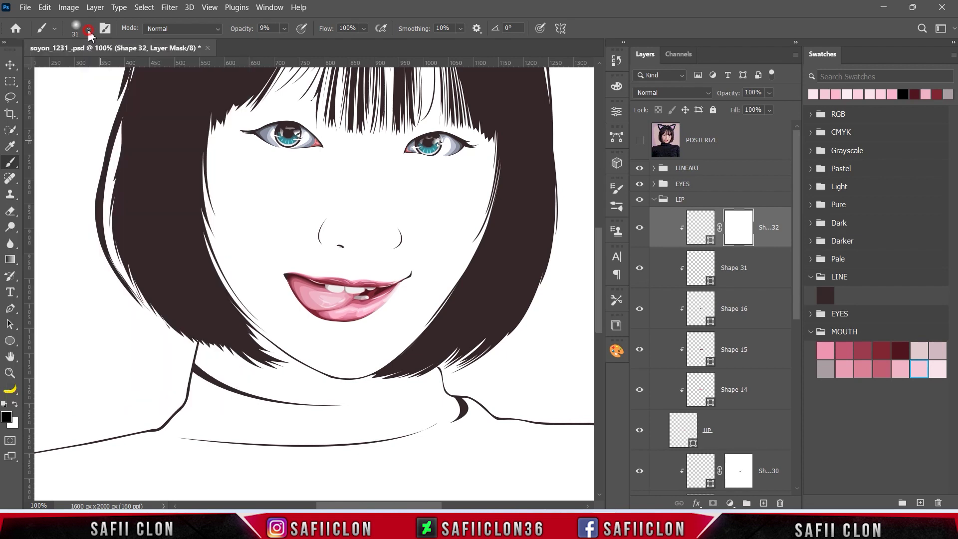
click(285, 28)
drag(288, 42, 290, 42)
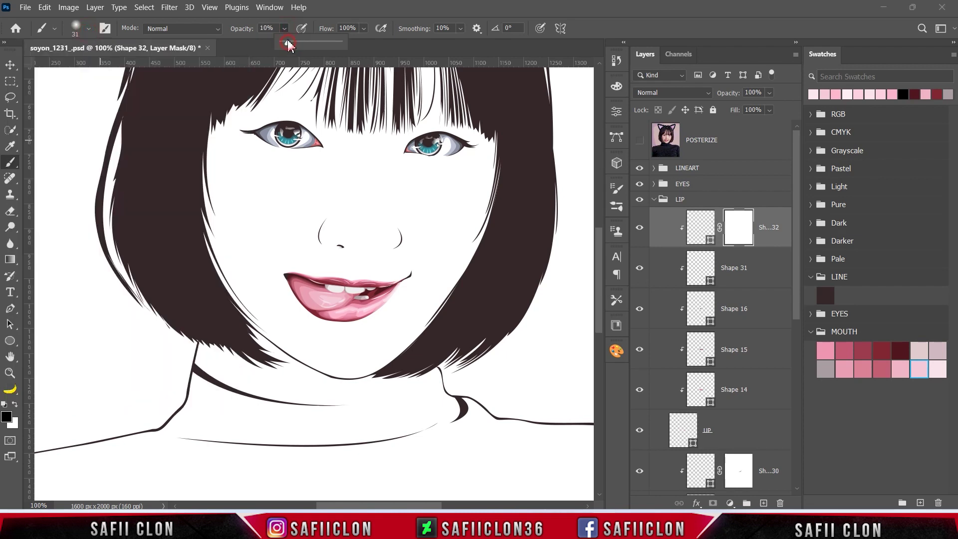
click(285, 29)
Paint on Shape 32's mask to fade parts of the upper-lip highlight, including its right end.
key(Return)
key(ctrl+plus)
key(ctrl+plus)
key(bracketleft)
click(300, 263)
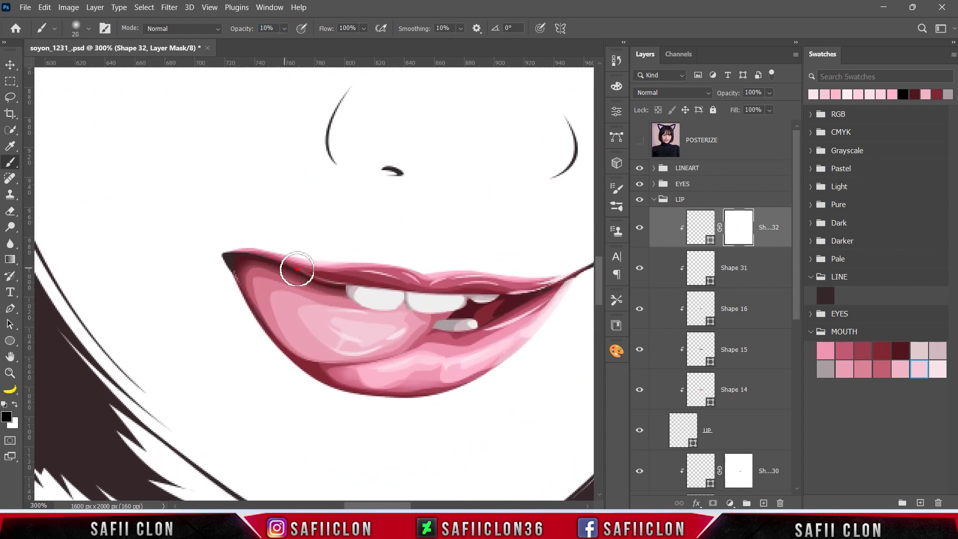
key(ctrl+minus)
key(bracketleft)
click(418, 277)
click(472, 277)
key(bracketright)
Check Shape 31, then fade Shape 32's highlight along the upper-lip edge.
click(640, 270)
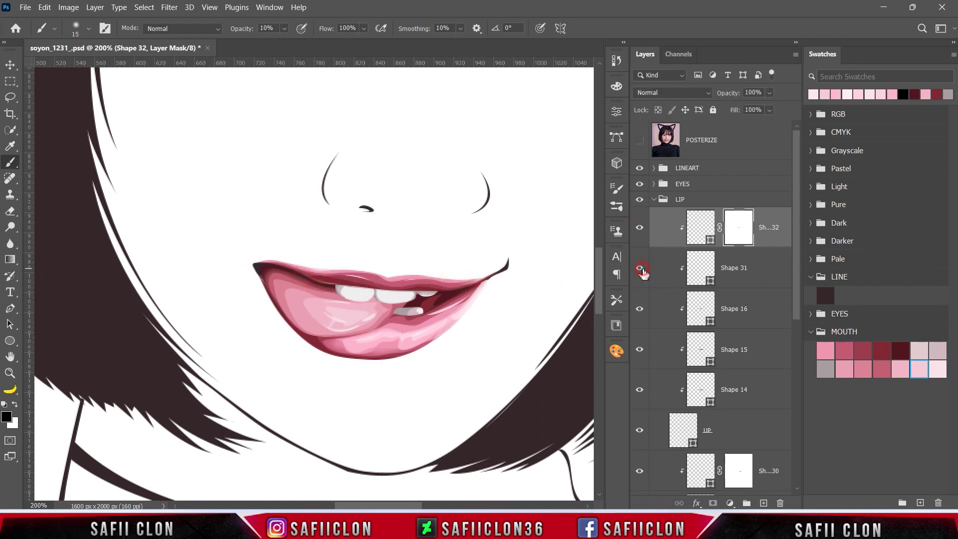
click(760, 270)
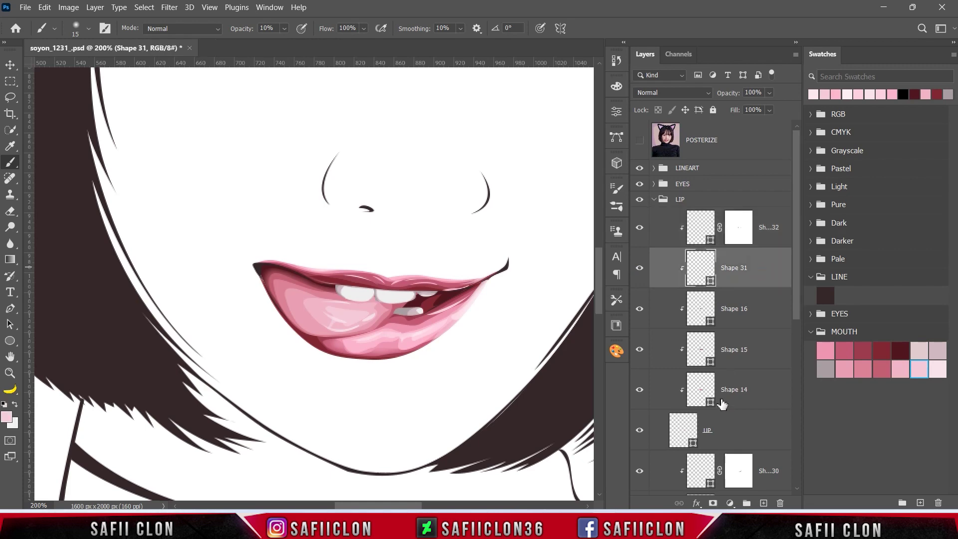
click(738, 228)
mouse_move(359, 280)
mouse_down()
mouse_move(335, 267)
mouse_move(356, 272)
mouse_up()
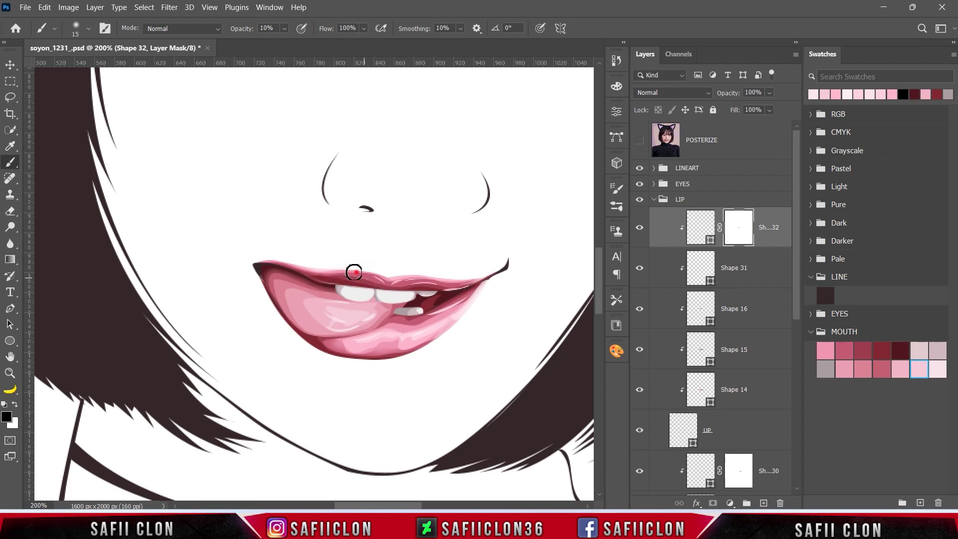
Compare the lips with and without Shape 31 and add a layer mask to Shape 31.
click(748, 269)
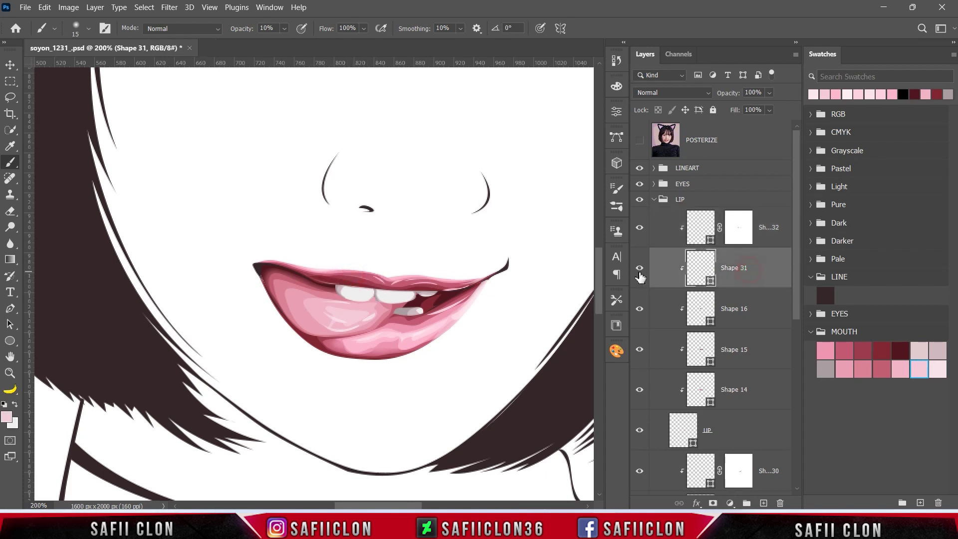
click(639, 272)
click(639, 272)
click(712, 502)
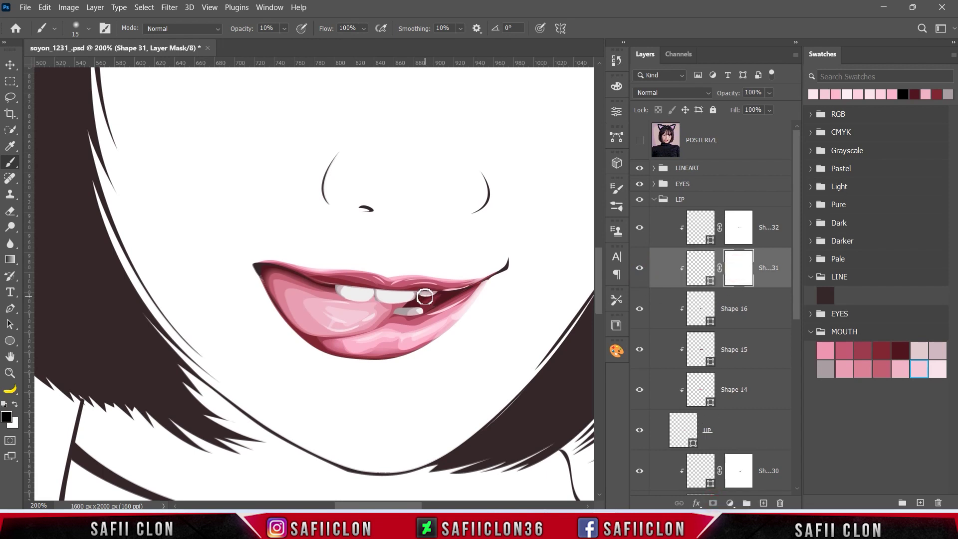
key(bracketleft)
scroll(495, 256, down, 3)
scroll(495, 256, down, 1)
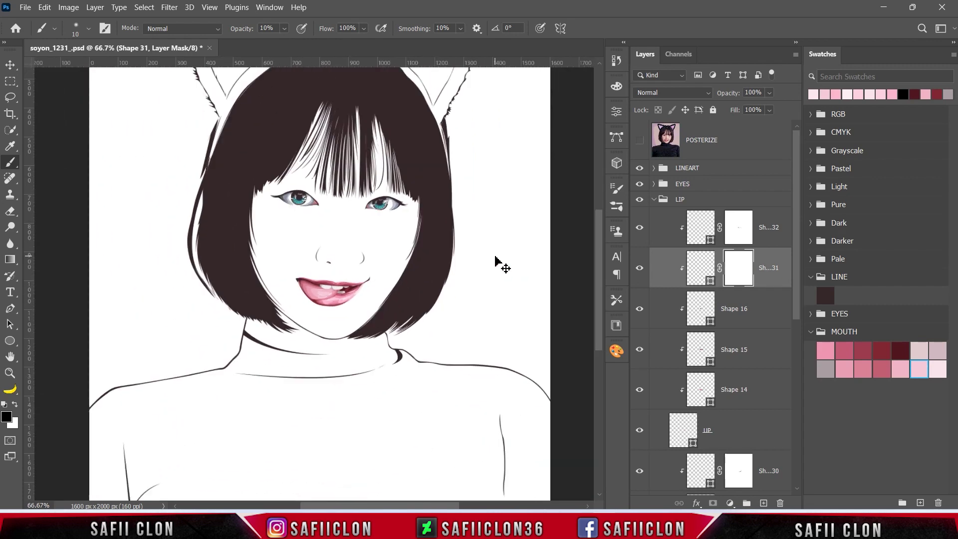
scroll(495, 255, up, 4)
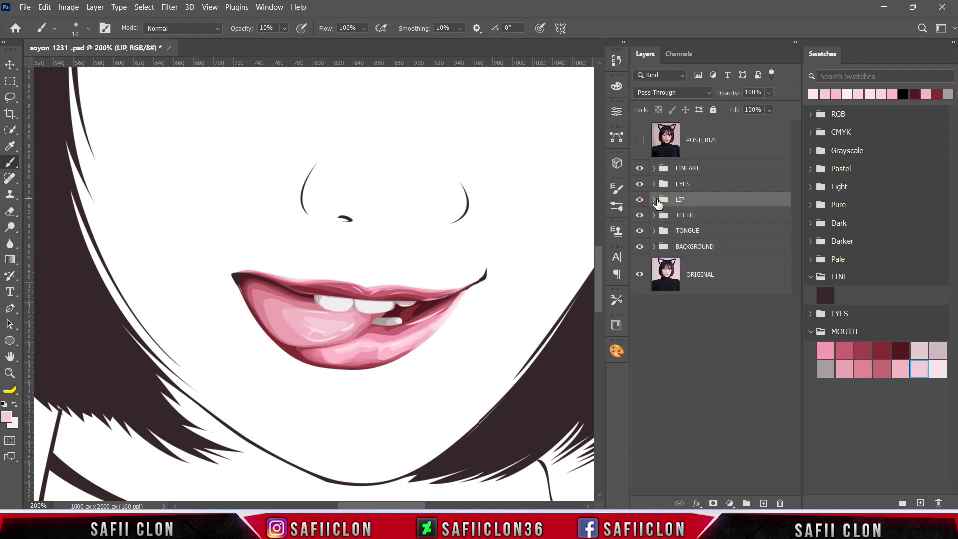
Group the LIP, TEETH and TONGUE folders into a new folder named MOUTH.
right_click(711, 234)
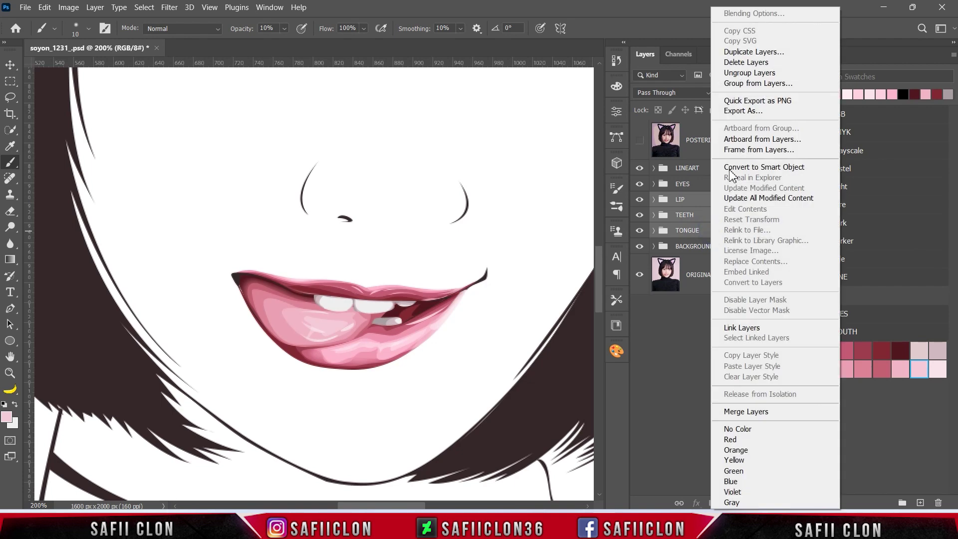
click(748, 84)
text(MOUTH)
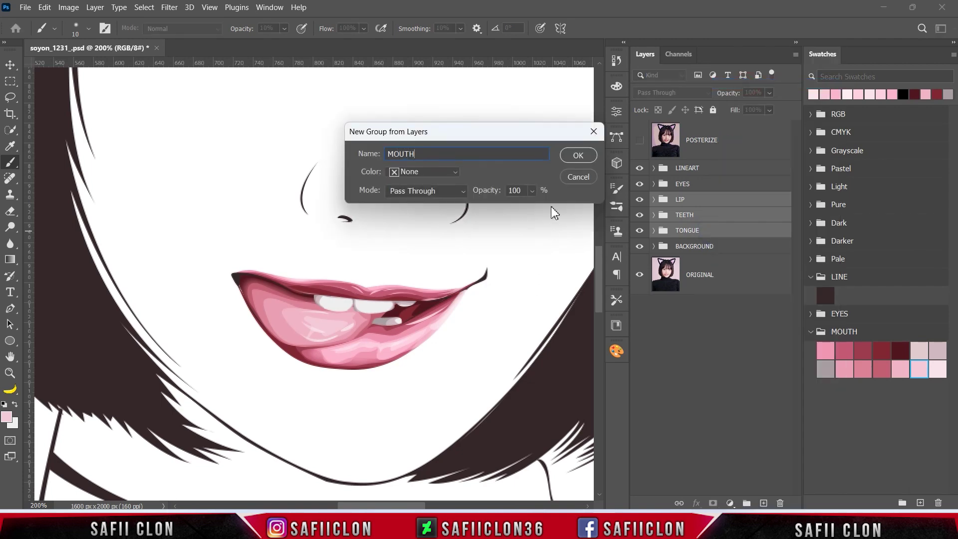
click(576, 156)
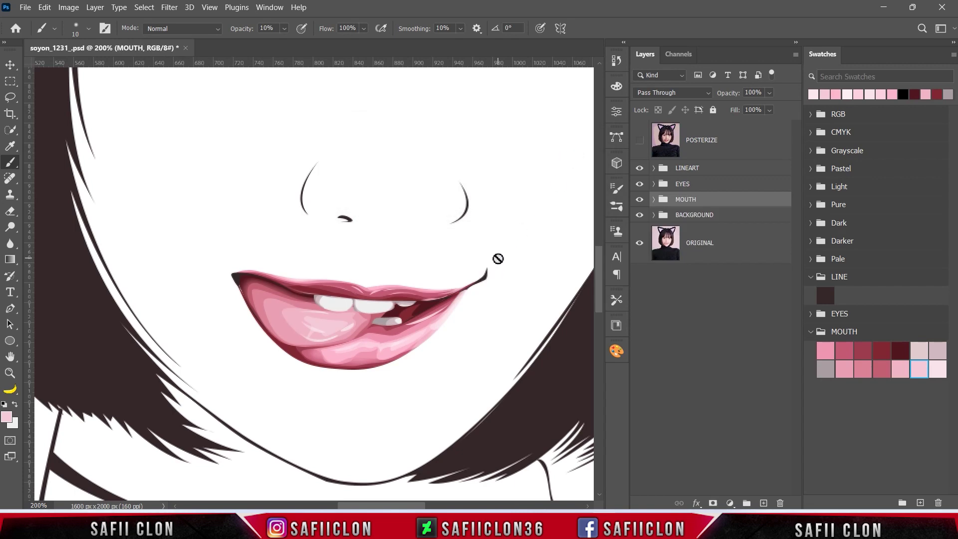
Zoom out to the whole portrait and save the document.
key(ctrl+minus)
key(ctrl+minus)
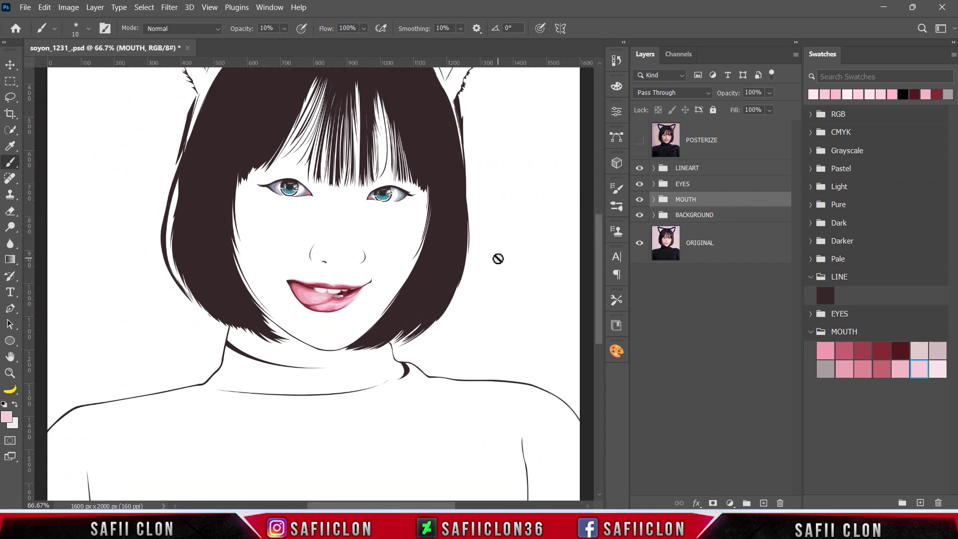
scroll(499, 268, up, 3)
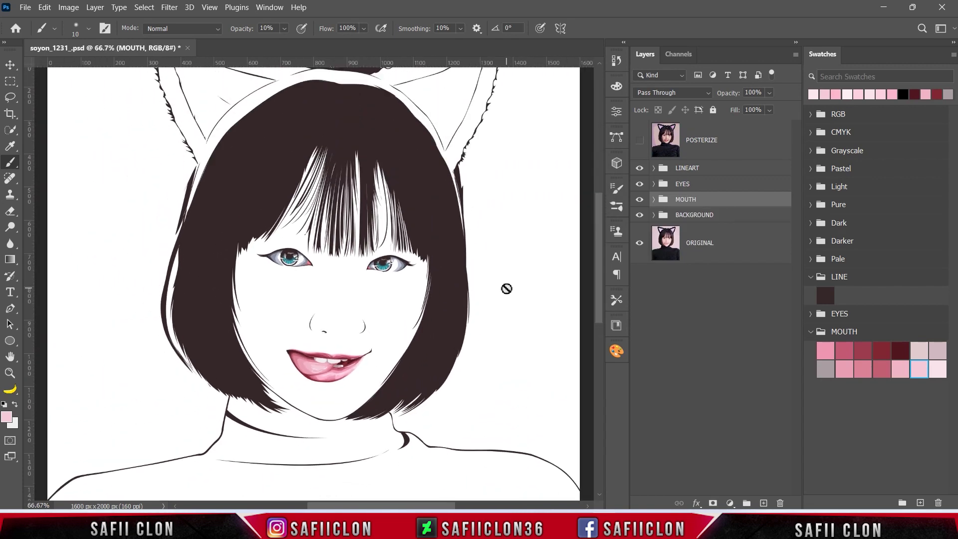
click(25, 7)
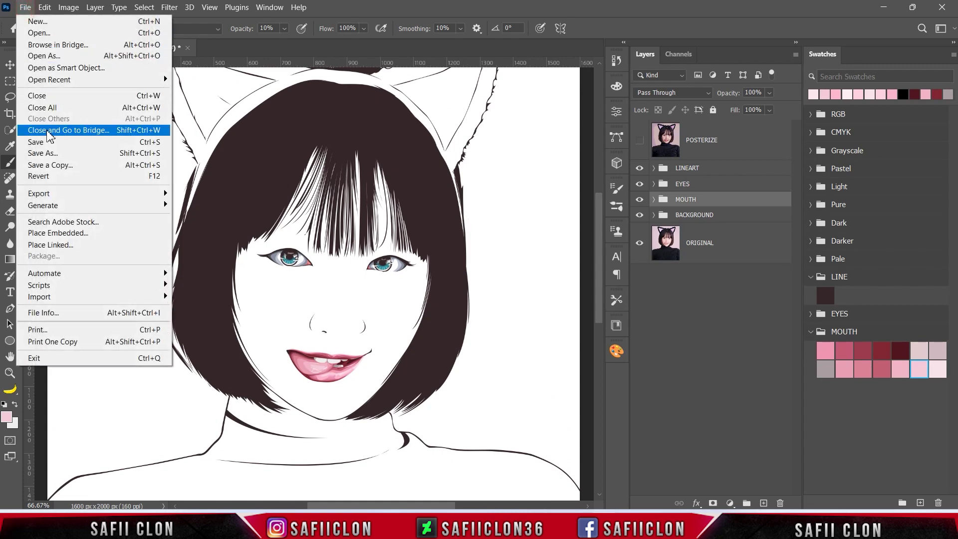
click(37, 142)
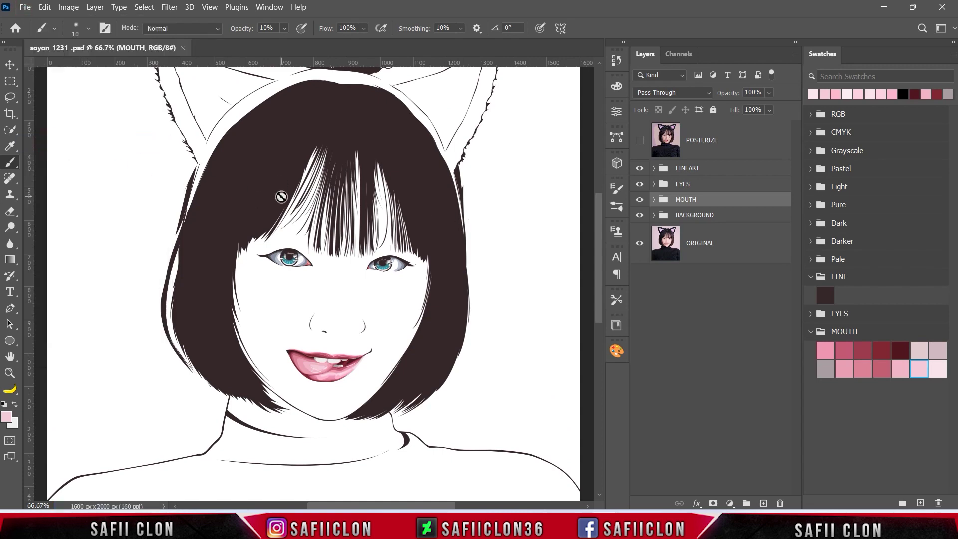